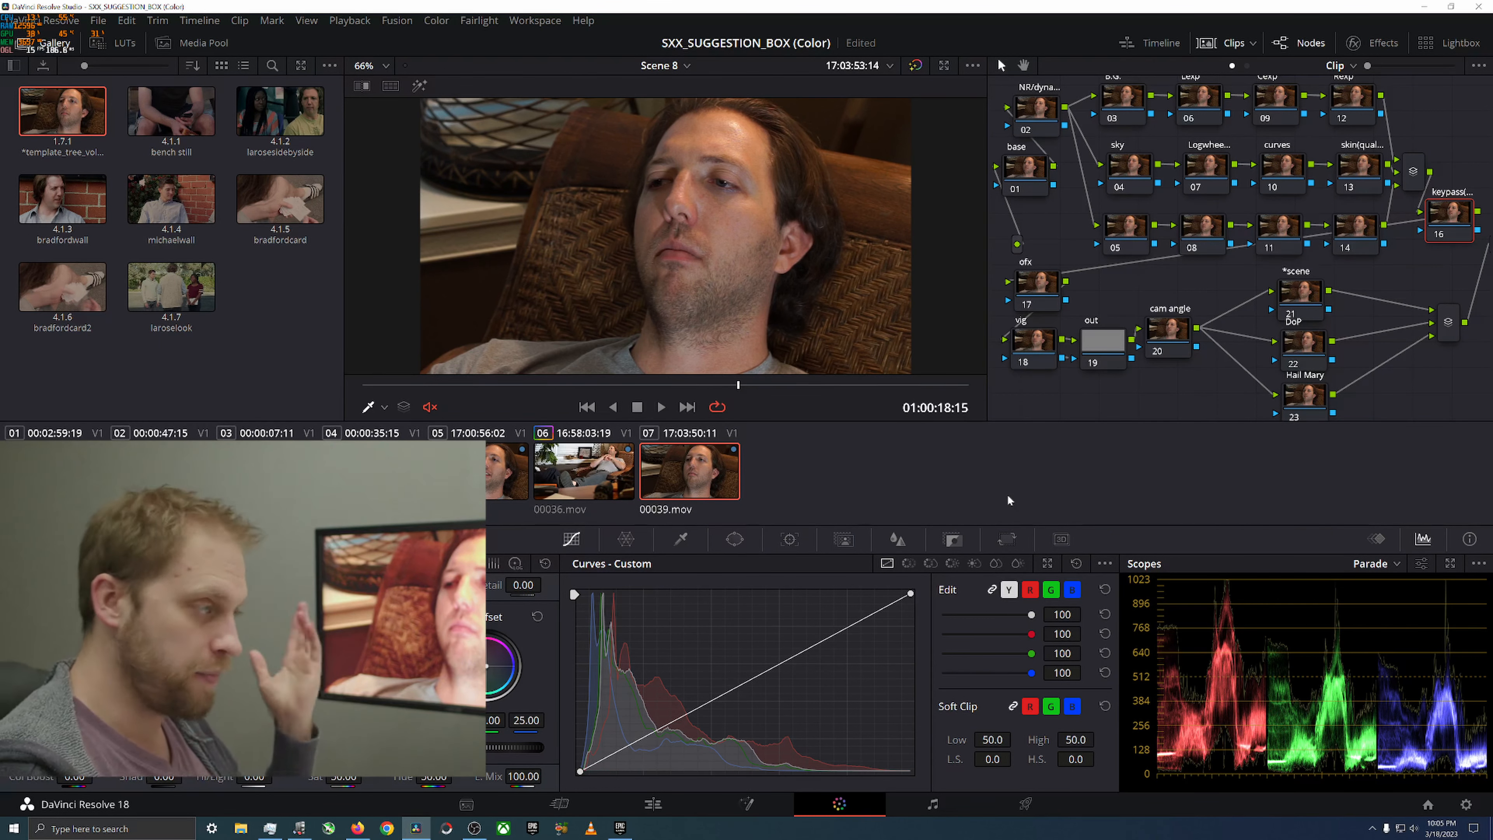
# On the Edit page, open the Scene 6 timeline and examine how the brick-wall and outdoor shots differ by moving through them
pyautogui.click(653, 803)
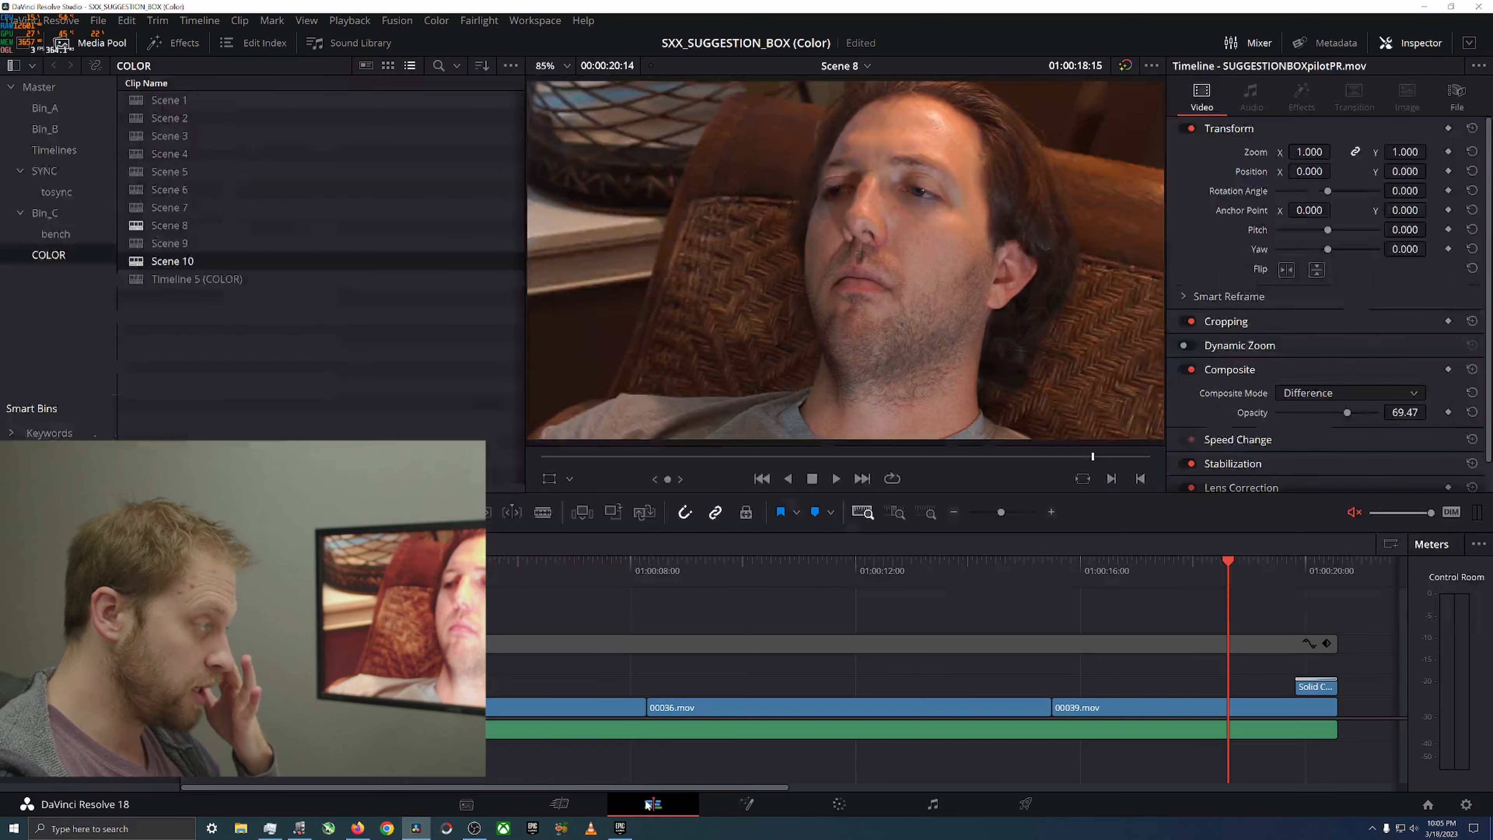
pyautogui.click(173, 244)
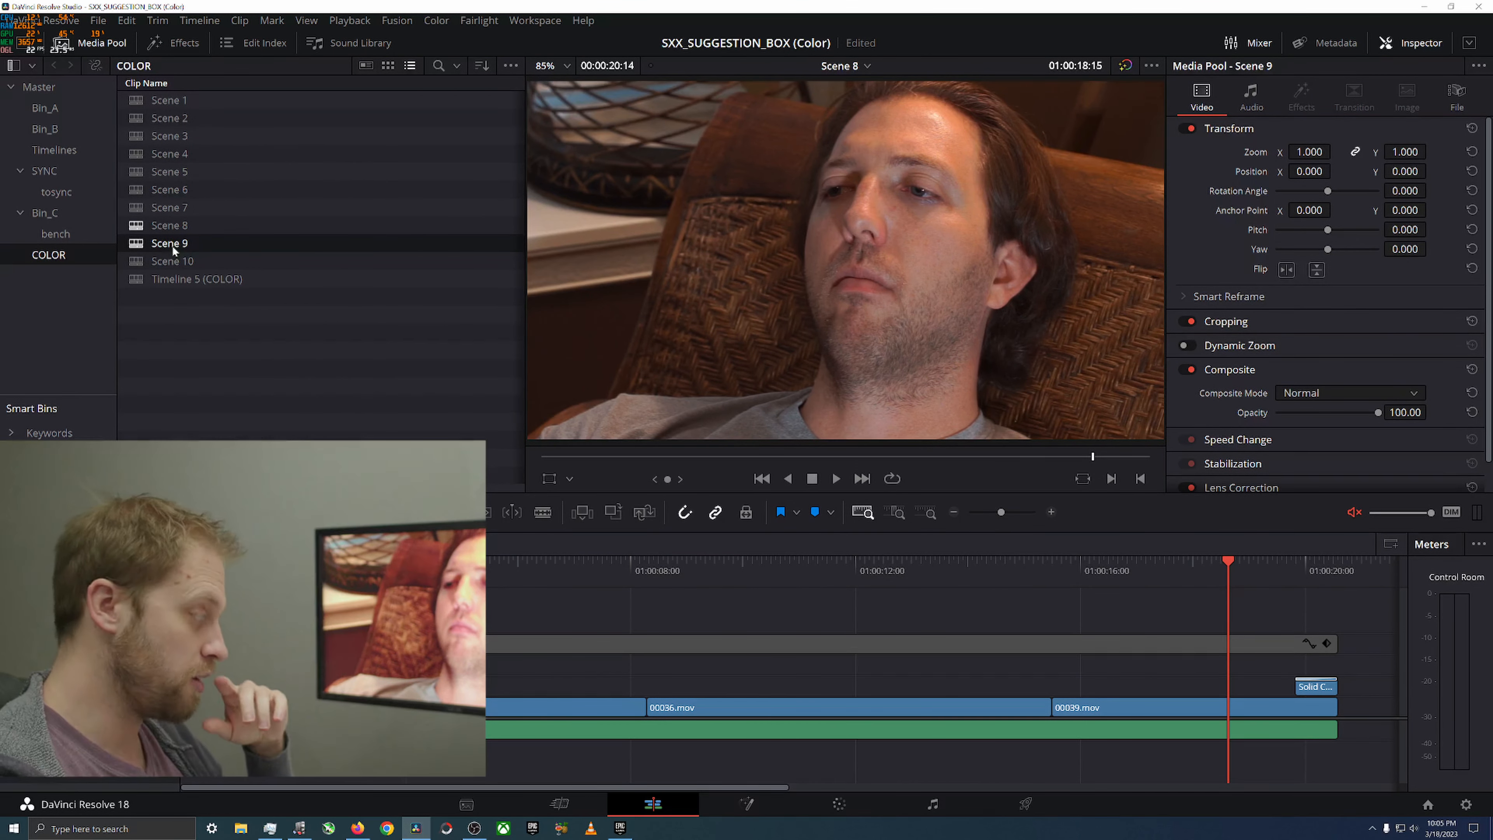
pyautogui.click(203, 544)
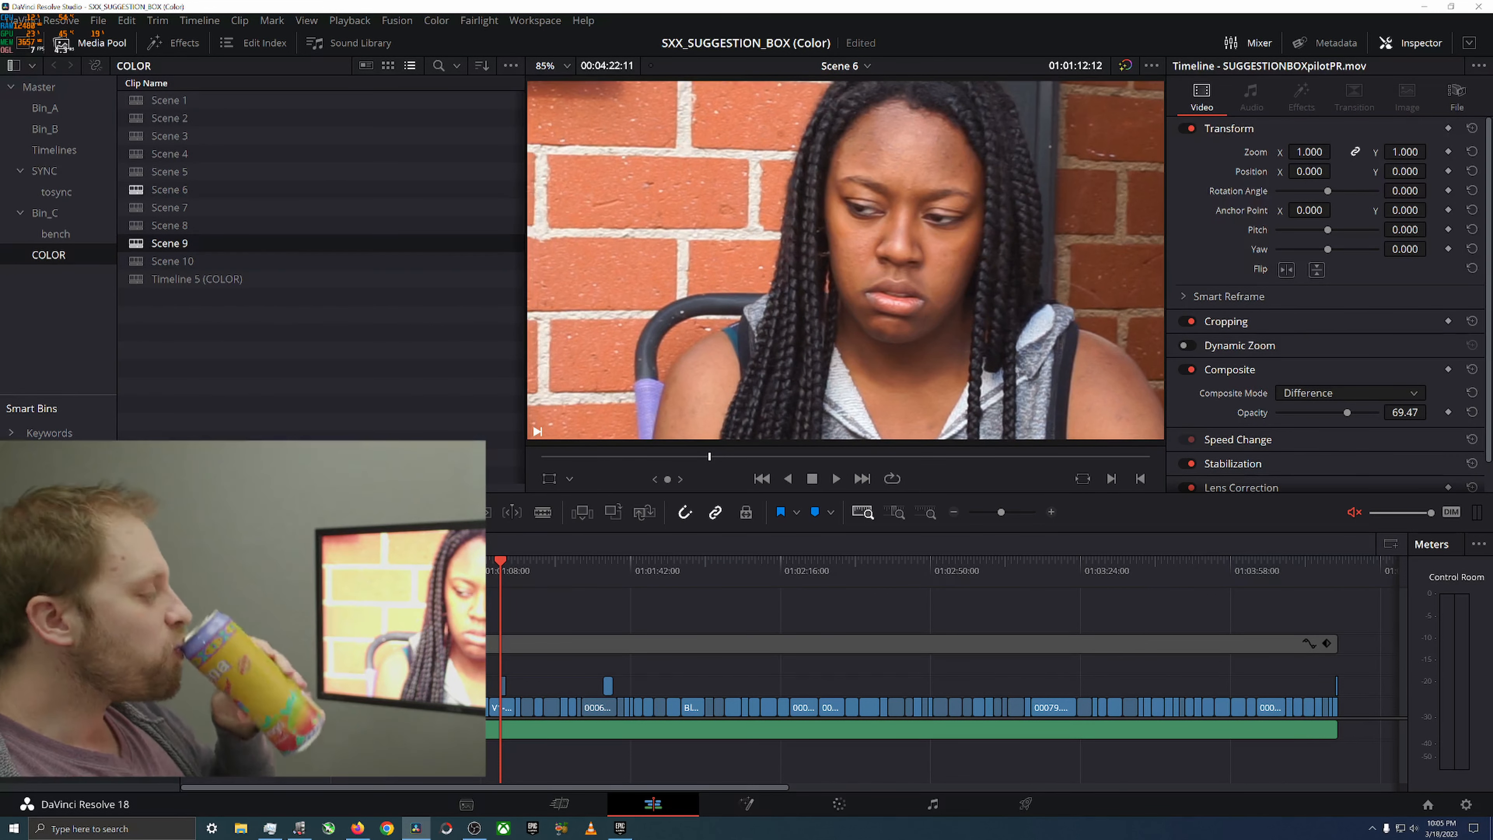
pyautogui.click(581, 573)
pyautogui.click(643, 576)
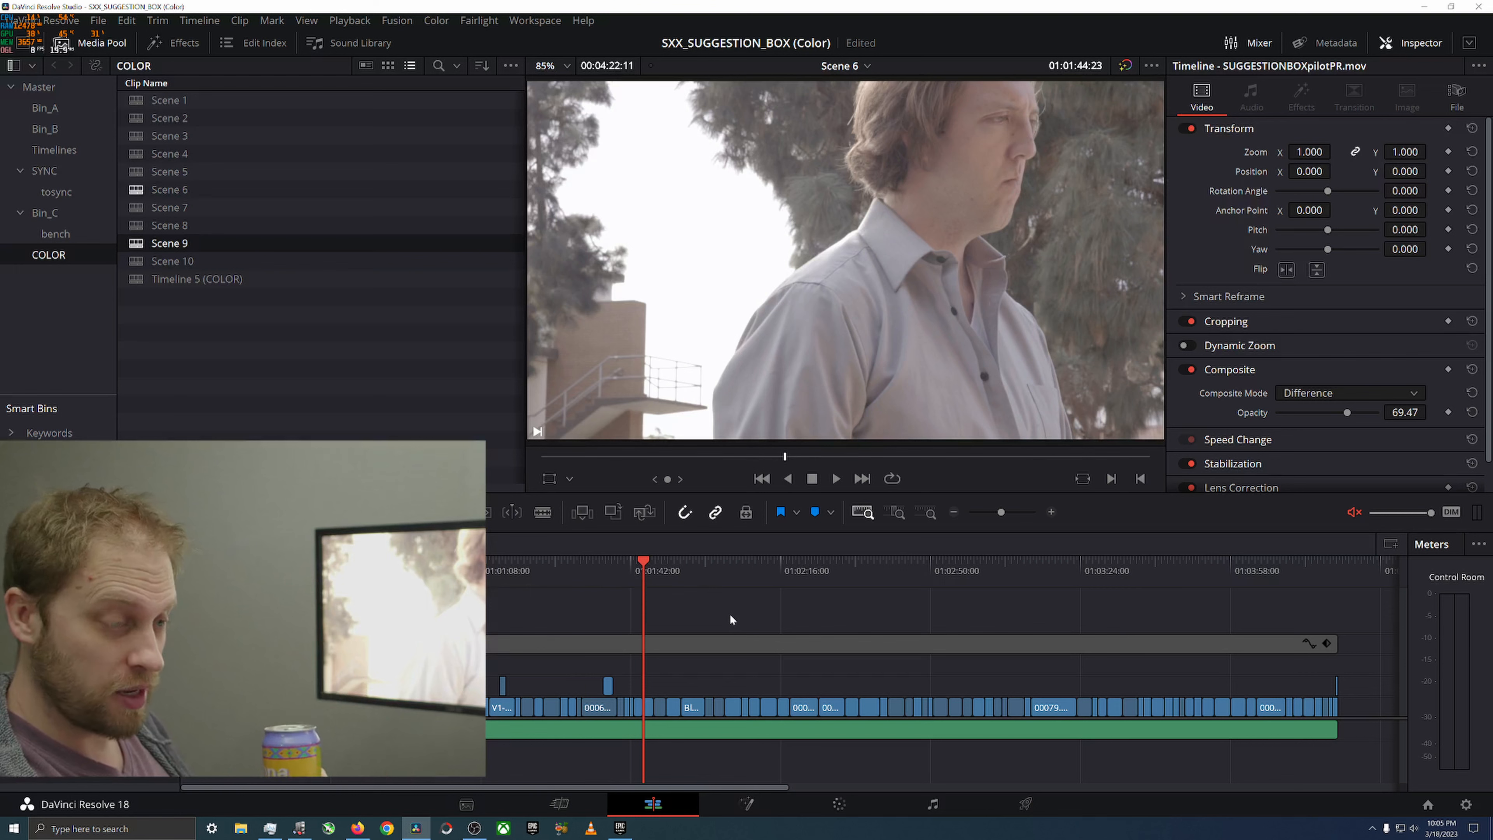
pyautogui.click(582, 574)
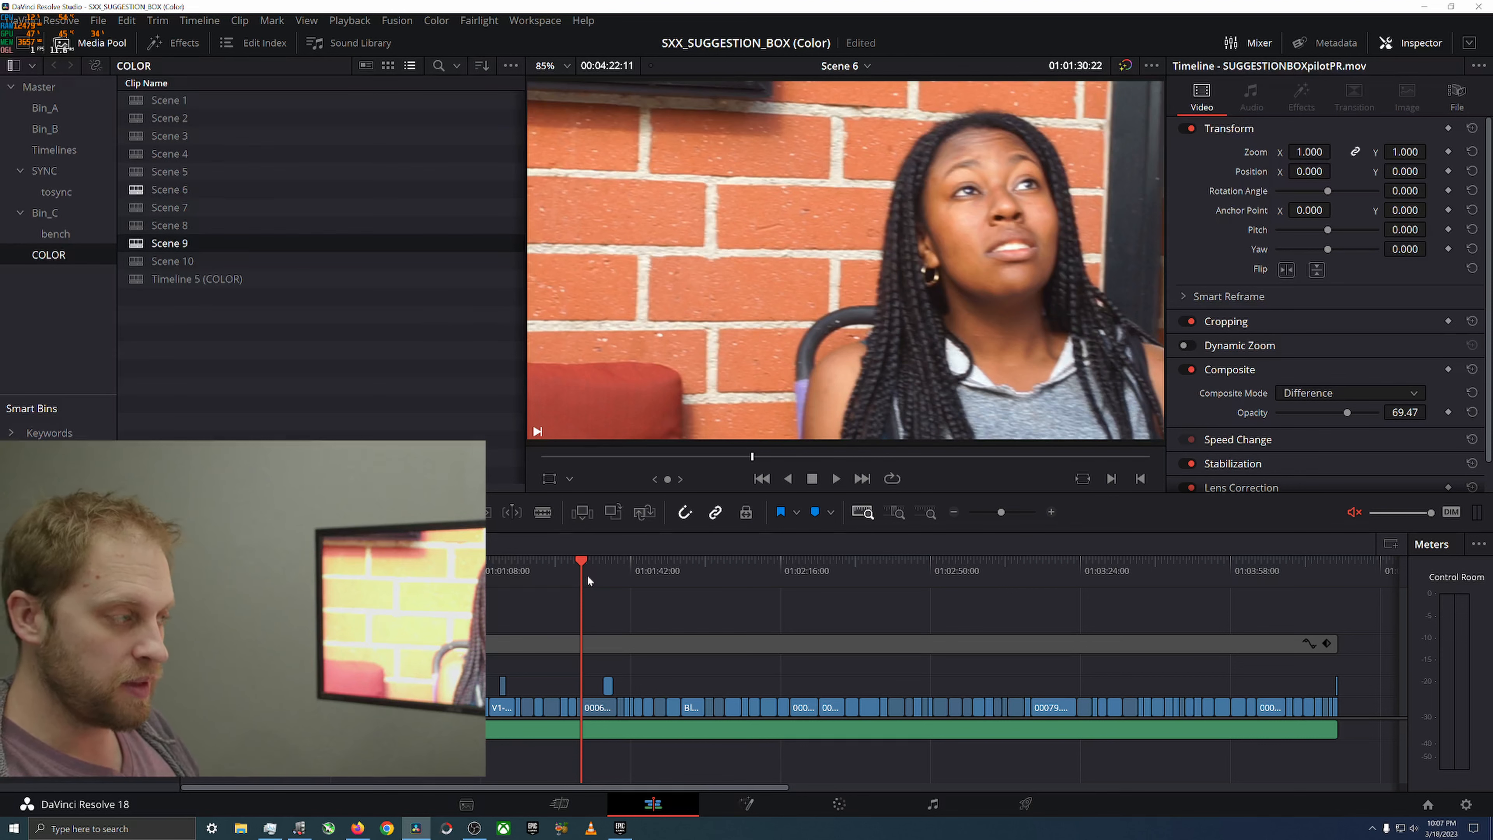
pyautogui.moveTo(685, 580)
pyautogui.mouseDown()
pyautogui.moveTo(897, 578)
pyautogui.moveTo(678, 586)
pyautogui.mouseUp()
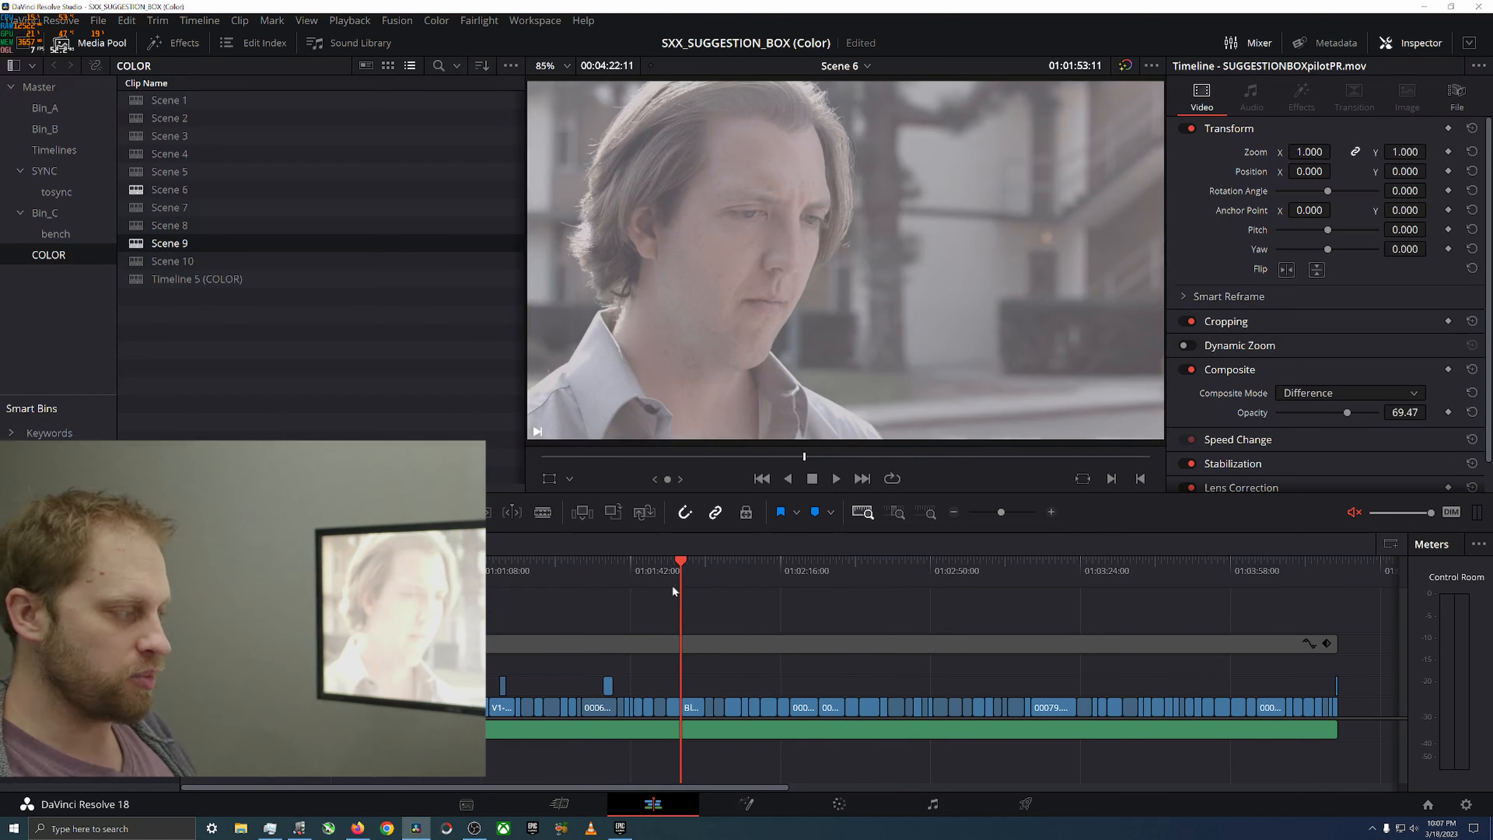
pyautogui.click(583, 576)
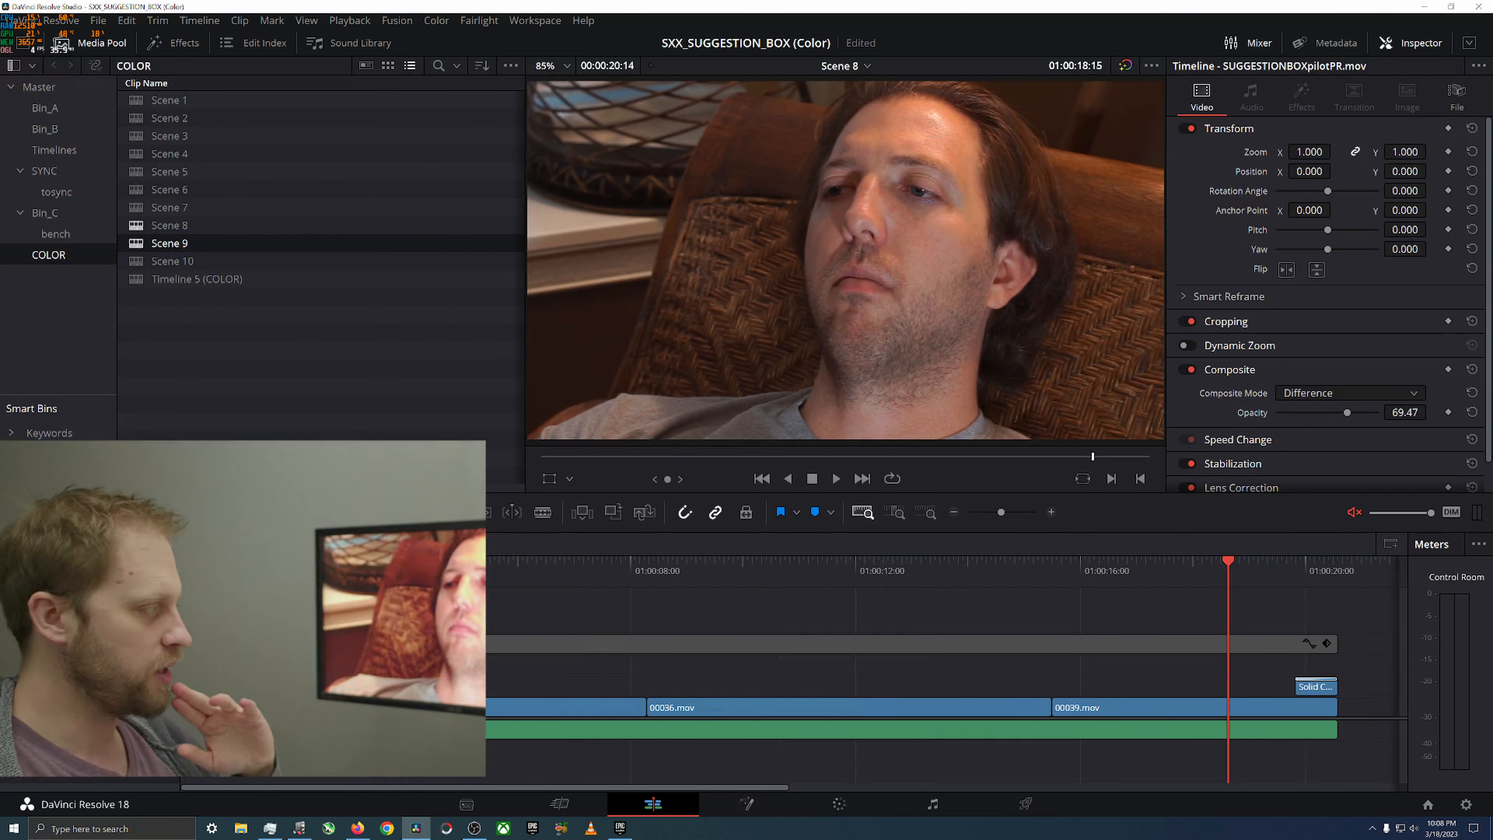
# On the Color page for Scene 8, reset all grades and nodes on clips 01 and 02
pyautogui.click(839, 803)
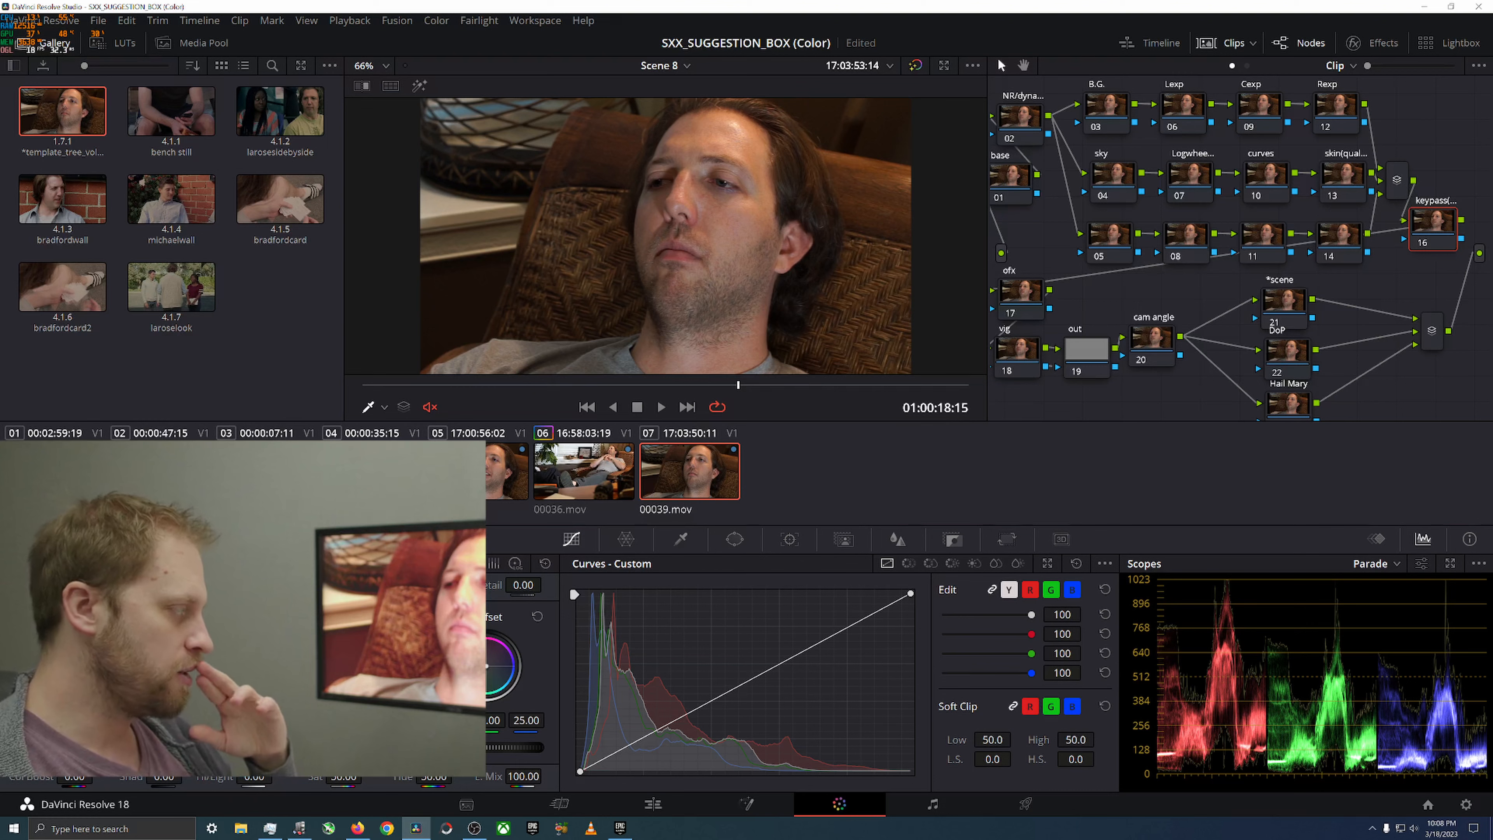
pyautogui.click(55, 472)
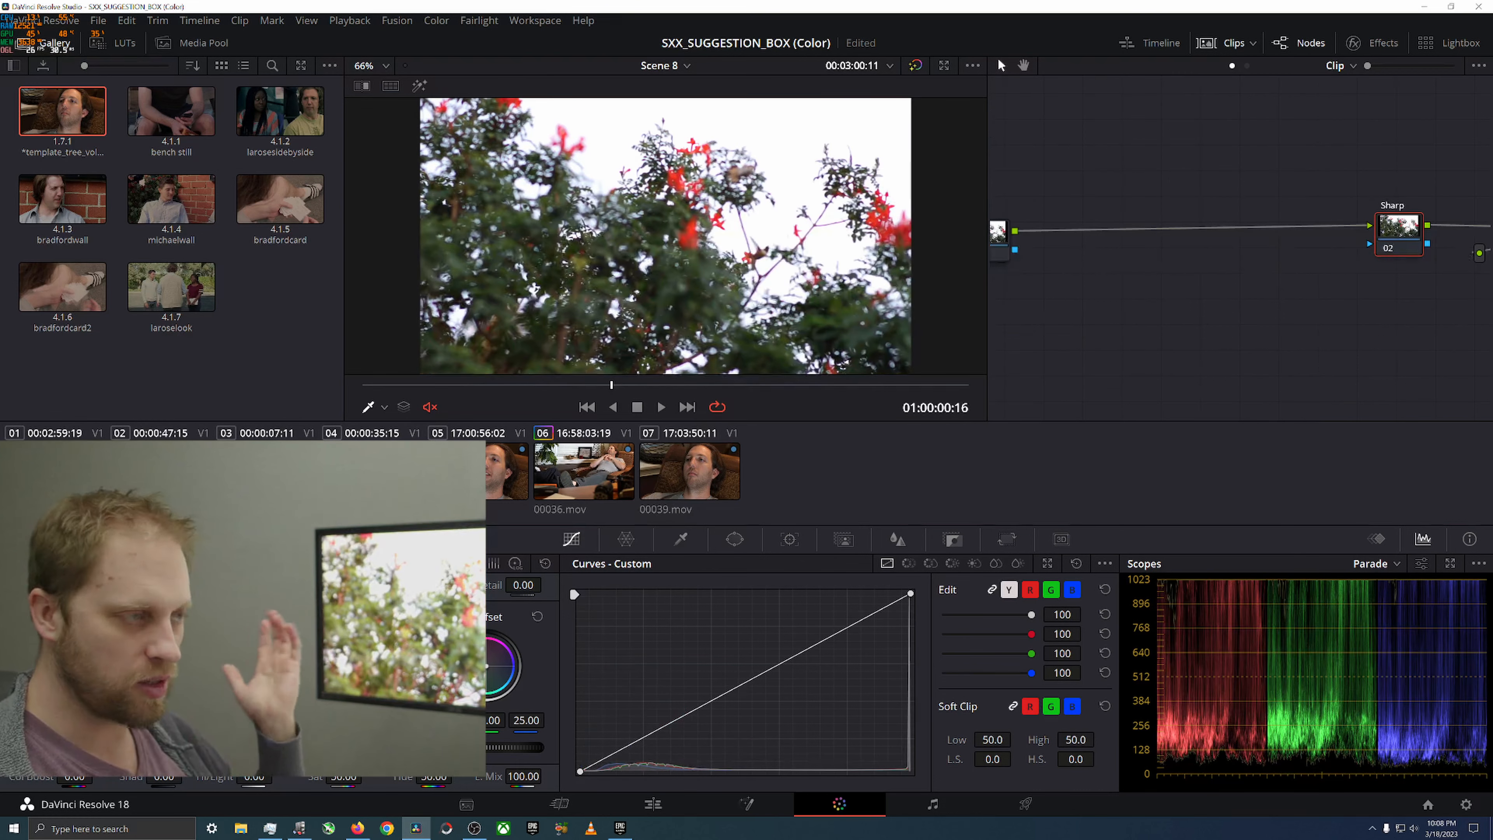
pyautogui.rightClick(1178, 194)
pyautogui.click(1205, 200)
pyautogui.click(160, 472)
pyautogui.rightClick(1173, 219)
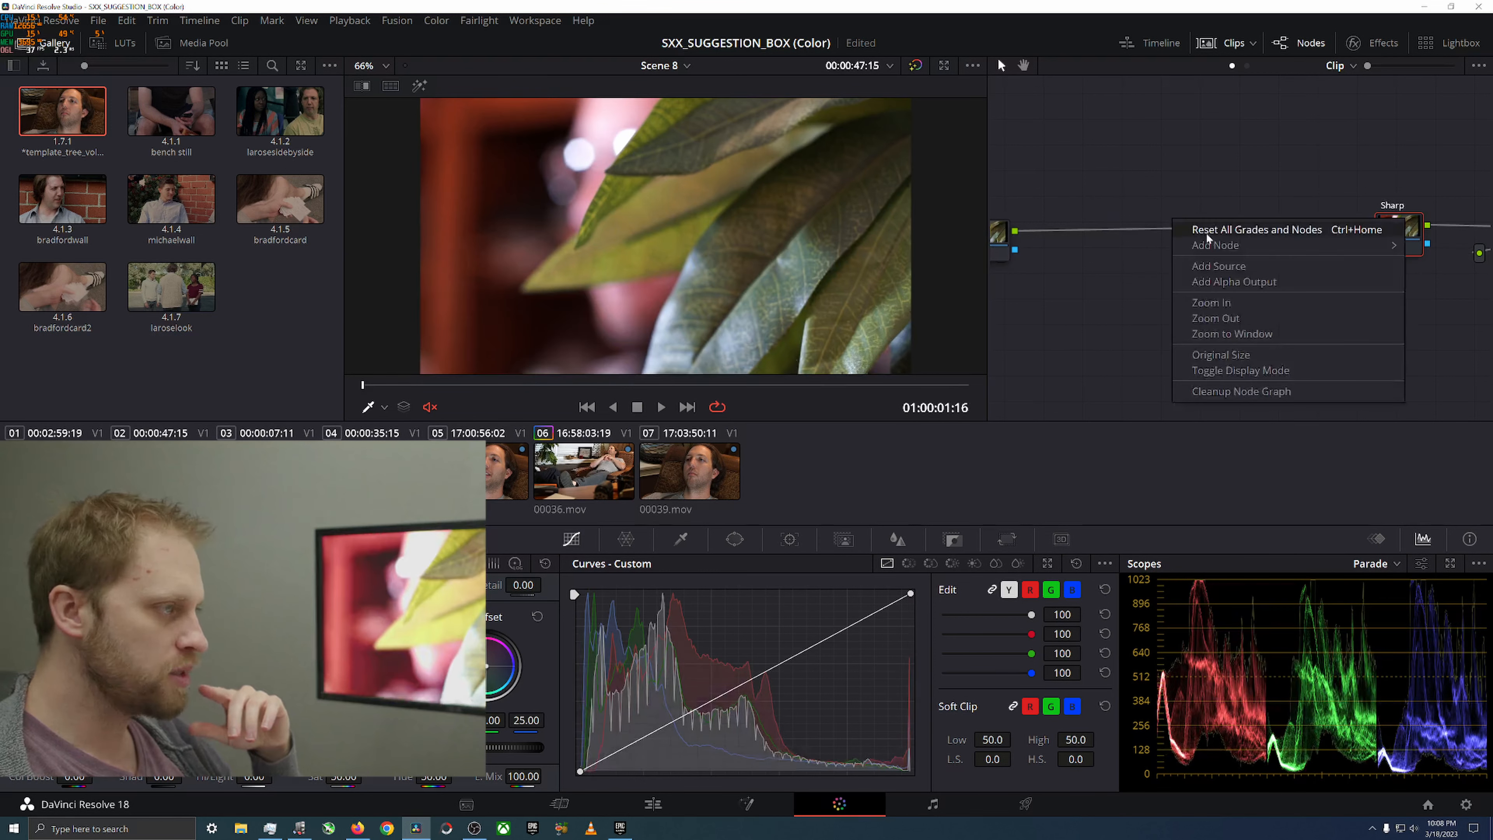
pyautogui.click(1205, 231)
# Select the Scene 8 clips up to clip 06 together and reset their grades and nodes
pyautogui.click(541, 491)
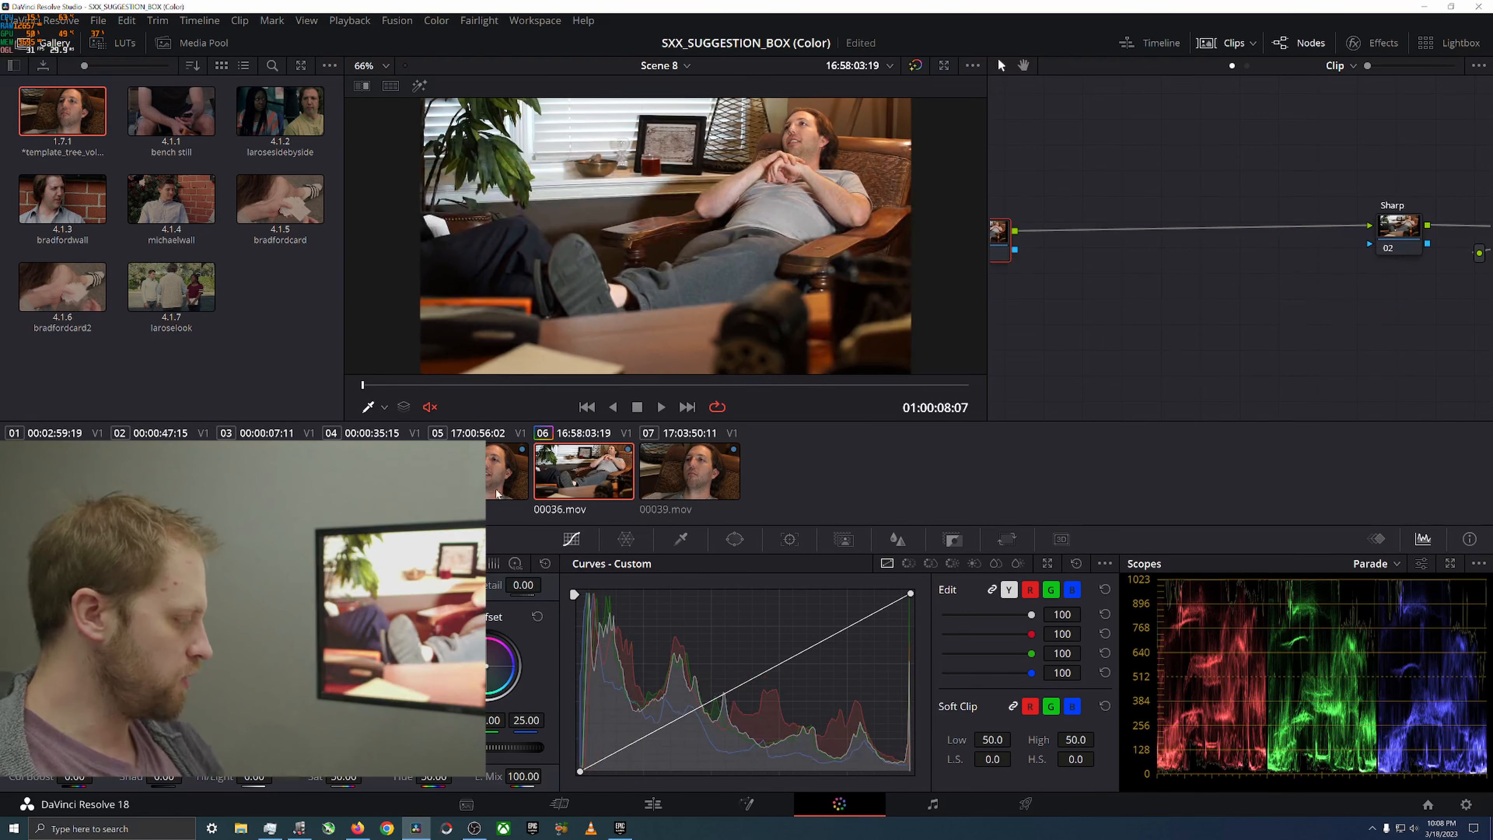
pyautogui.keyDown('shift'); pyautogui.click(178, 474); pyautogui.keyUp('shift')
pyautogui.rightClick(178, 474)
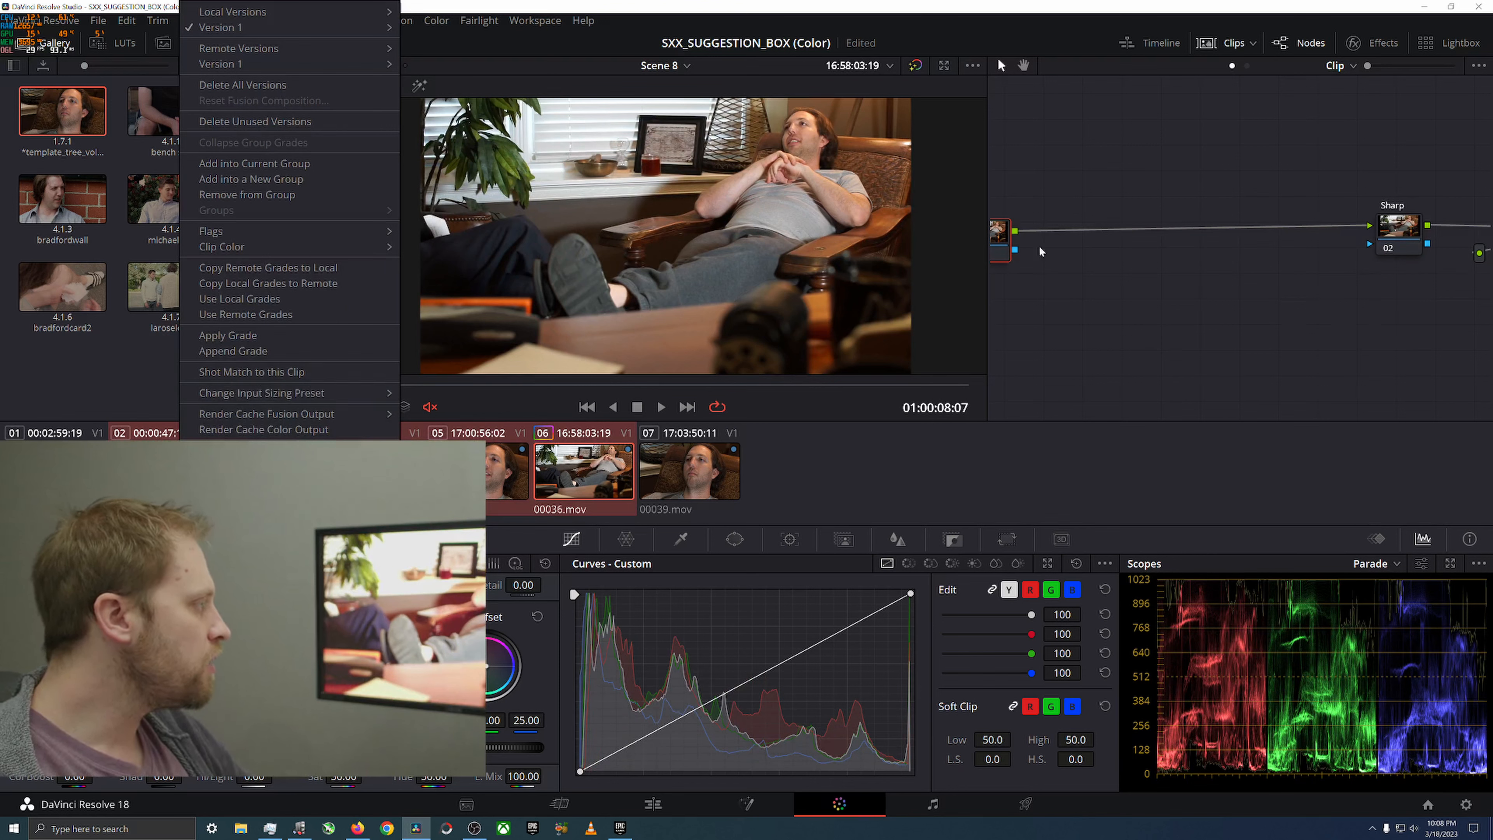
pyautogui.click(252, 372)
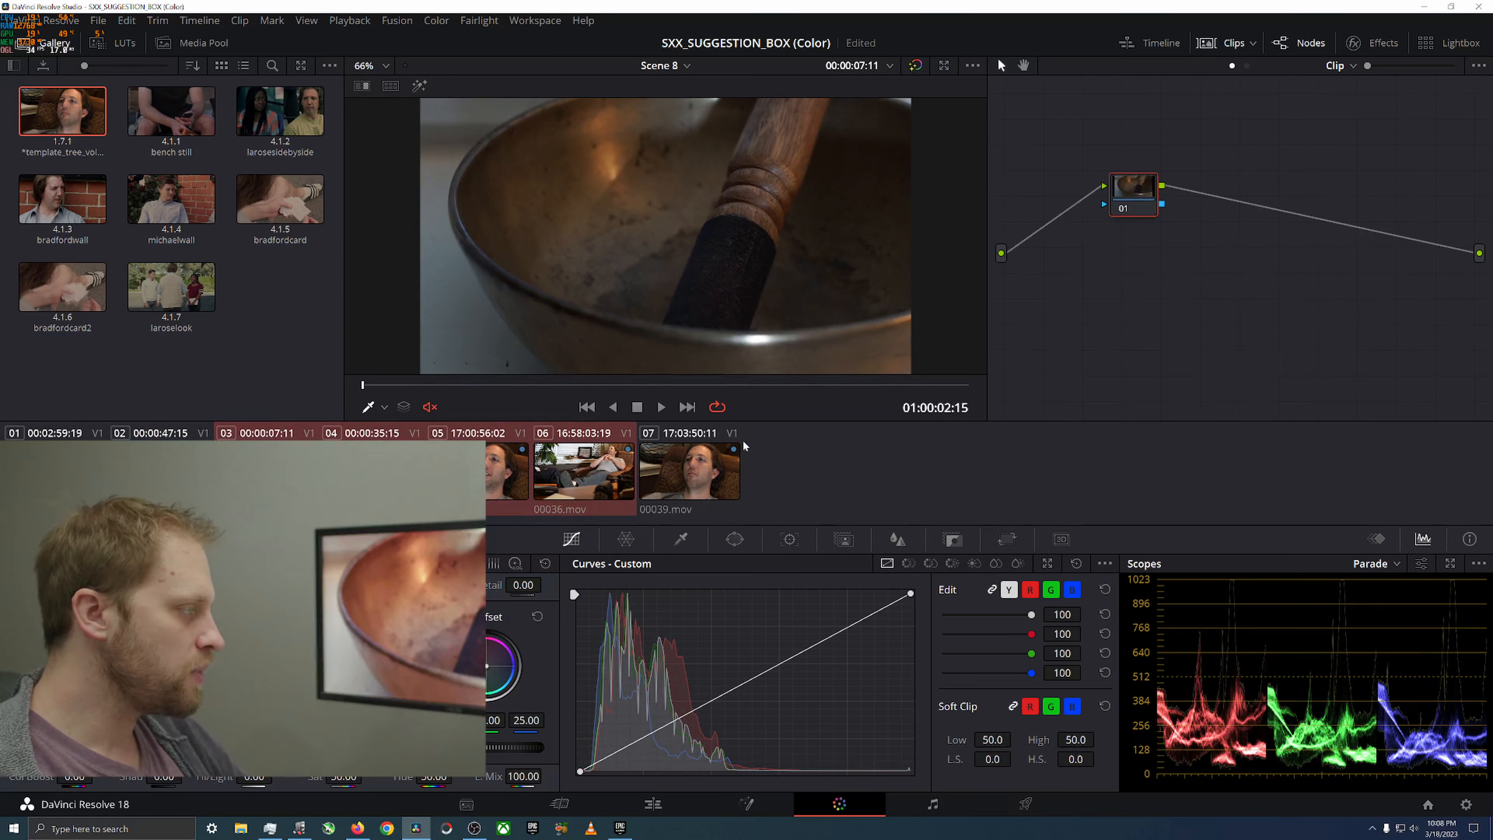
# Select clip 07, then review all Scene 8 clips side by side in the Lightbox at the largest thumbnail size and close it
pyautogui.click(706, 470)
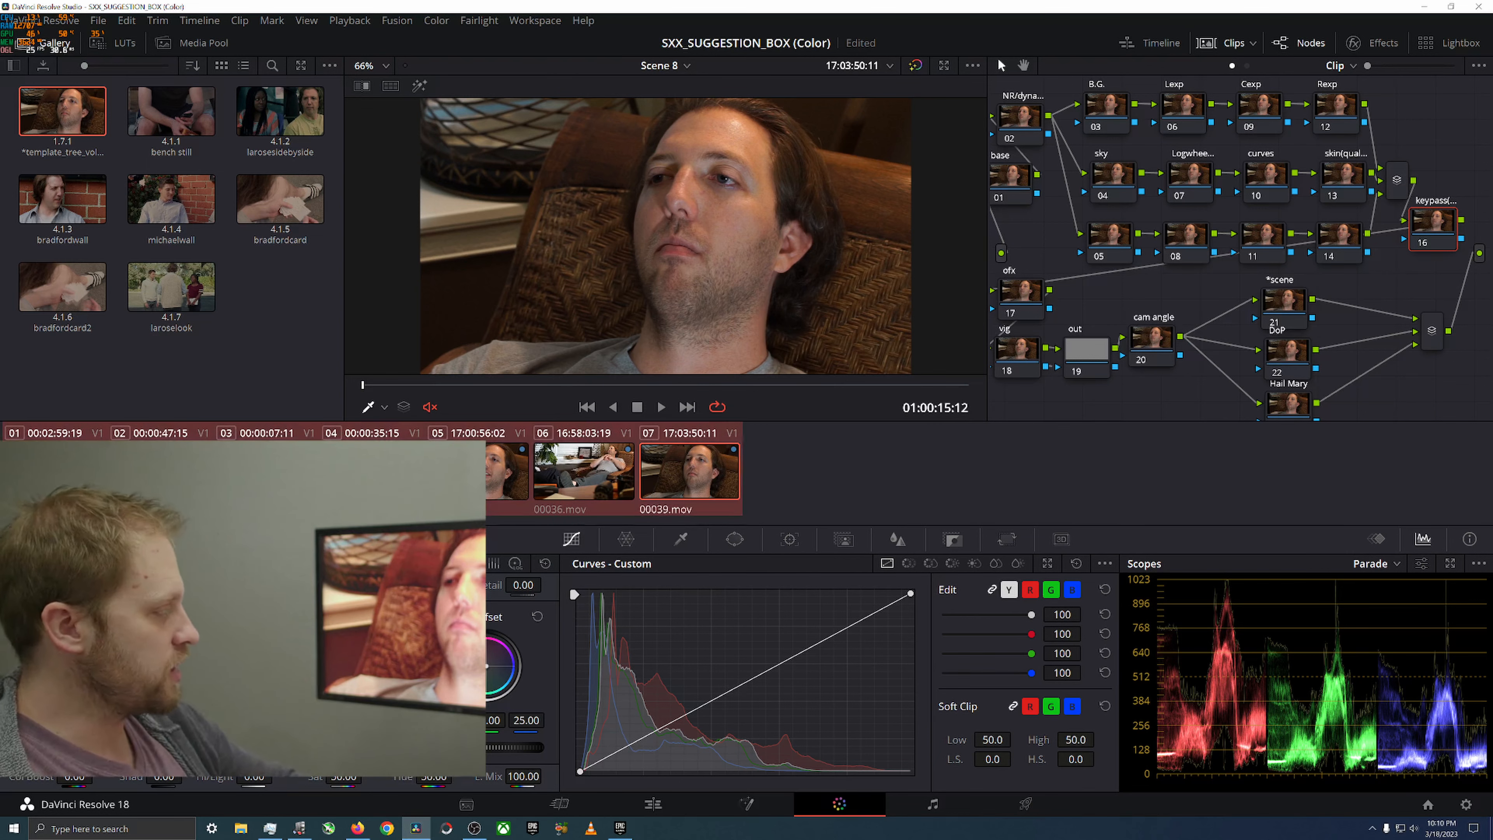
pyautogui.click(1429, 43)
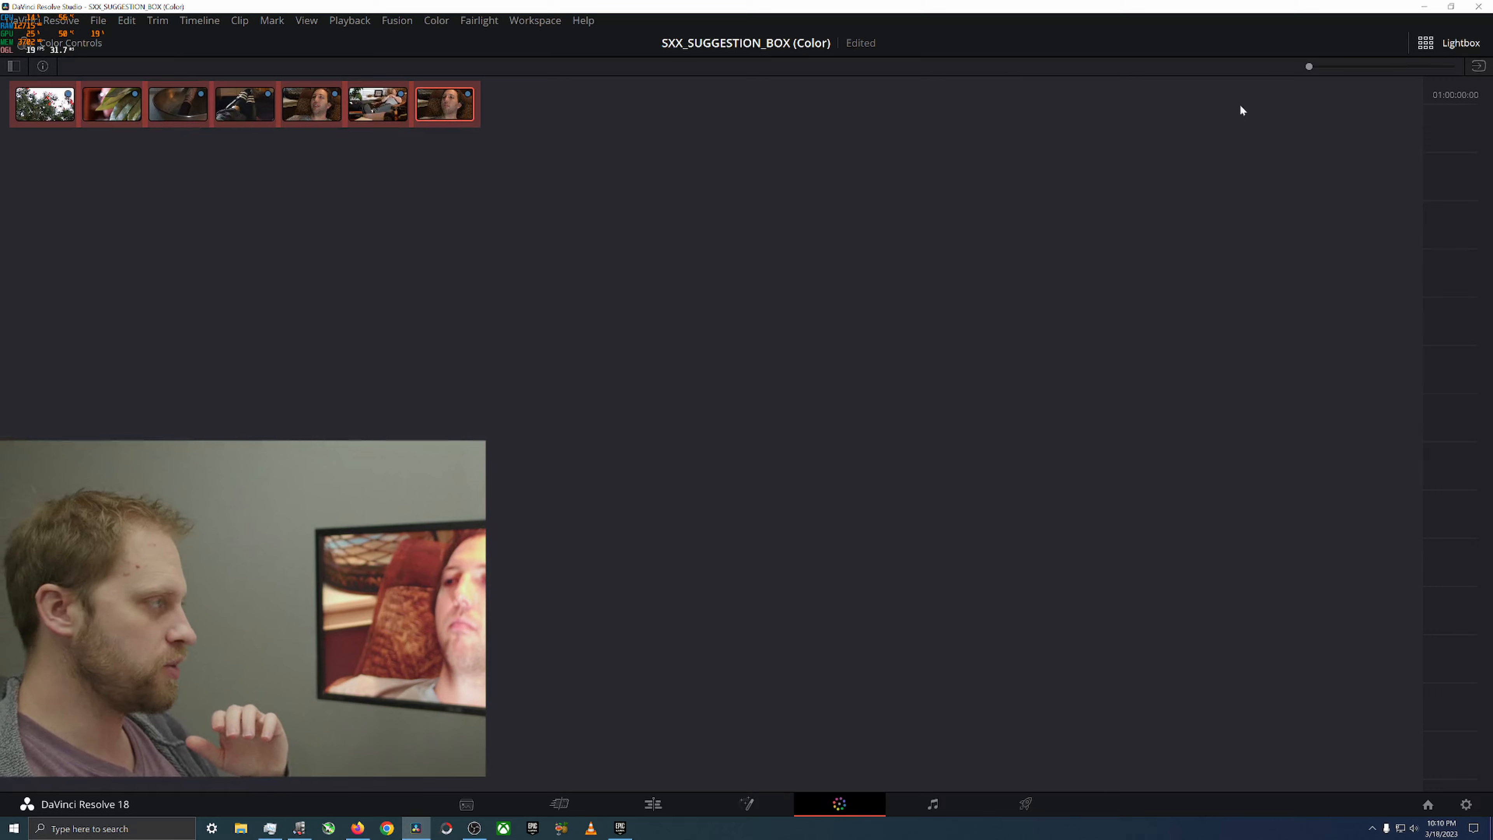
pyautogui.moveTo(1317, 71); pyautogui.dragTo(1478, 65)
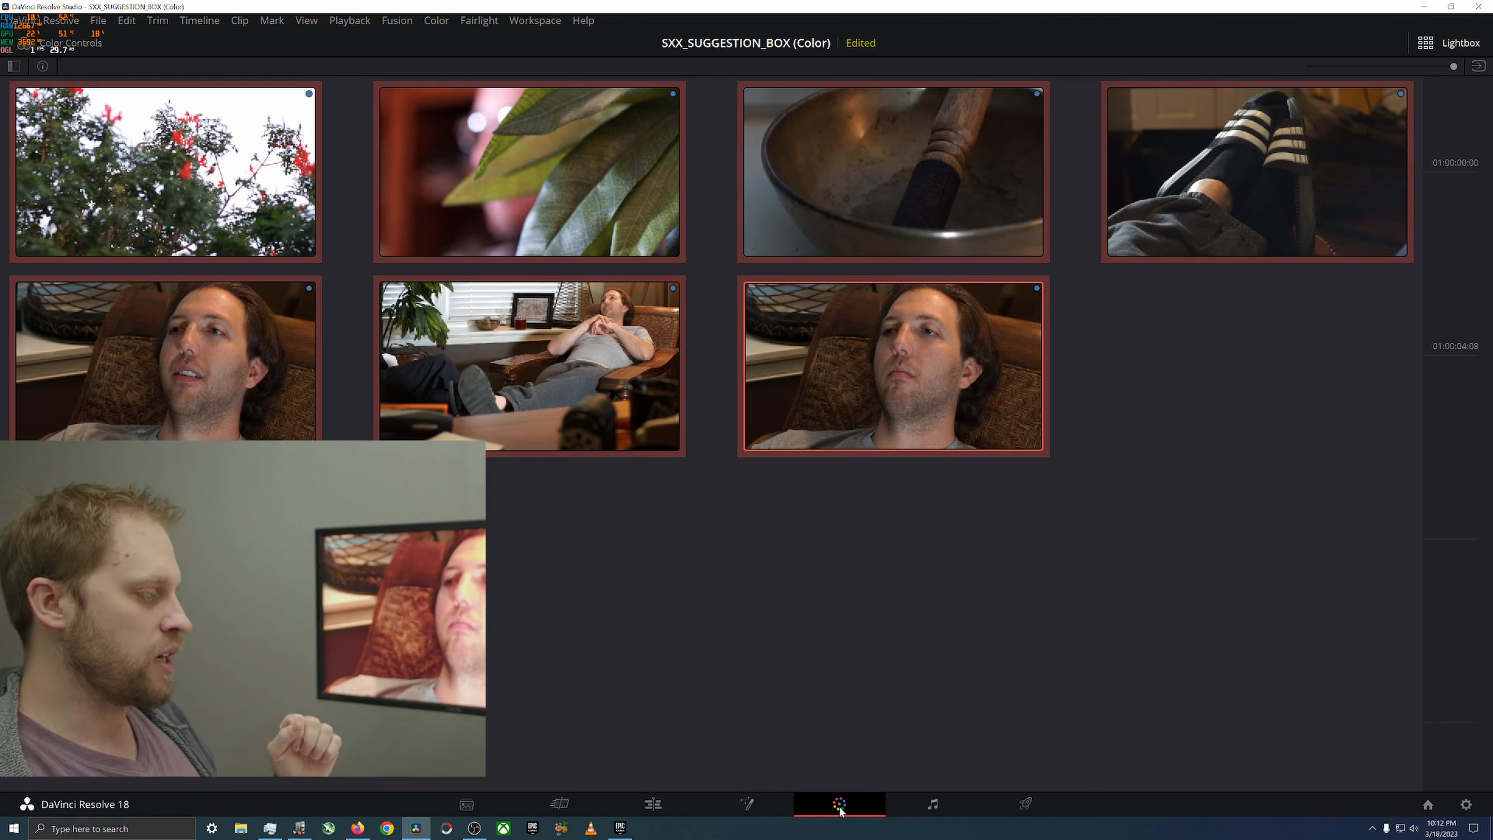
pyautogui.click(1448, 45)
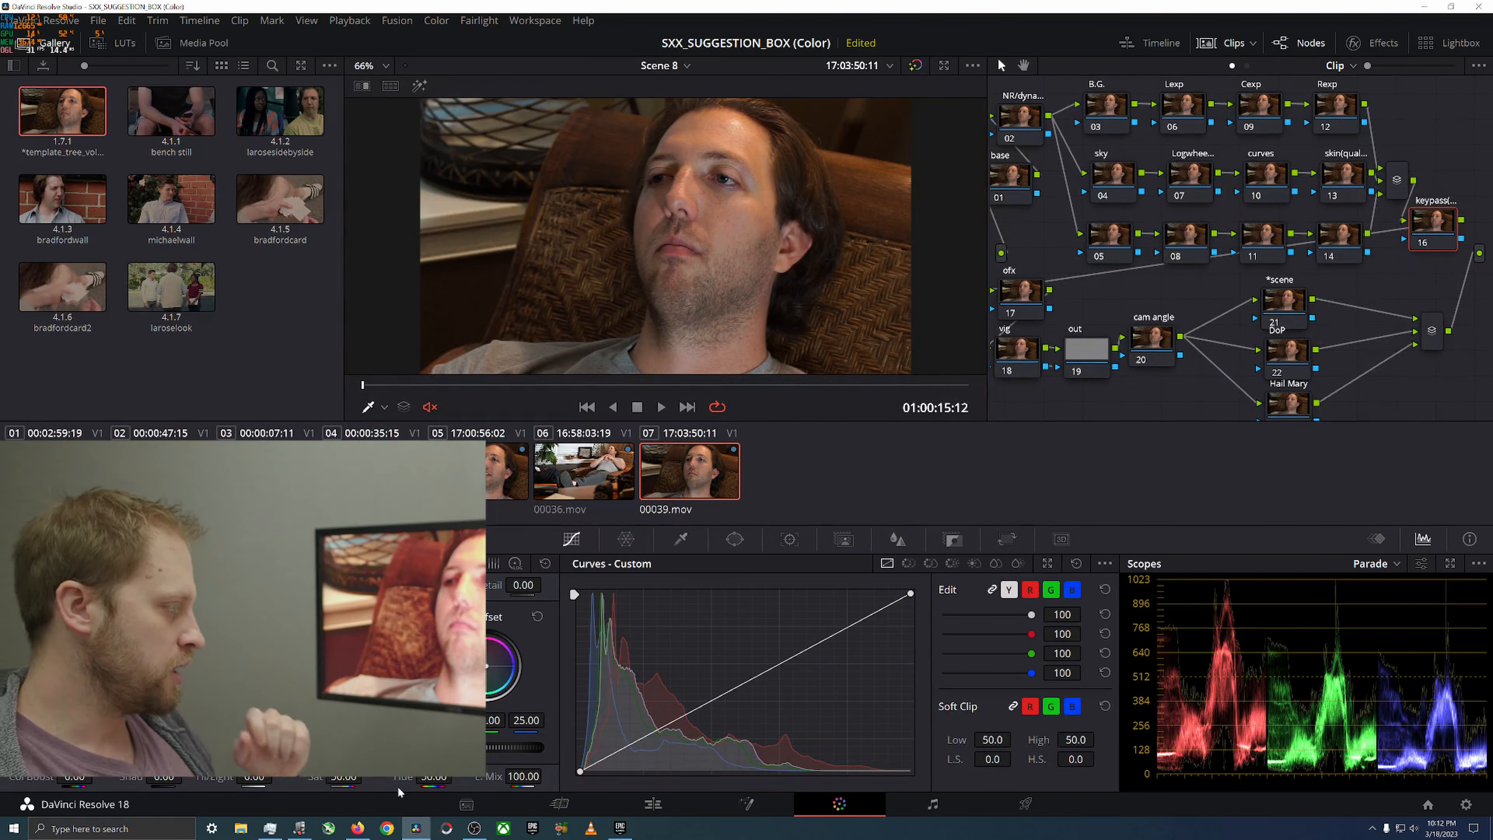
# Try a circular window on the keypass node, stretched and rotated into a wide tilted ellipse across the face, then switch it off
pyautogui.click(735, 540)
pyautogui.click(594, 663)
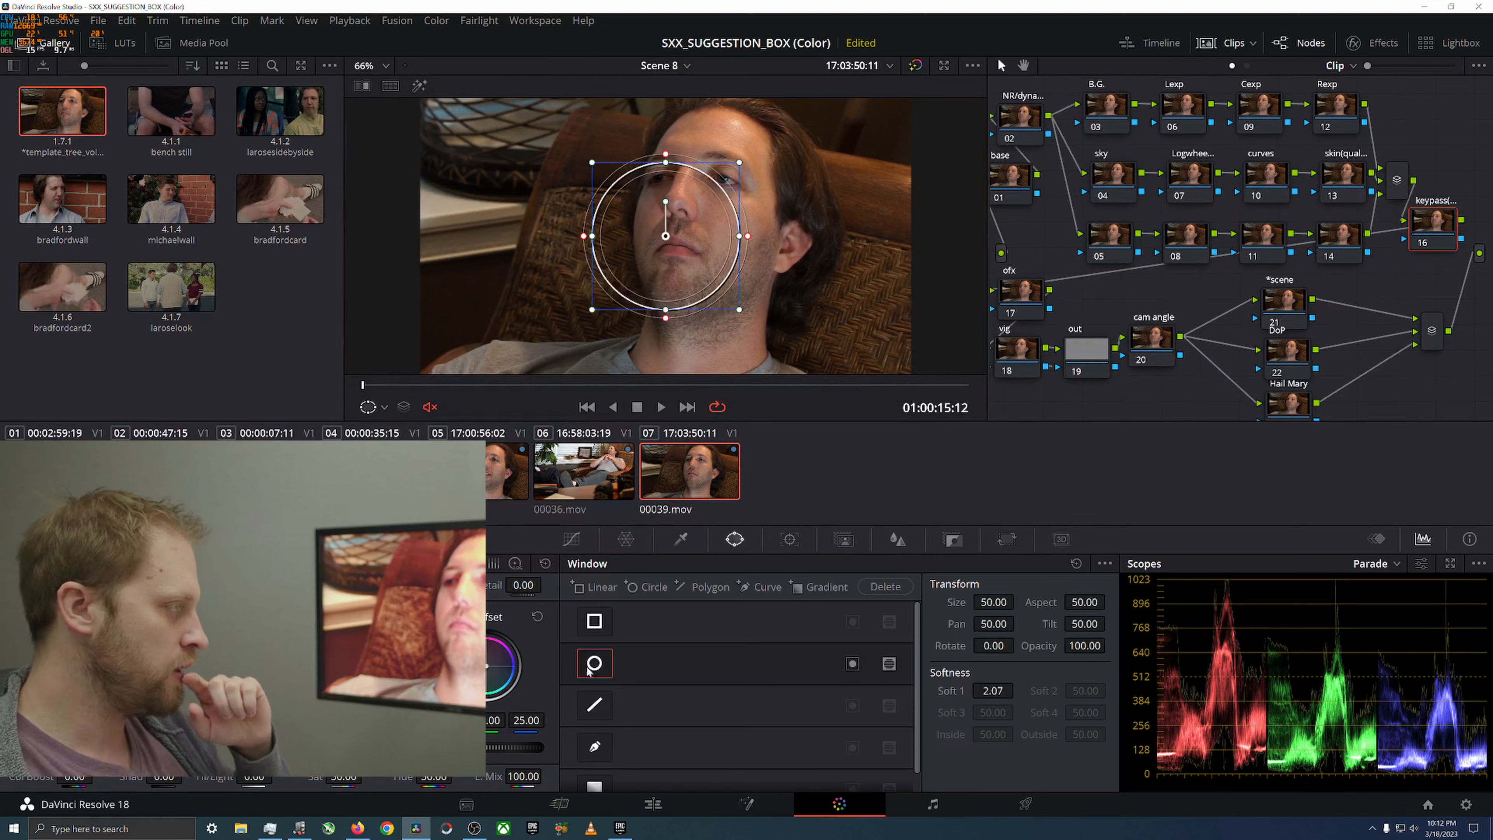
pyautogui.moveTo(684, 271); pyautogui.dragTo(818, 356)
pyautogui.moveTo(790, 246); pyautogui.dragTo(790, 122)
pyautogui.moveTo(812, 277); pyautogui.dragTo(508, 171)
pyautogui.moveTo(460, 115); pyautogui.dragTo(562, 158)
pyautogui.moveTo(532, 231); pyautogui.dragTo(607, 149)
pyautogui.moveTo(614, 213); pyautogui.dragTo(727, 282)
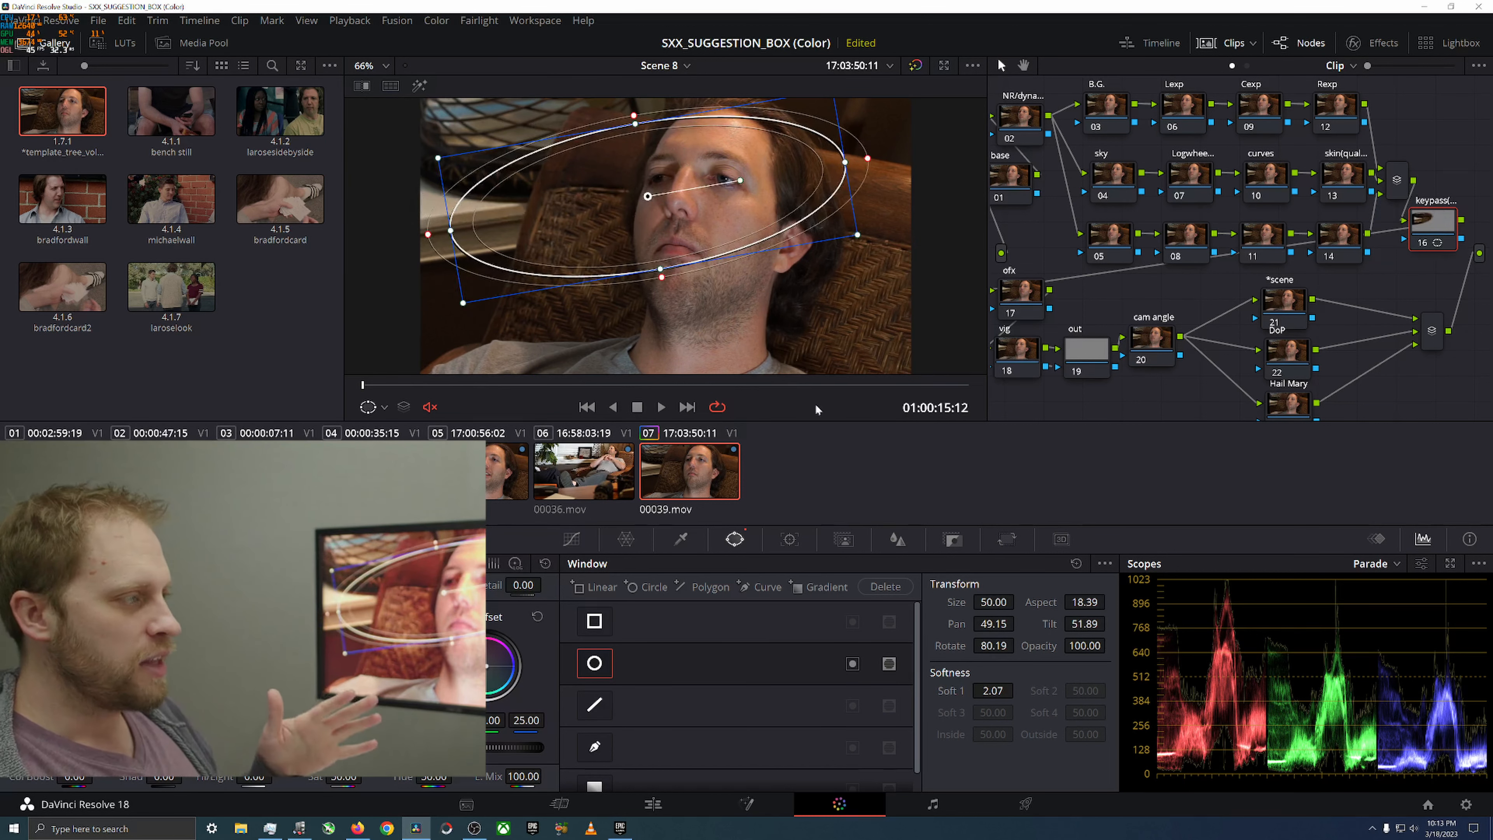
pyautogui.click(600, 663)
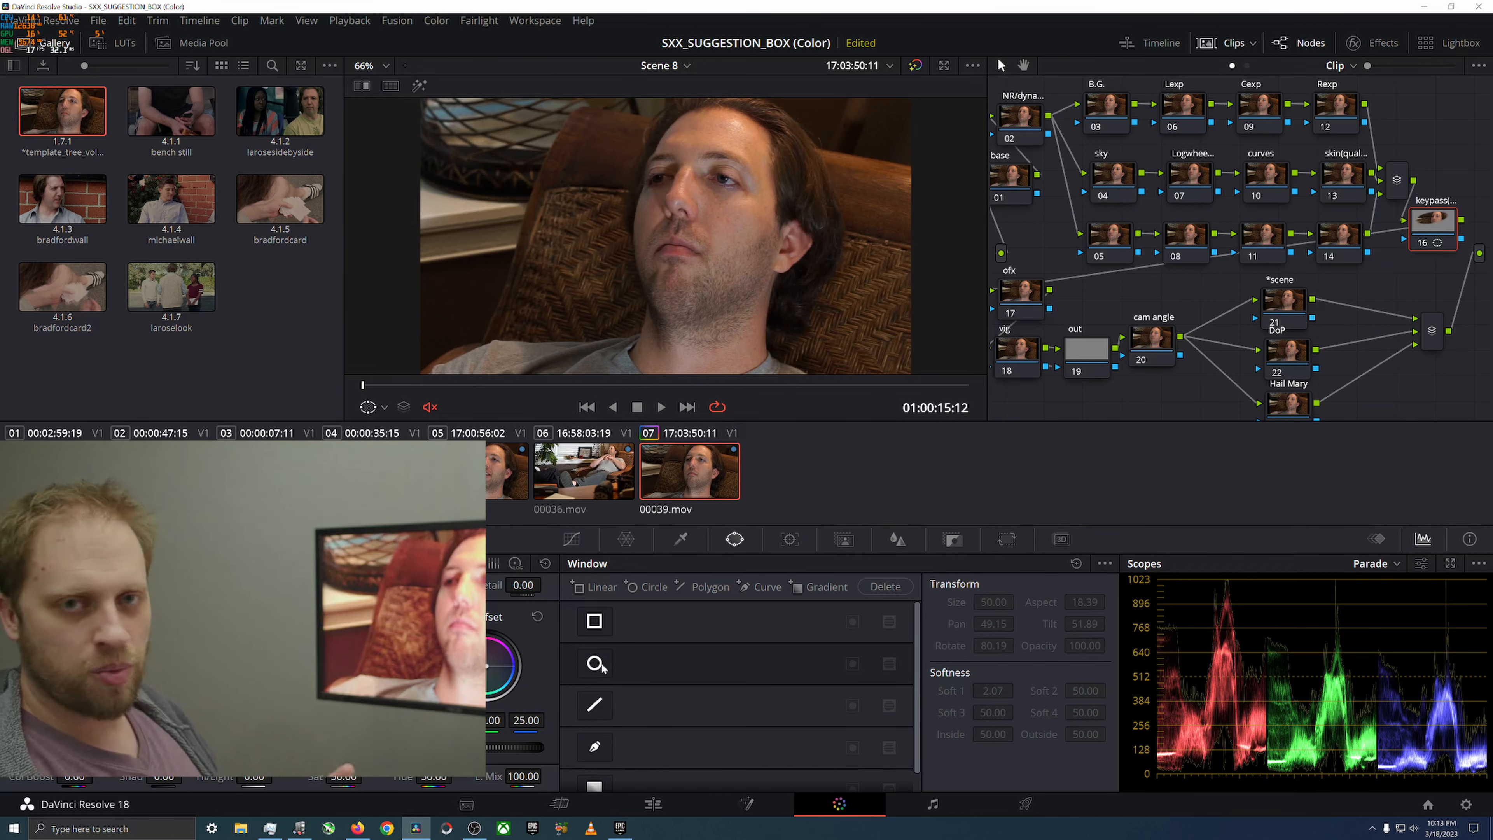
# Hide the clip thumbnails and the Gallery to give the viewer and node graph more room
pyautogui.click(1218, 49)
pyautogui.click(72, 52)
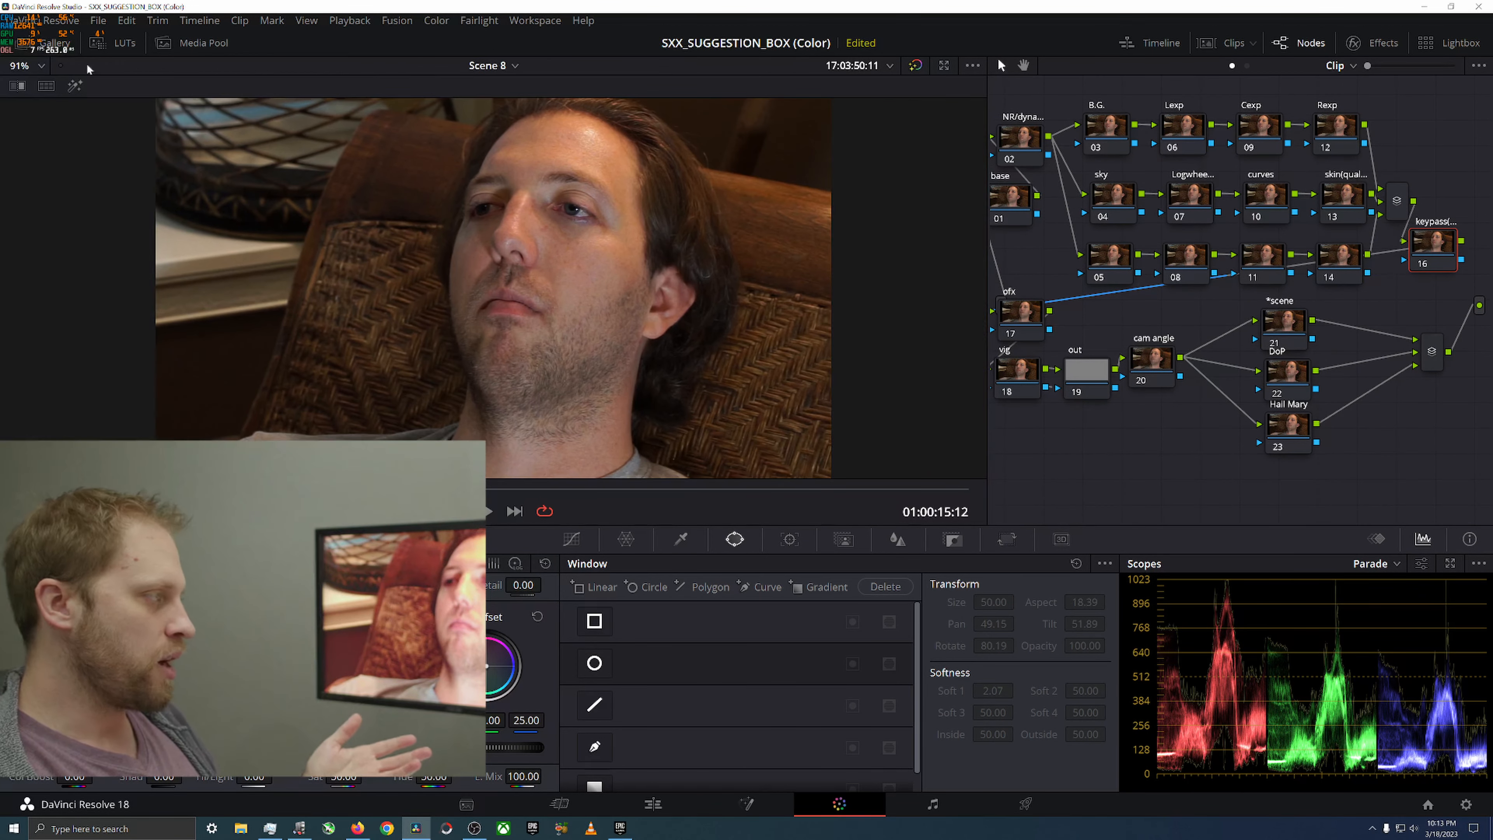
pyautogui.scroll(-2, 716, 322)
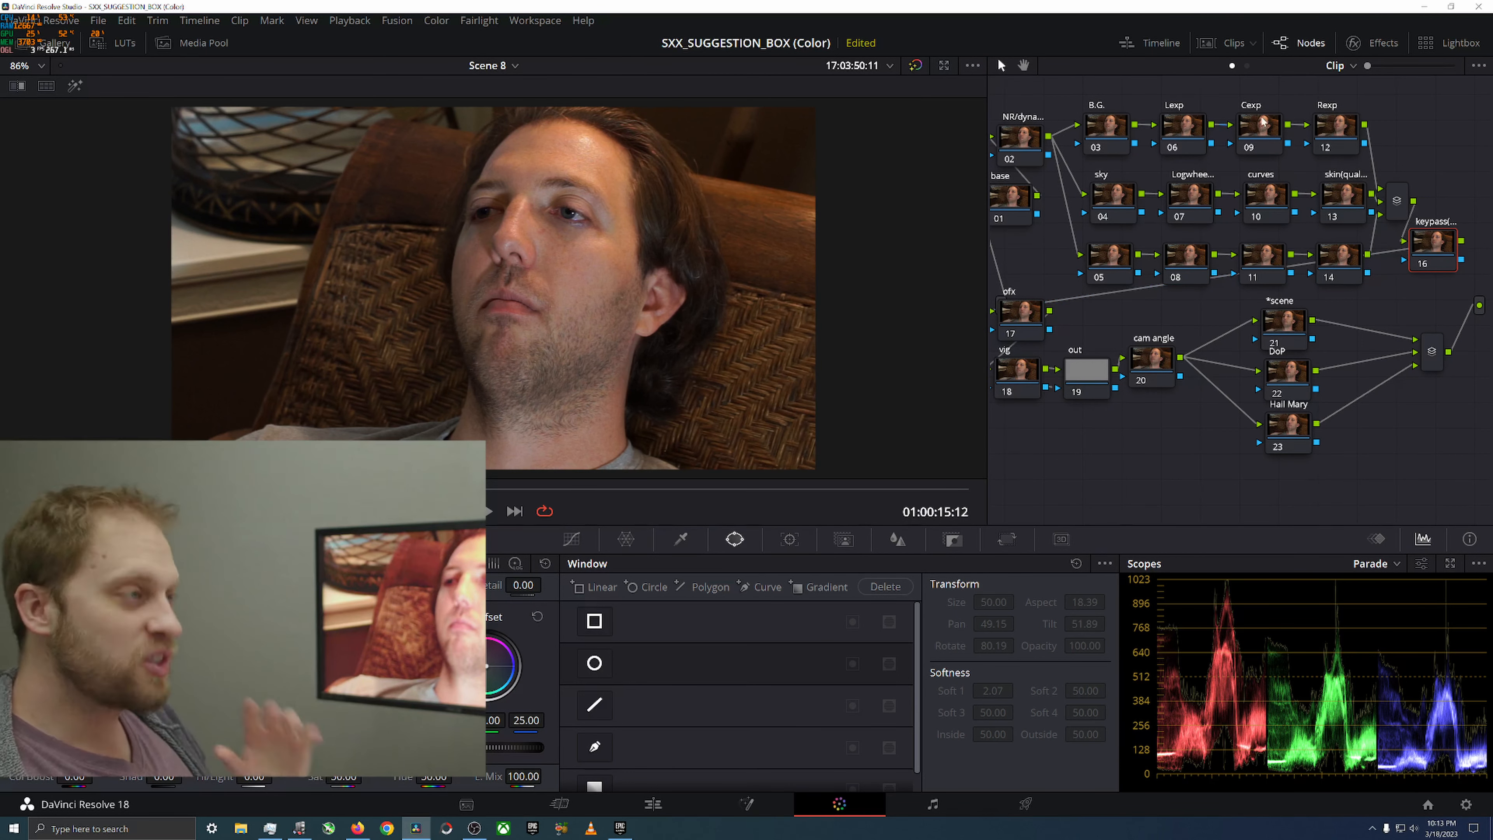
# On the Edit page, move through the Scene 7 and Scene 6 timelines to examine their range of shots and locations
pyautogui.click(653, 804)
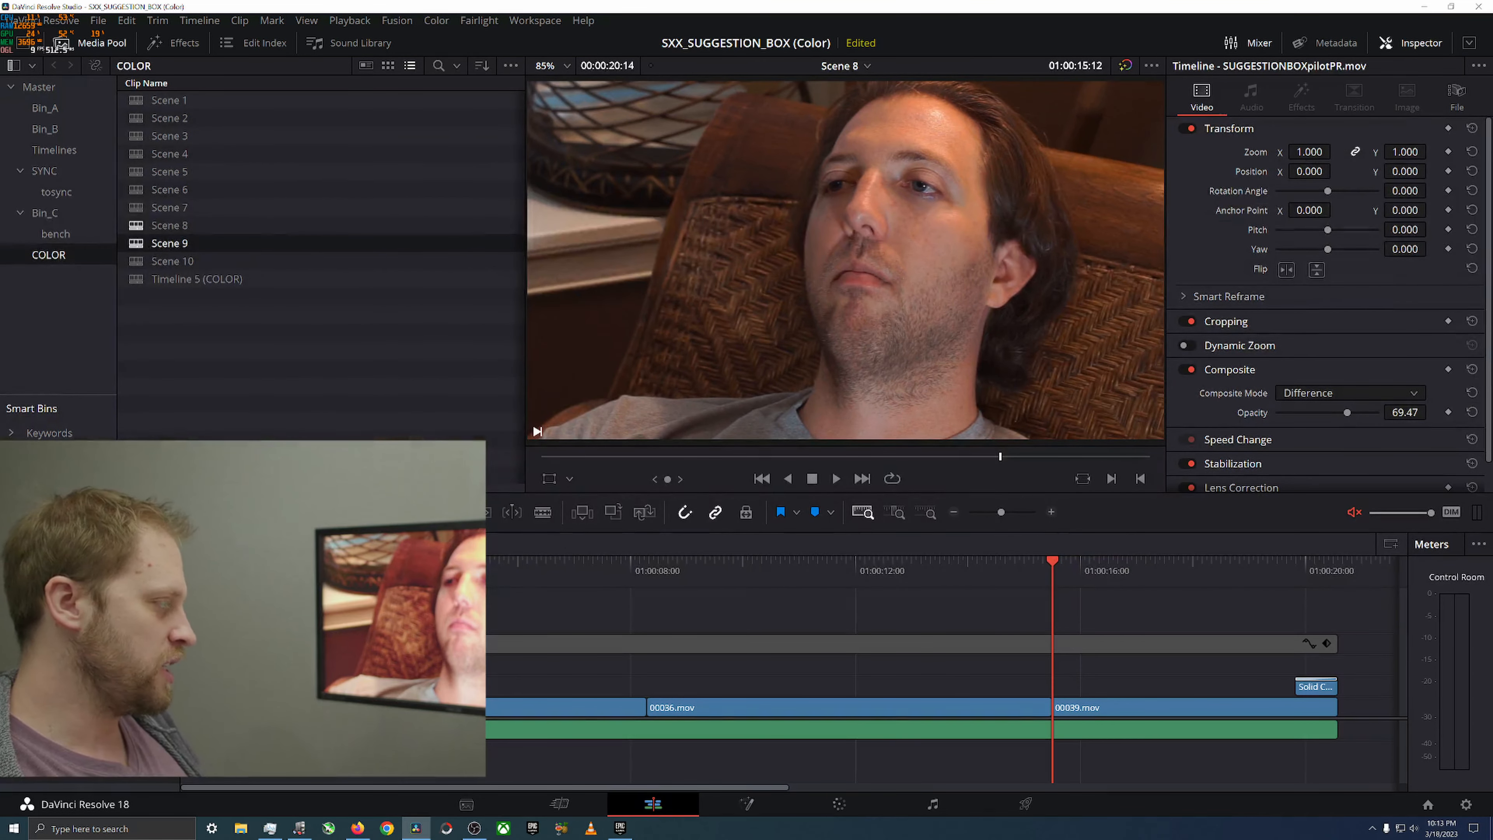
pyautogui.click(353, 544)
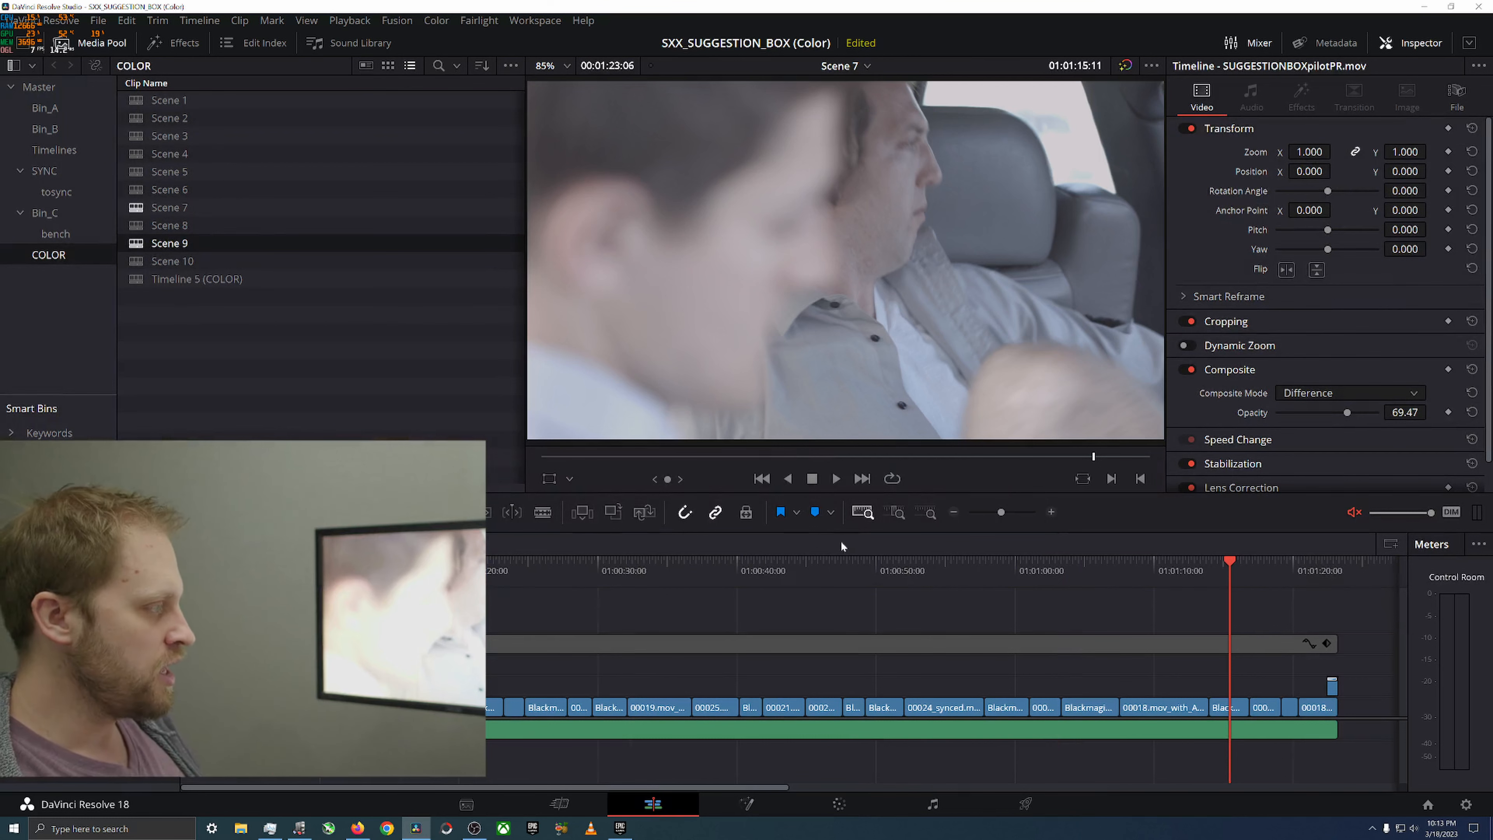
pyautogui.moveTo(553, 572); pyautogui.dragTo(397, 571)
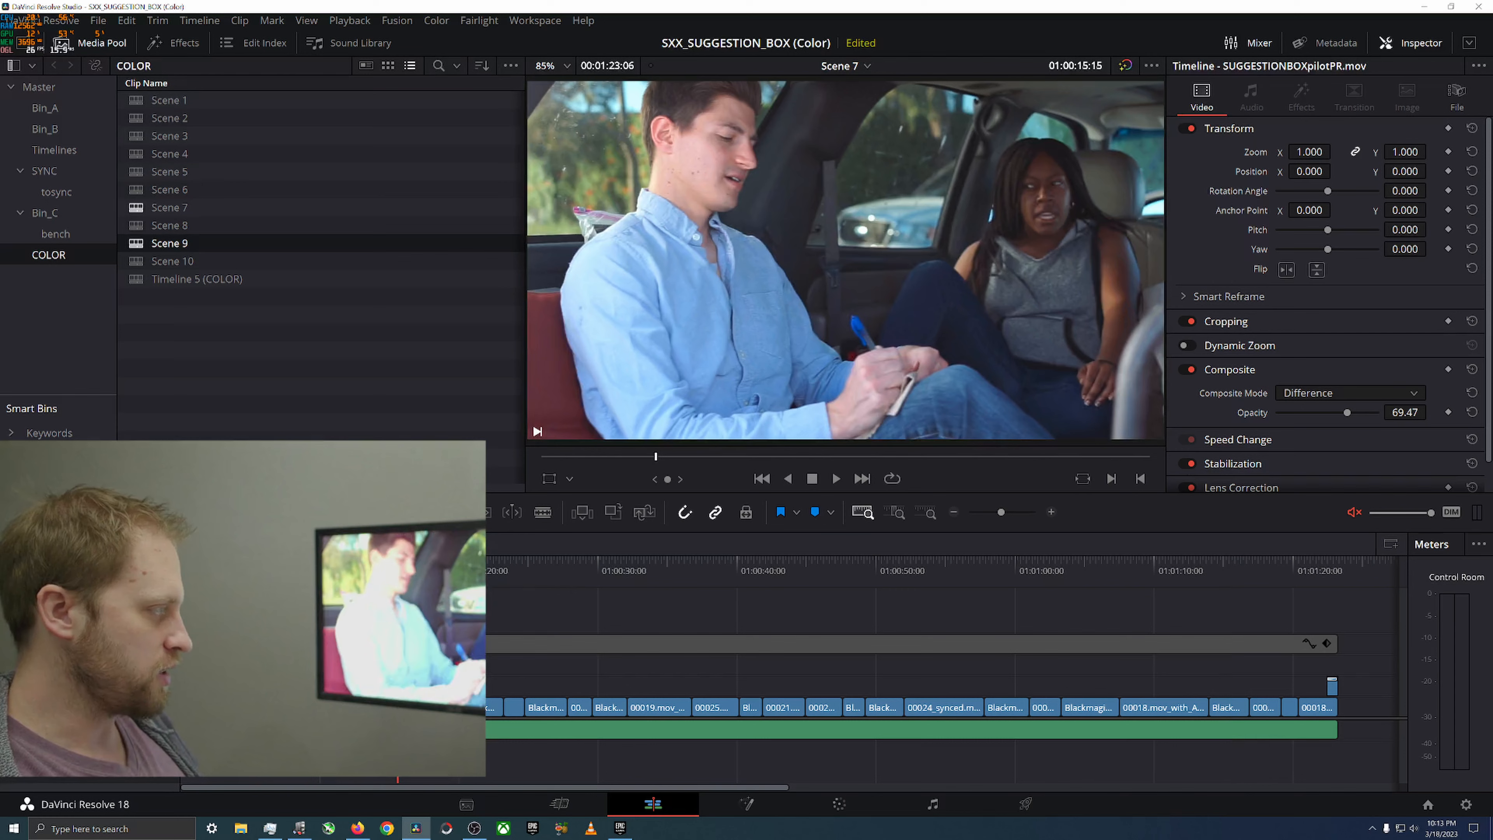
pyautogui.click(397, 544)
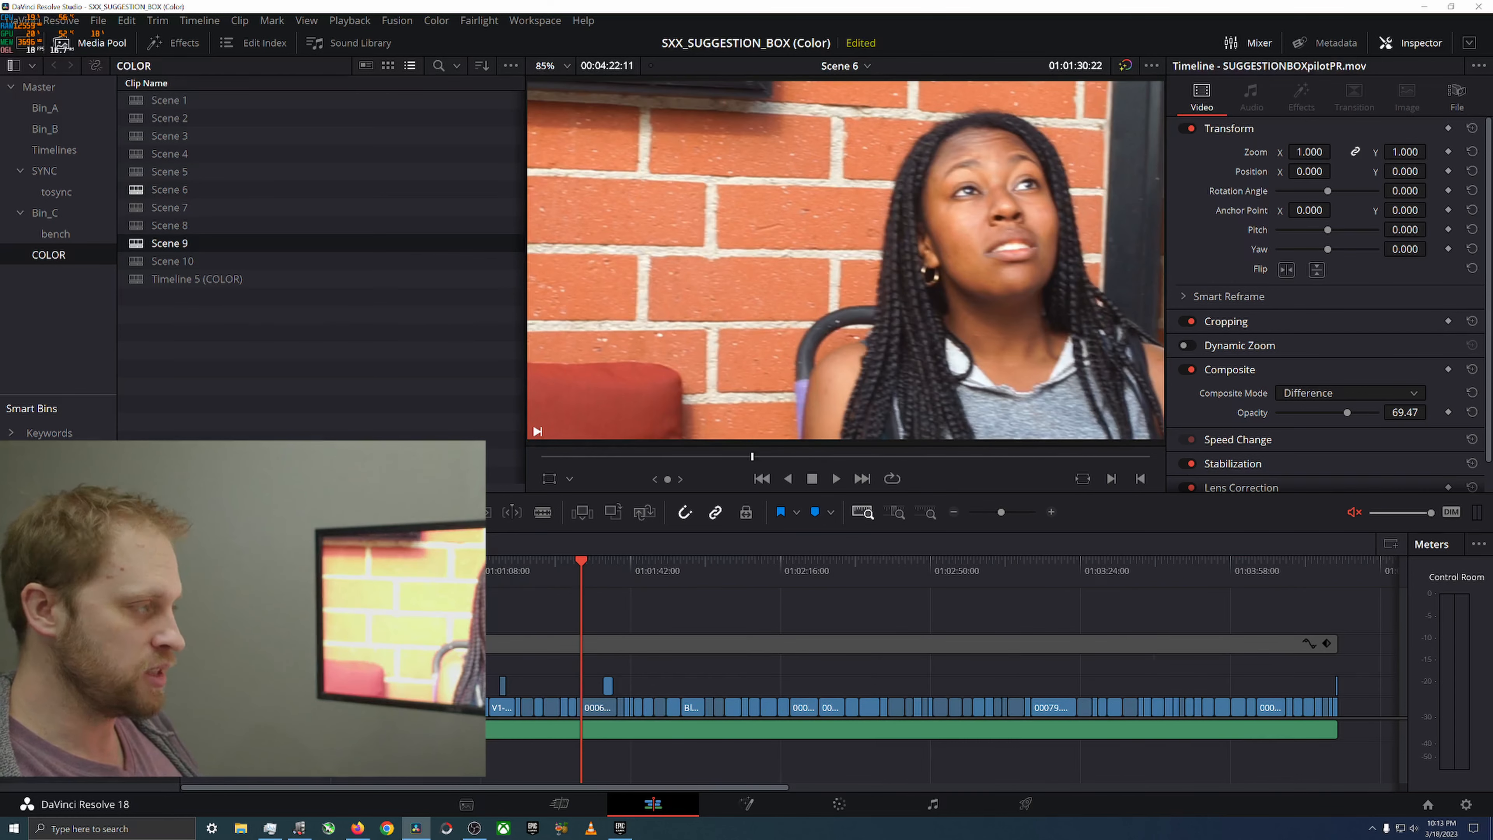
pyautogui.moveTo(364, 571); pyautogui.dragTo(181, 572)
pyautogui.click(1337, 571)
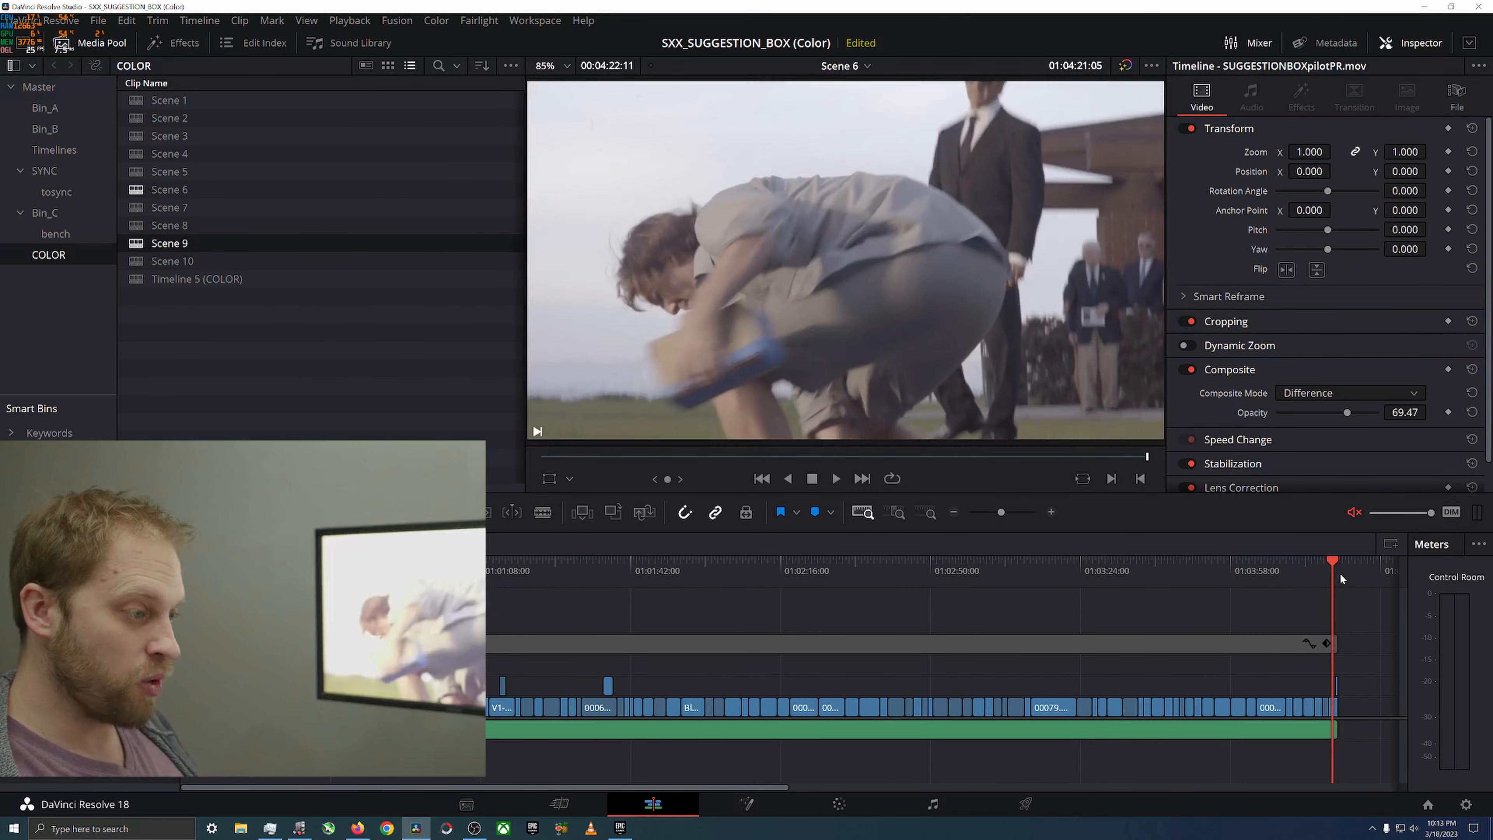
pyautogui.click(737, 571)
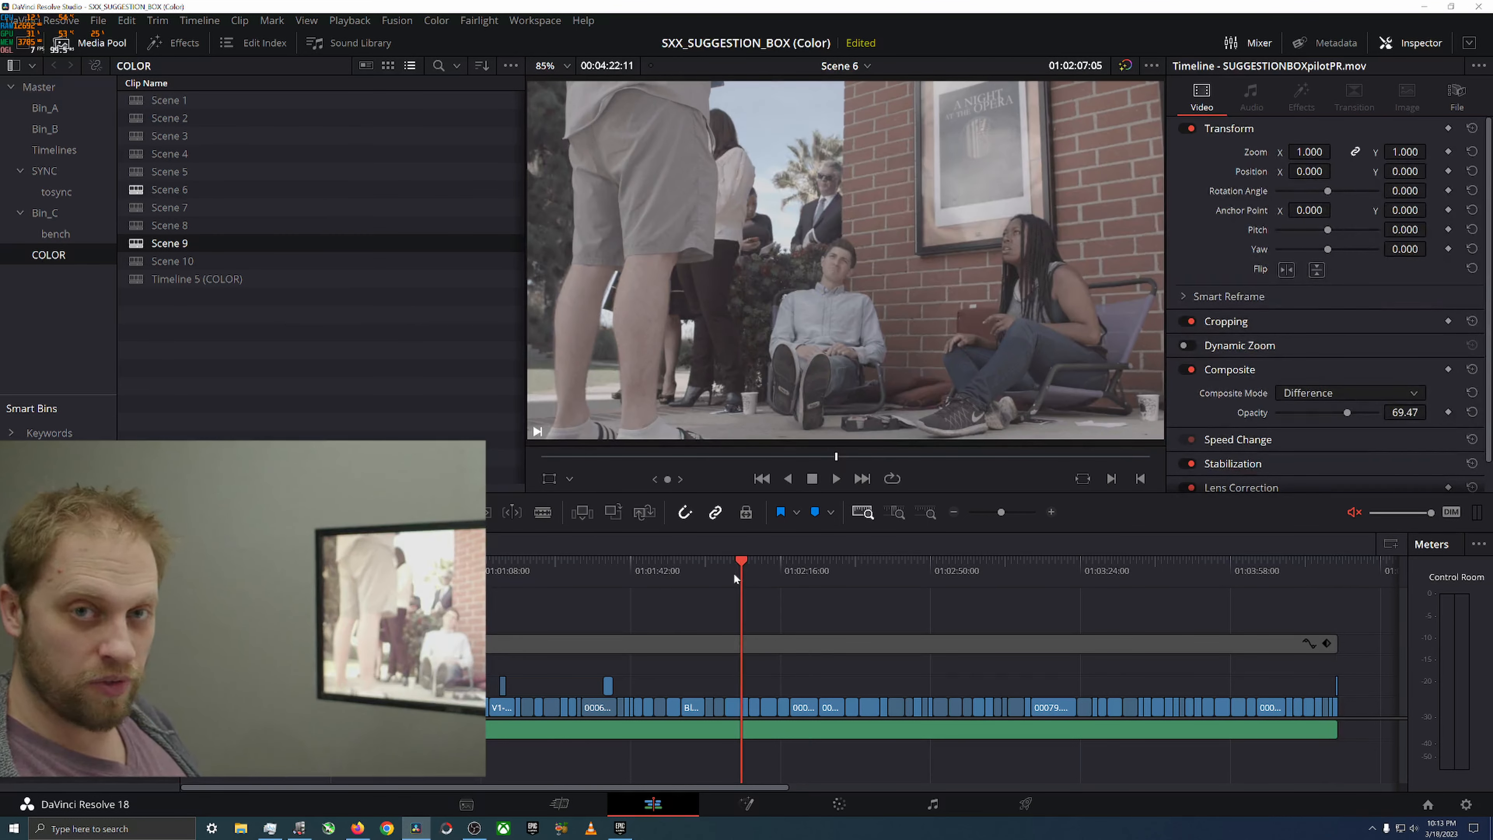
pyautogui.moveTo(734, 574); pyautogui.dragTo(790, 598)
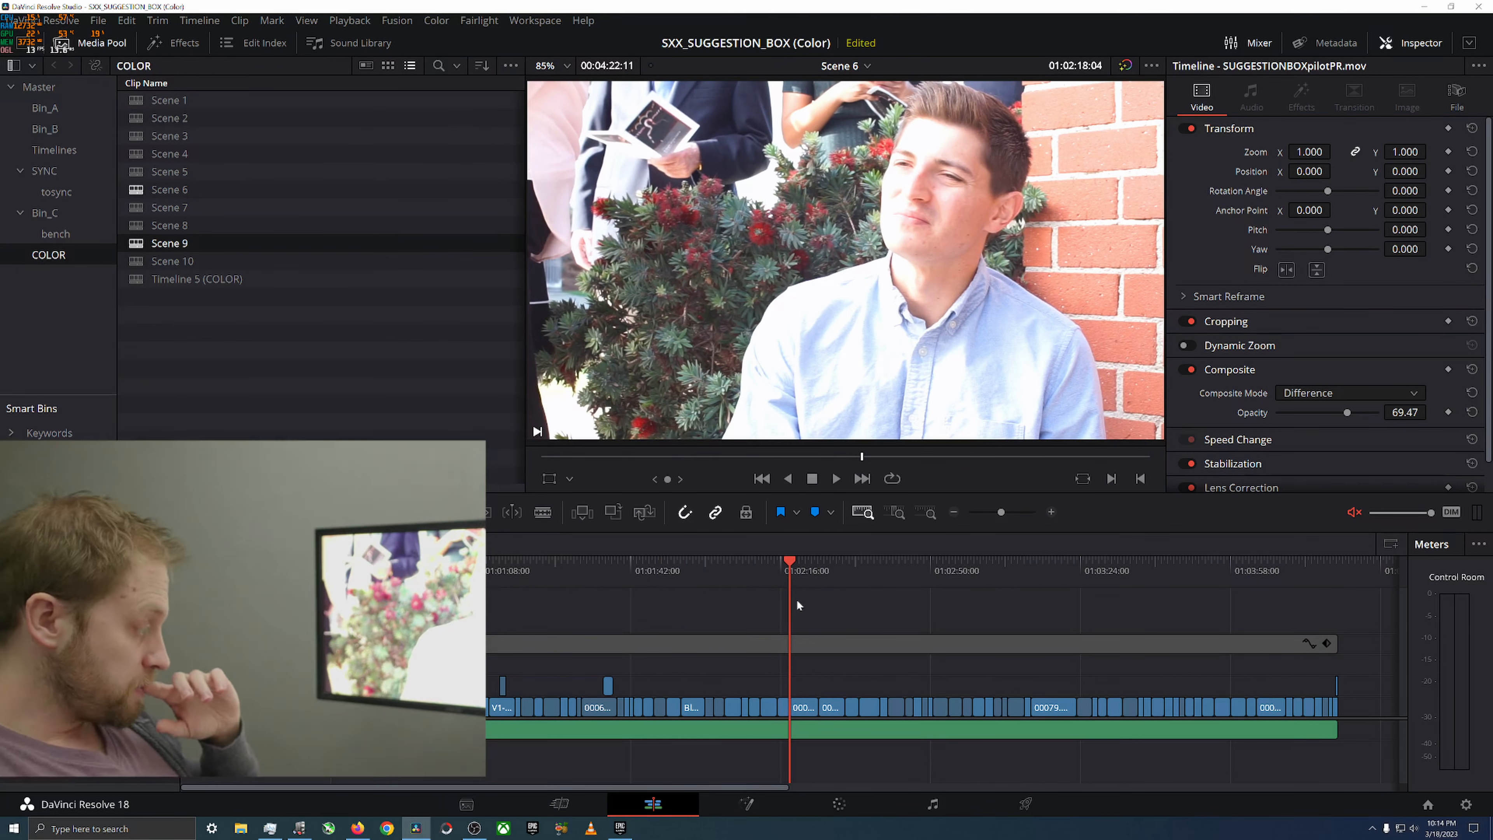
# Move through the Scene 8 timeline including its closing circle transition, and compare it with the earlier part of Scene 6
pyautogui.click(294, 544)
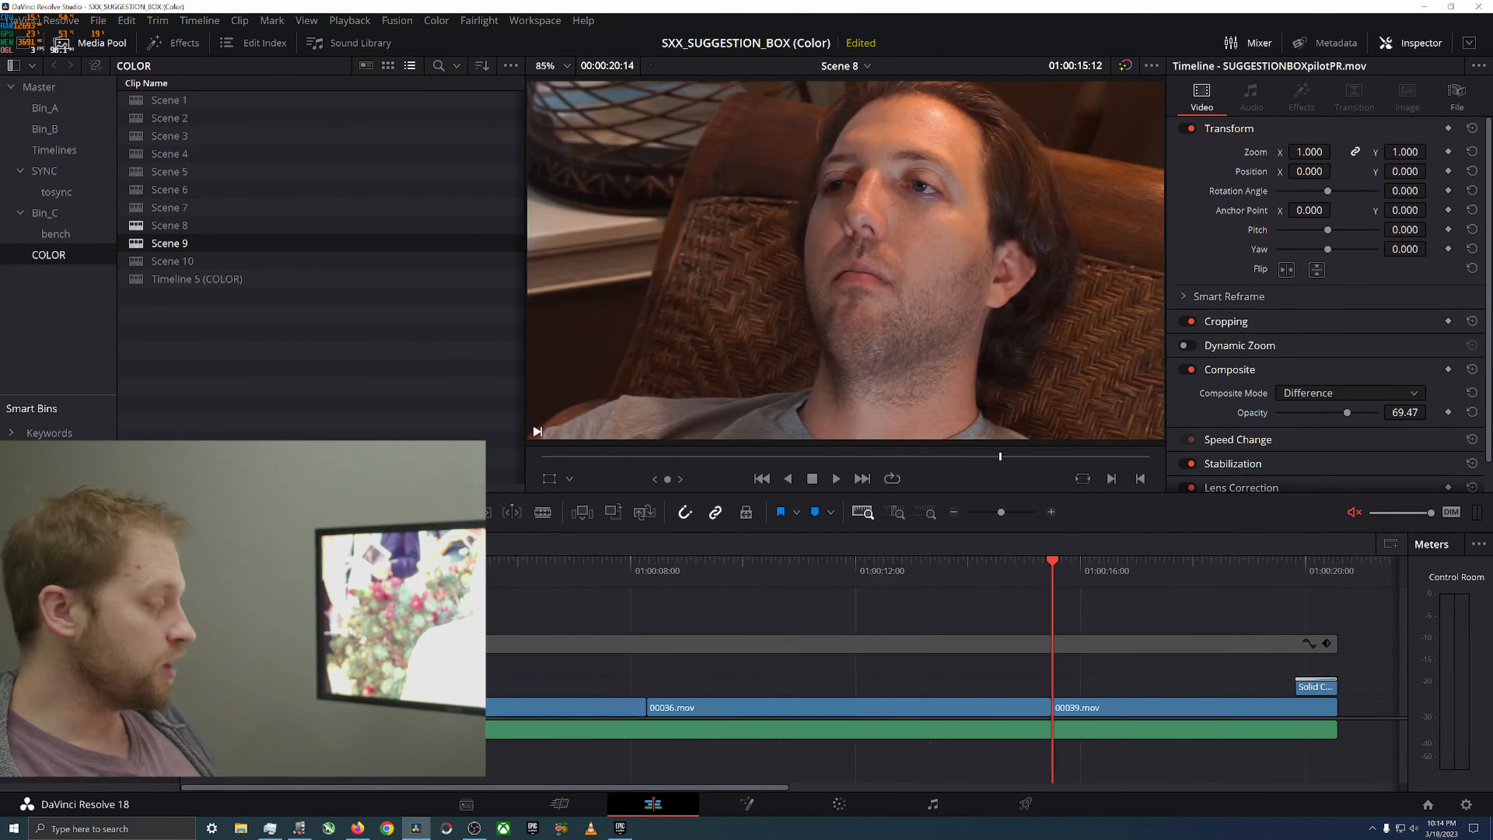
pyautogui.moveTo(376, 571); pyautogui.dragTo(1316, 575)
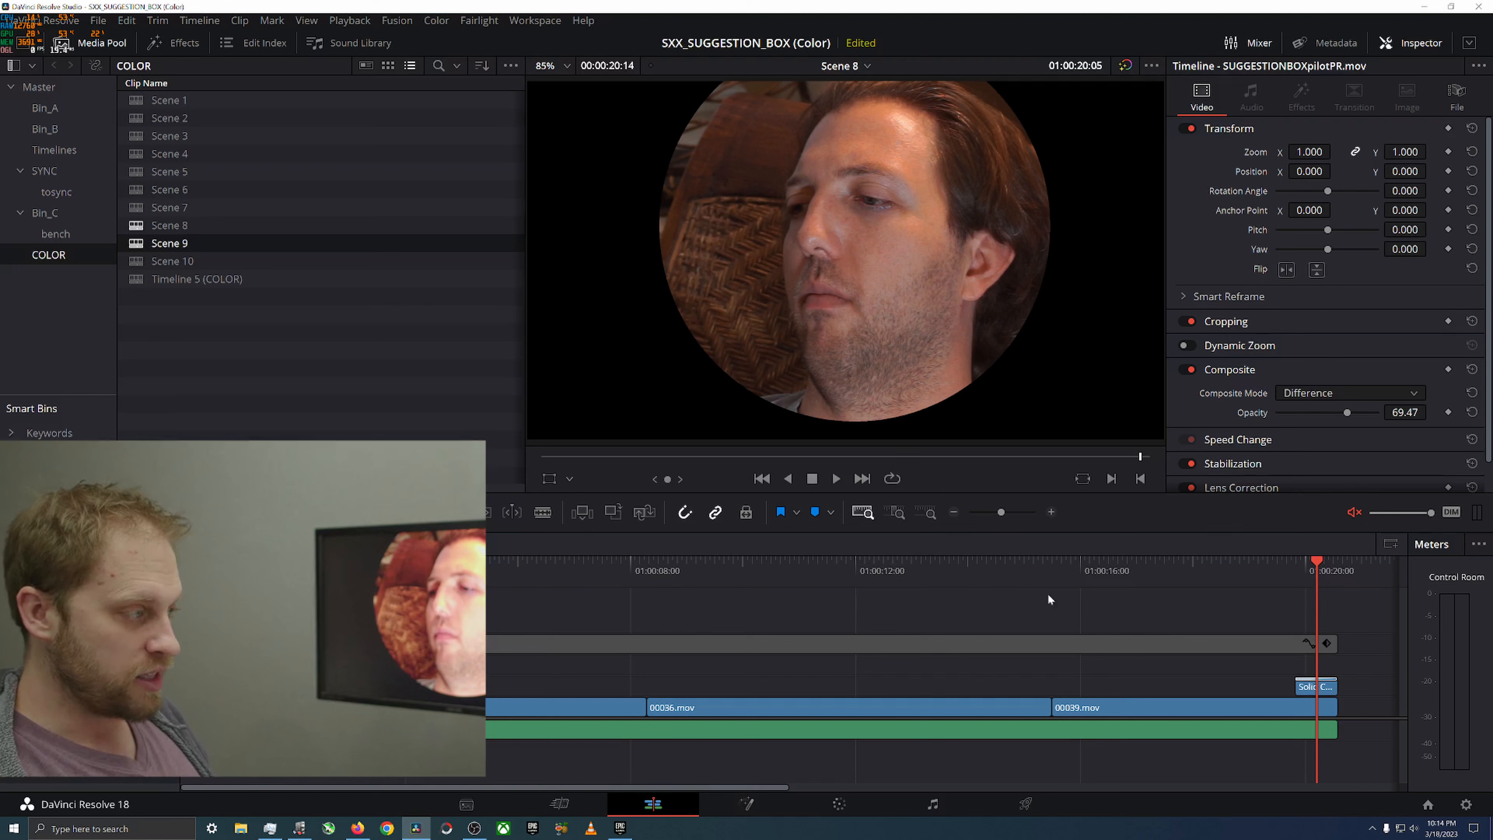
pyautogui.moveTo(1169, 575); pyautogui.dragTo(373, 570)
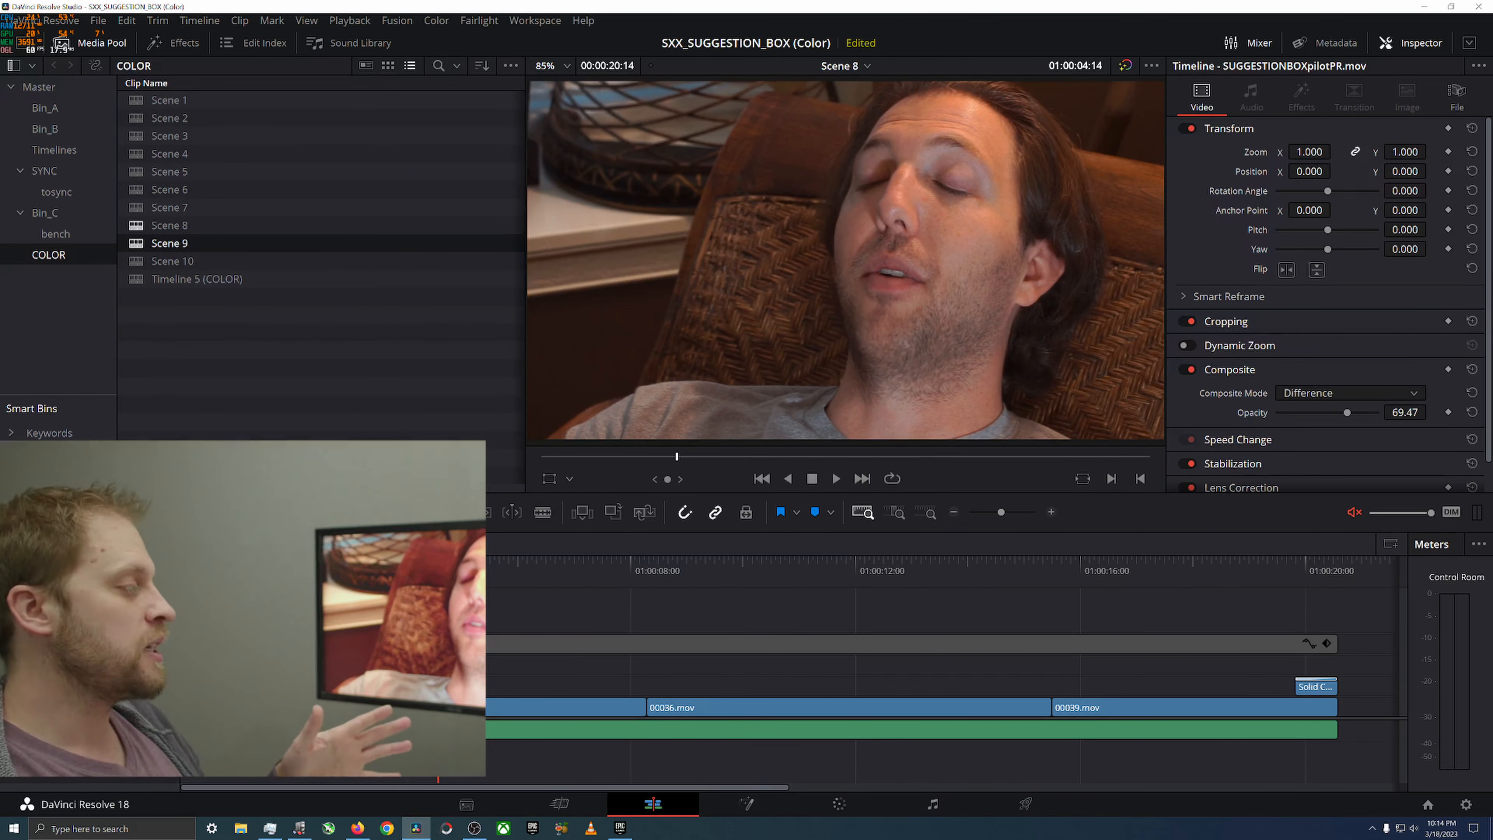
pyautogui.click(900, 567)
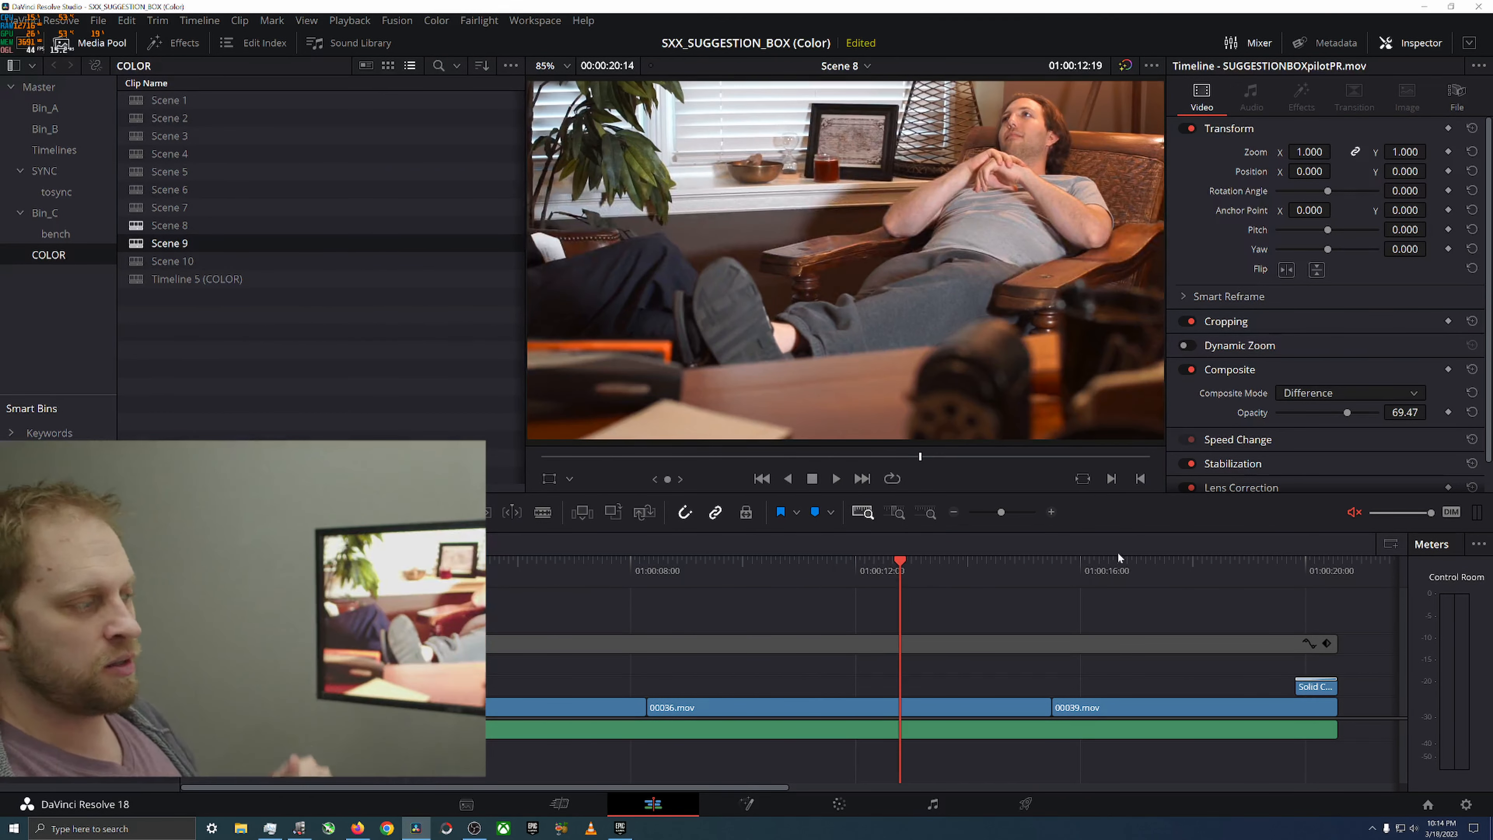
pyautogui.click(294, 544)
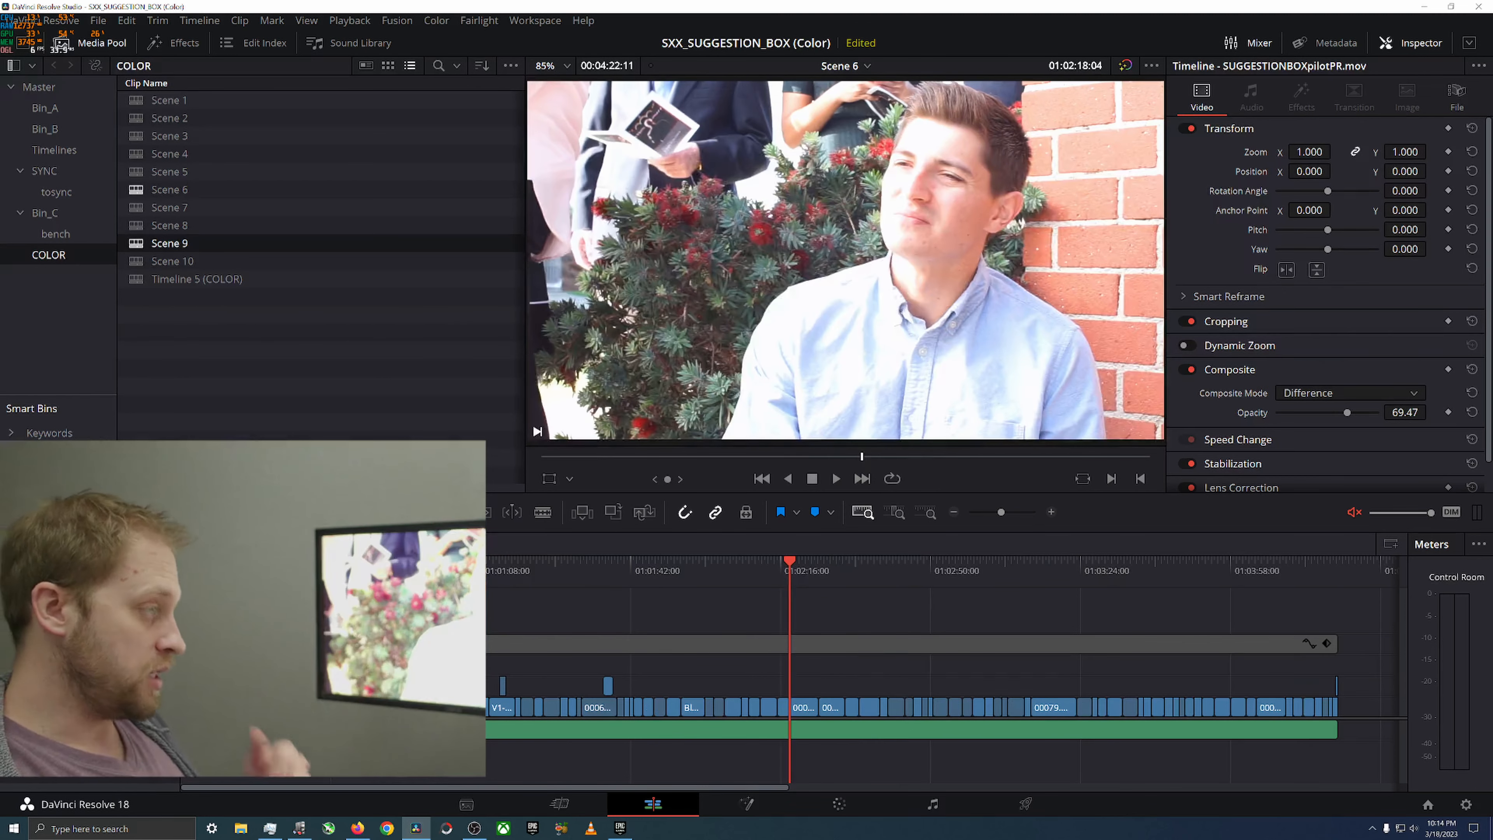
pyautogui.click(203, 567)
pyautogui.moveTo(196, 567); pyautogui.dragTo(392, 567)
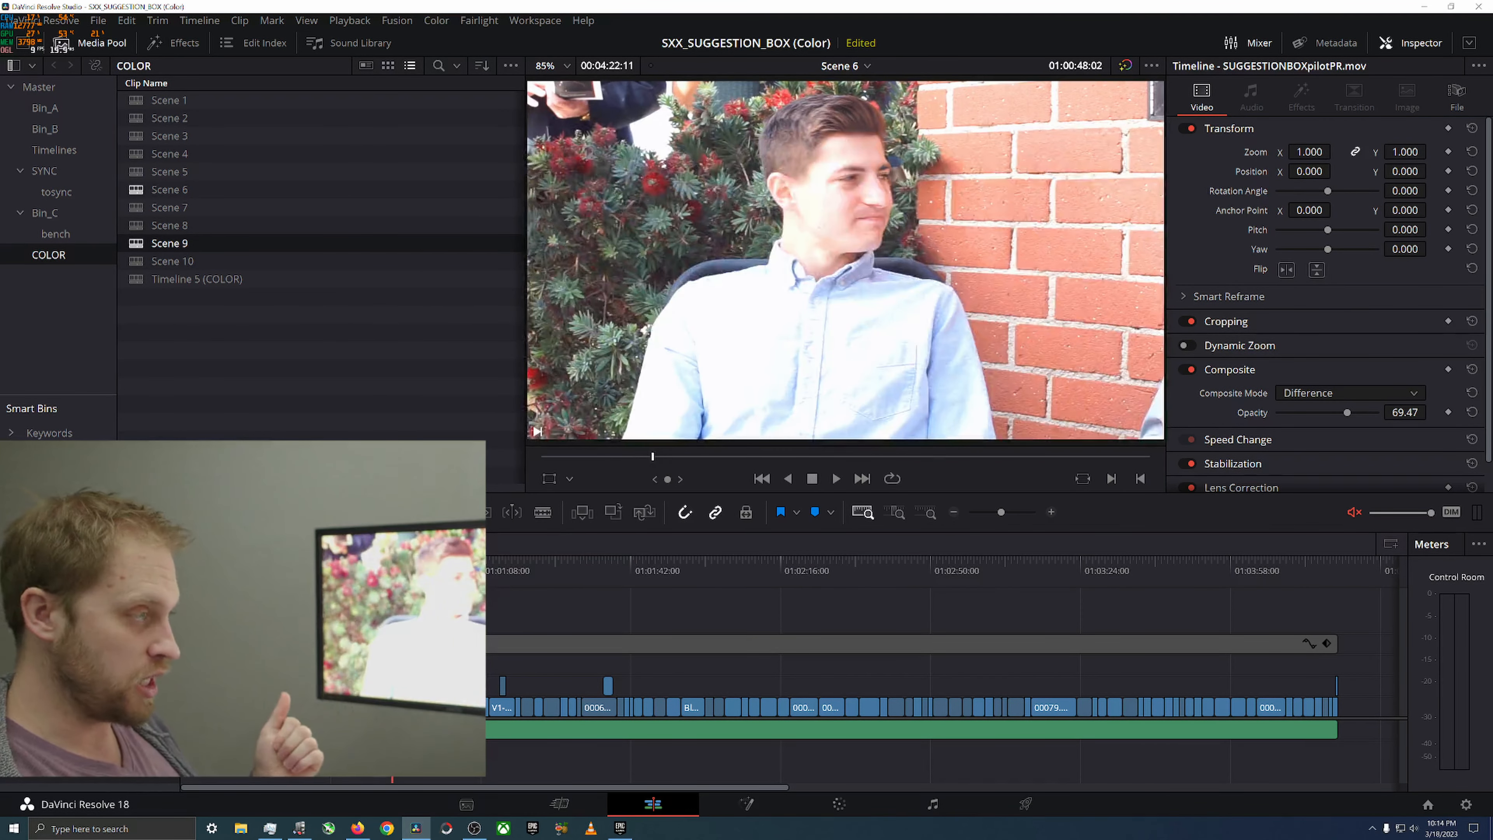
# Examine the Scene 6 shots of the group seated by the brick wall, comparing the brightly exposed close-up with the flat group shots
pyautogui.press('Down')
pyautogui.press('Down')
pyautogui.press('Down')
pyautogui.press('Up')
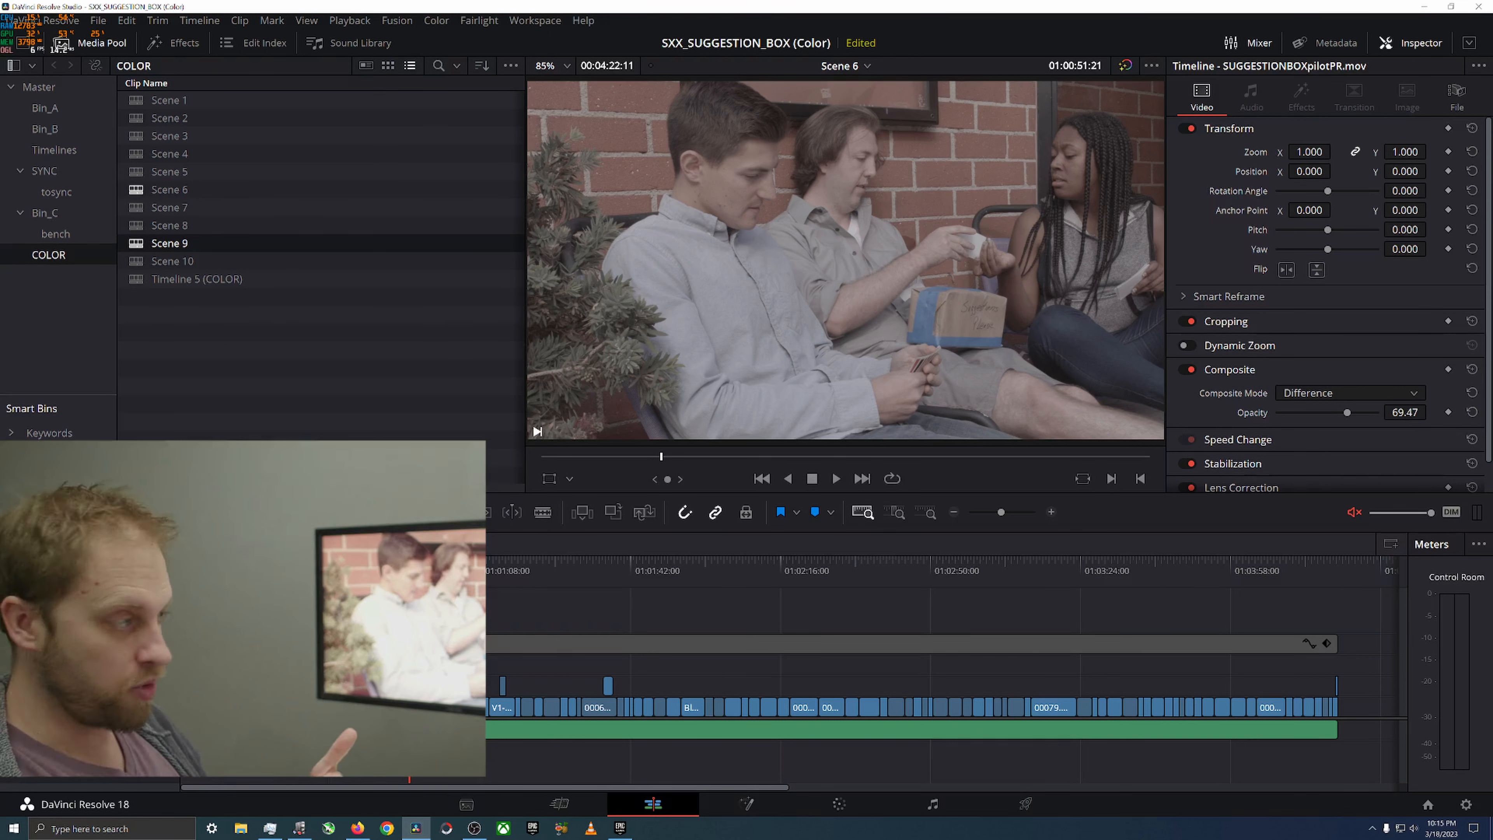
pyautogui.click(488, 570)
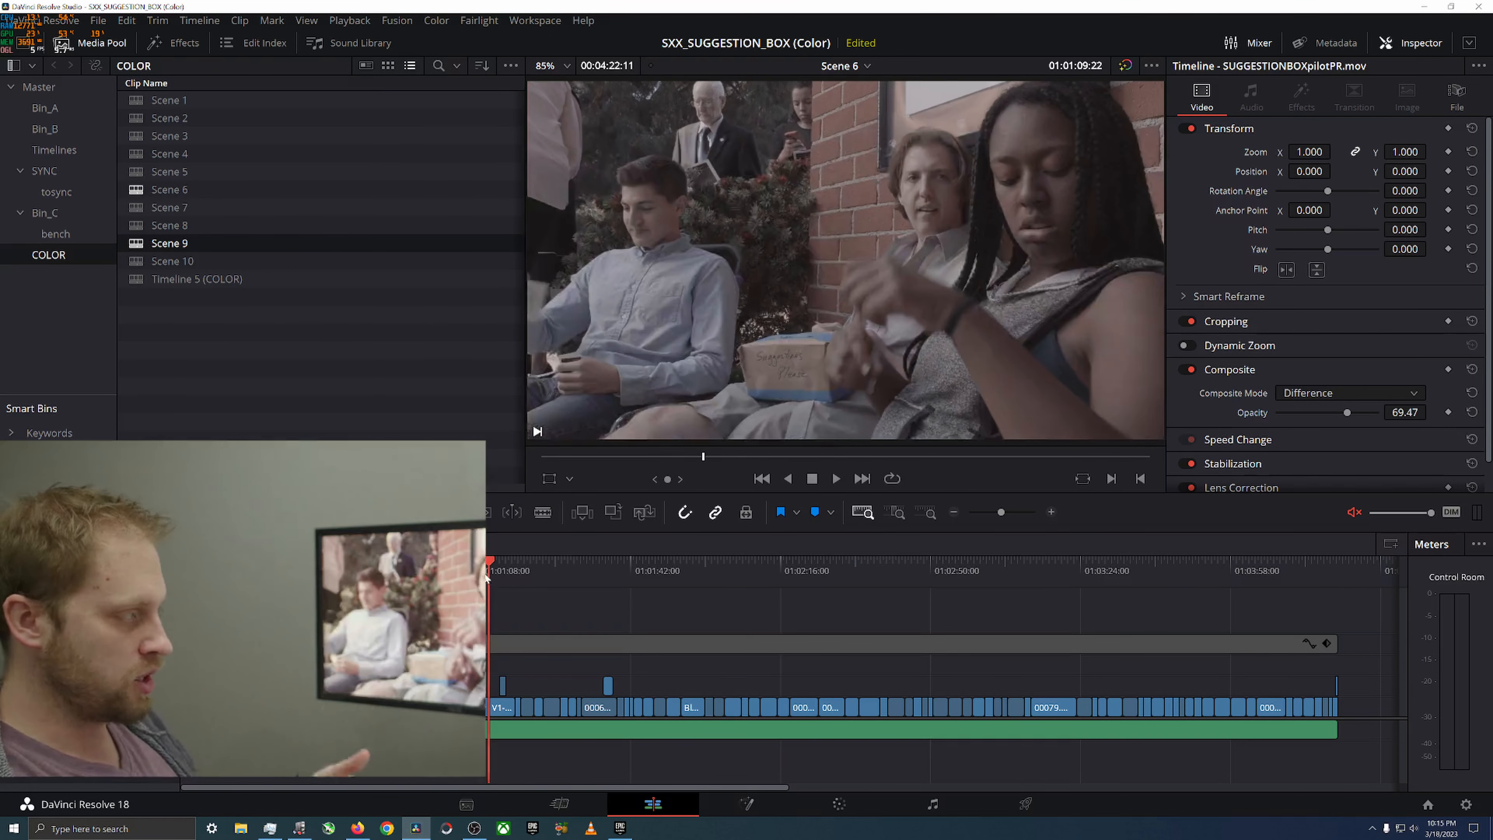
pyautogui.moveTo(488, 570); pyautogui.dragTo(428, 570)
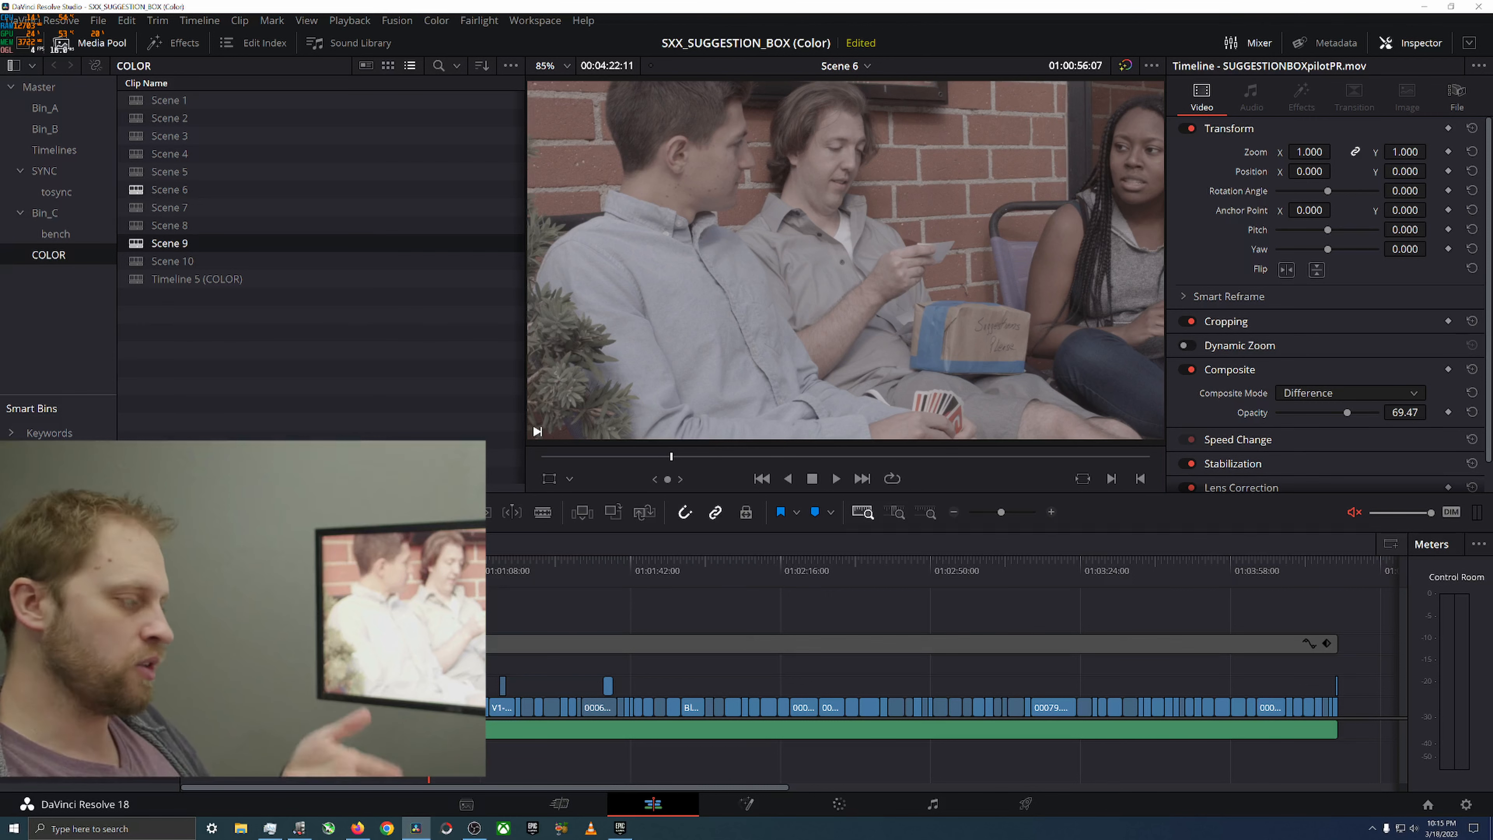
# Move through the later part of Scene 6 to compare the brick-wall close-ups with the shots of the pair sitting on the grass
pyautogui.moveTo(289, 579); pyautogui.dragTo(1286, 579)
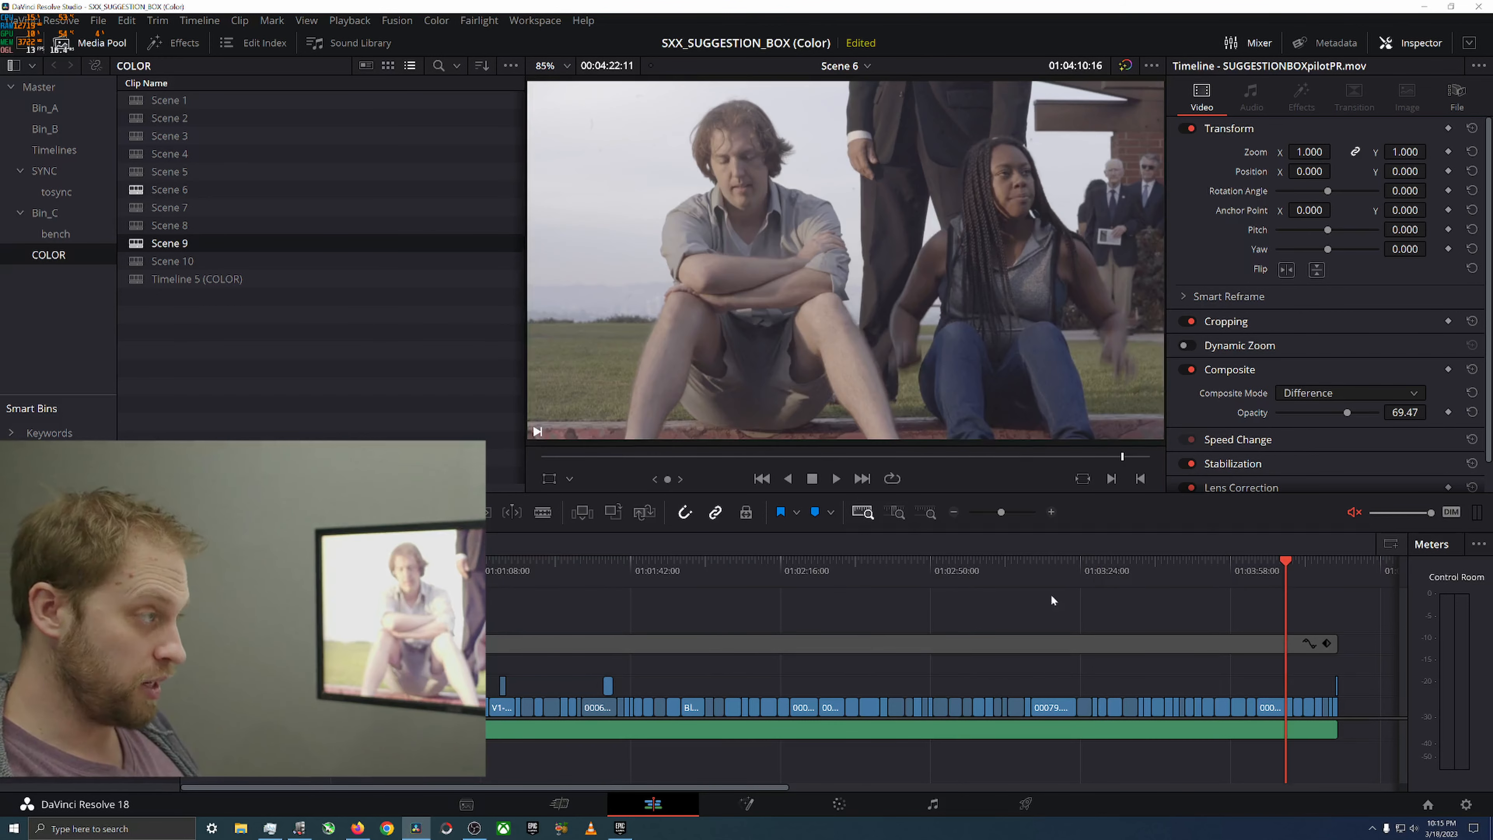
pyautogui.moveTo(921, 586); pyautogui.dragTo(950, 580)
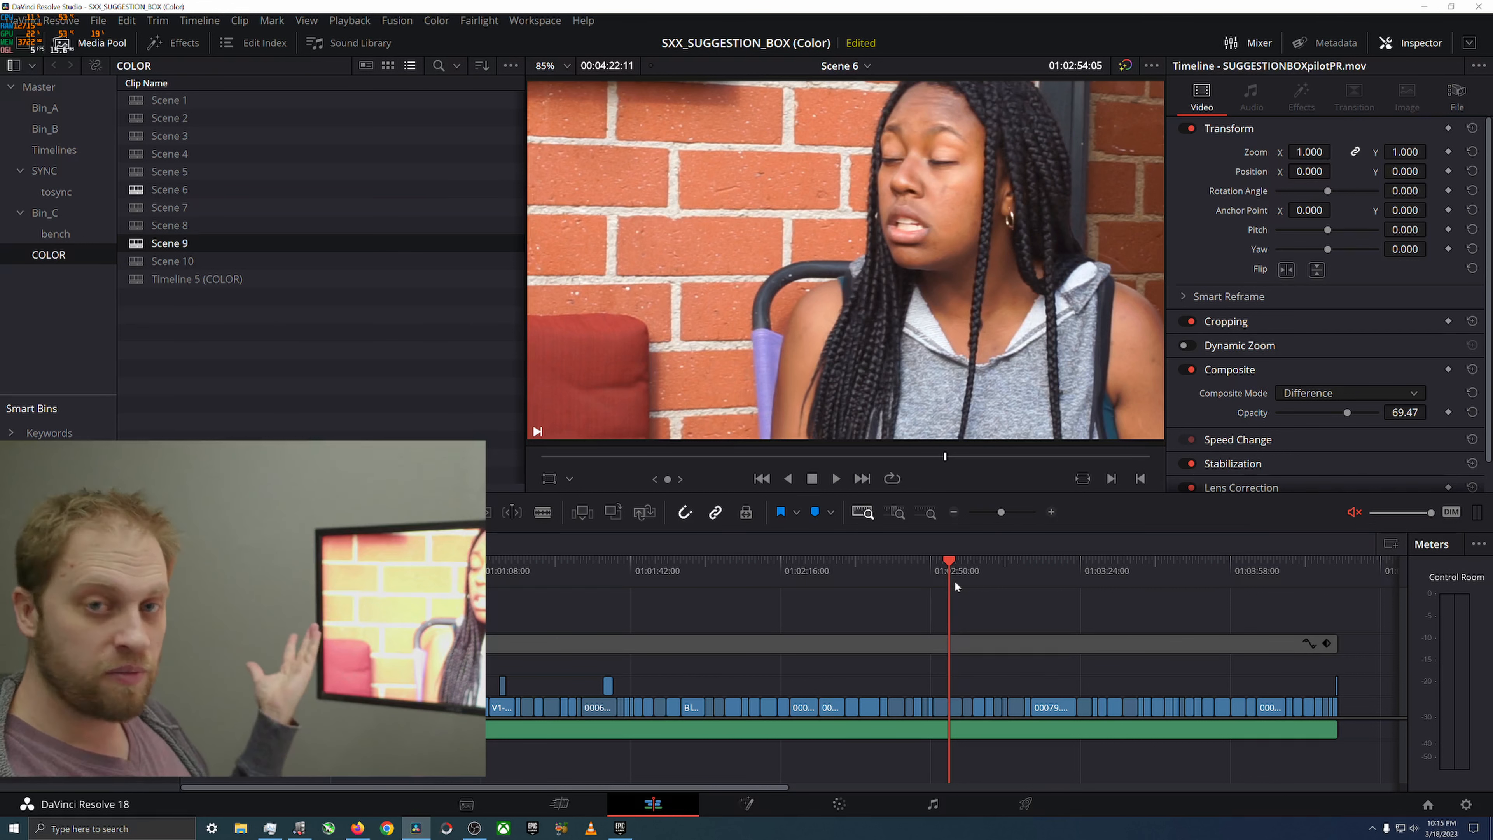
pyautogui.moveTo(1182, 579); pyautogui.dragTo(1282, 582)
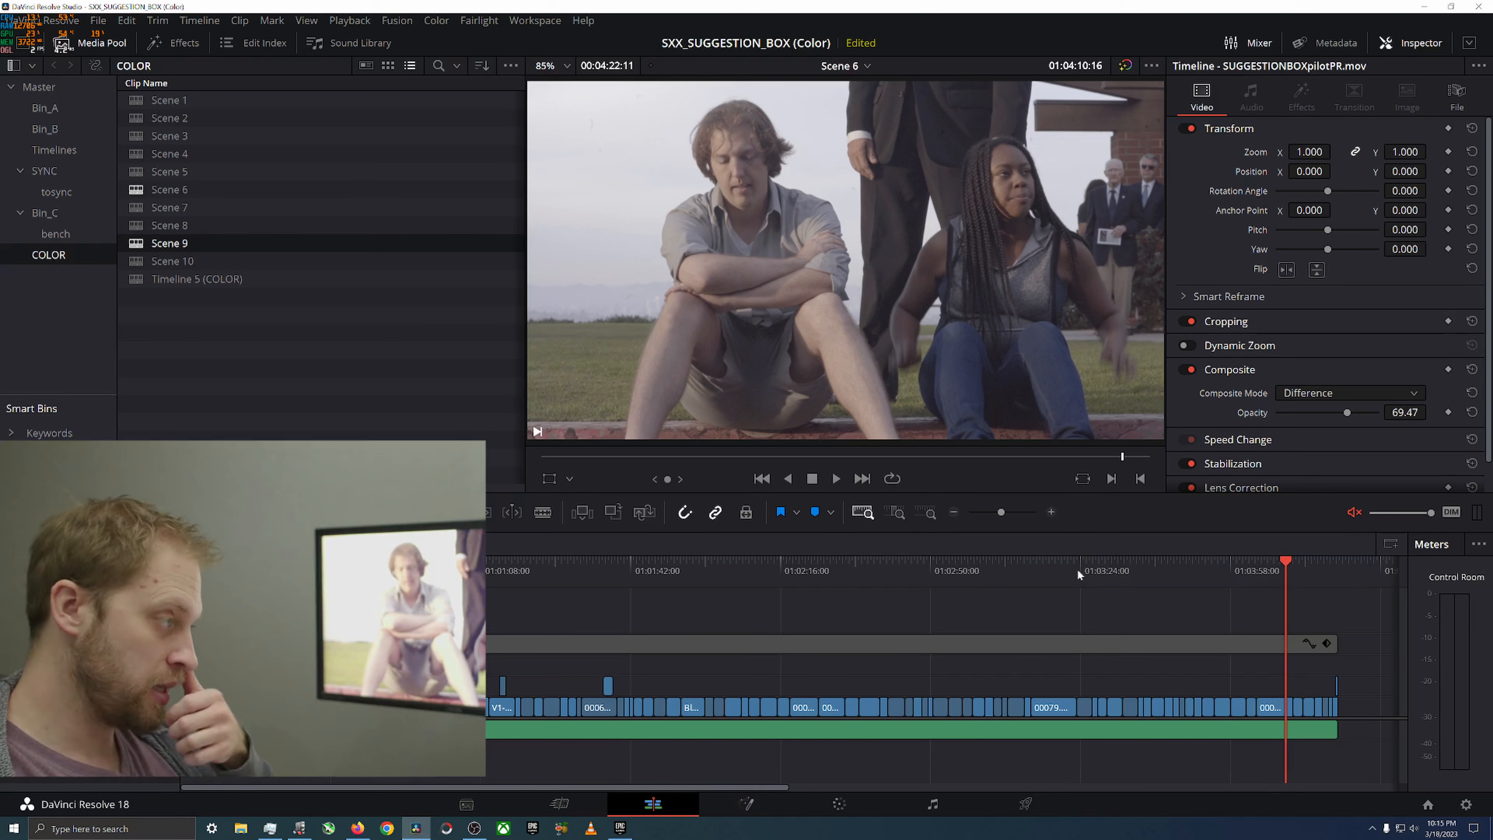
pyautogui.moveTo(1193, 563)
pyautogui.mouseDown()
pyautogui.moveTo(1214, 563)
pyautogui.moveTo(1188, 566)
pyautogui.mouseUp()
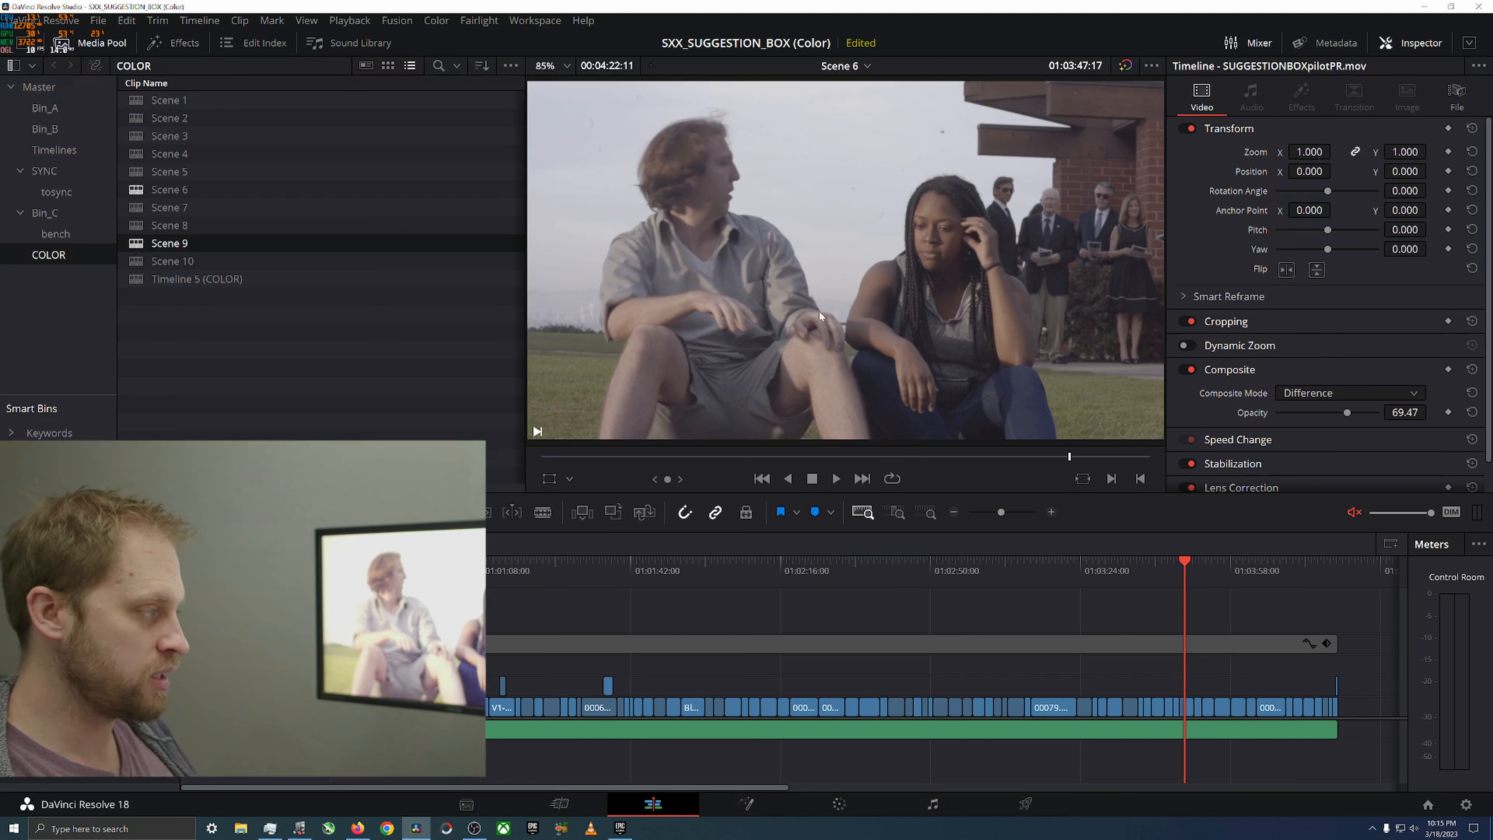
# Reset all grades and nodes on the overexposed blue-shirt close-up at 01:02:18:04 on the Color page, and reposition its remaining node
pyautogui.moveTo(1128, 564); pyautogui.dragTo(790, 578)
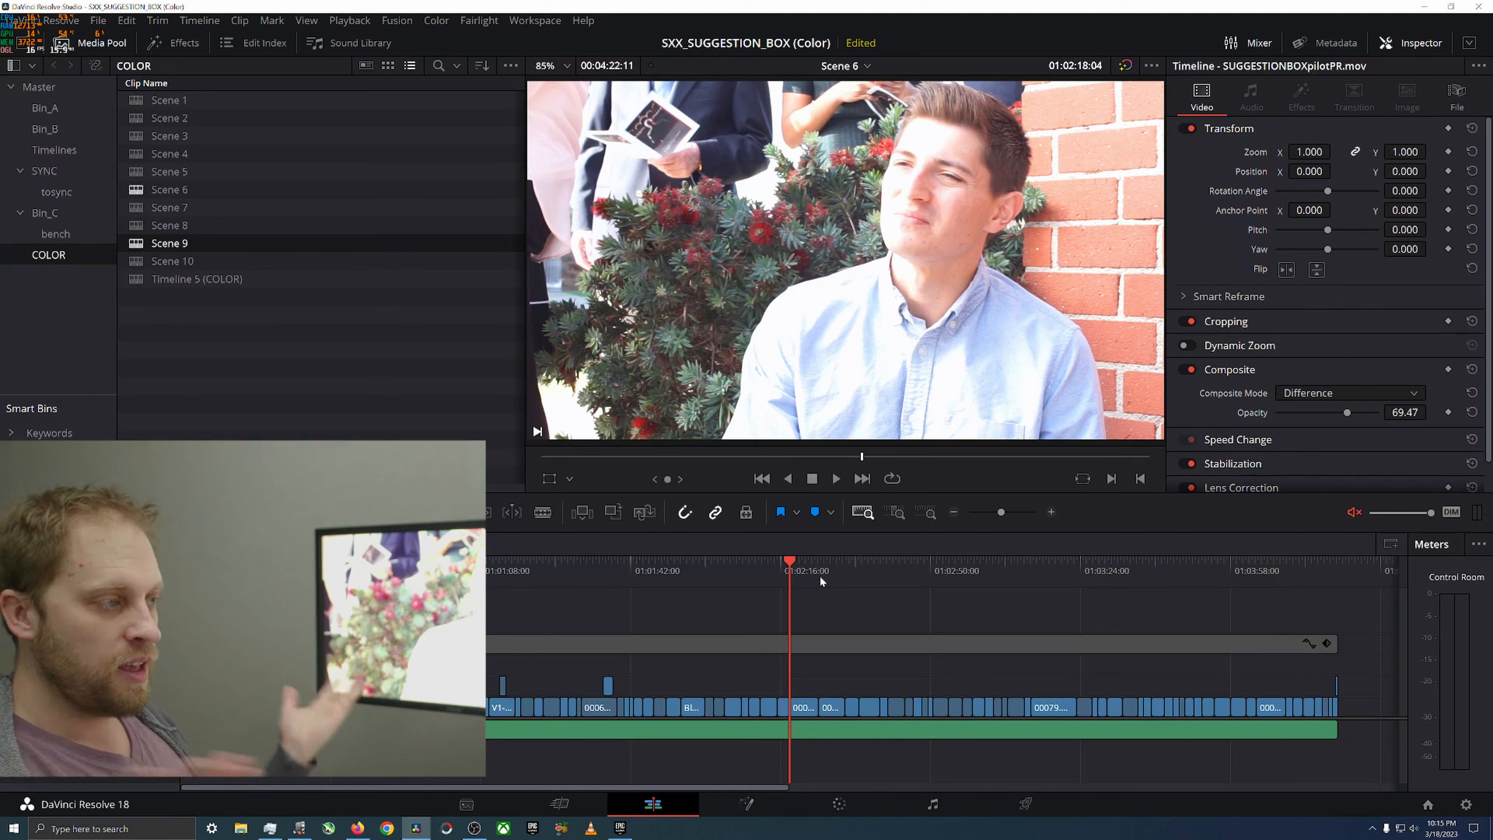
pyautogui.click(838, 803)
pyautogui.rightClick(1136, 200)
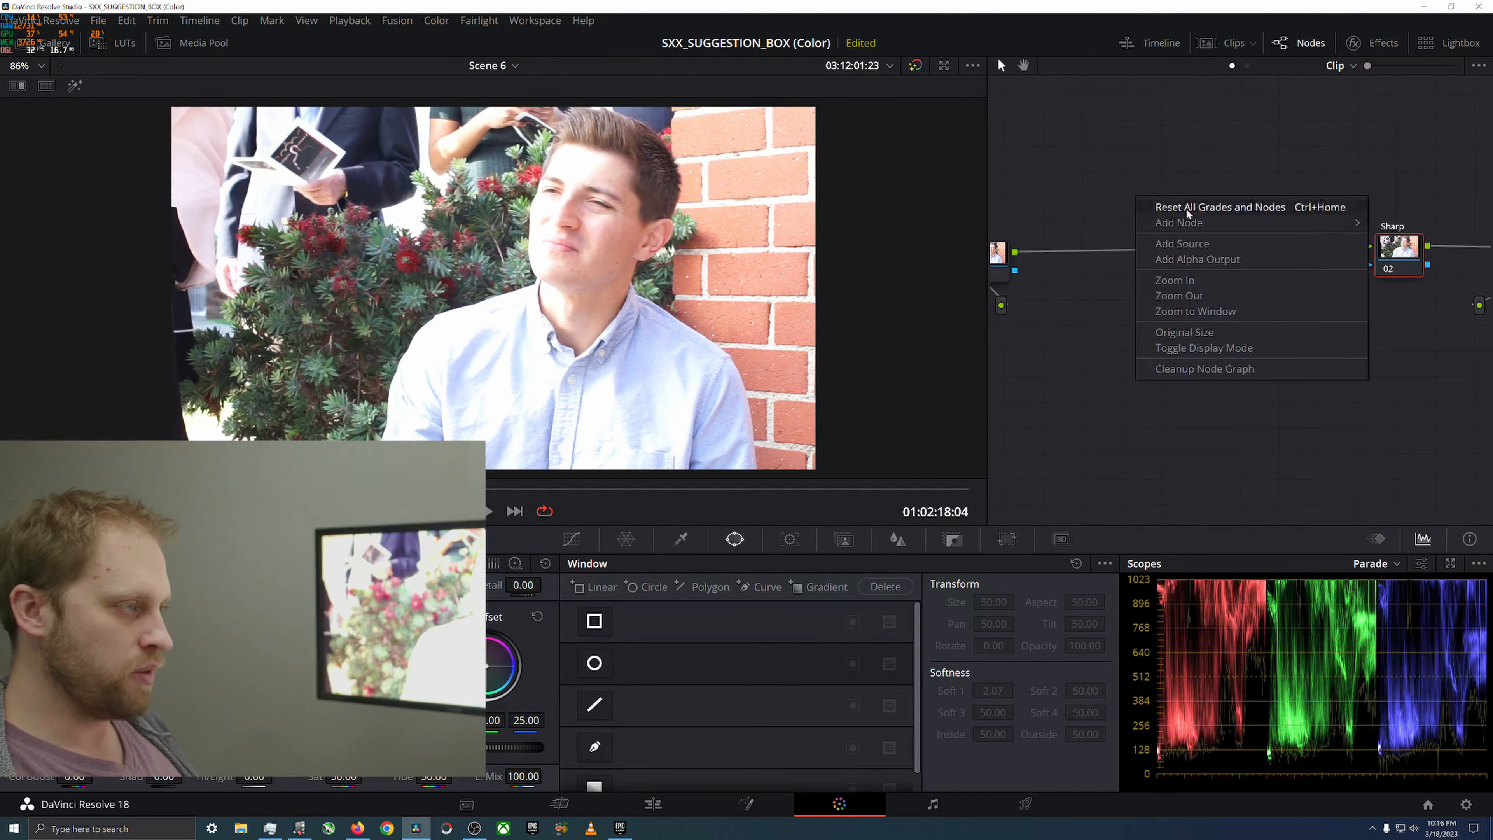
pyautogui.click(1186, 207)
pyautogui.moveTo(1115, 214); pyautogui.dragTo(1056, 274)
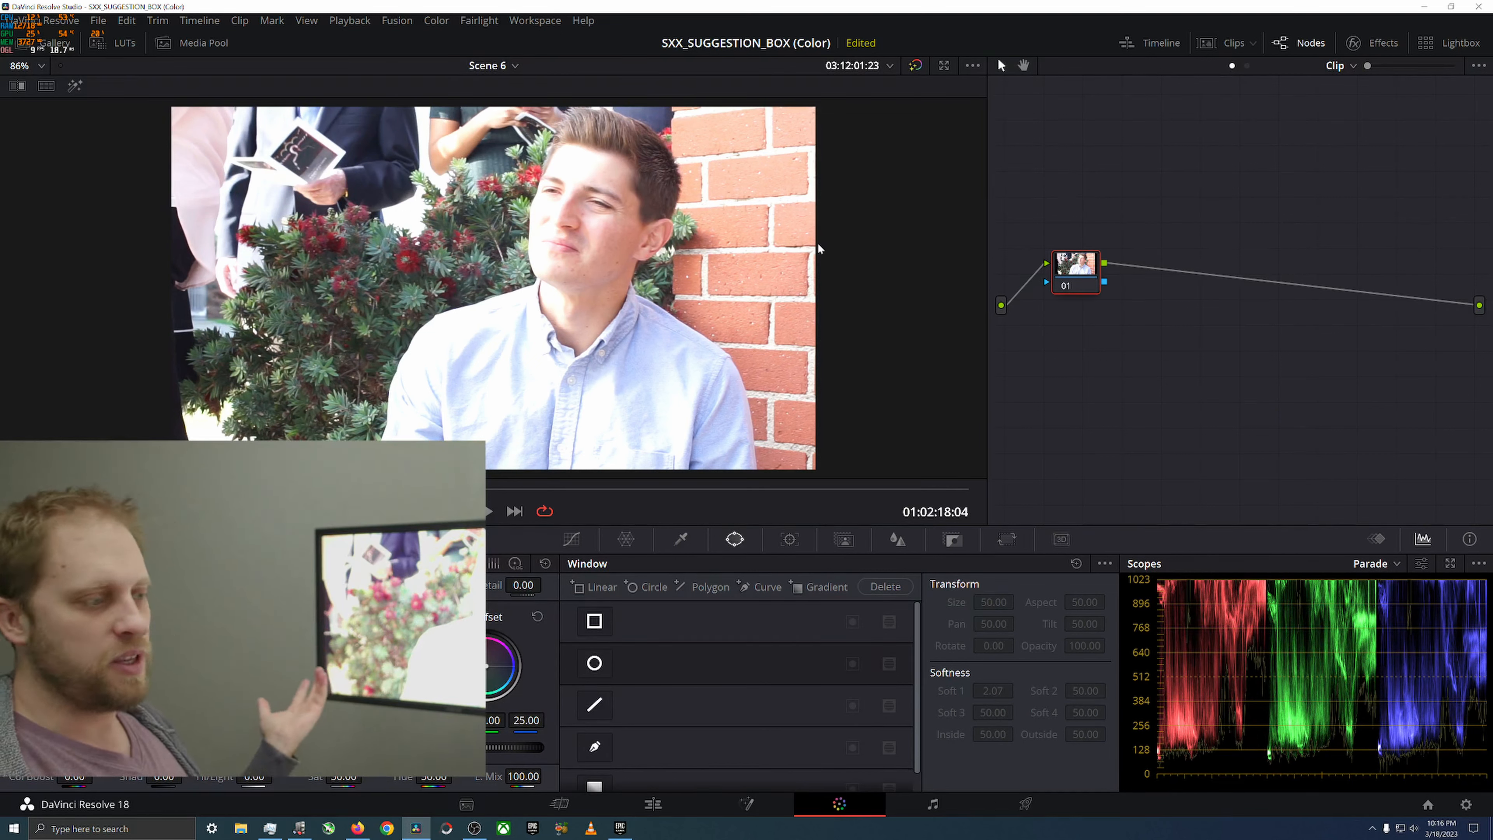
pyautogui.moveTo(1077, 281); pyautogui.dragTo(1077, 303)
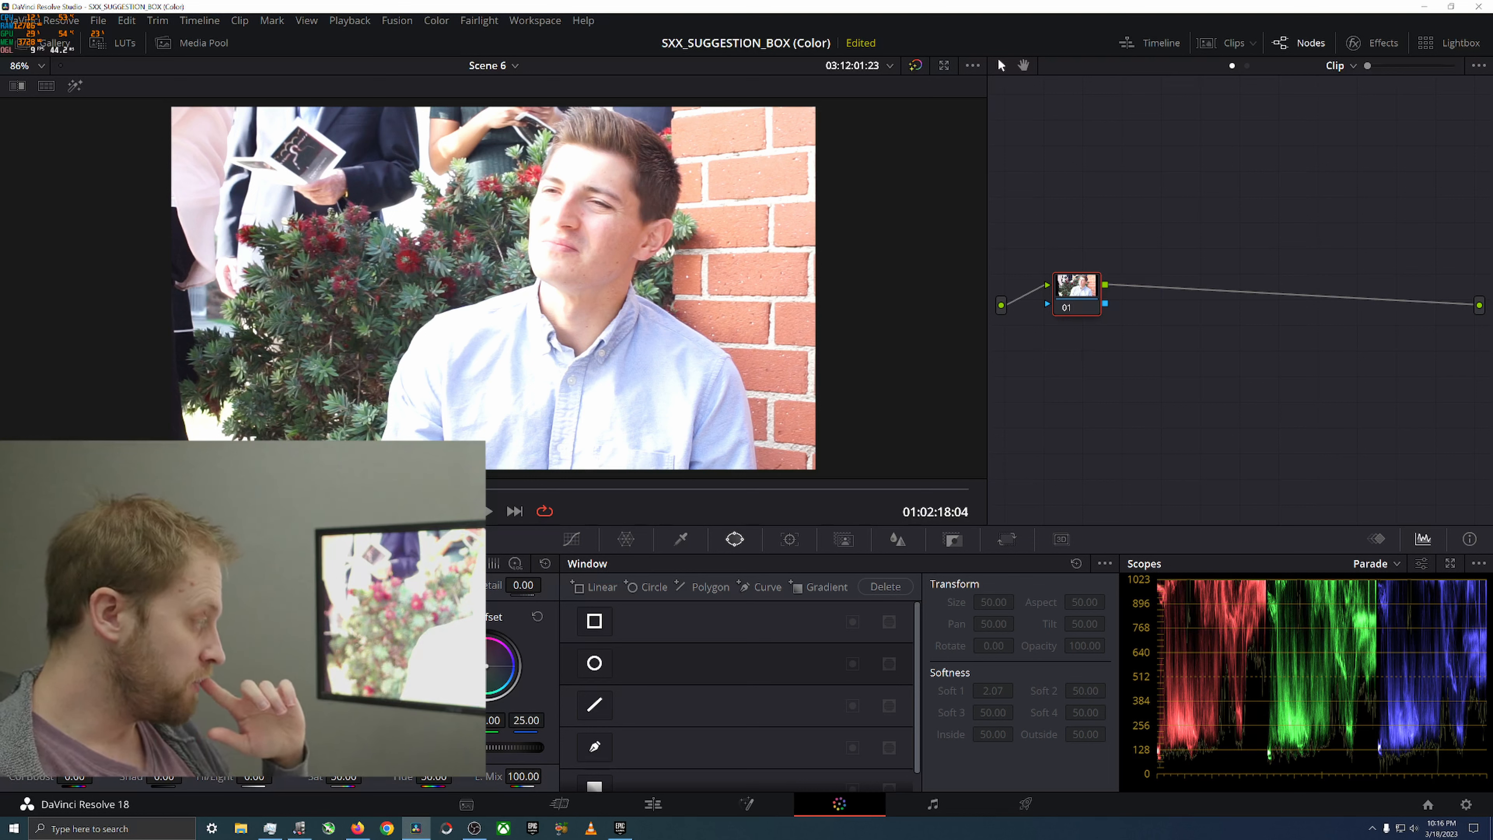
# Lower the Global exposure of node 01 to -1.00 with the High Dynamic Range color wheels
pyautogui.click(182, 539)
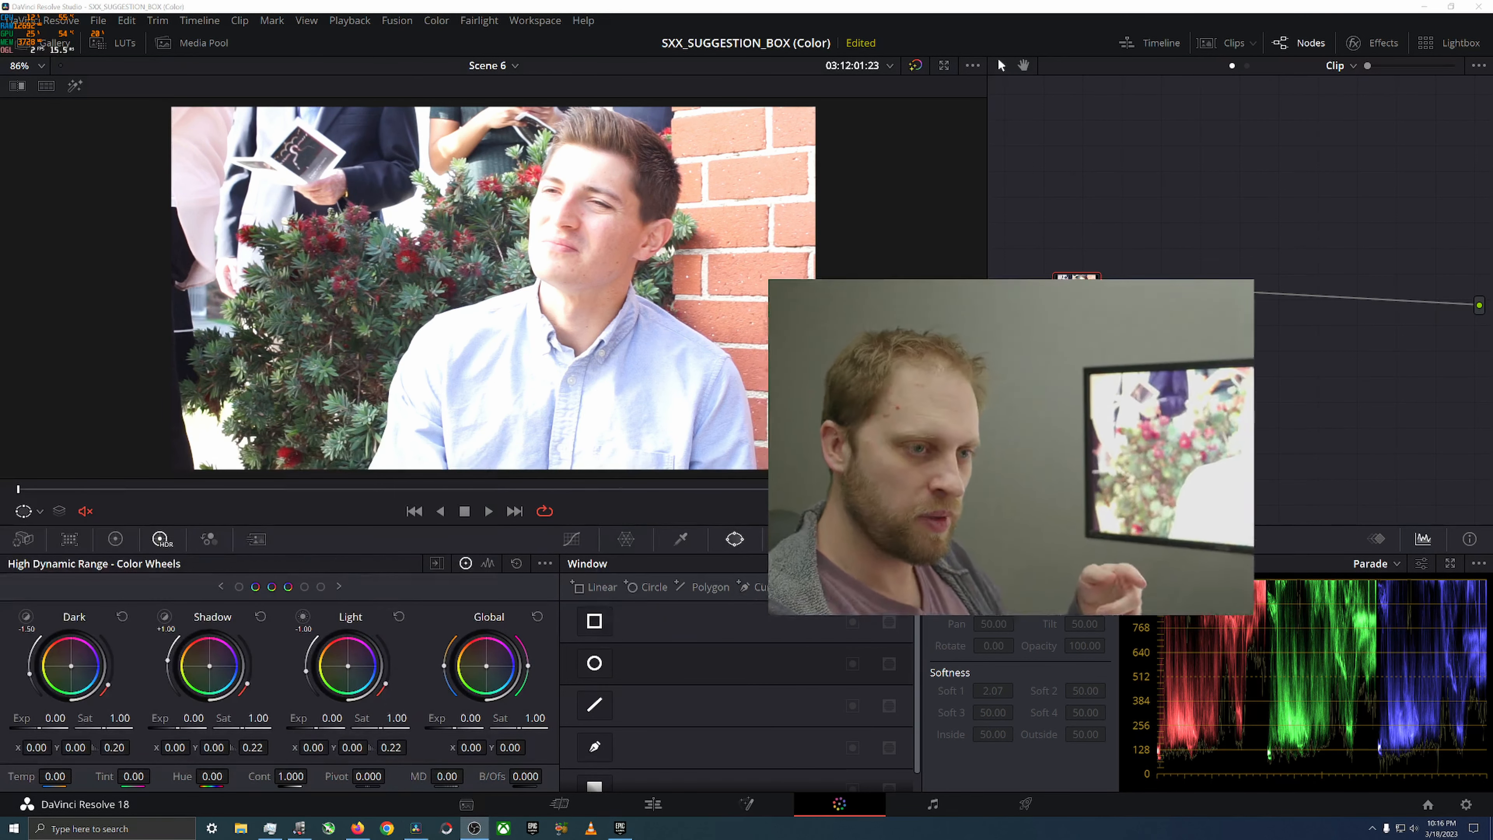
pyautogui.moveTo(1233, 351); pyautogui.dragTo(1214, 189)
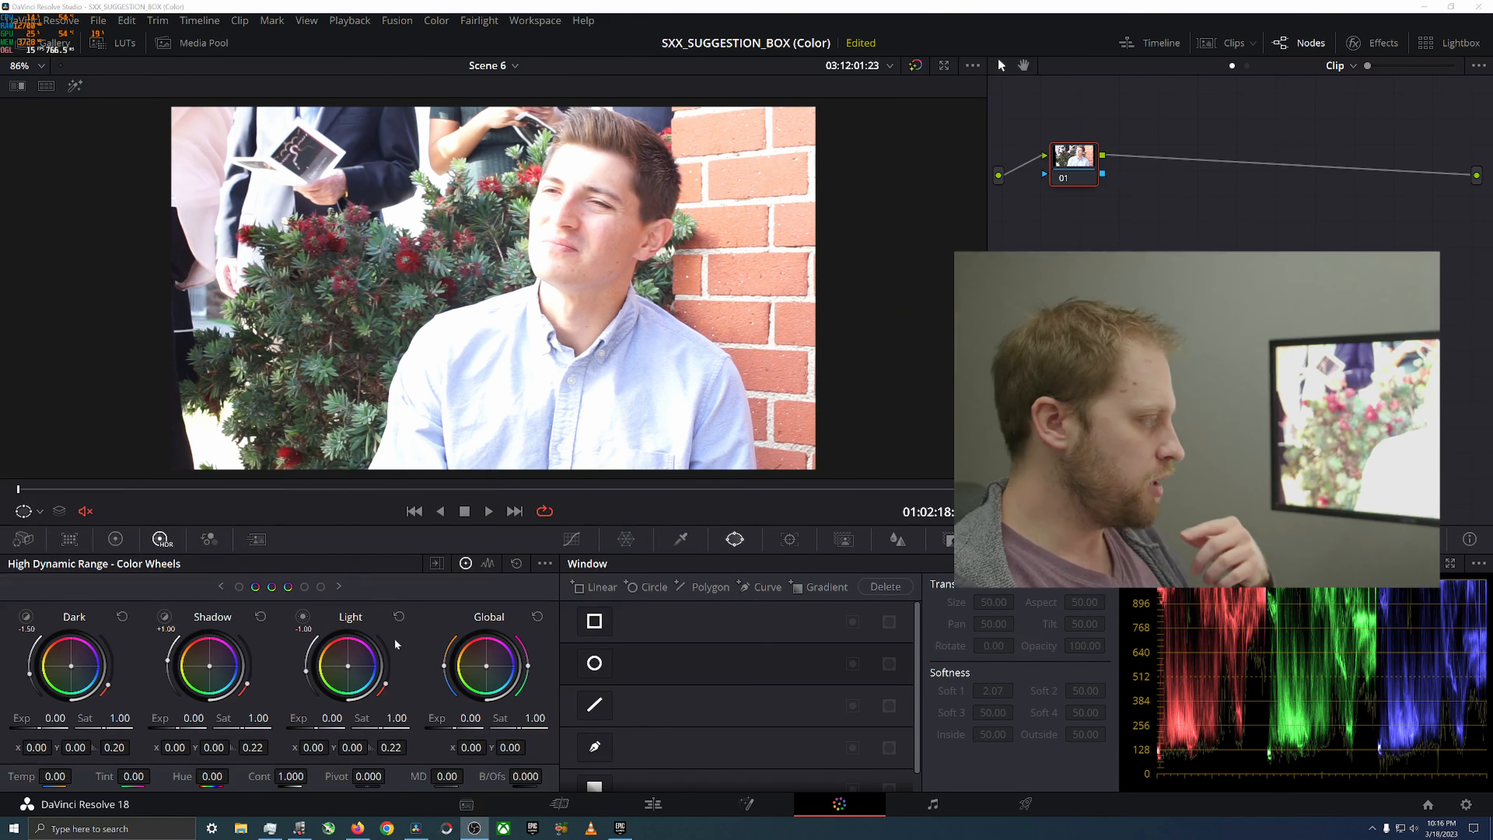
pyautogui.click(116, 539)
pyautogui.click(164, 542)
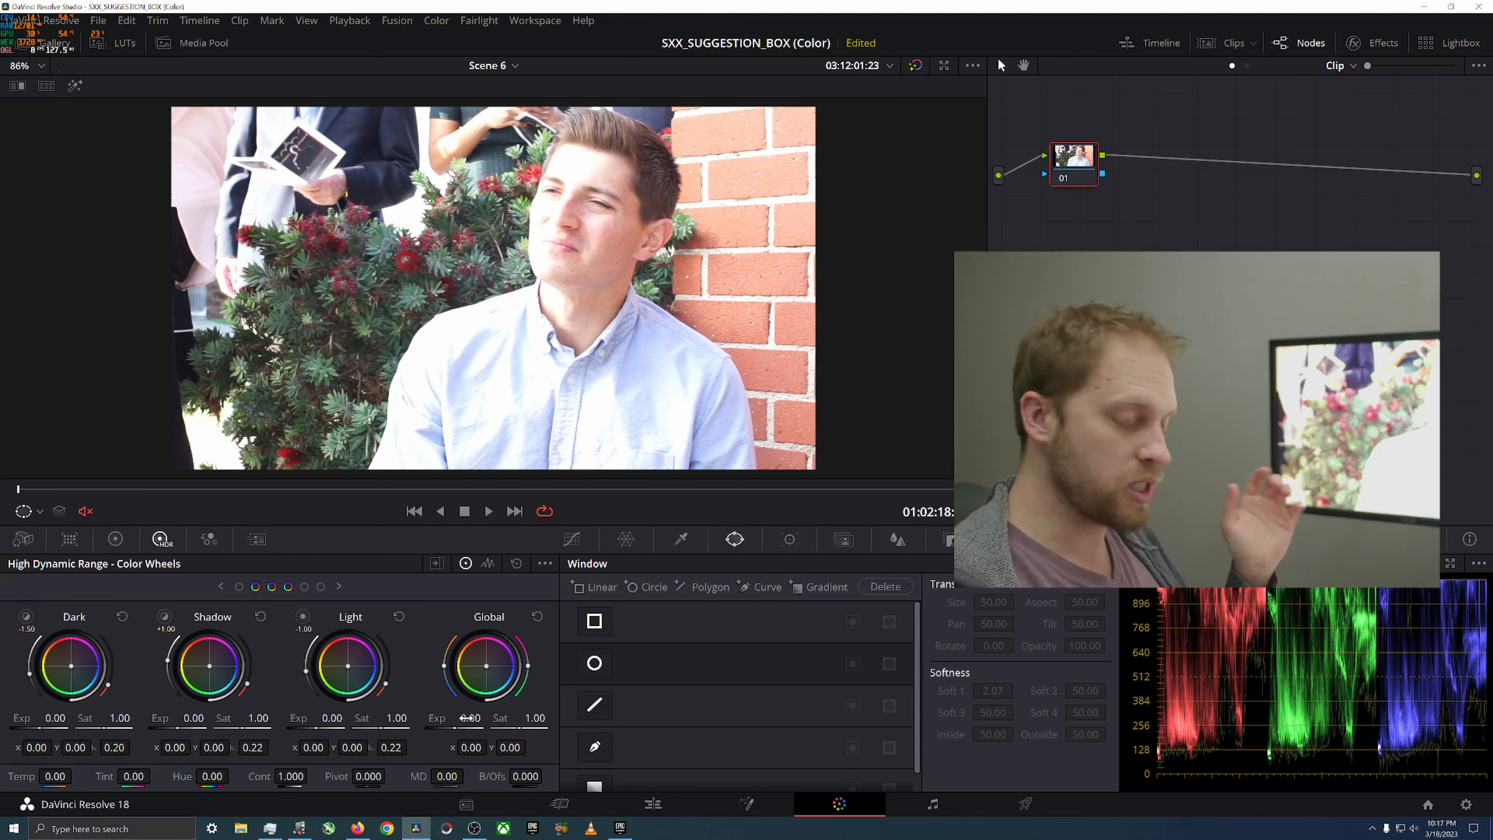
pyautogui.click(462, 719)
pyautogui.press('BackSpace')
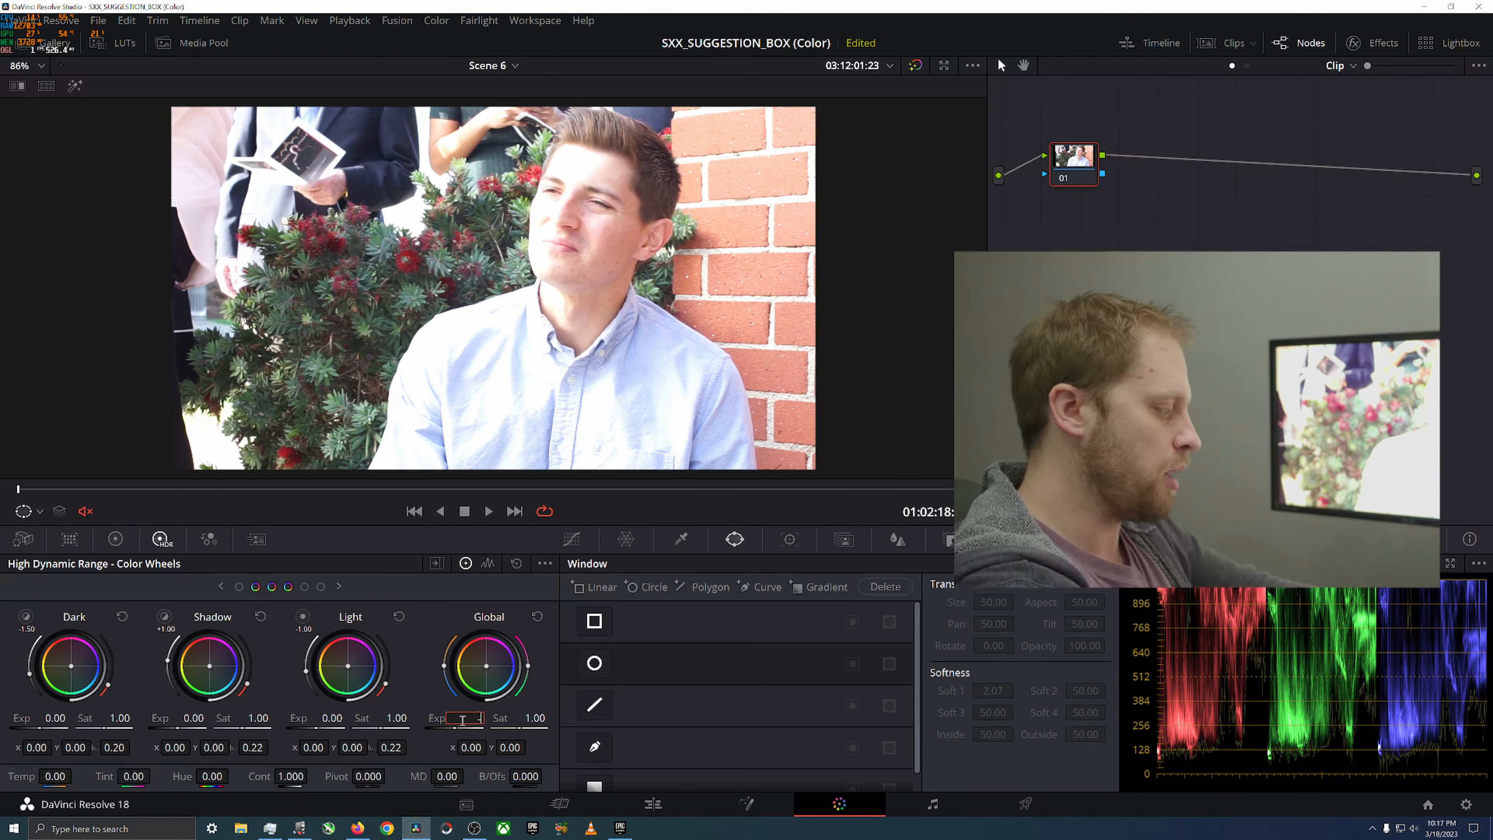
pyautogui.write('1')
pyautogui.press('Return')
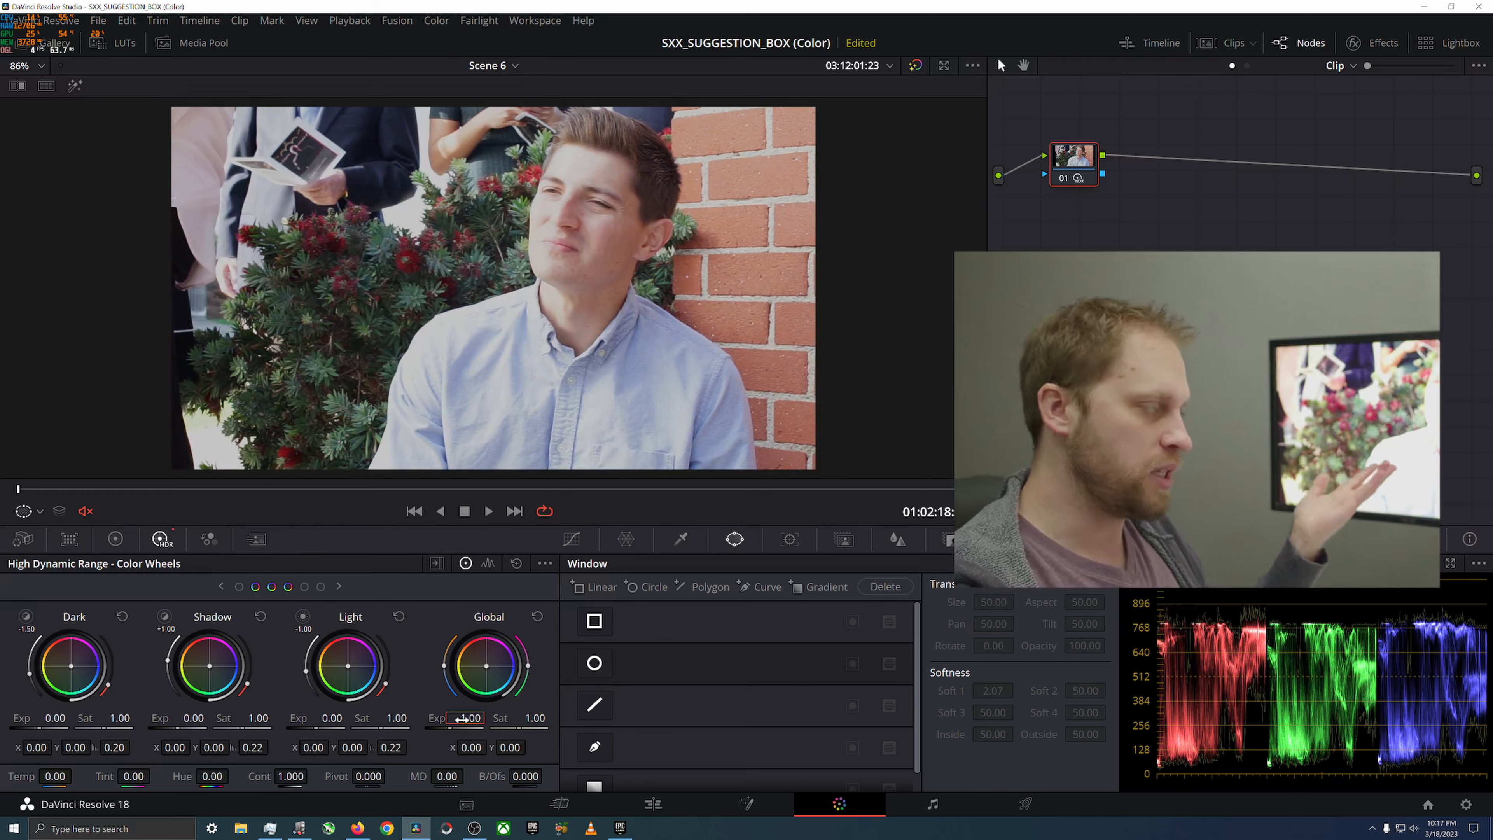
# Widen the node graph area and compare the close-up with node 01 disabled and enabled
pyautogui.click(1064, 179)
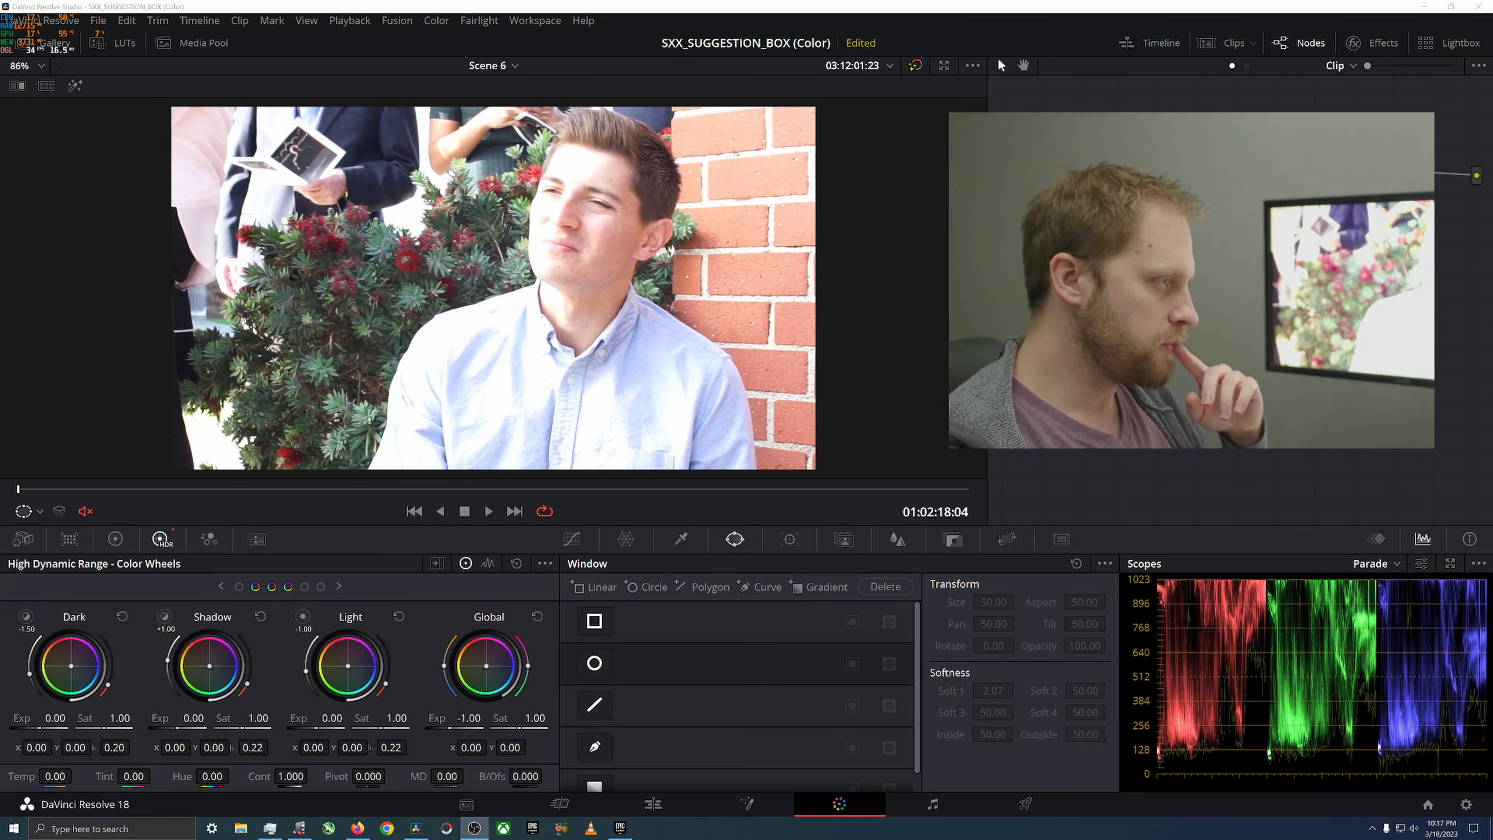
pyautogui.moveTo(988, 58); pyautogui.dragTo(747, 58)
pyautogui.moveTo(983, 275); pyautogui.dragTo(904, 199)
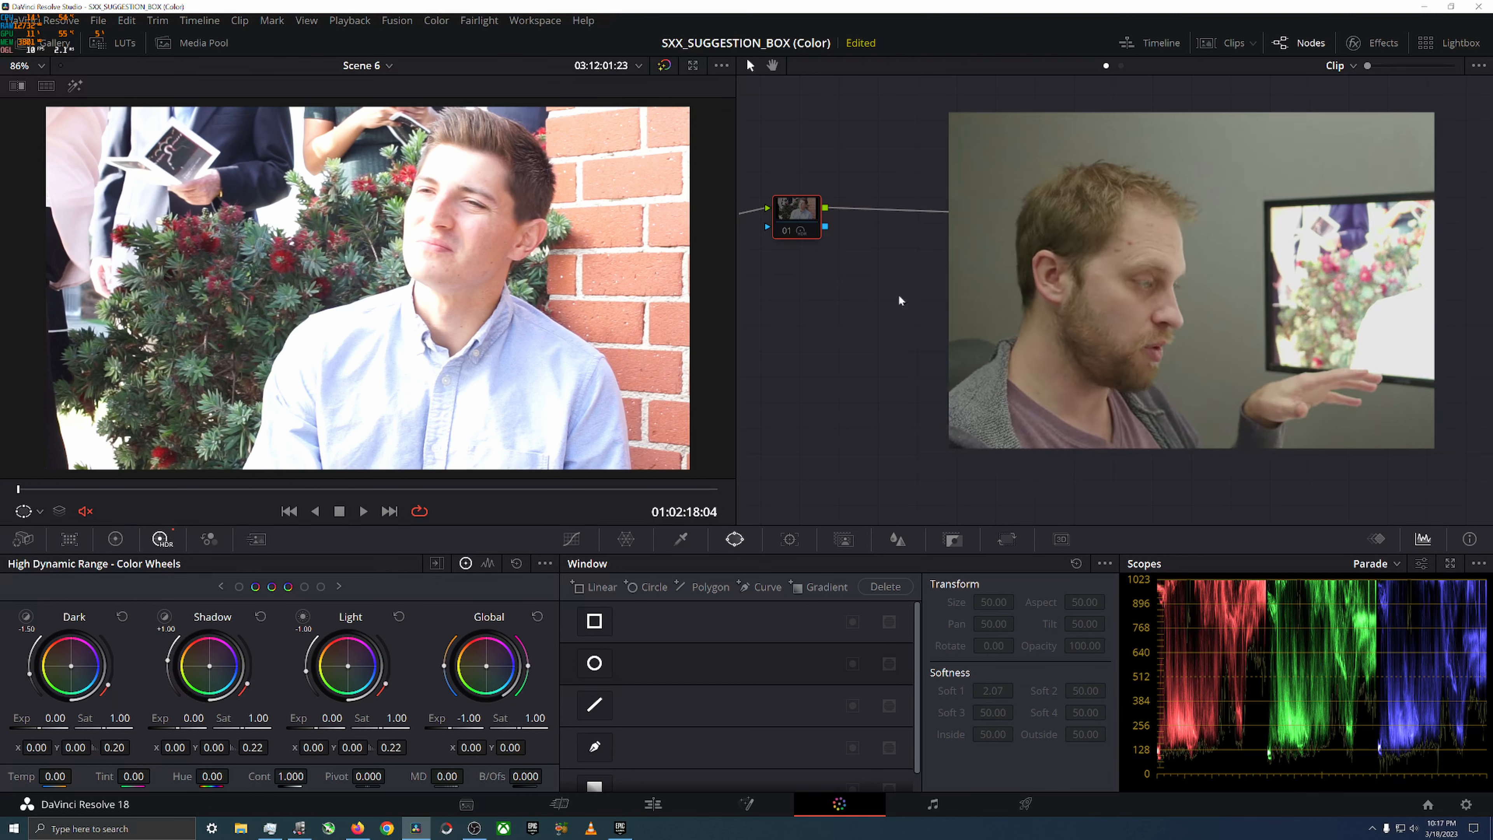
pyautogui.click(664, 66)
pyautogui.click(664, 65)
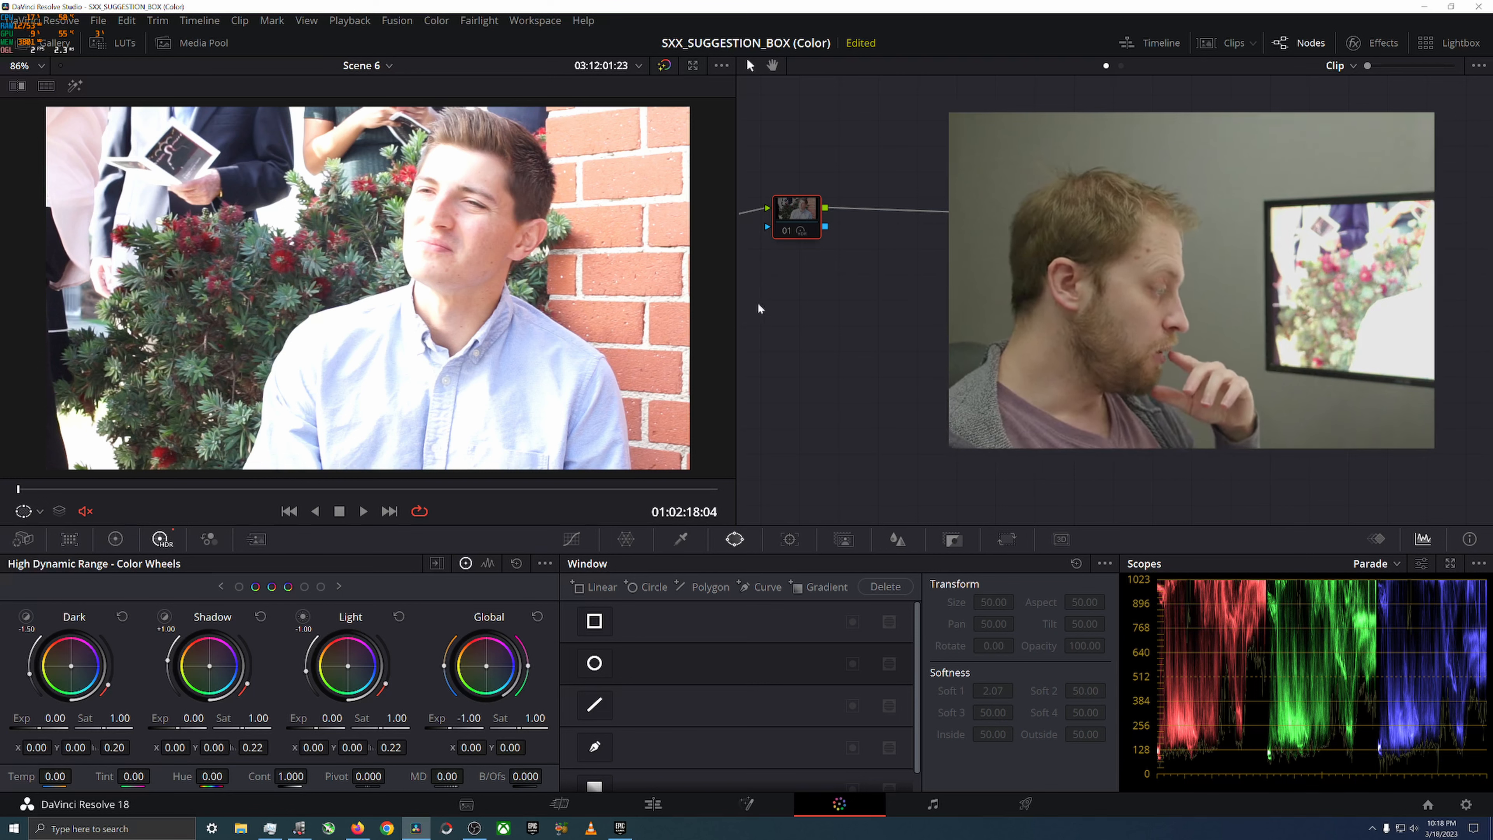
pyautogui.click(786, 230)
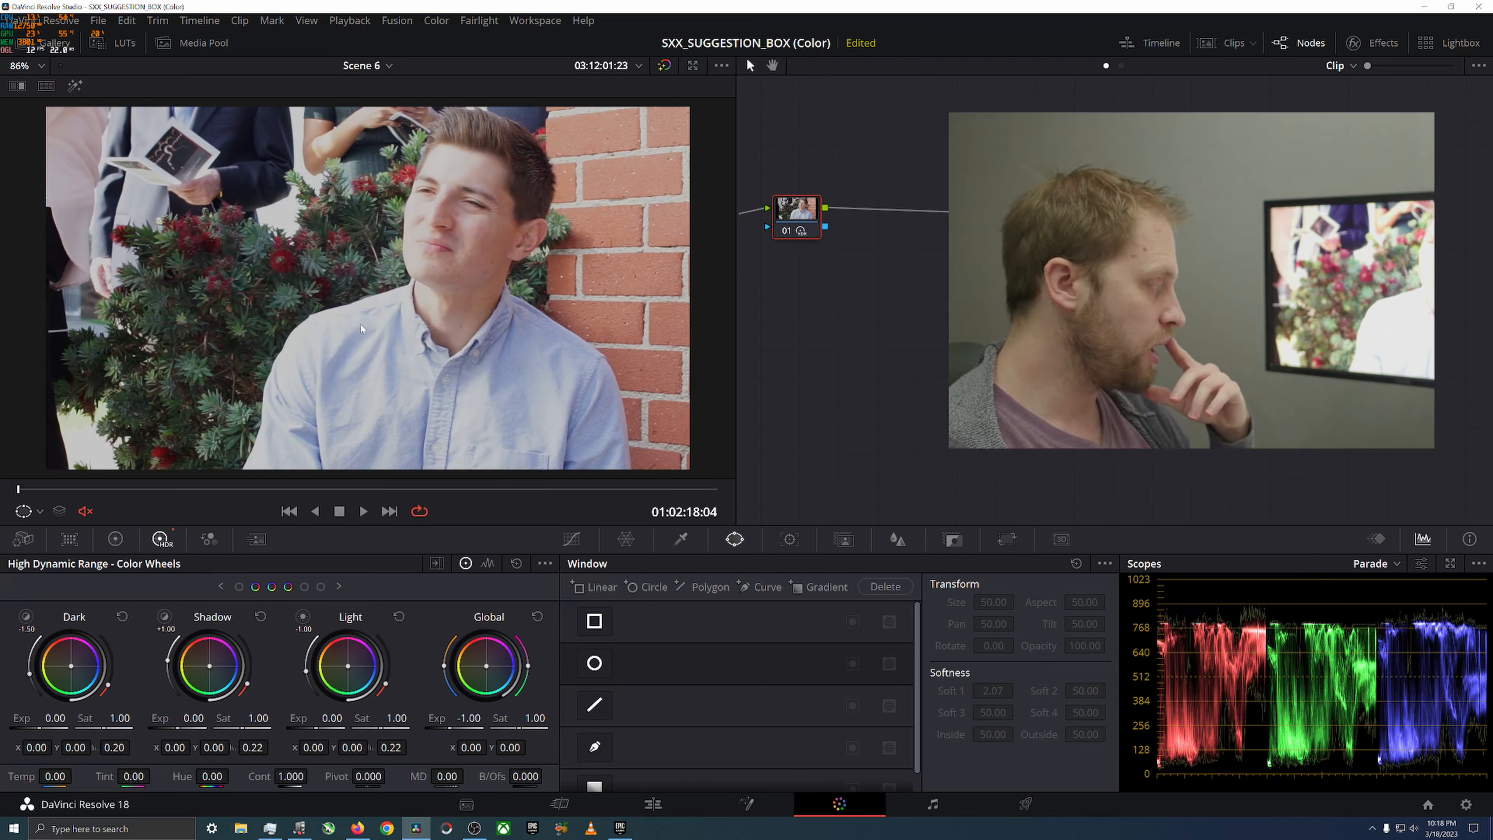
# Examine the face and shirt close up, and compare the picture with node 01 off and on
pyautogui.scroll(5, 340, 338)
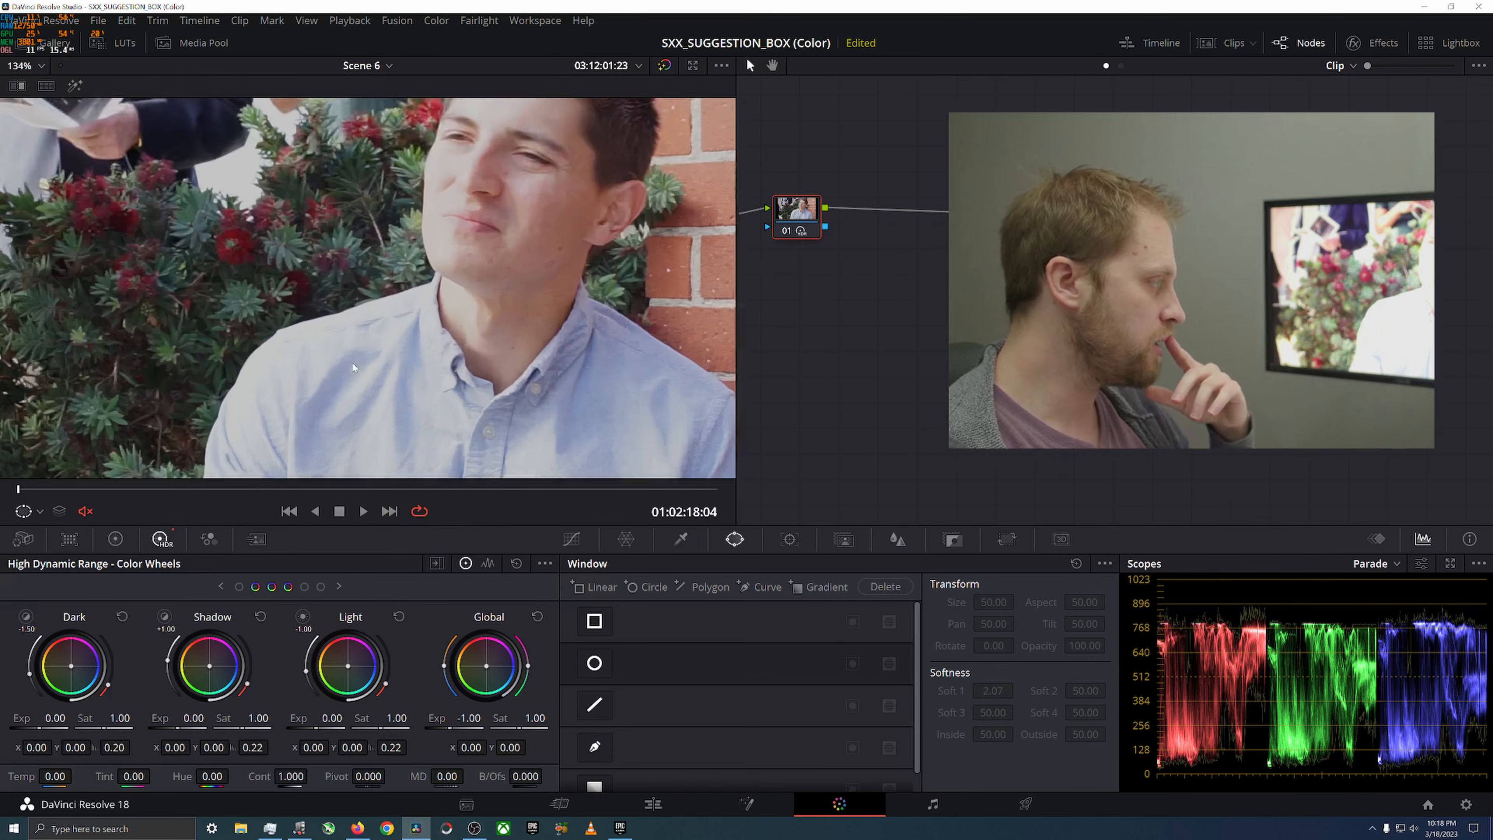
pyautogui.scroll(-6, 363, 328)
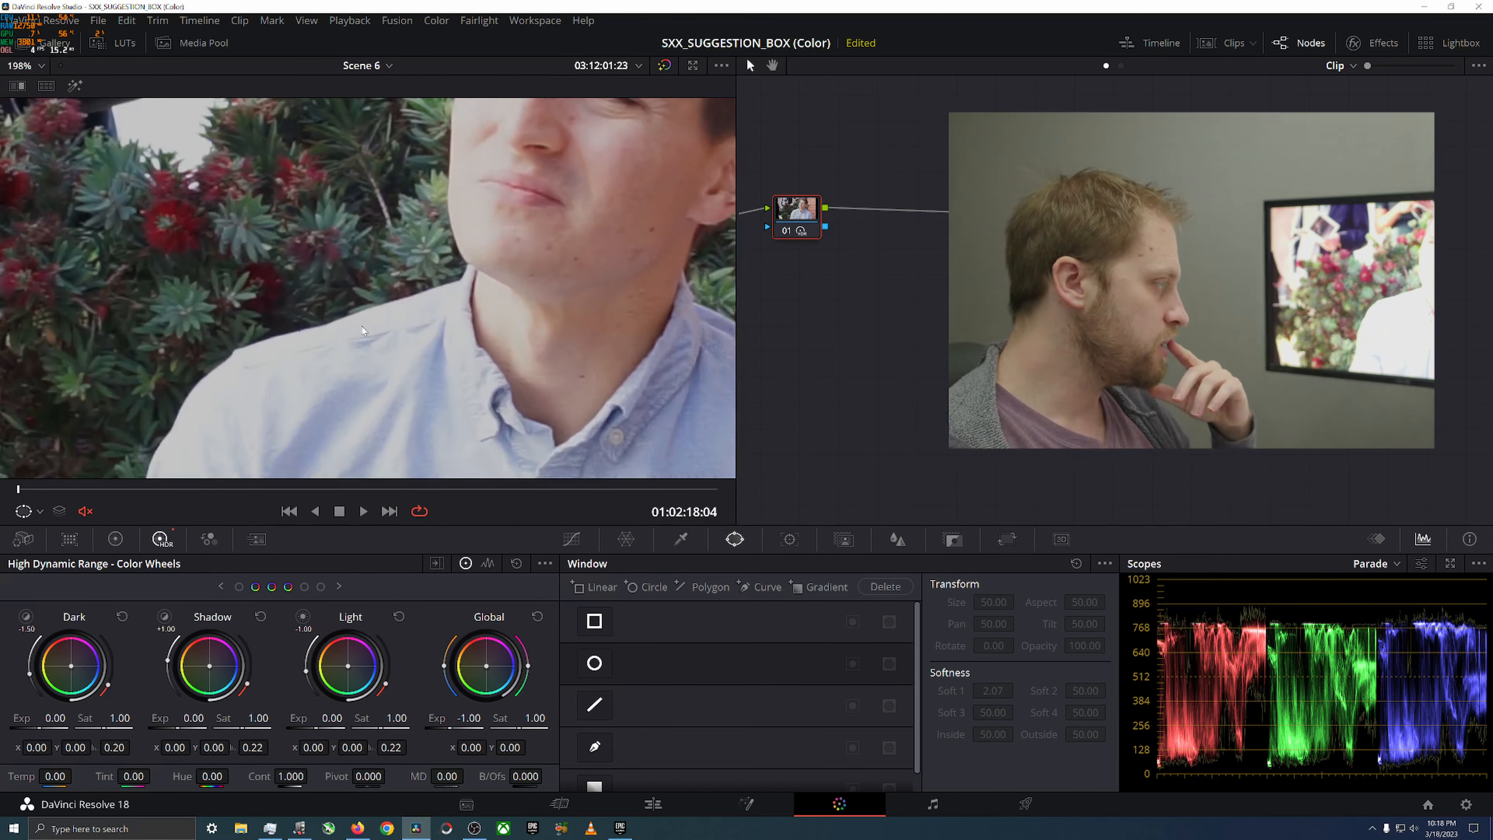
pyautogui.scroll(1, 361, 336)
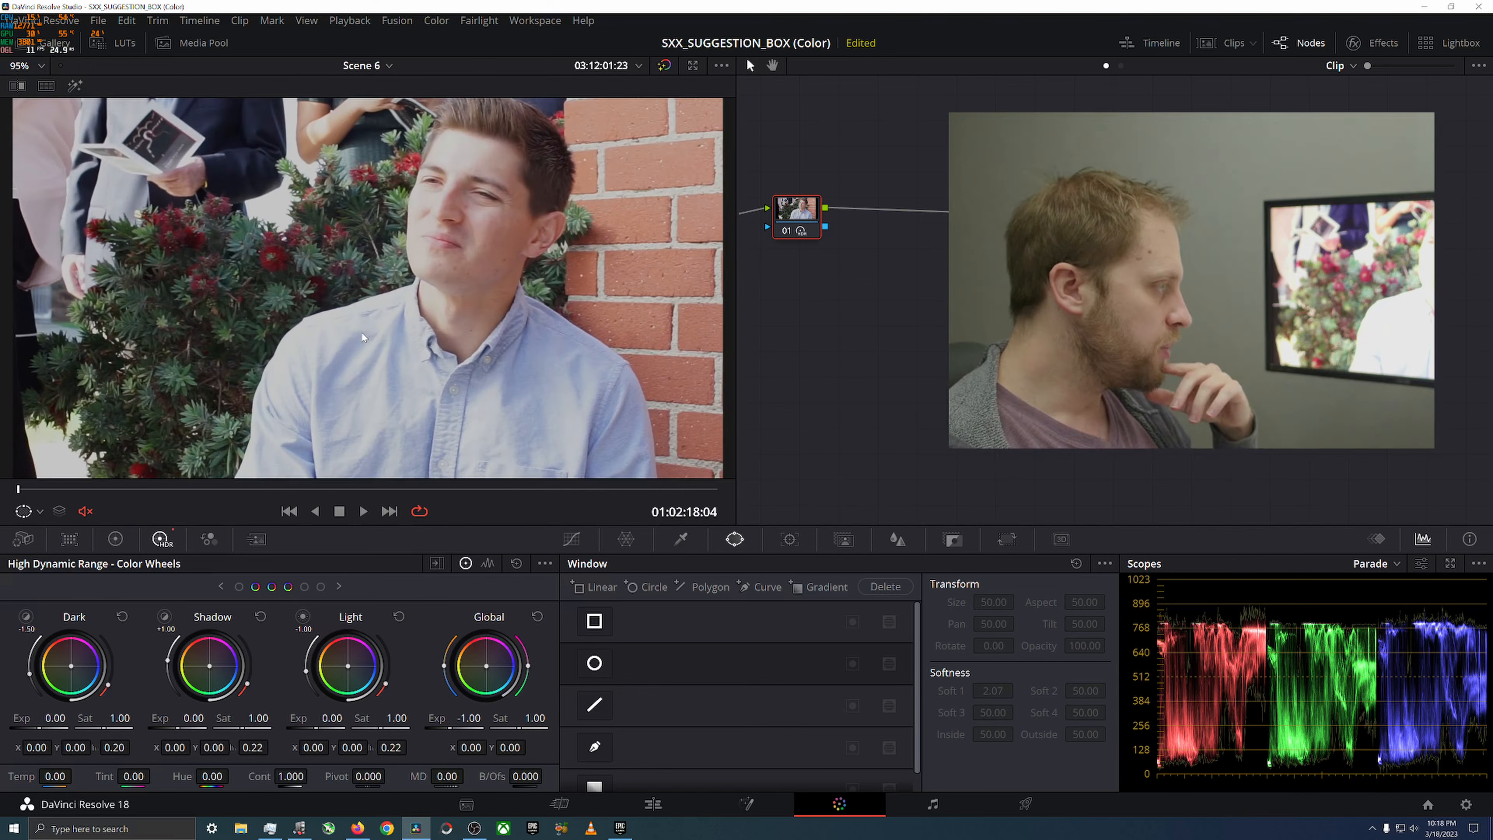
pyautogui.click(788, 233)
pyautogui.click(790, 234)
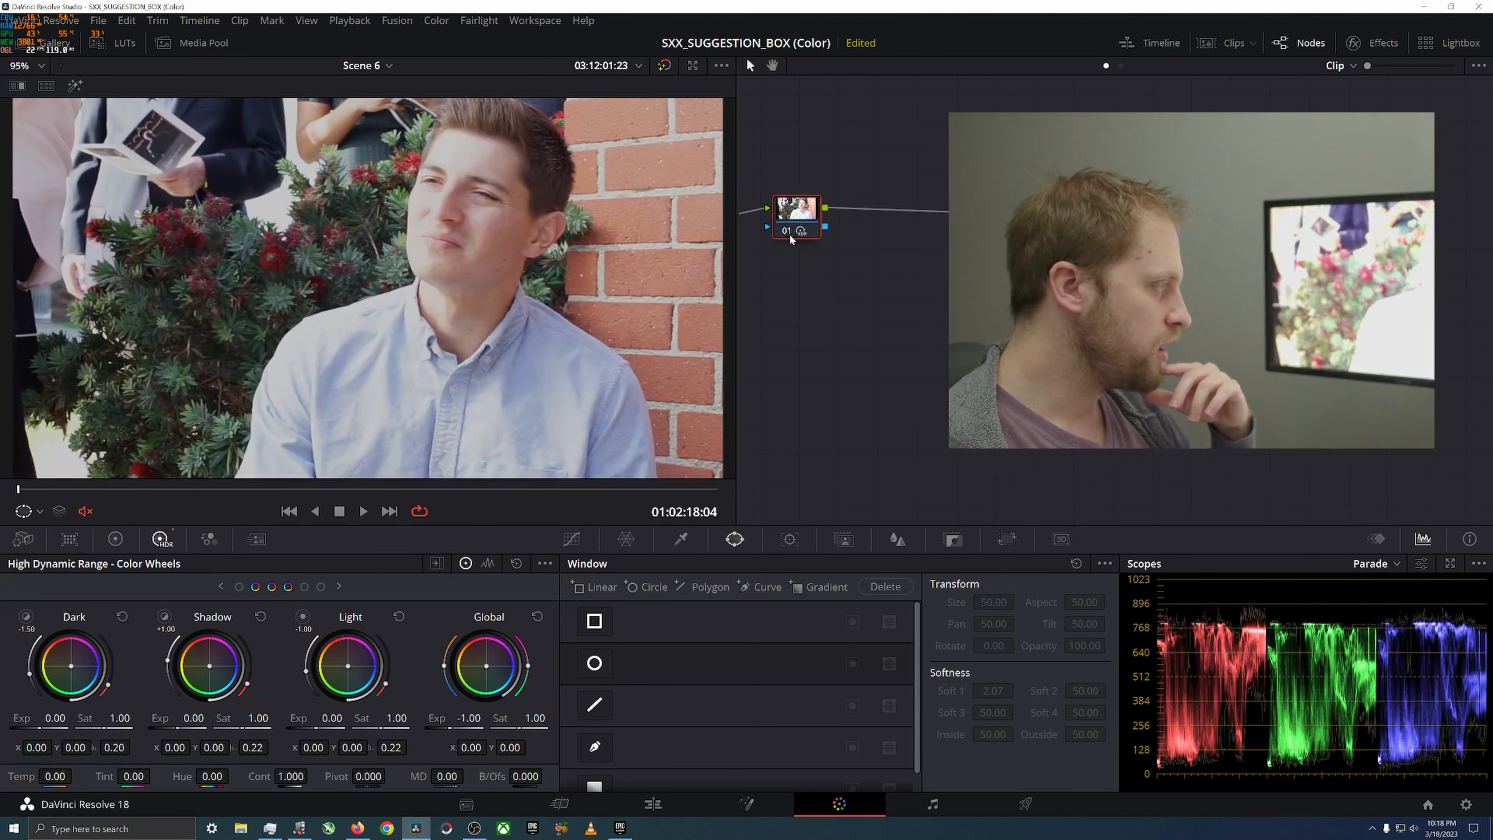
# Preview the tonal ranges covered by the Highlight and Specular zones of the High Dynamic Range color wheels
pyautogui.click(115, 539)
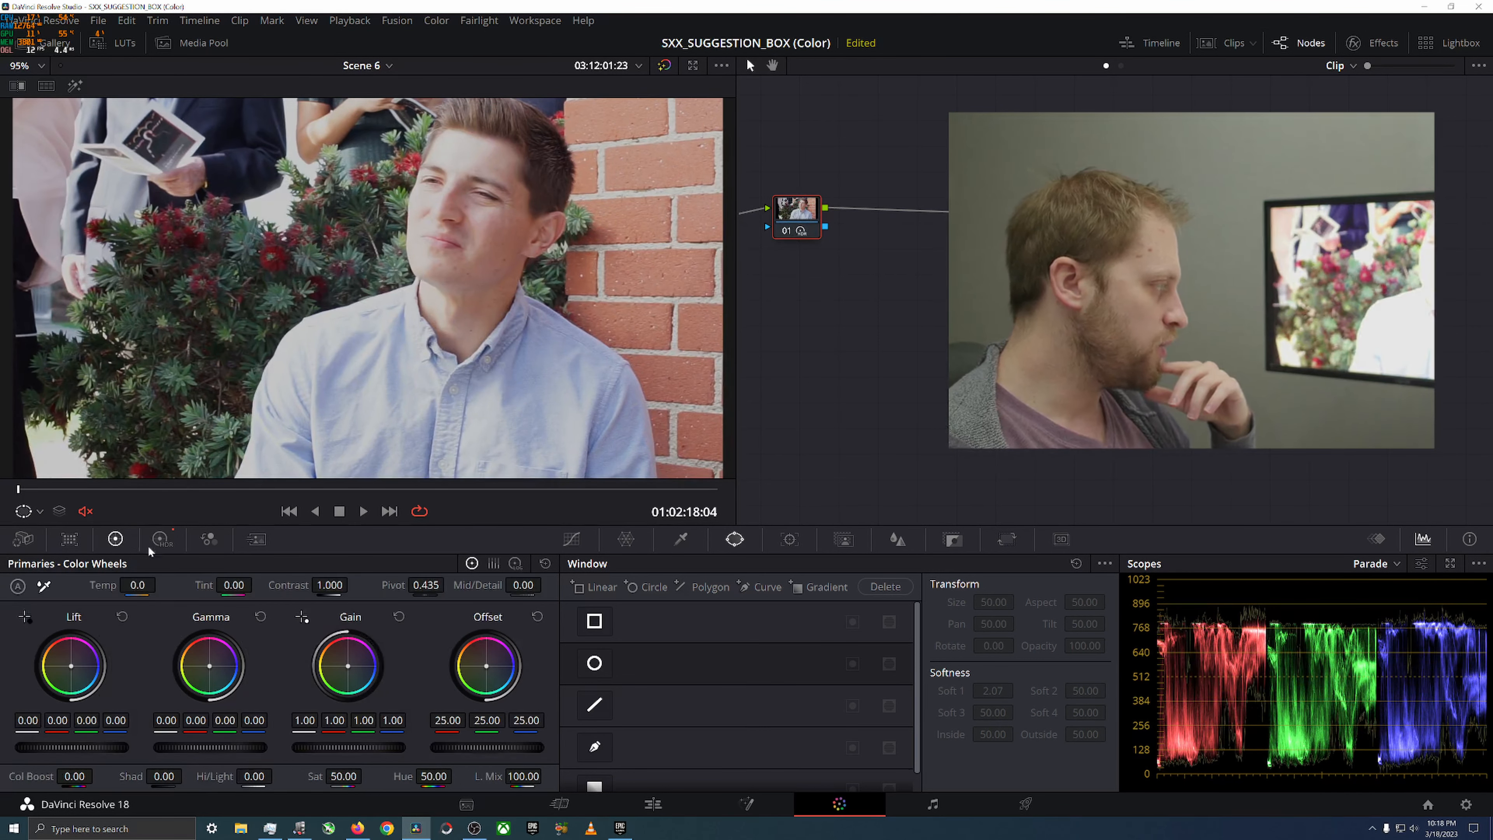
pyautogui.click(162, 540)
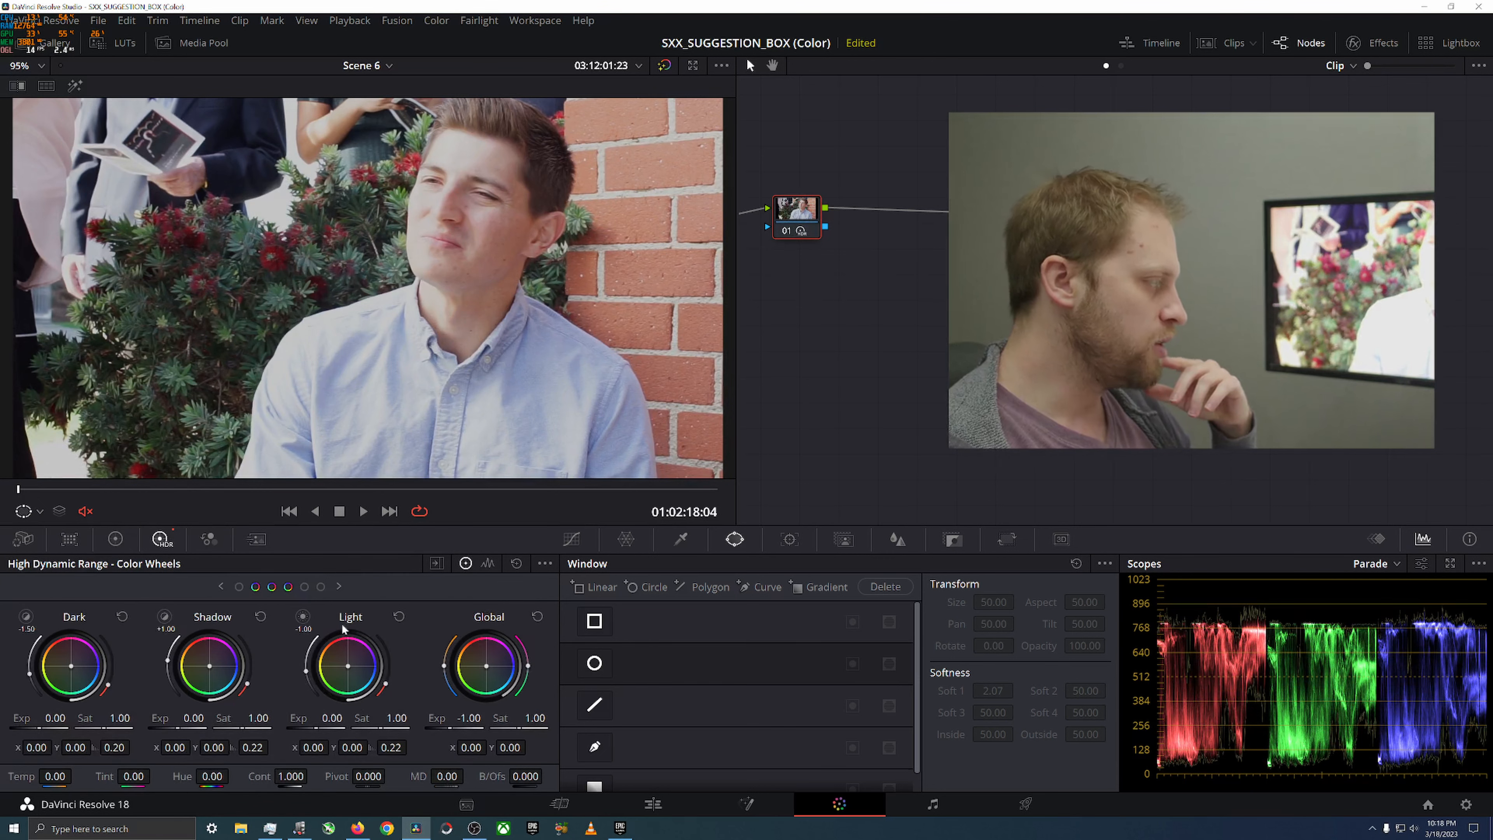
pyautogui.click(338, 588)
pyautogui.click(165, 616)
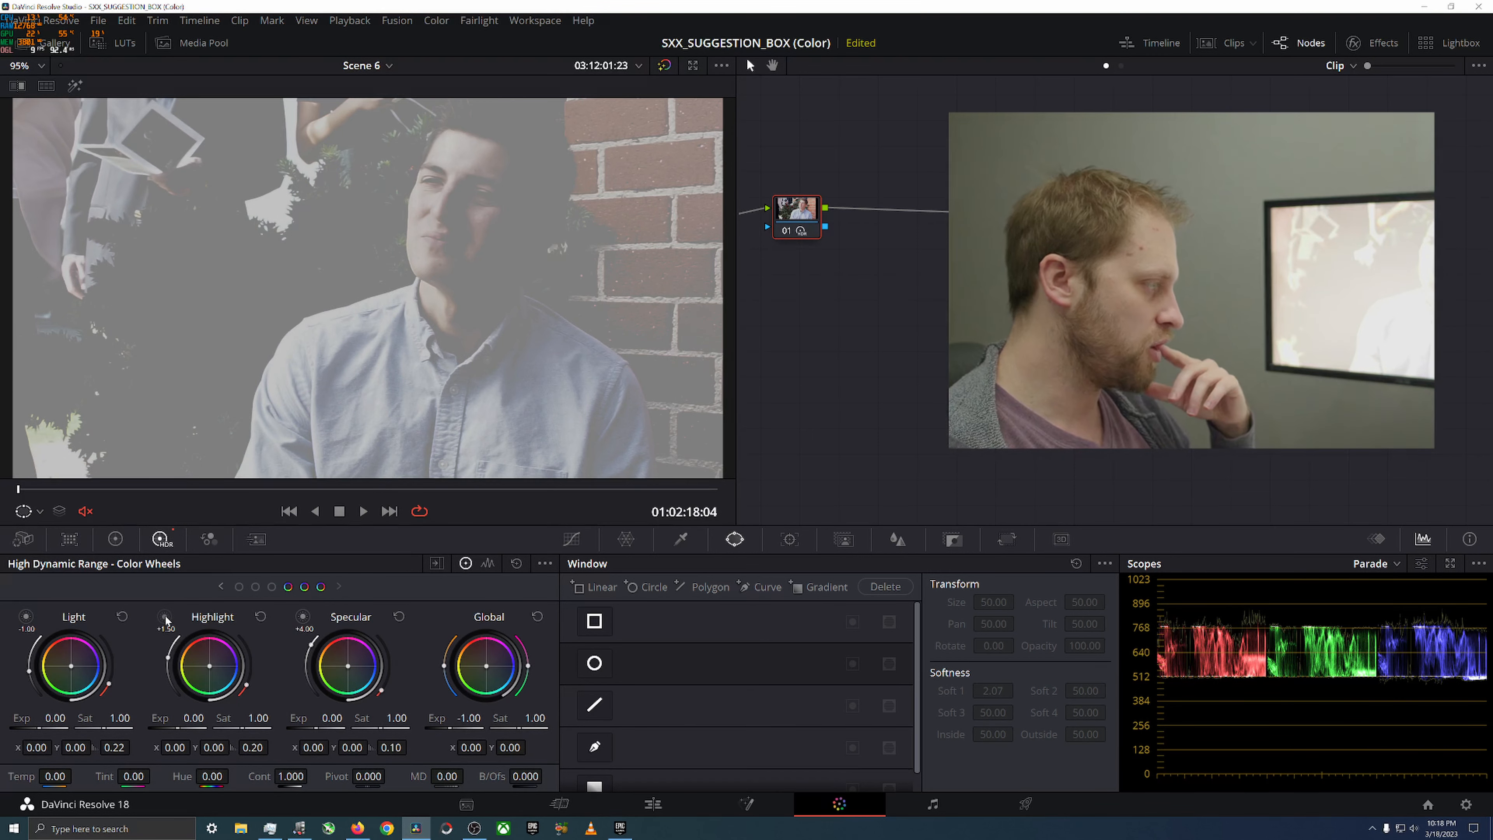
pyautogui.click(165, 618)
pyautogui.click(304, 618)
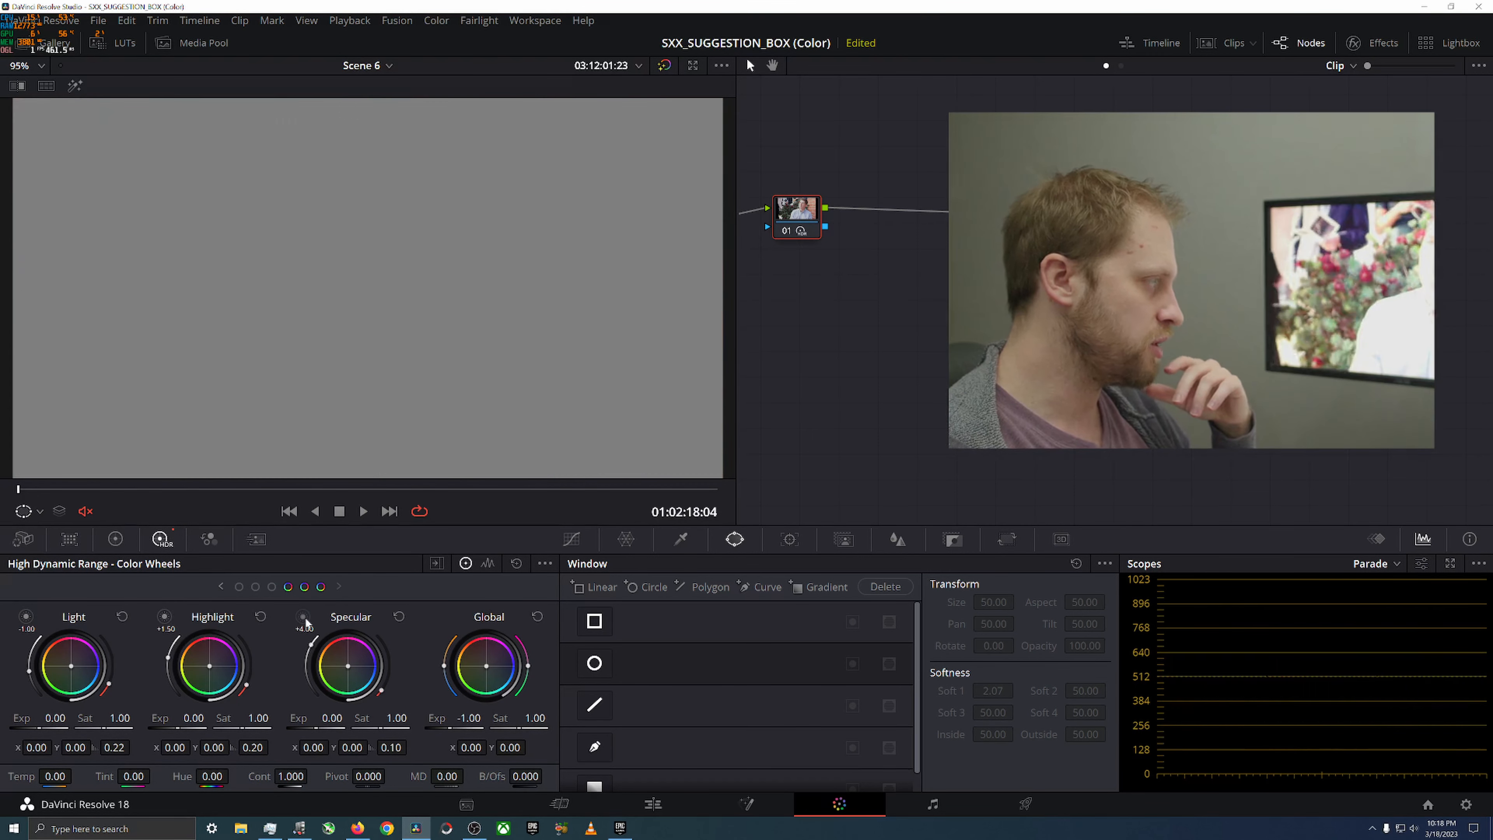
pyautogui.click(305, 618)
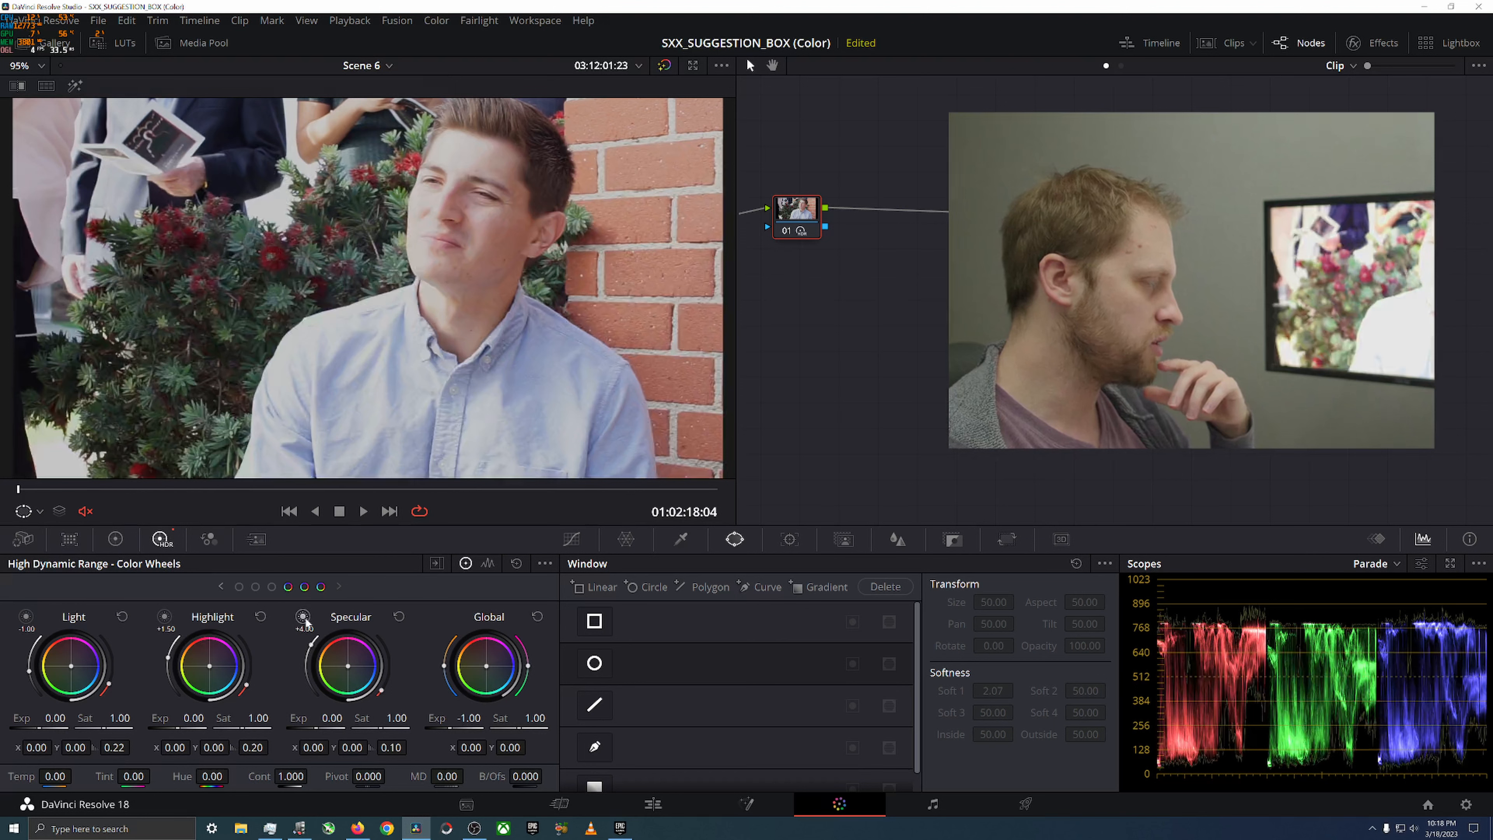
# Recheck the Highlight zone's range, try lowering its exposure to about -1.12, and reset that exposure
pyautogui.click(165, 617)
pyautogui.click(166, 618)
pyautogui.moveTo(178, 722); pyautogui.dragTo(111, 723)
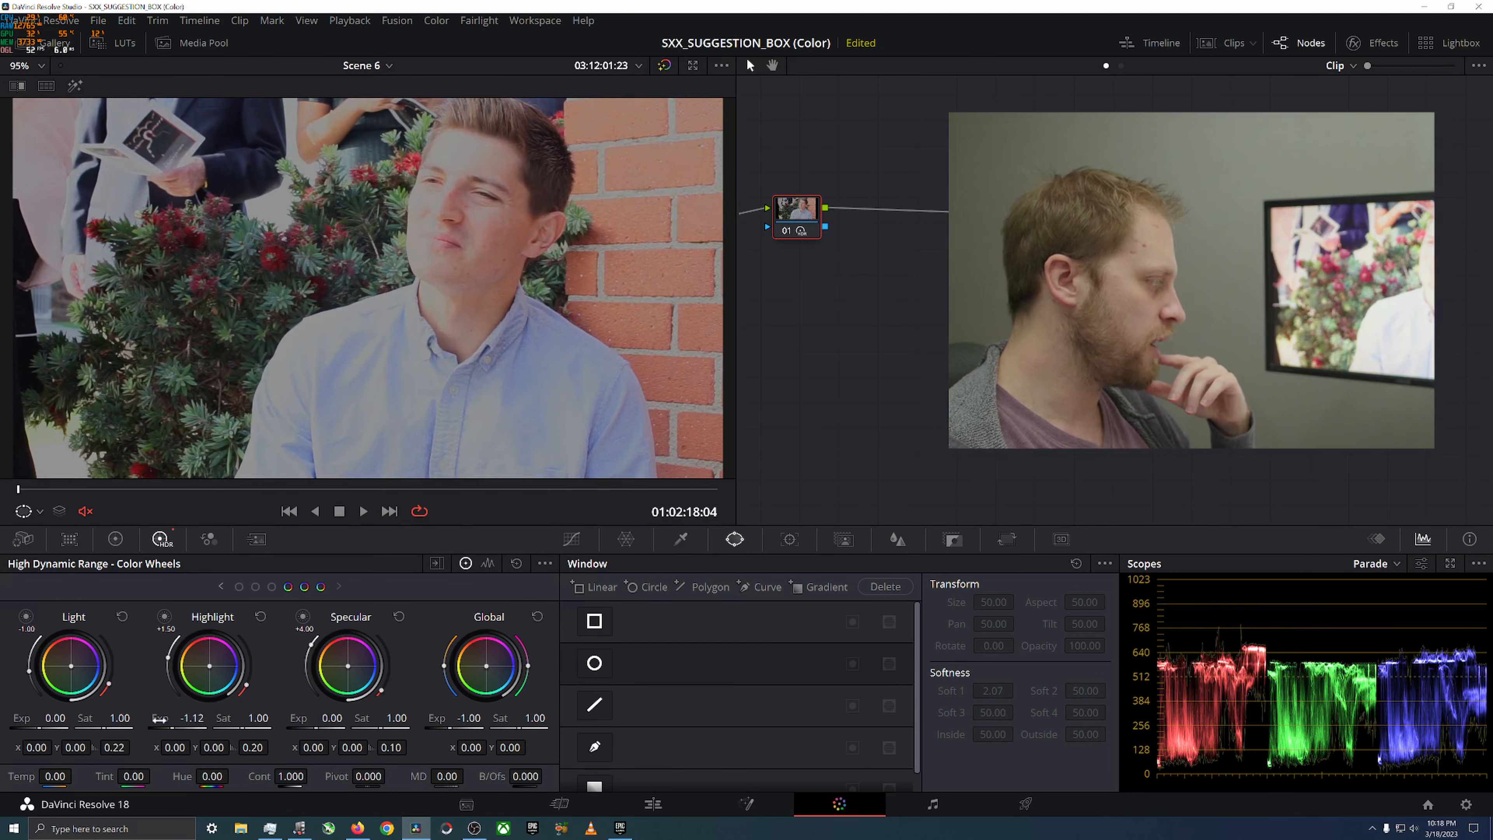
pyautogui.doubleClick(193, 719)
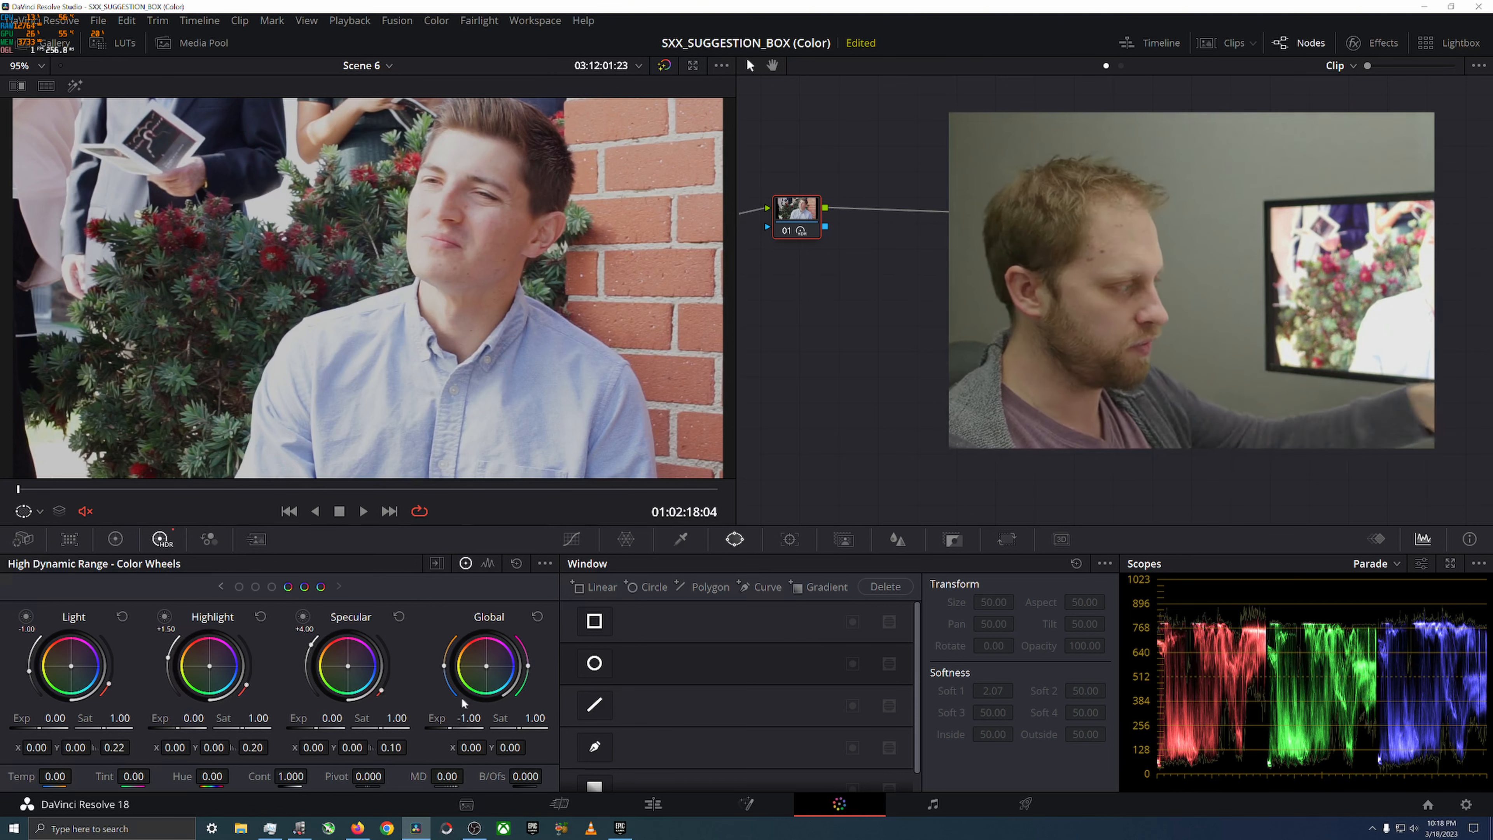
# Preview the tonal range of the HDR Light zone, and show the Primaries color wheels
pyautogui.click(222, 588)
pyautogui.click(221, 587)
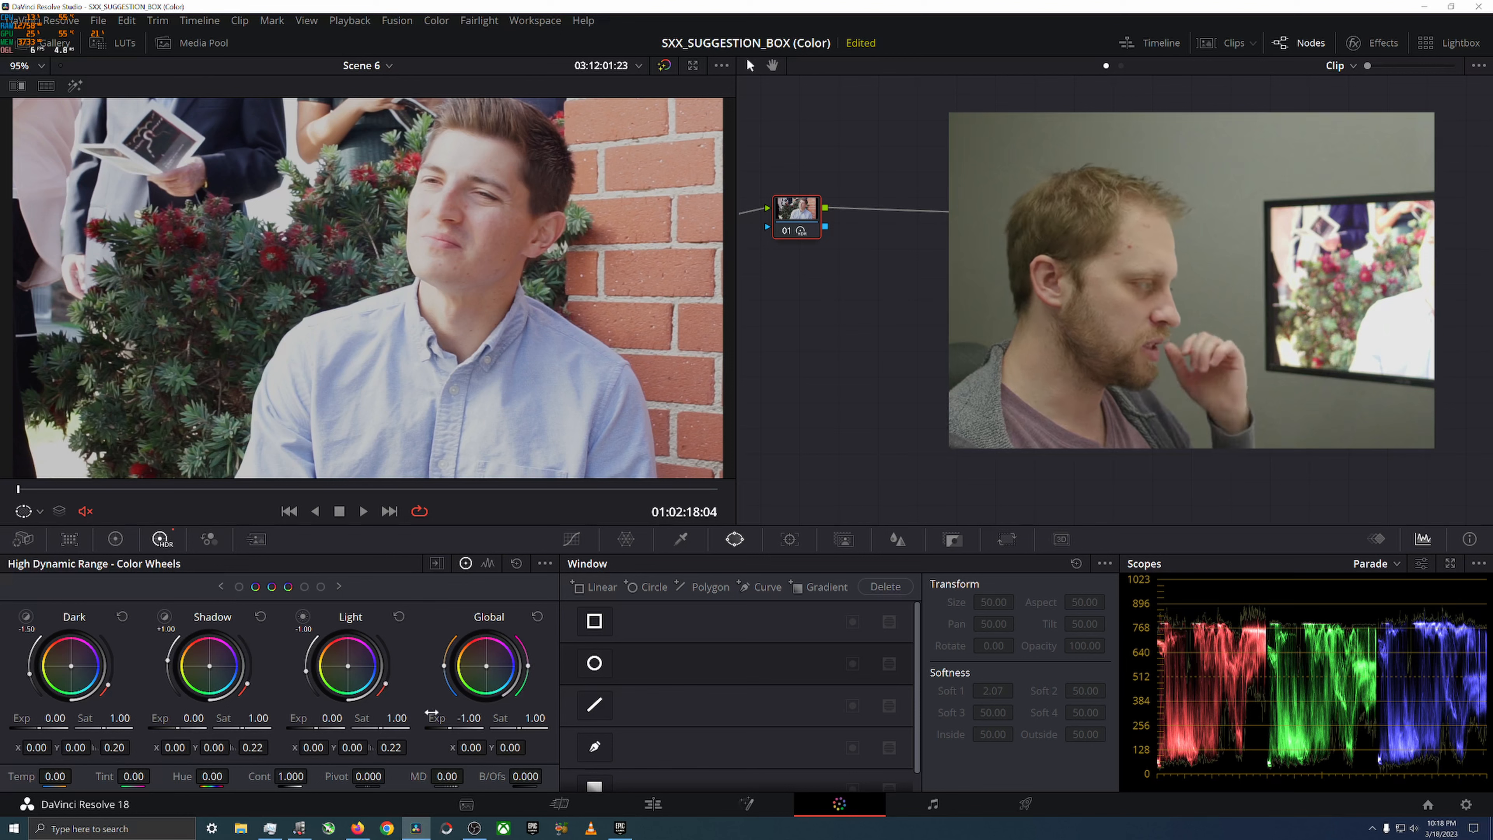
pyautogui.click(303, 615)
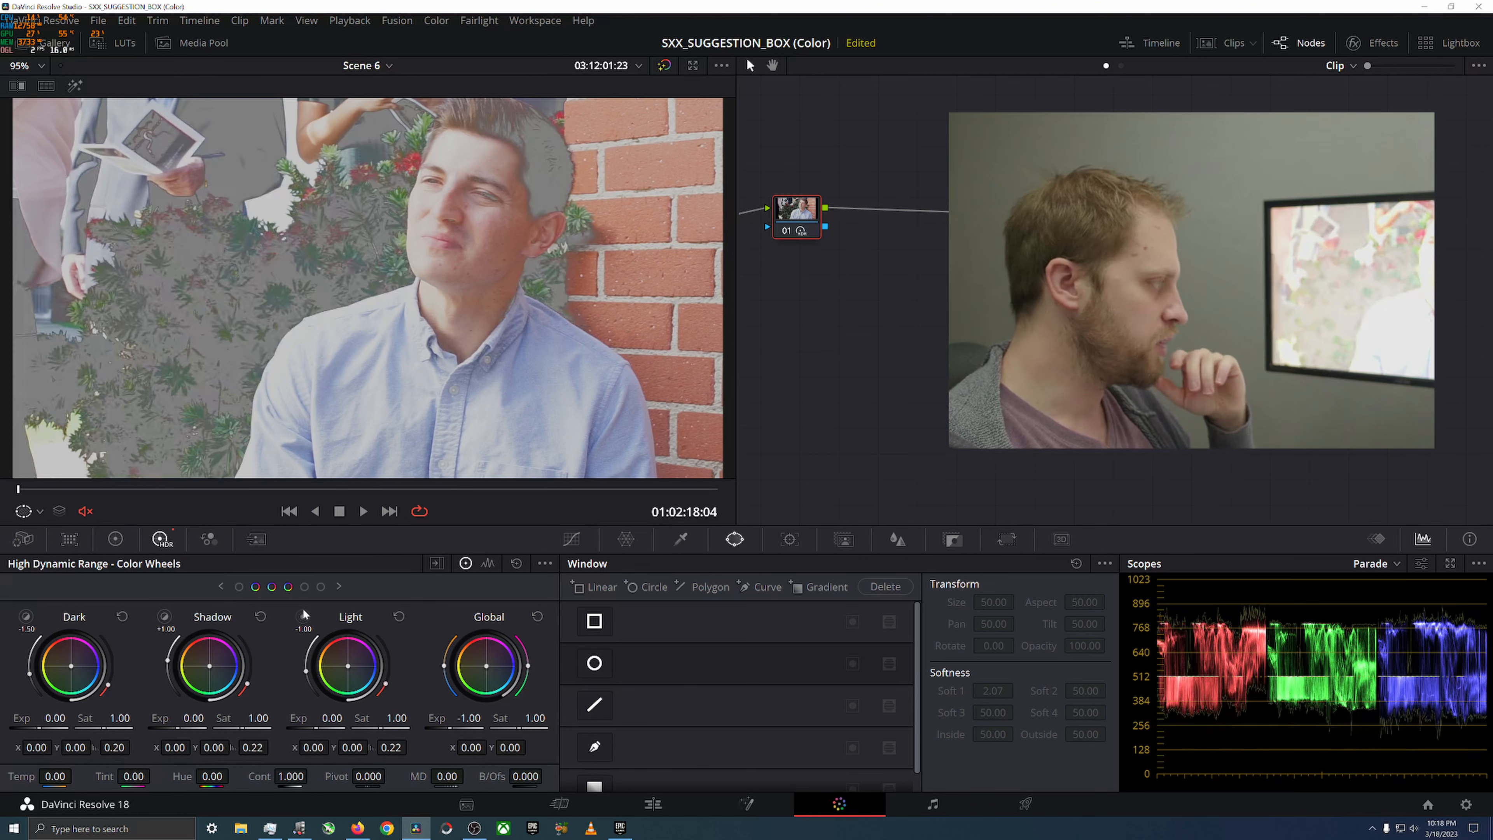
pyautogui.click(303, 613)
pyautogui.click(304, 613)
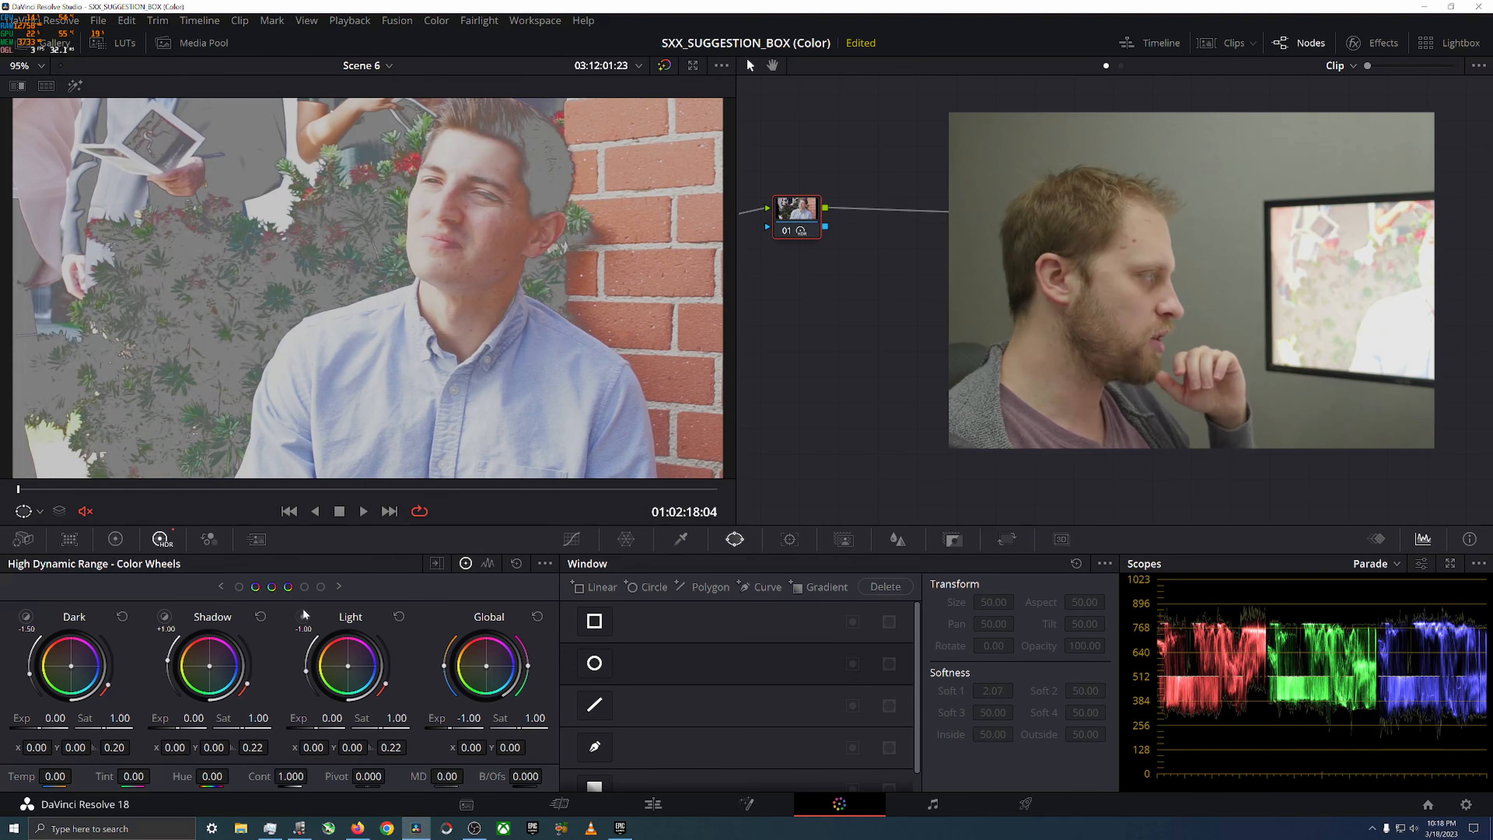
pyautogui.click(303, 613)
pyautogui.click(114, 540)
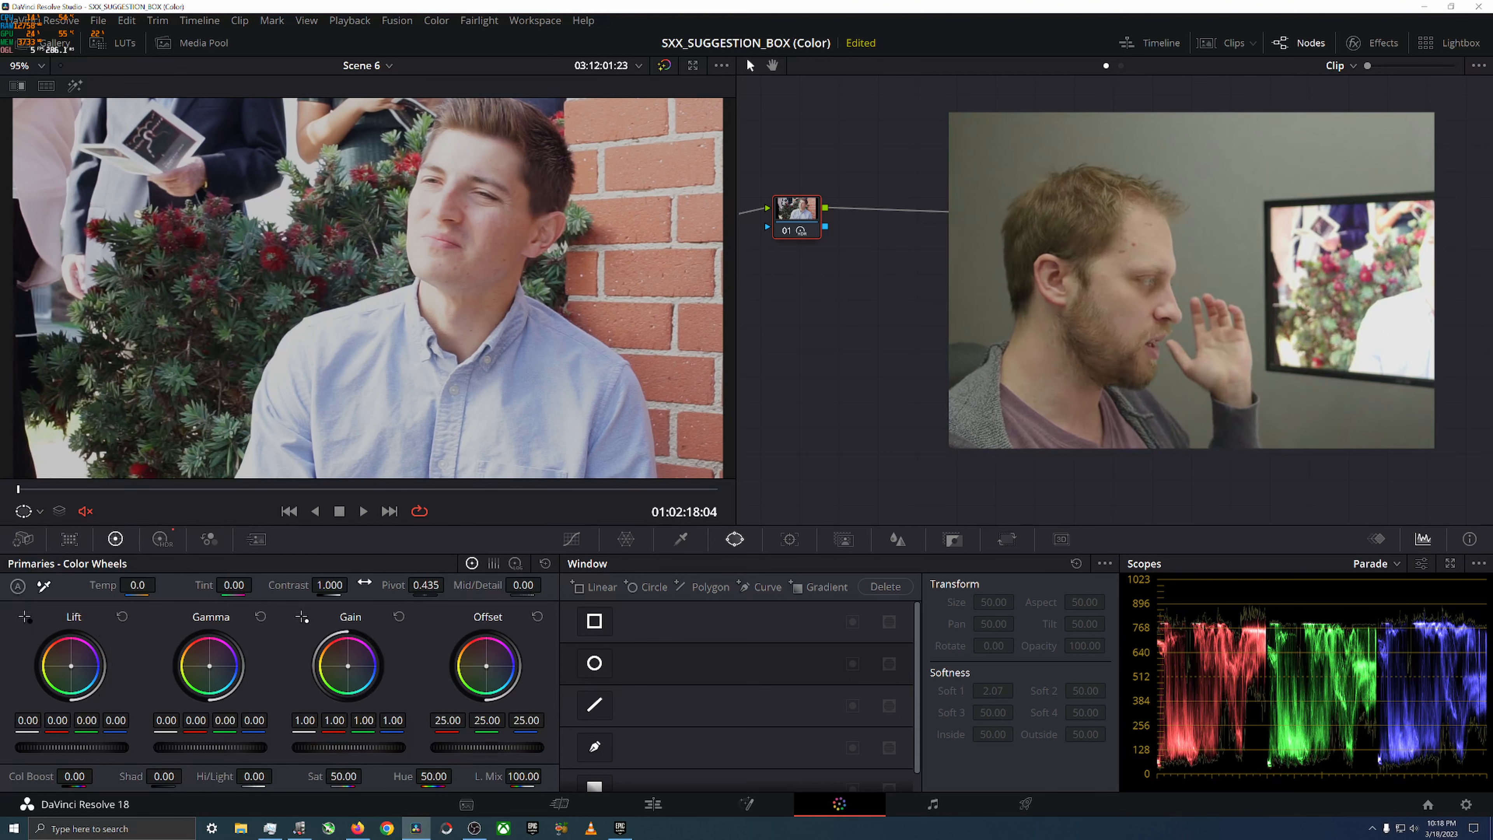
# Look at the Log wheels, and set the Global exposure of the High Dynamic Range wheels to -0.50
pyautogui.click(515, 563)
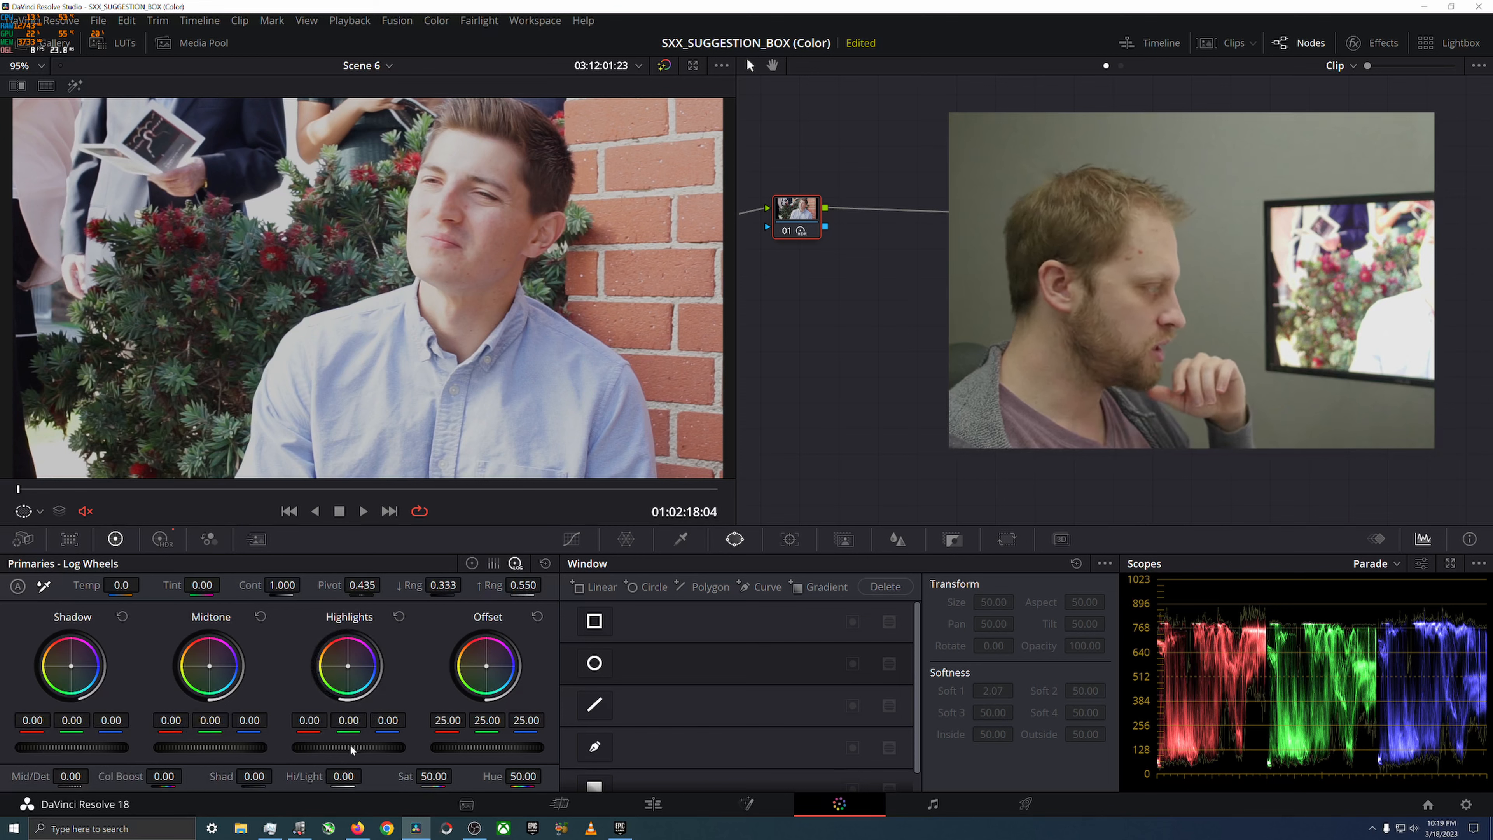
pyautogui.click(157, 539)
pyautogui.click(455, 719)
pyautogui.write('-5')
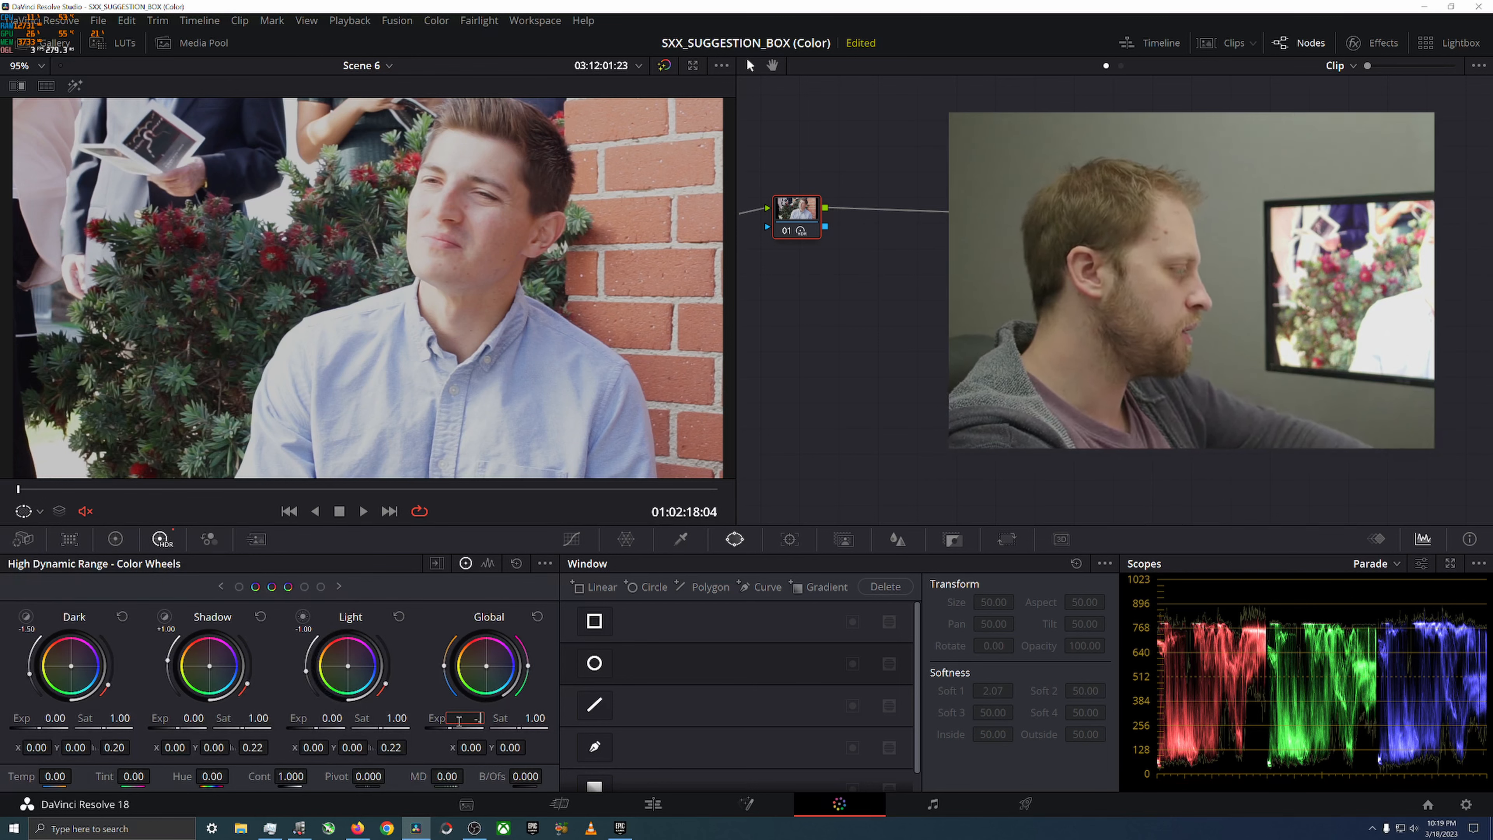
pyautogui.press('Return')
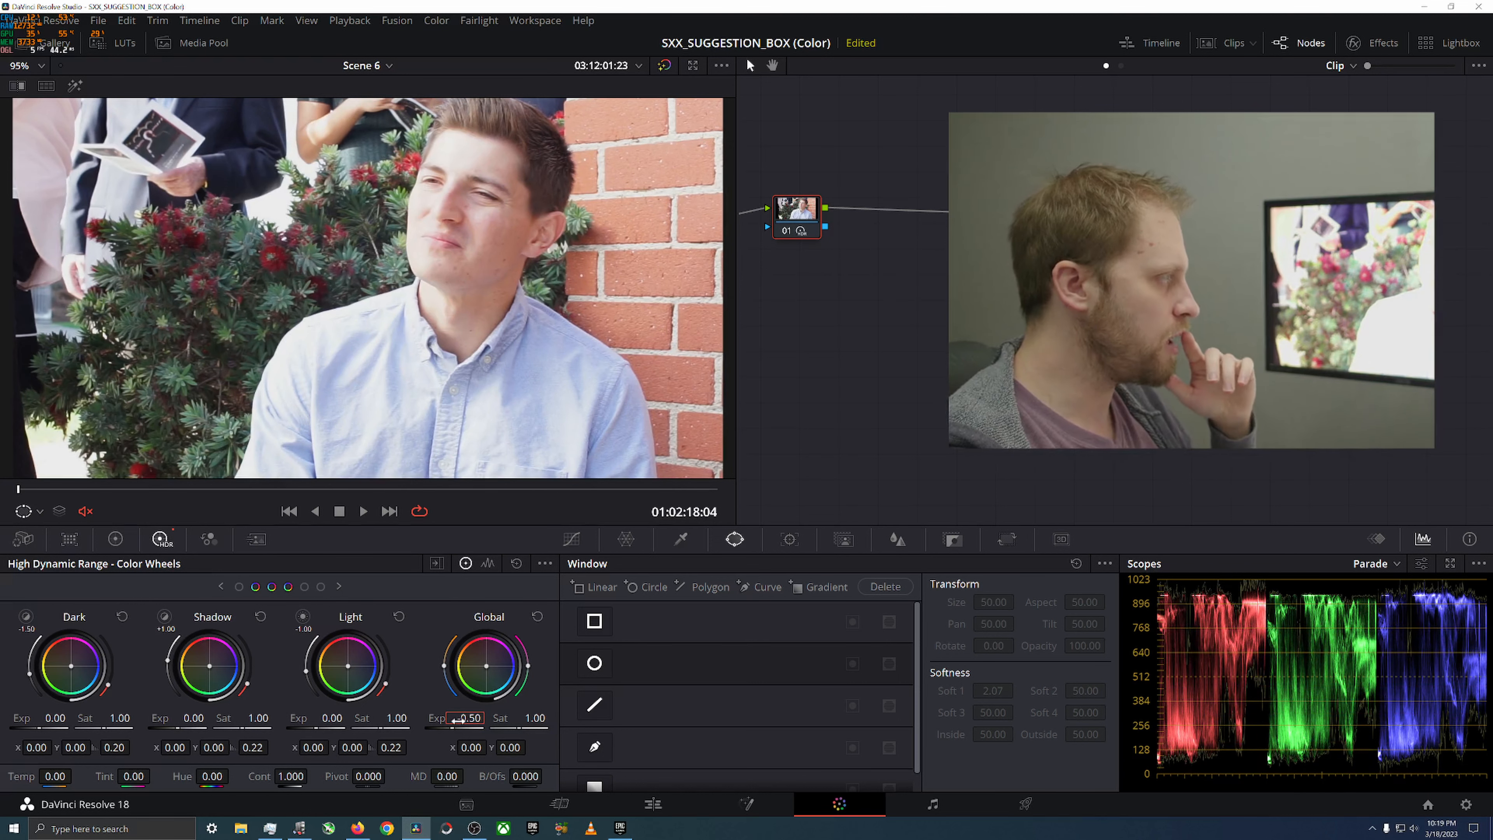
pyautogui.scroll(-1, 500, 295)
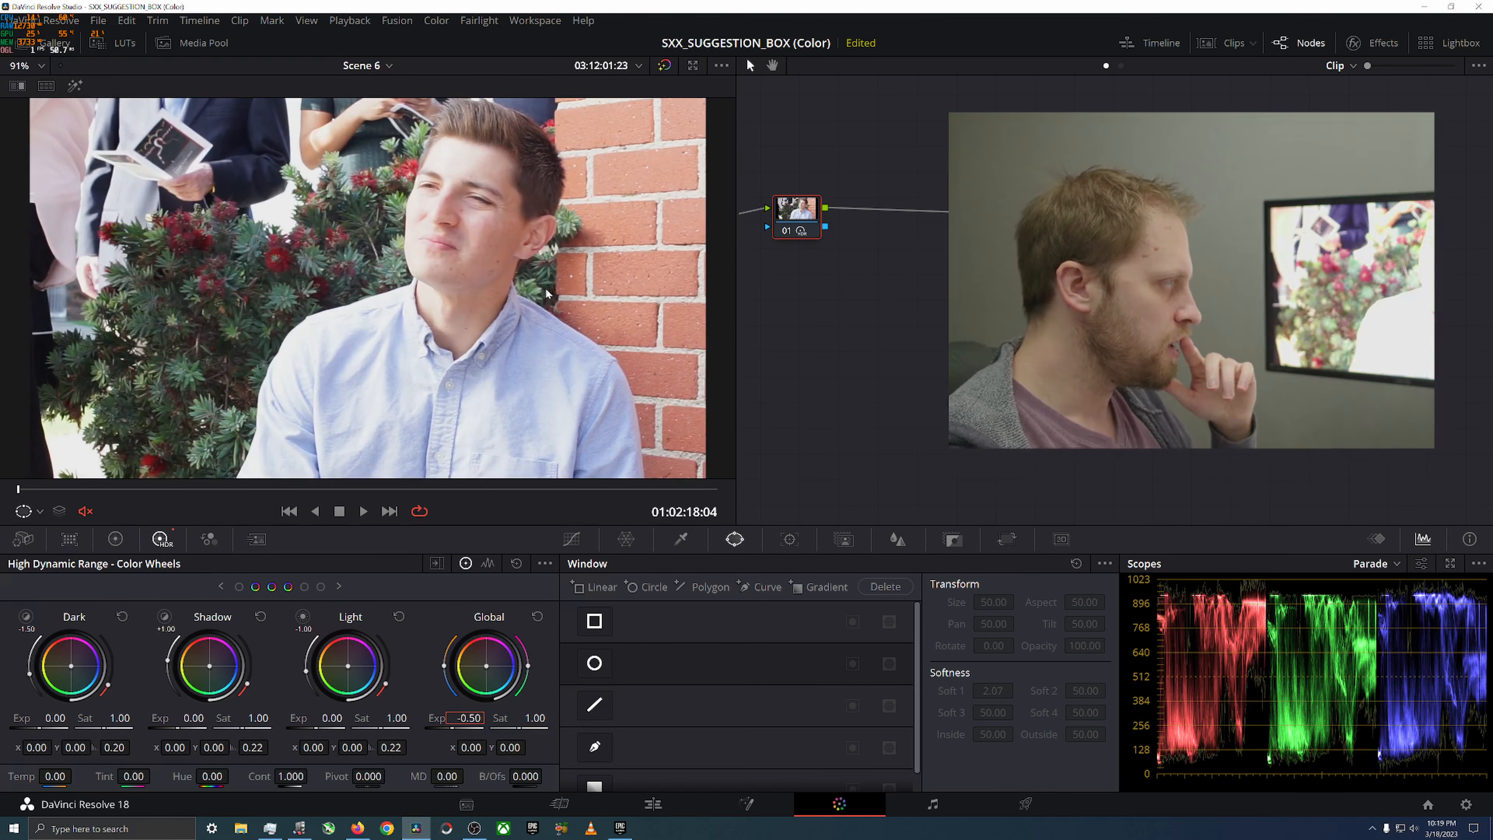
# Compare the Scene 6 close-up with node 01 switched off and on
pyautogui.click(785, 233)
pyautogui.click(784, 234)
pyautogui.click(784, 233)
pyautogui.click(784, 234)
pyautogui.click(784, 233)
pyautogui.click(785, 233)
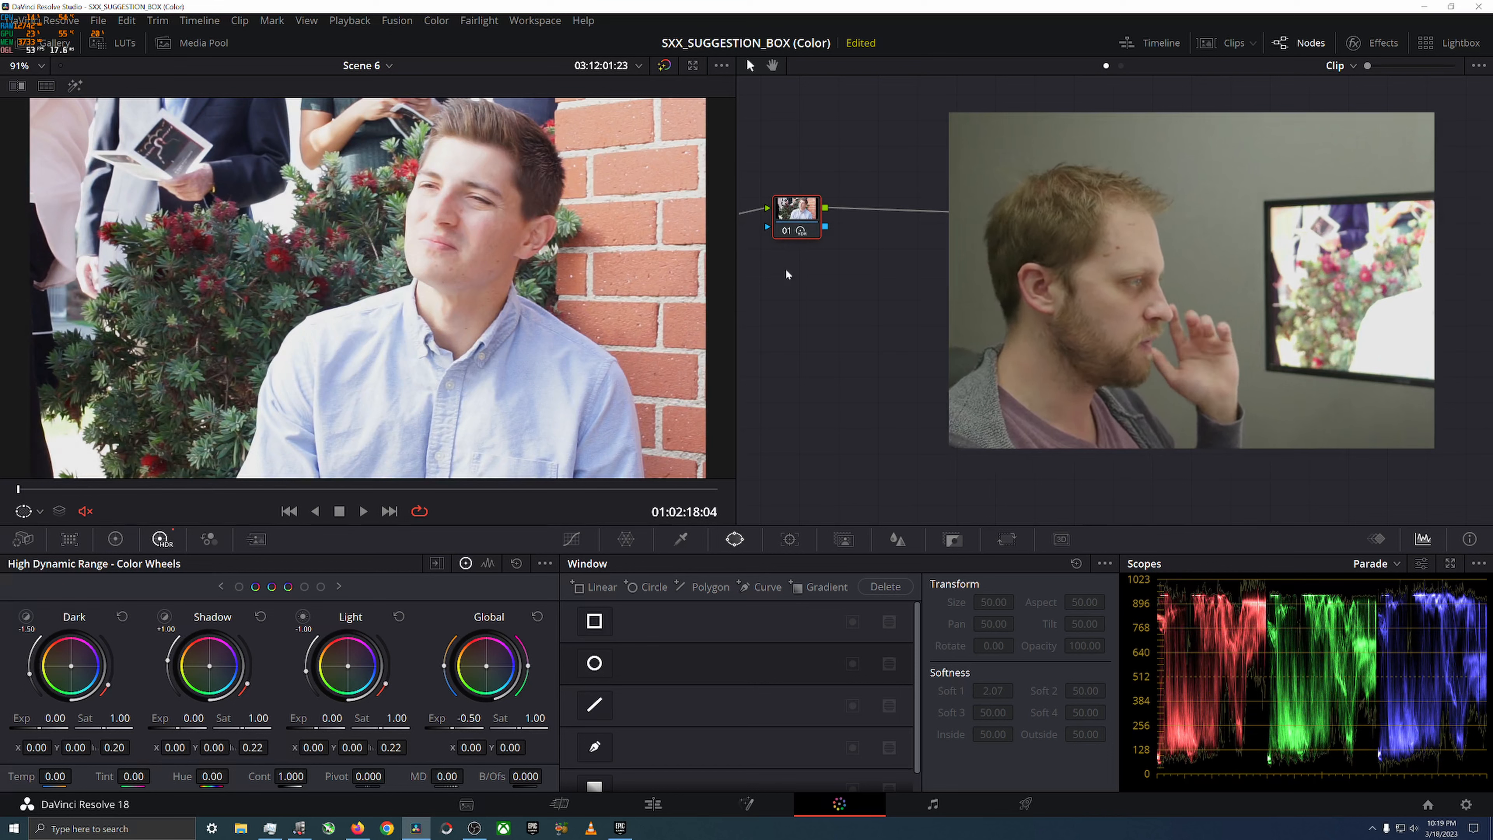
pyautogui.click(785, 234)
pyautogui.click(784, 234)
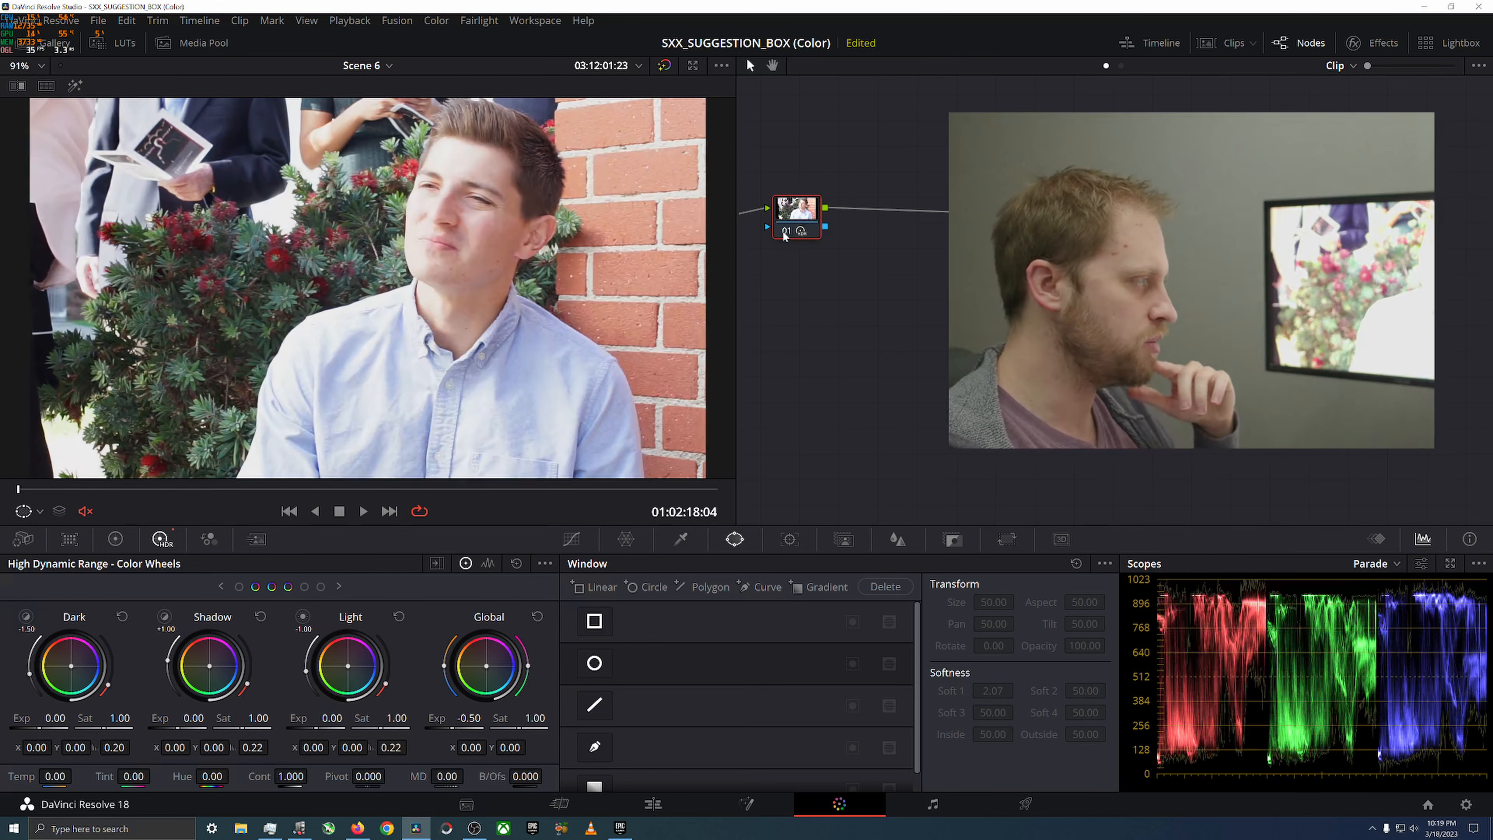
pyautogui.click(784, 234)
pyautogui.click(784, 233)
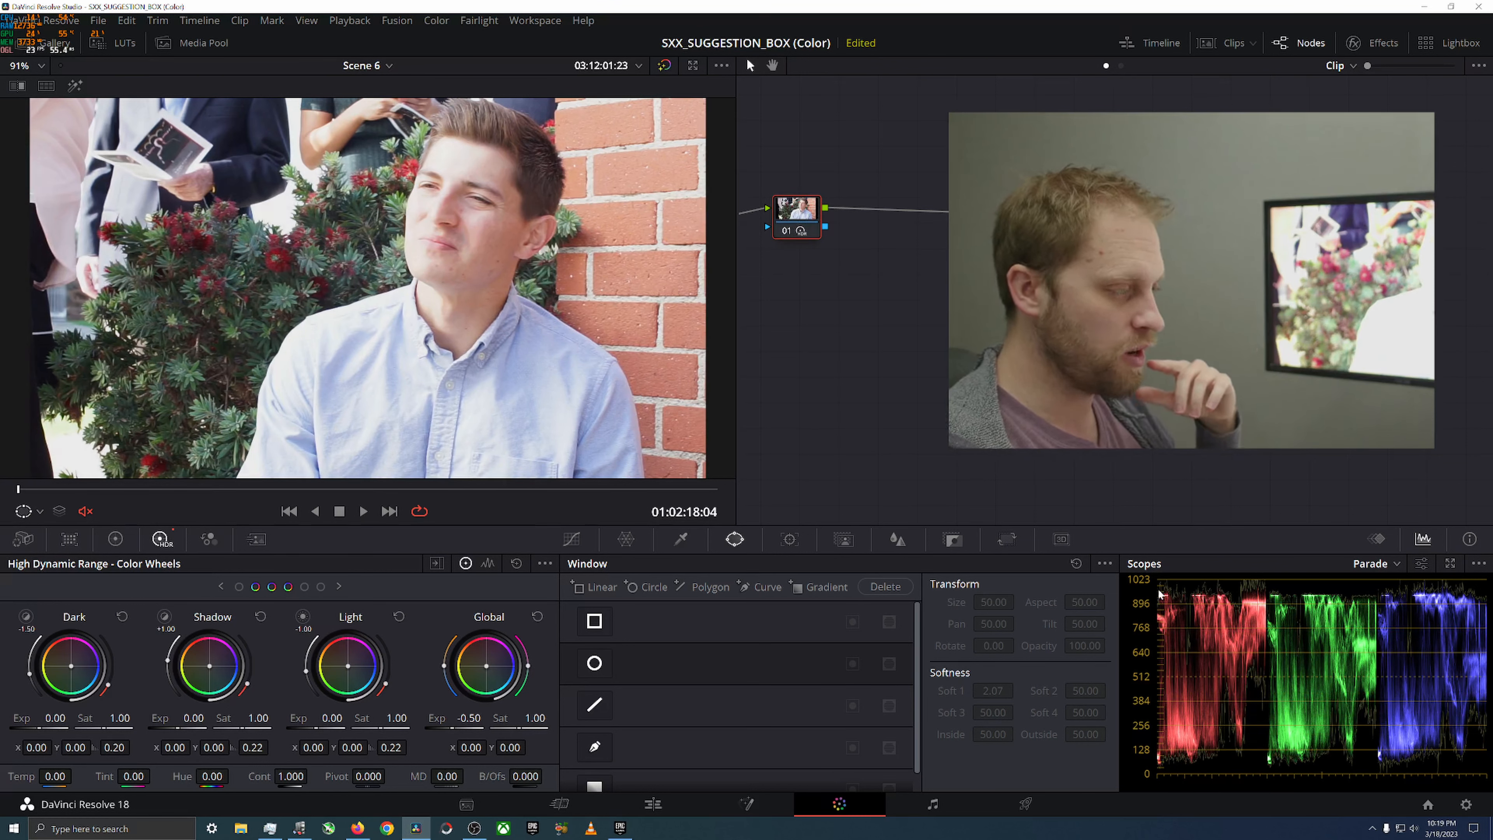
# With the viewer overlay set to Qualifier, try other HDR Global exposure values, and set the exposure back to -0.50
pyautogui.click(39, 511)
pyautogui.click(52, 555)
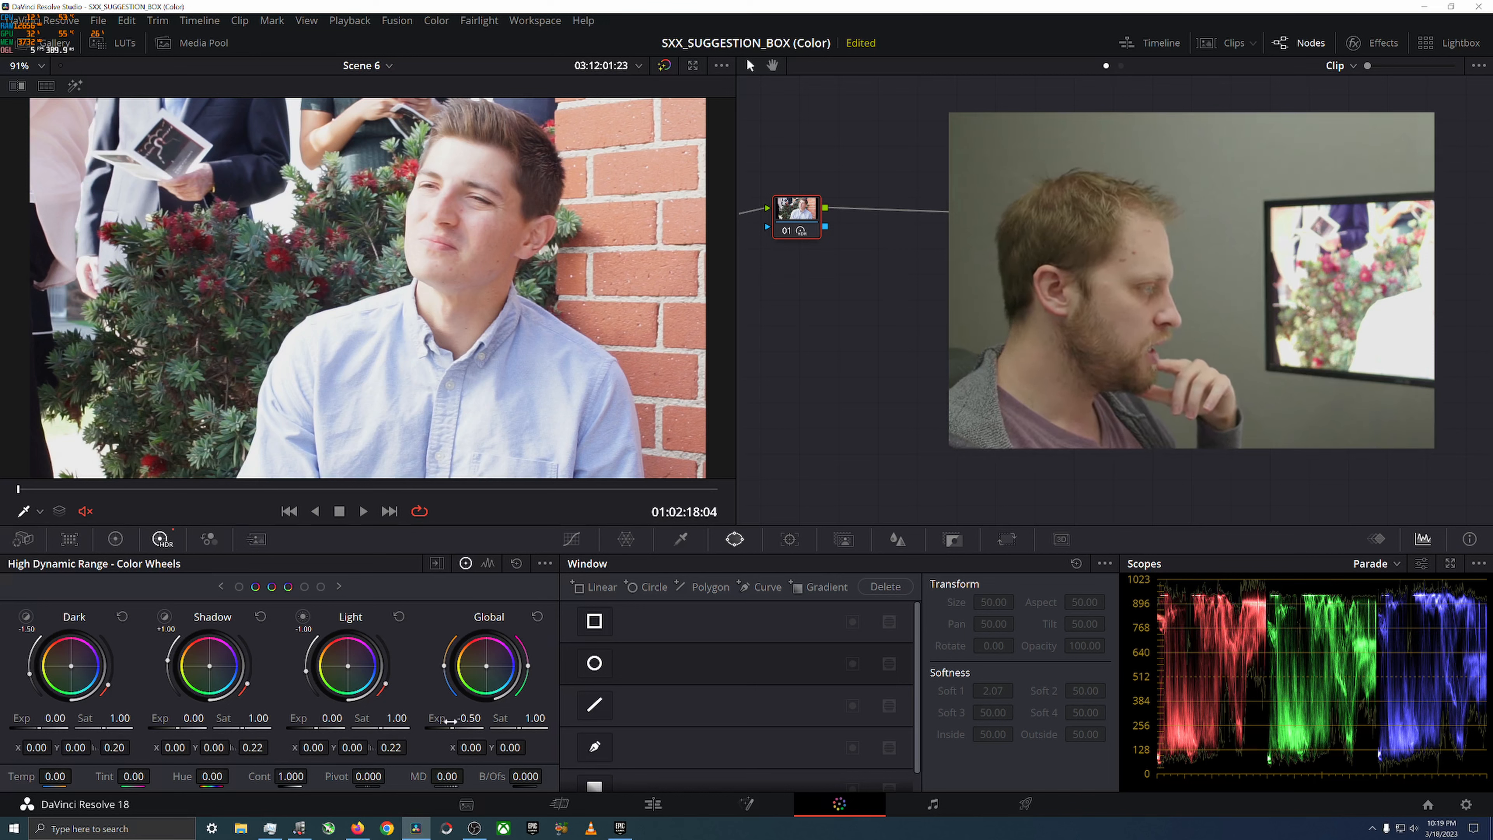
pyautogui.moveTo(469, 718); pyautogui.dragTo(420, 718)
pyautogui.doubleClick(436, 719)
pyautogui.doubleClick(475, 717)
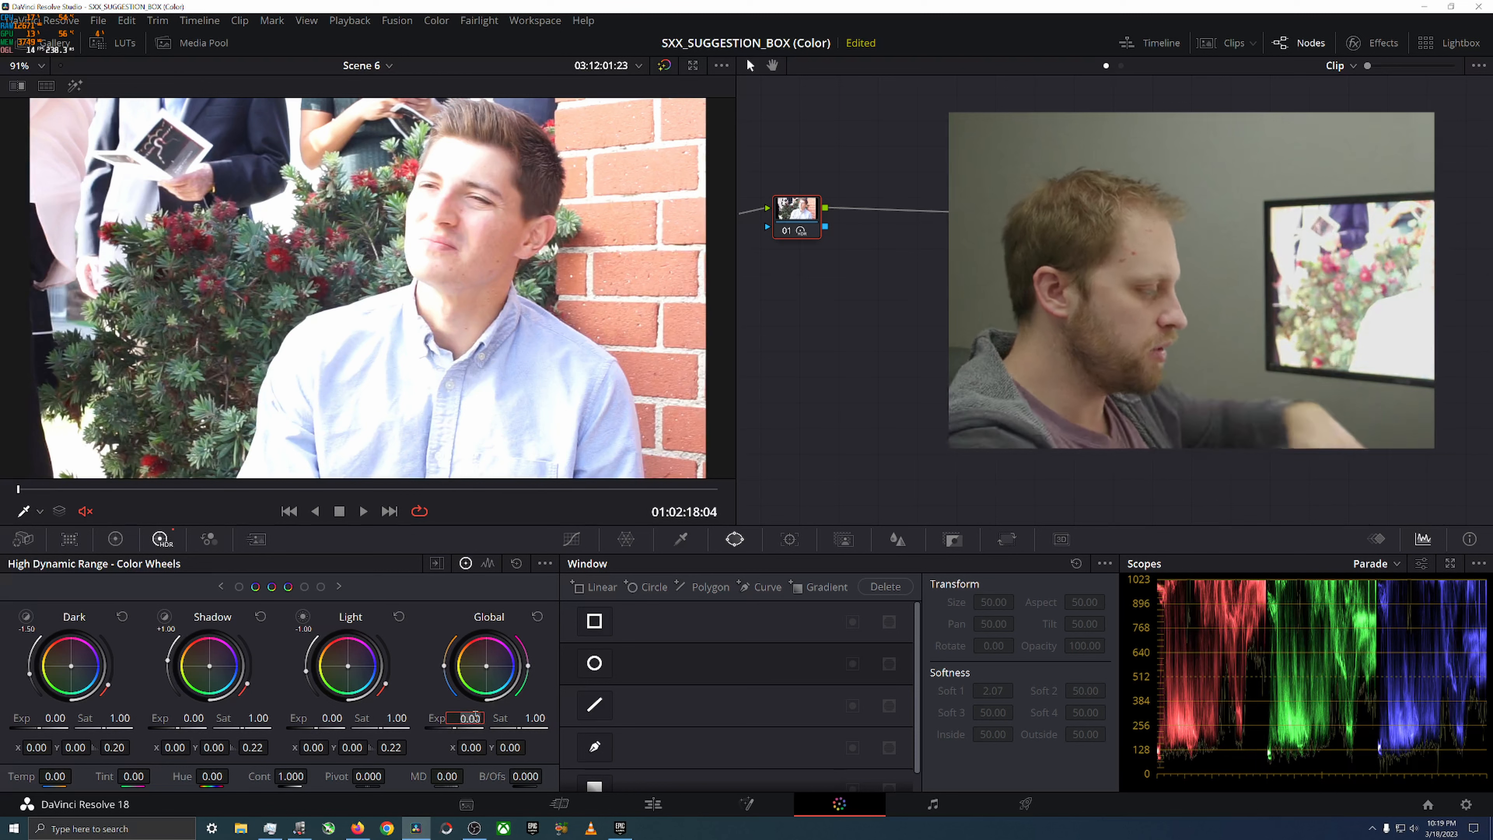
pyautogui.write('-0.5')
pyautogui.press('Return')
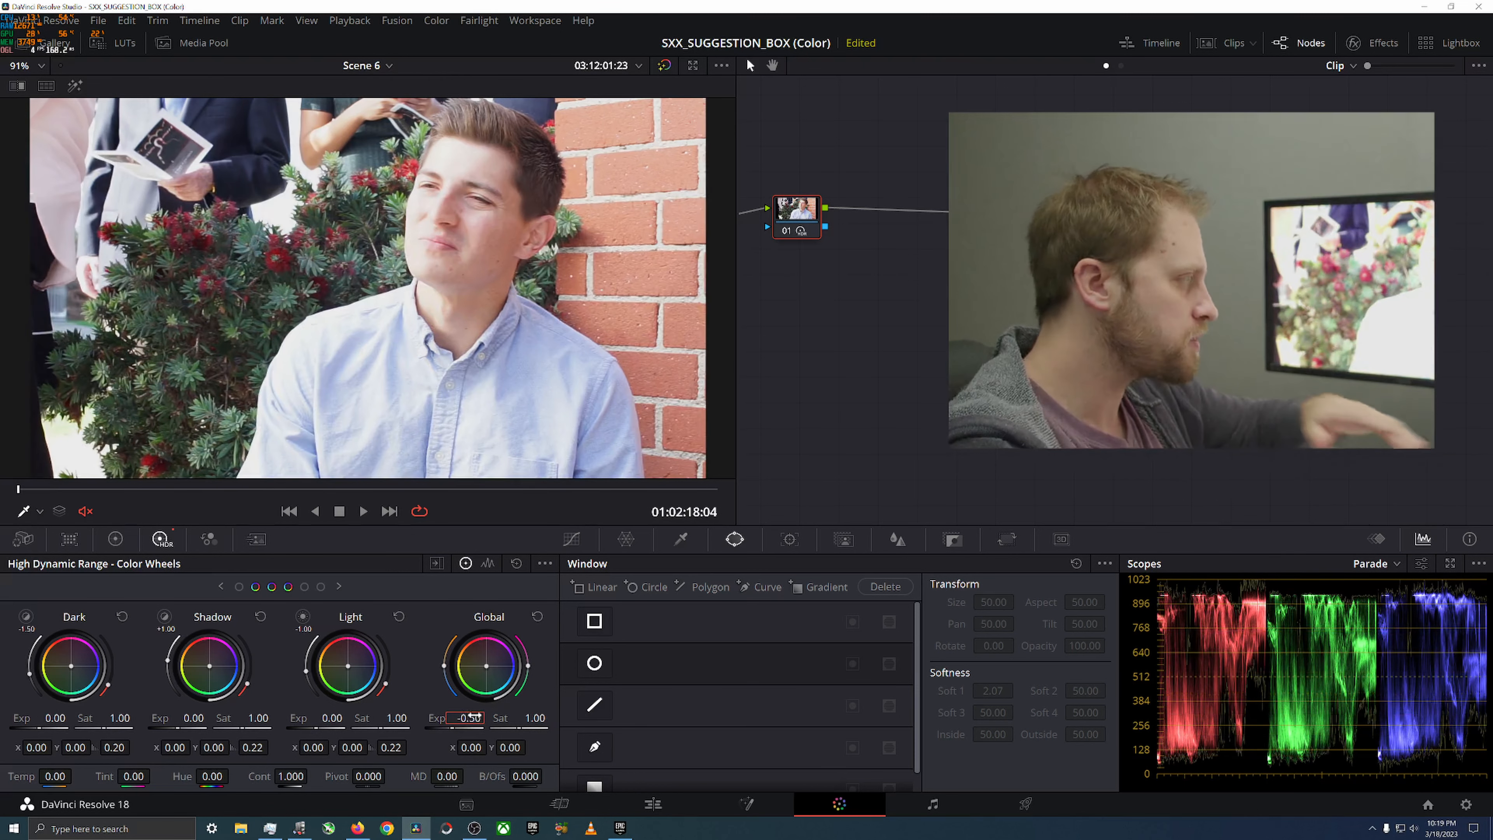
# Try to tame the highlights with the custom curve by anchoring its midpoint and lowering a point near the white end
pyautogui.click(120, 539)
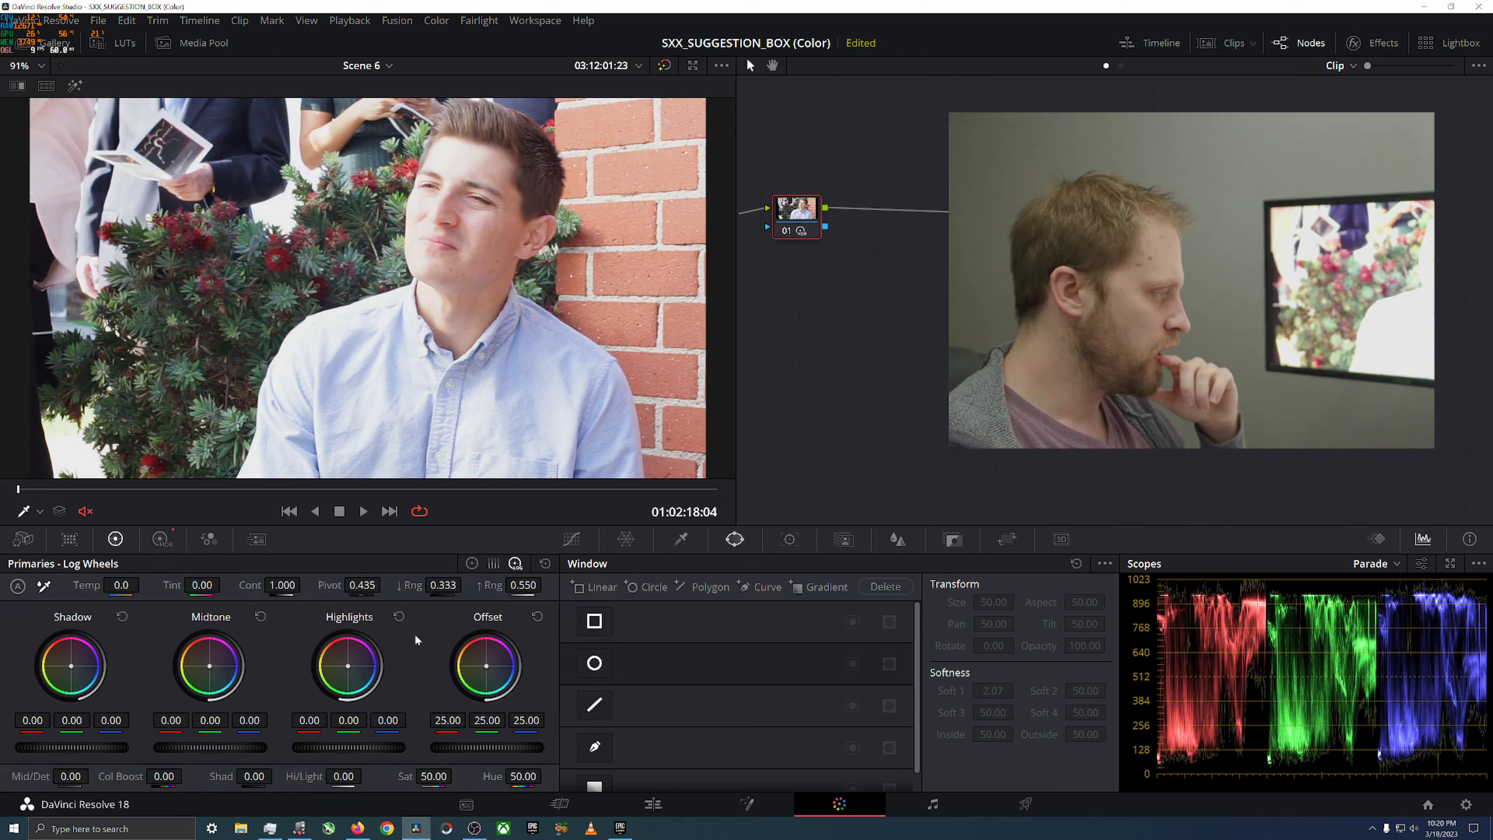
pyautogui.click(573, 540)
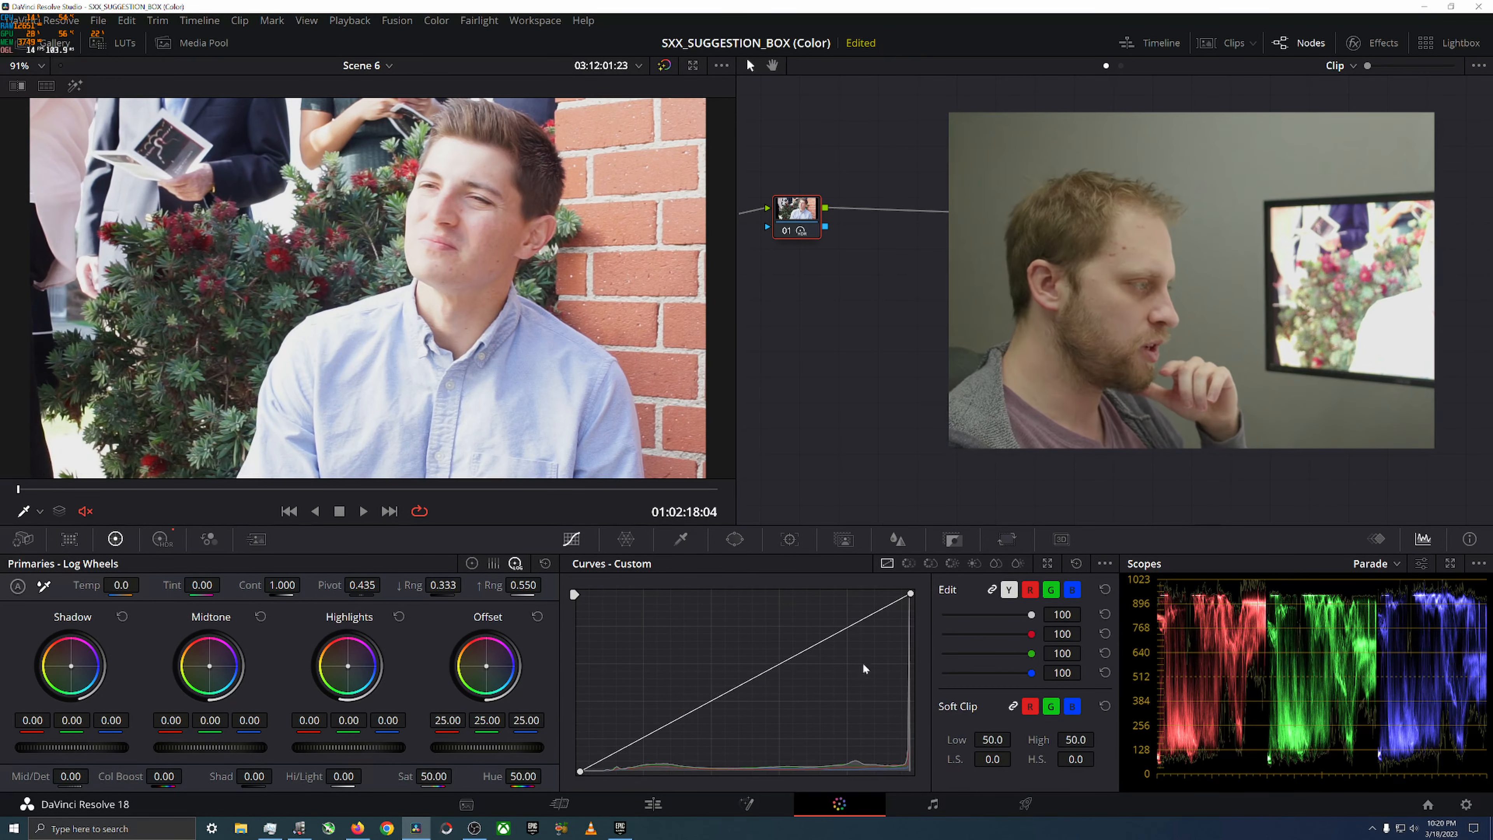
pyautogui.click(880, 608)
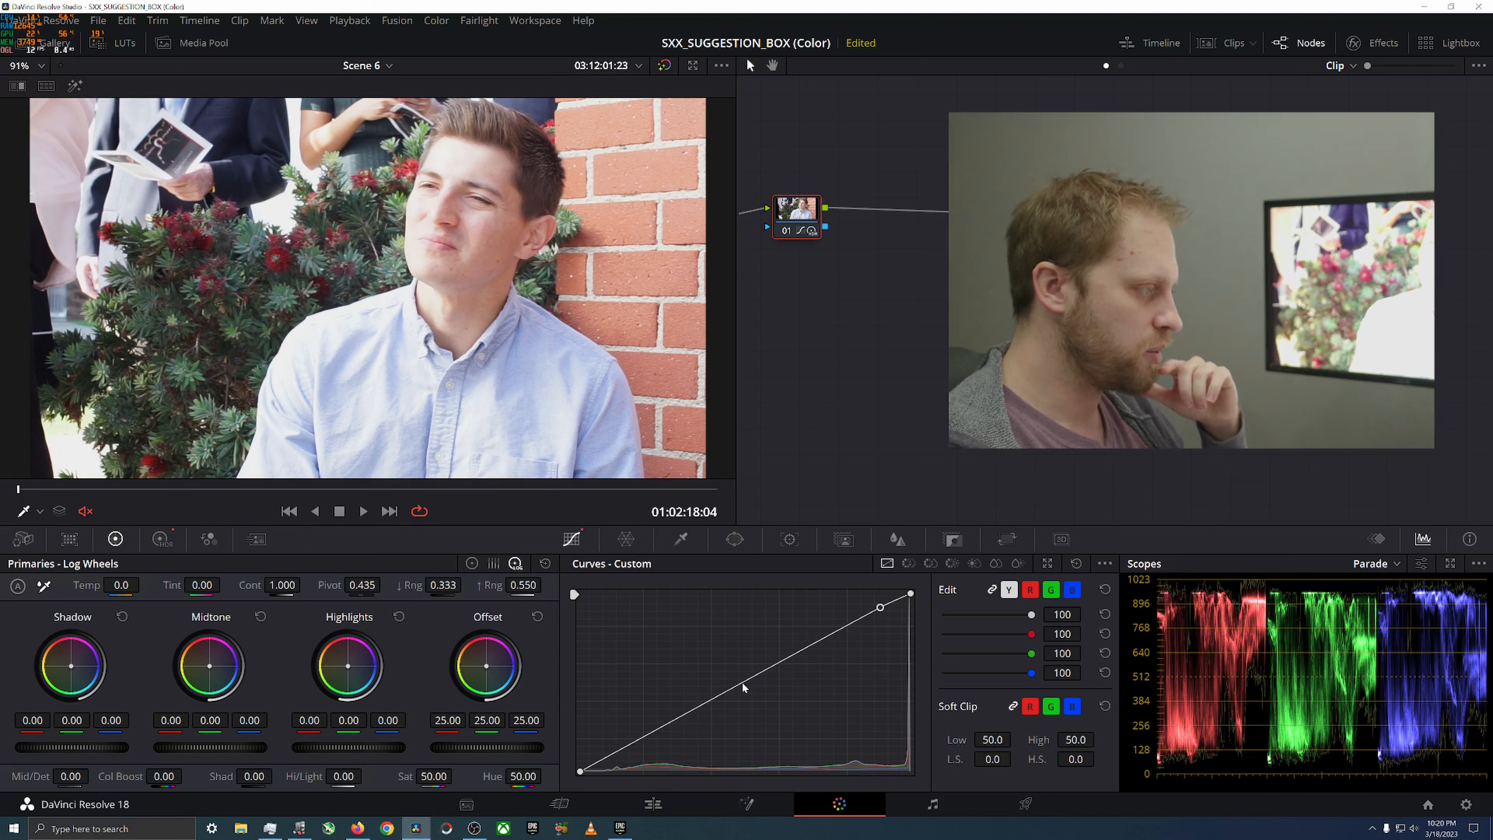
pyautogui.rightClick(880, 607)
pyautogui.click(741, 683)
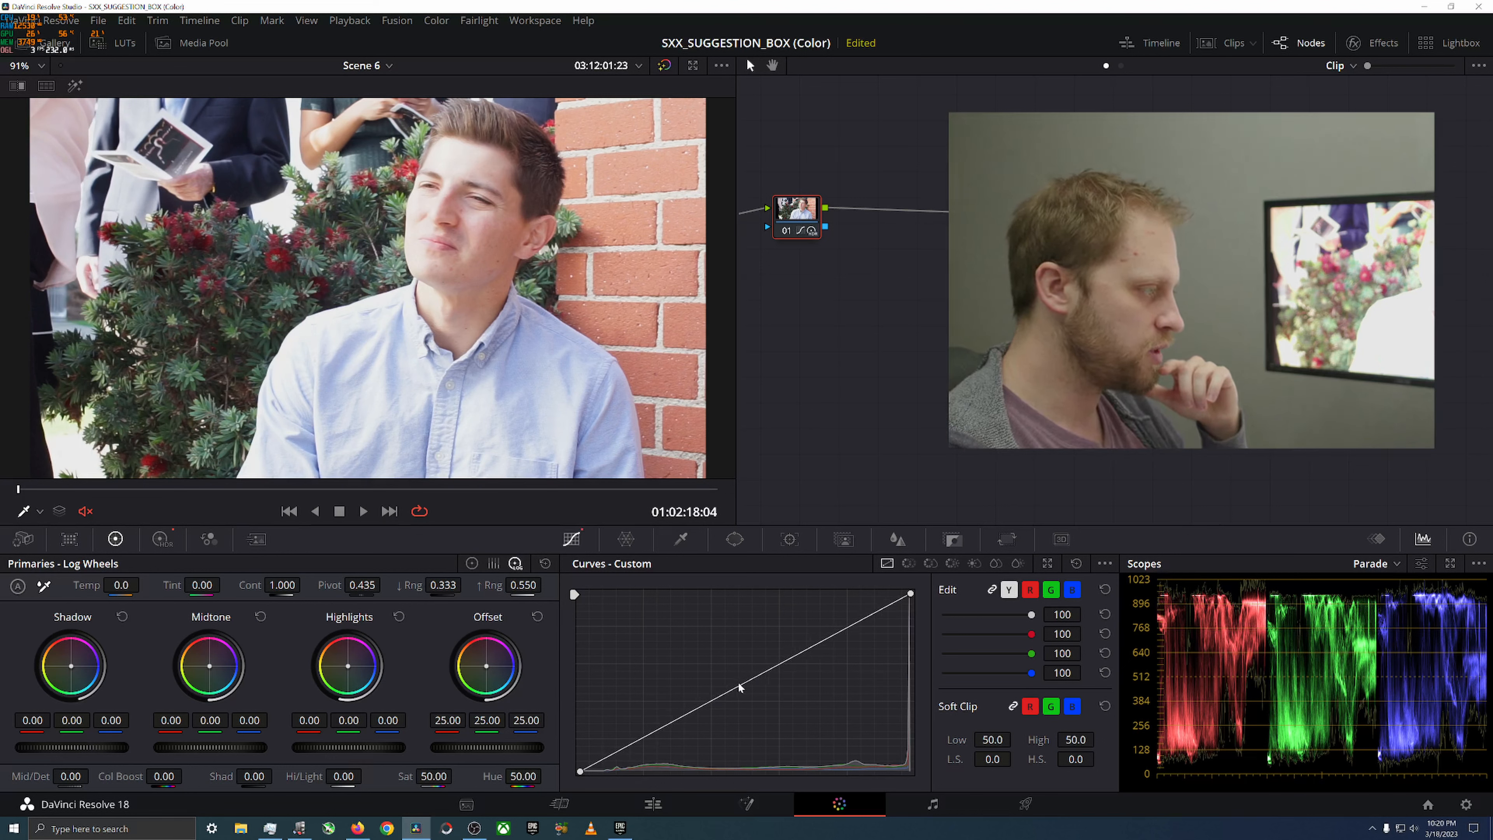
pyautogui.click(894, 601)
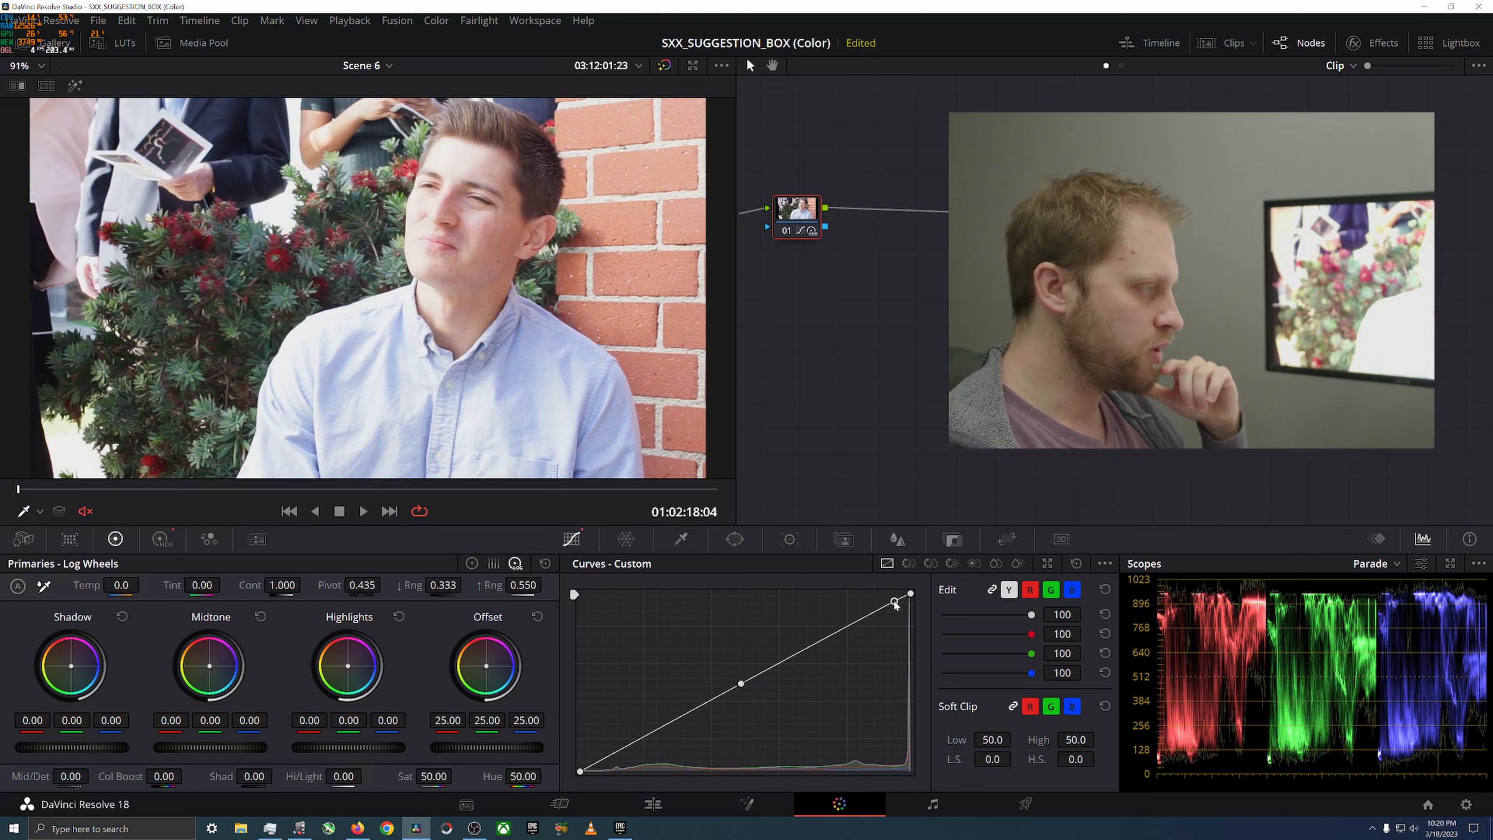
pyautogui.moveTo(894, 599); pyautogui.dragTo(897, 619)
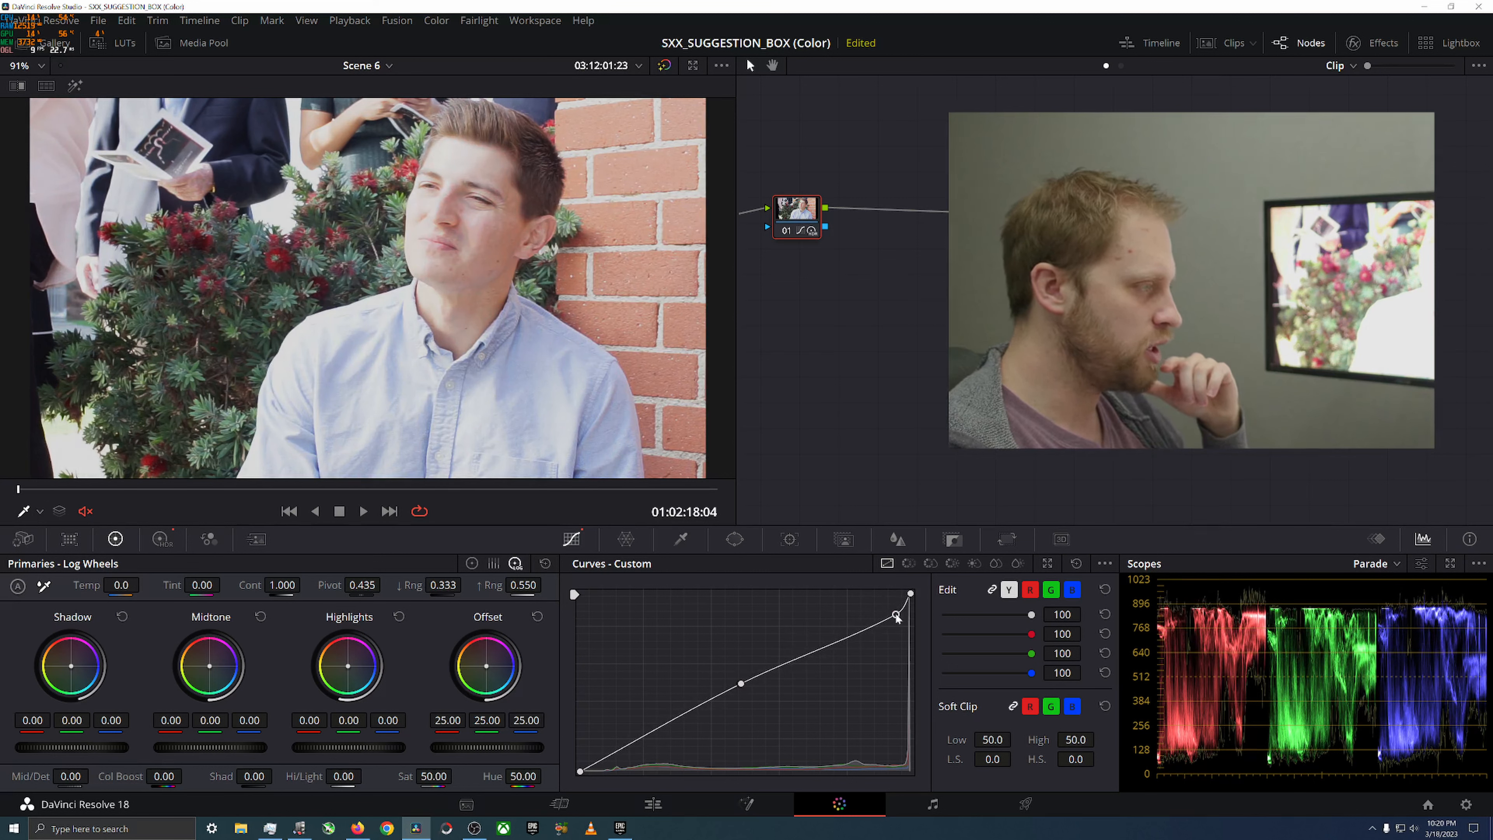
# Try slightly lowering a shadow point on the custom curve, delete the shadow and highlight points, and reset the curve
pyautogui.click(600, 766)
pyautogui.moveTo(600, 767); pyautogui.dragTo(602, 771)
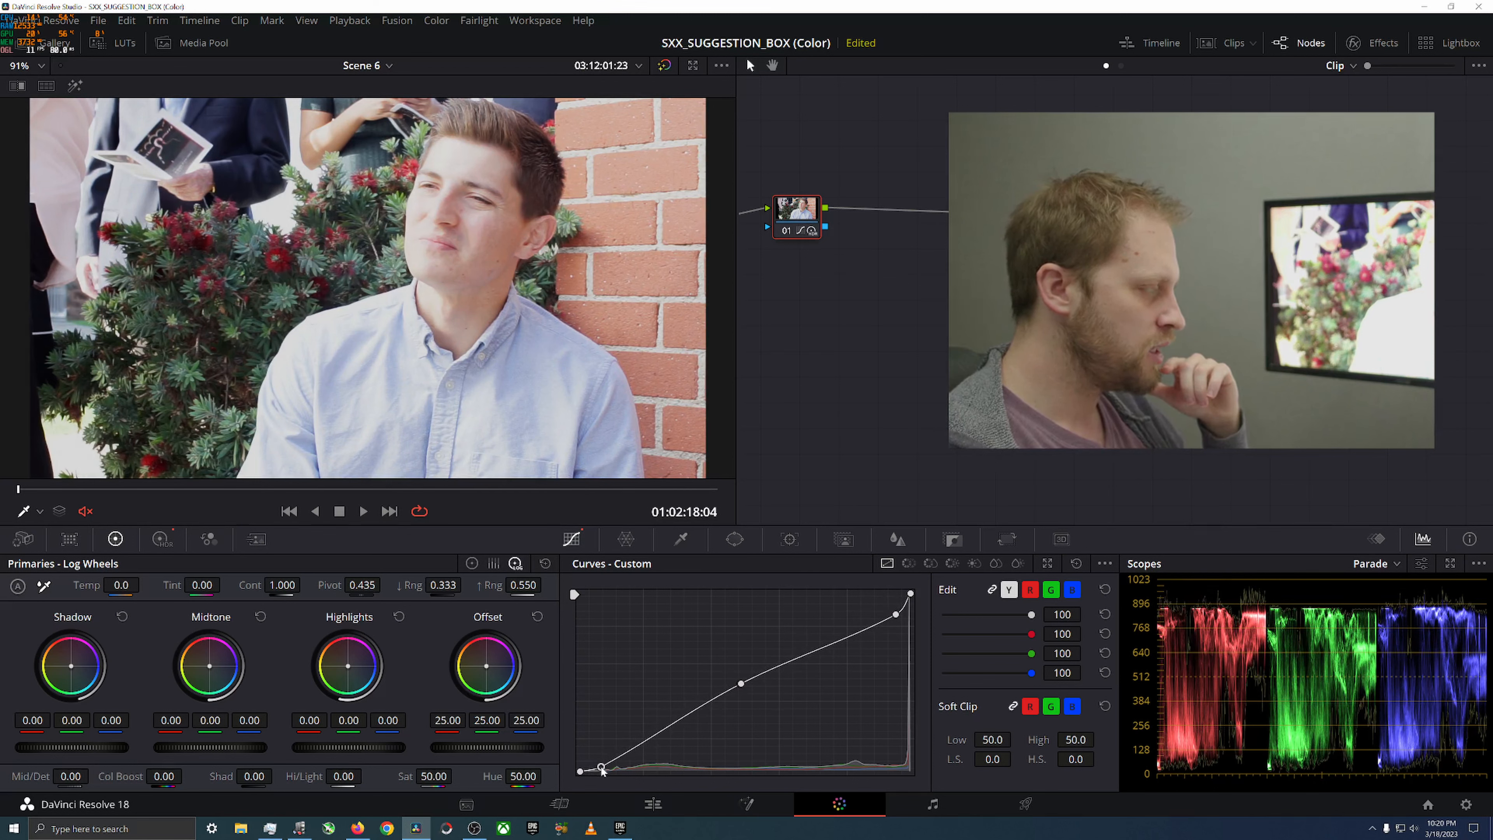
pyautogui.rightClick(601, 769)
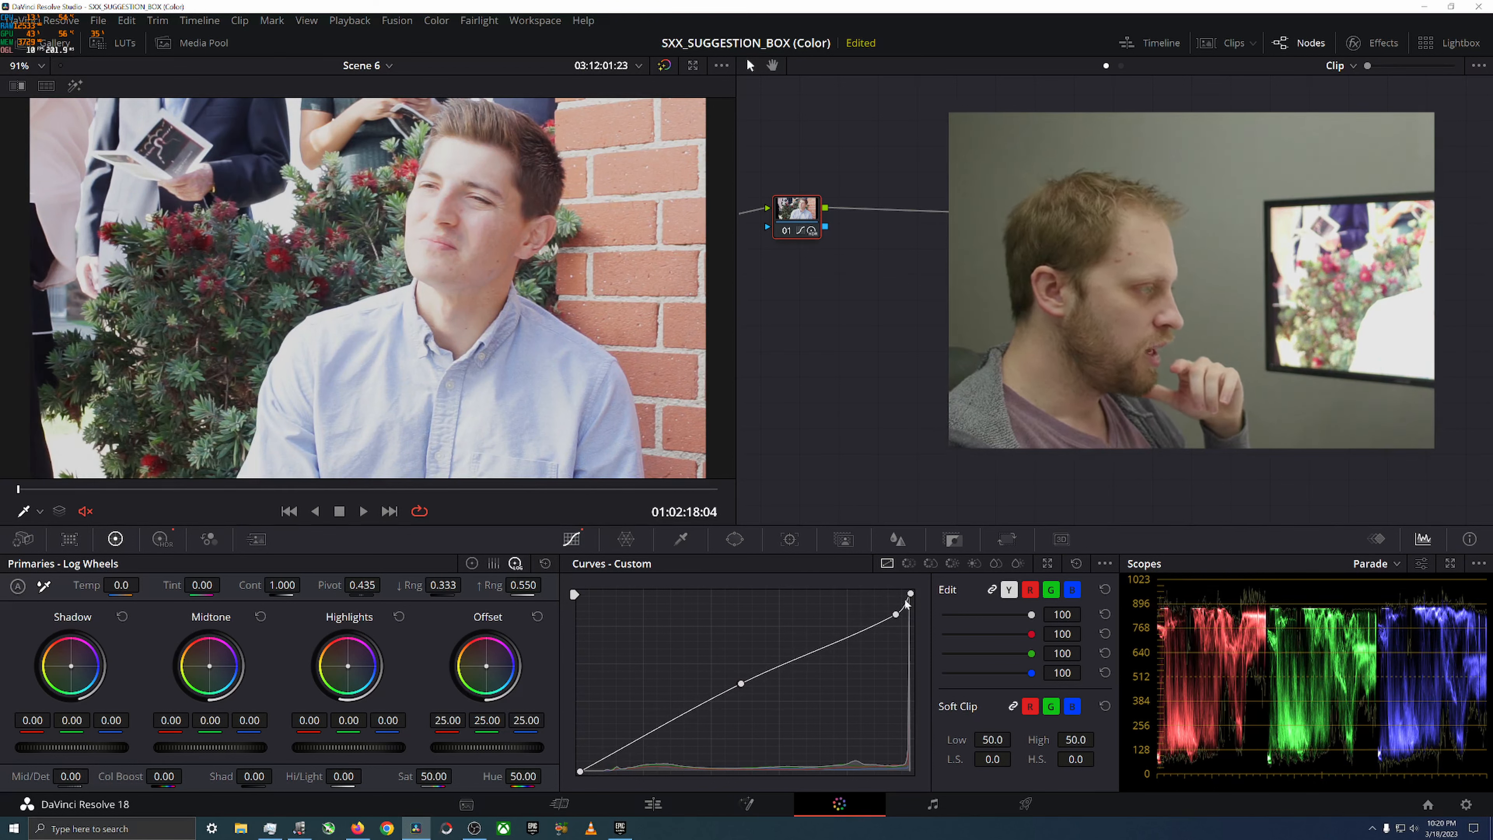
pyautogui.rightClick(896, 615)
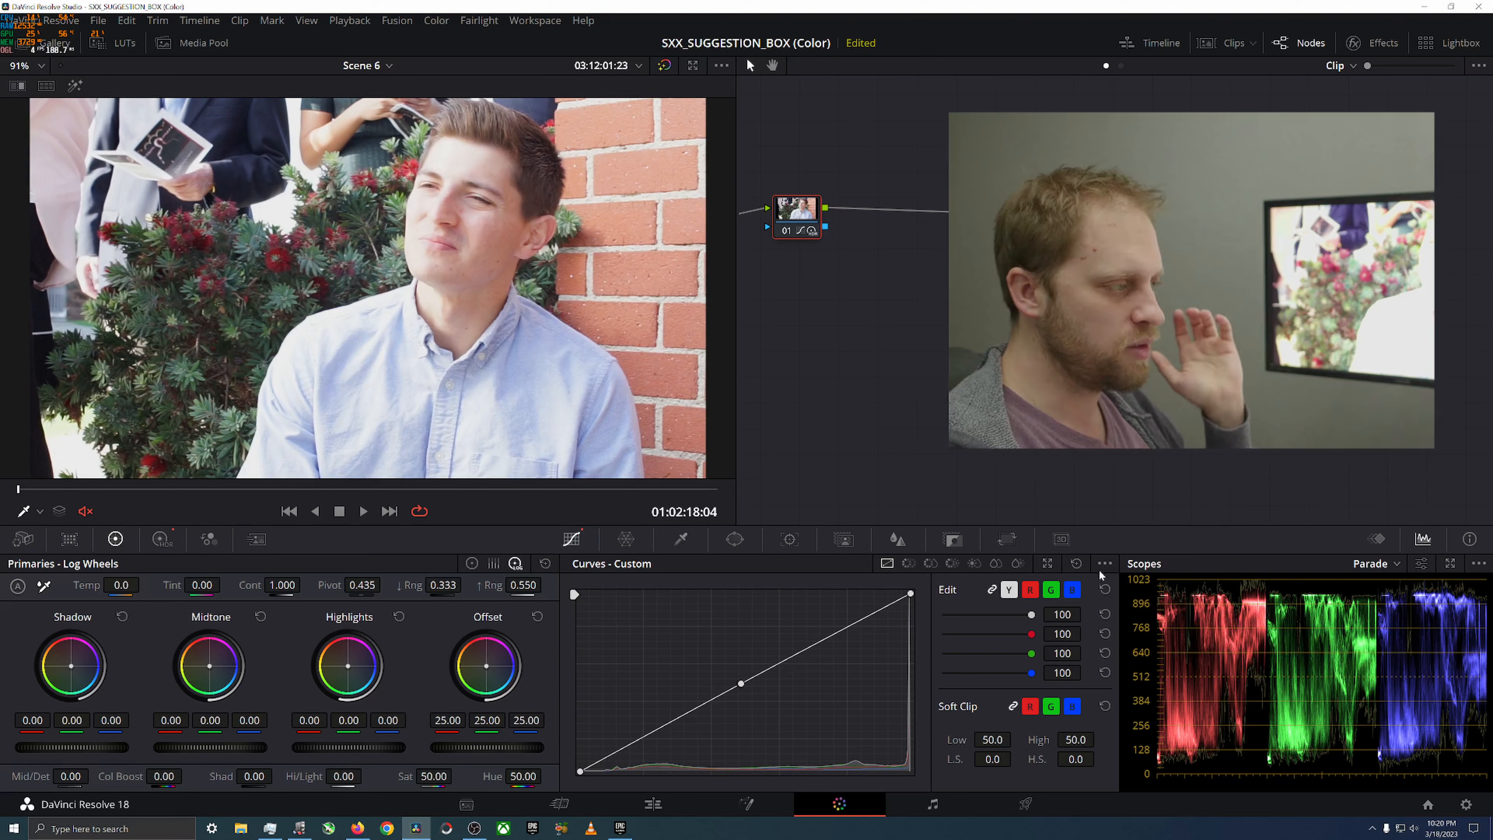
pyautogui.click(1074, 566)
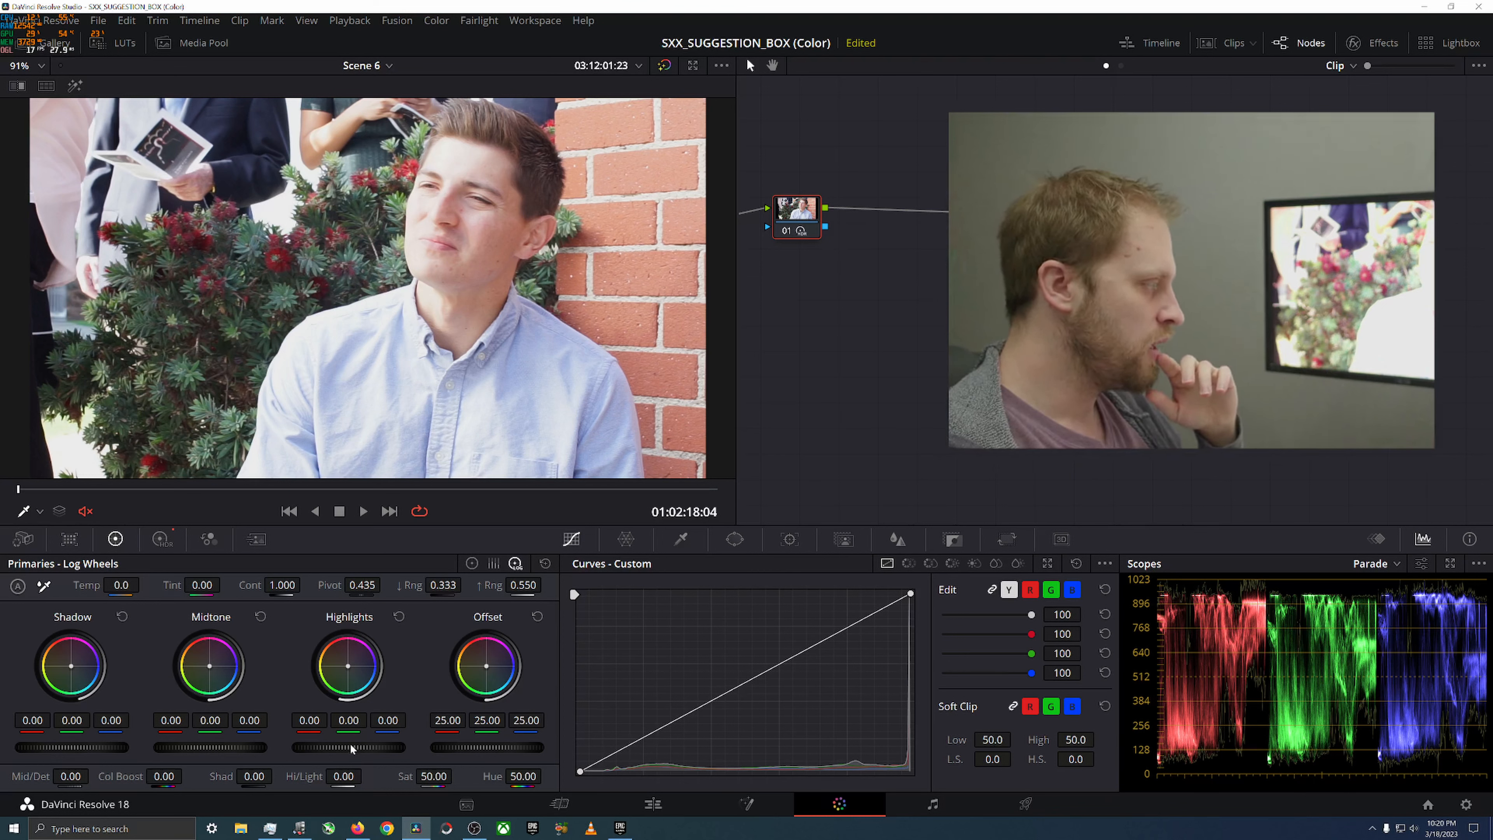
# Try pairing lower Log Highlights, down to about -0.37, with an inward-shifted curve white point, and reset both adjustments
pyautogui.moveTo(349, 748)
pyautogui.mouseDown()
pyautogui.moveTo(374, 747)
pyautogui.moveTo(319, 747)
pyautogui.mouseUp()
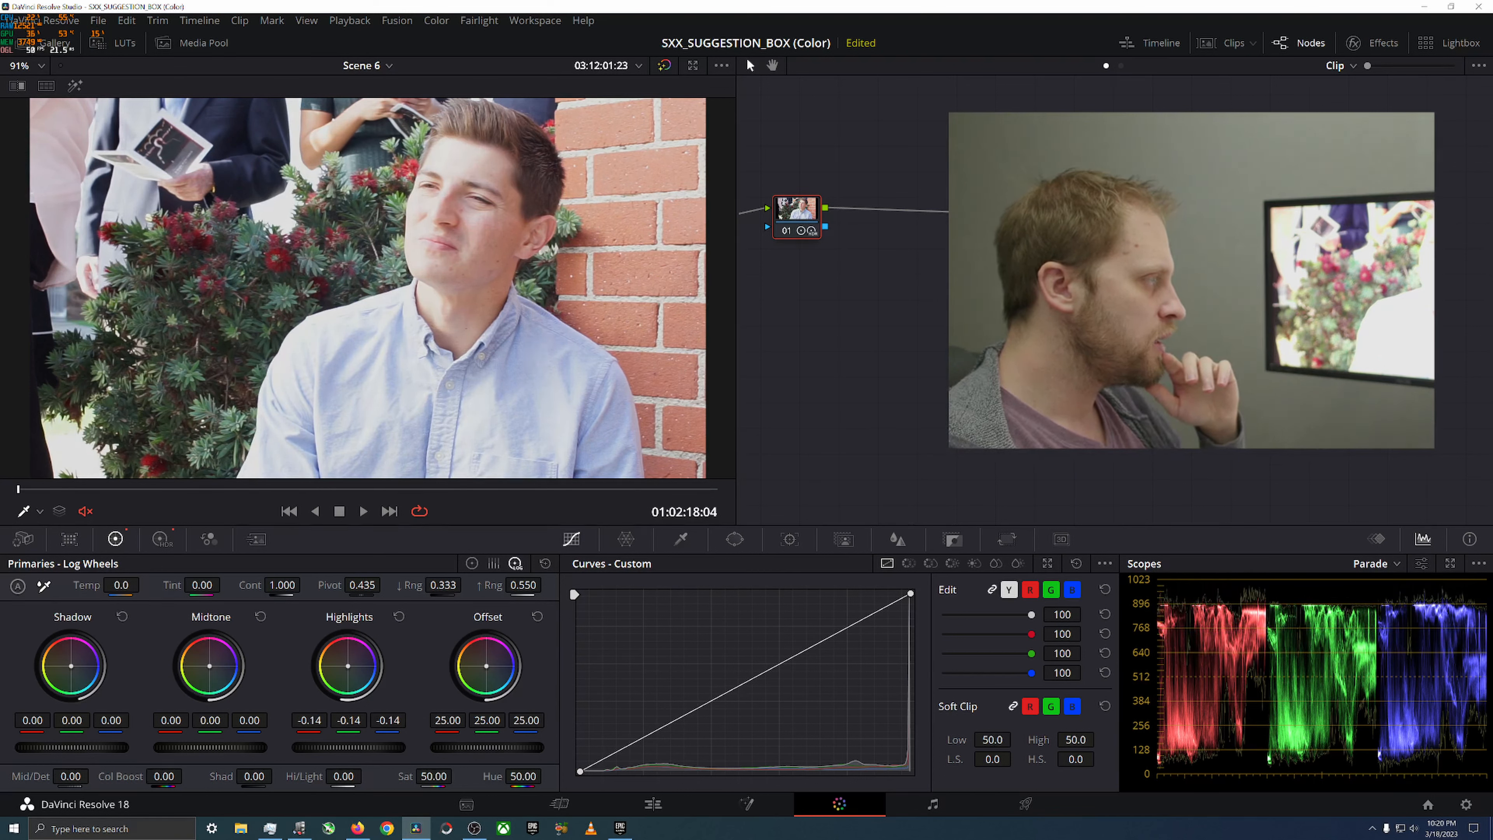
pyautogui.moveTo(317, 747); pyautogui.dragTo(316, 747)
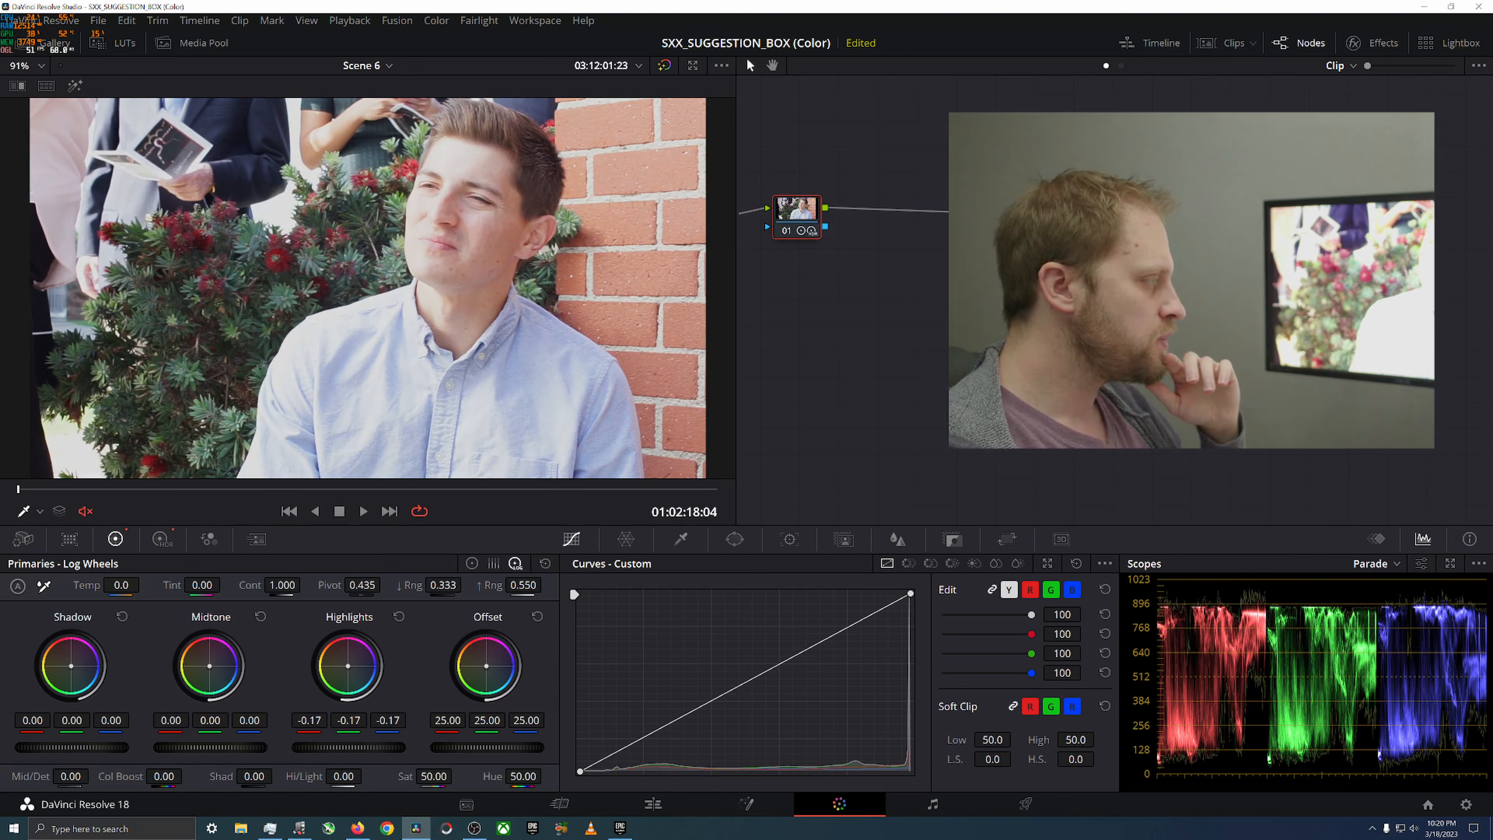
pyautogui.moveTo(909, 596); pyautogui.dragTo(873, 596)
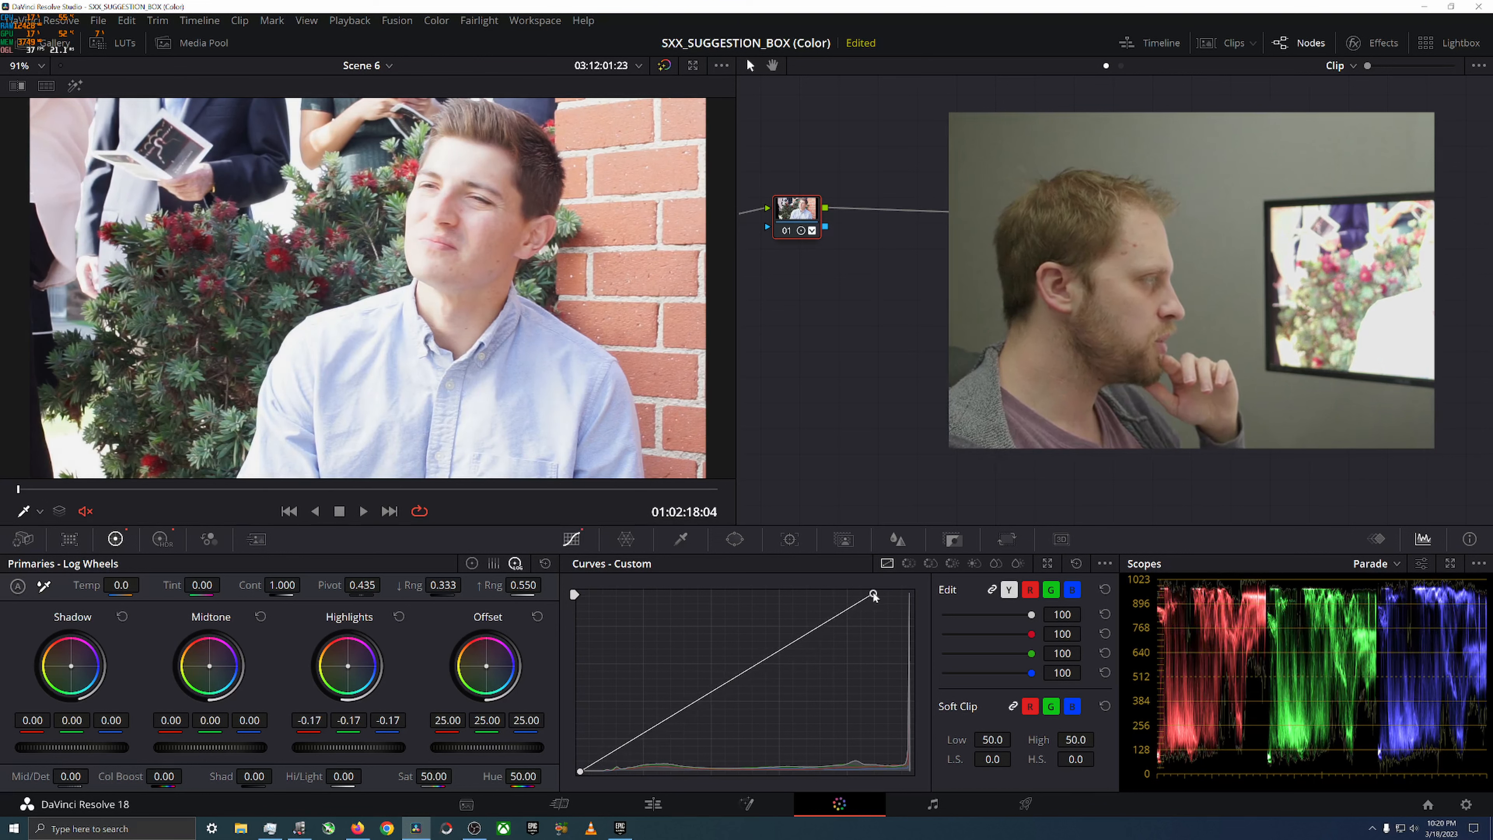
pyautogui.moveTo(351, 747); pyautogui.dragTo(344, 747)
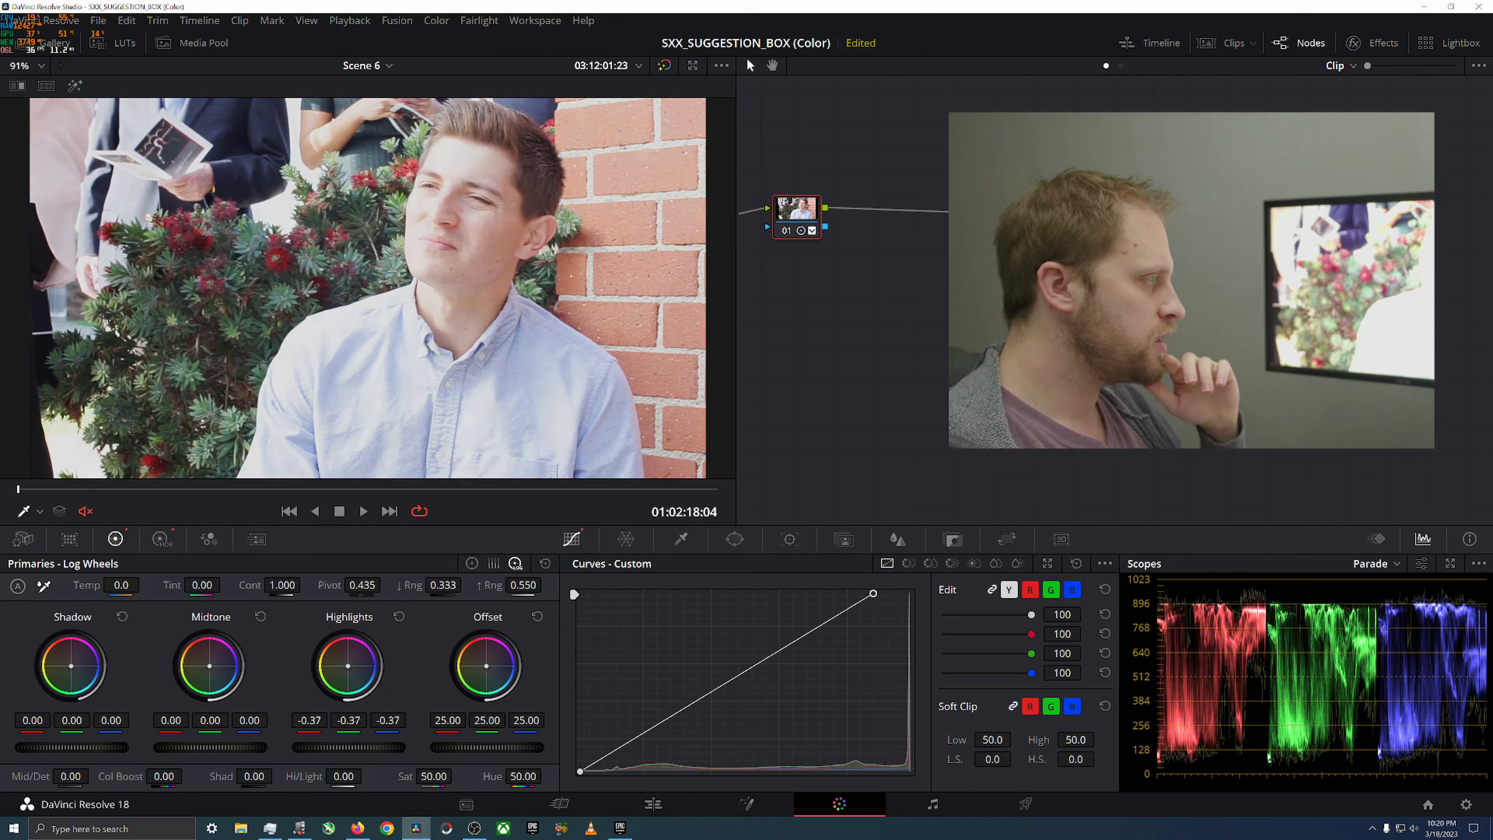
pyautogui.click(399, 617)
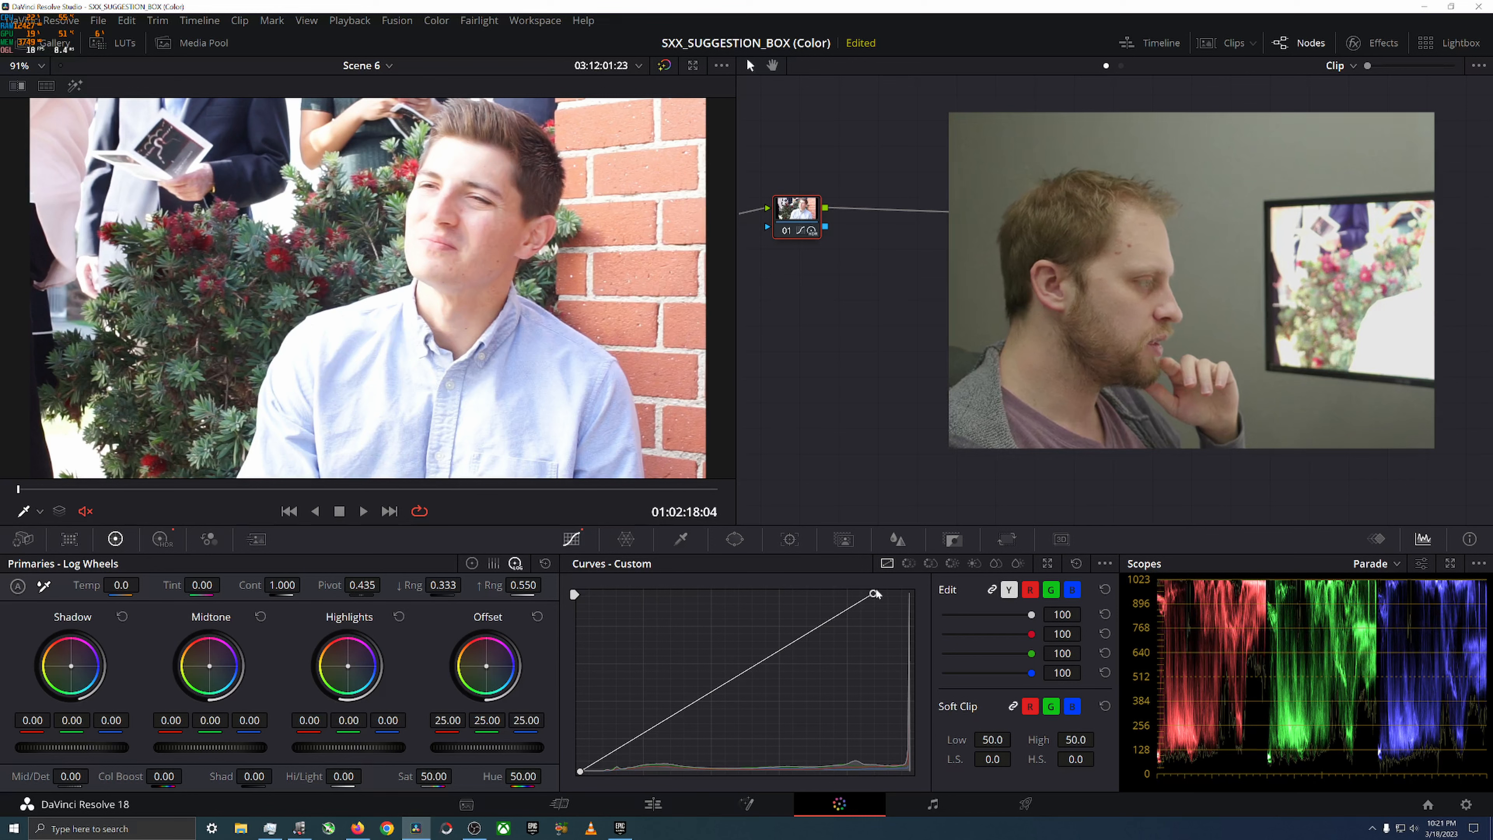
pyautogui.click(1077, 563)
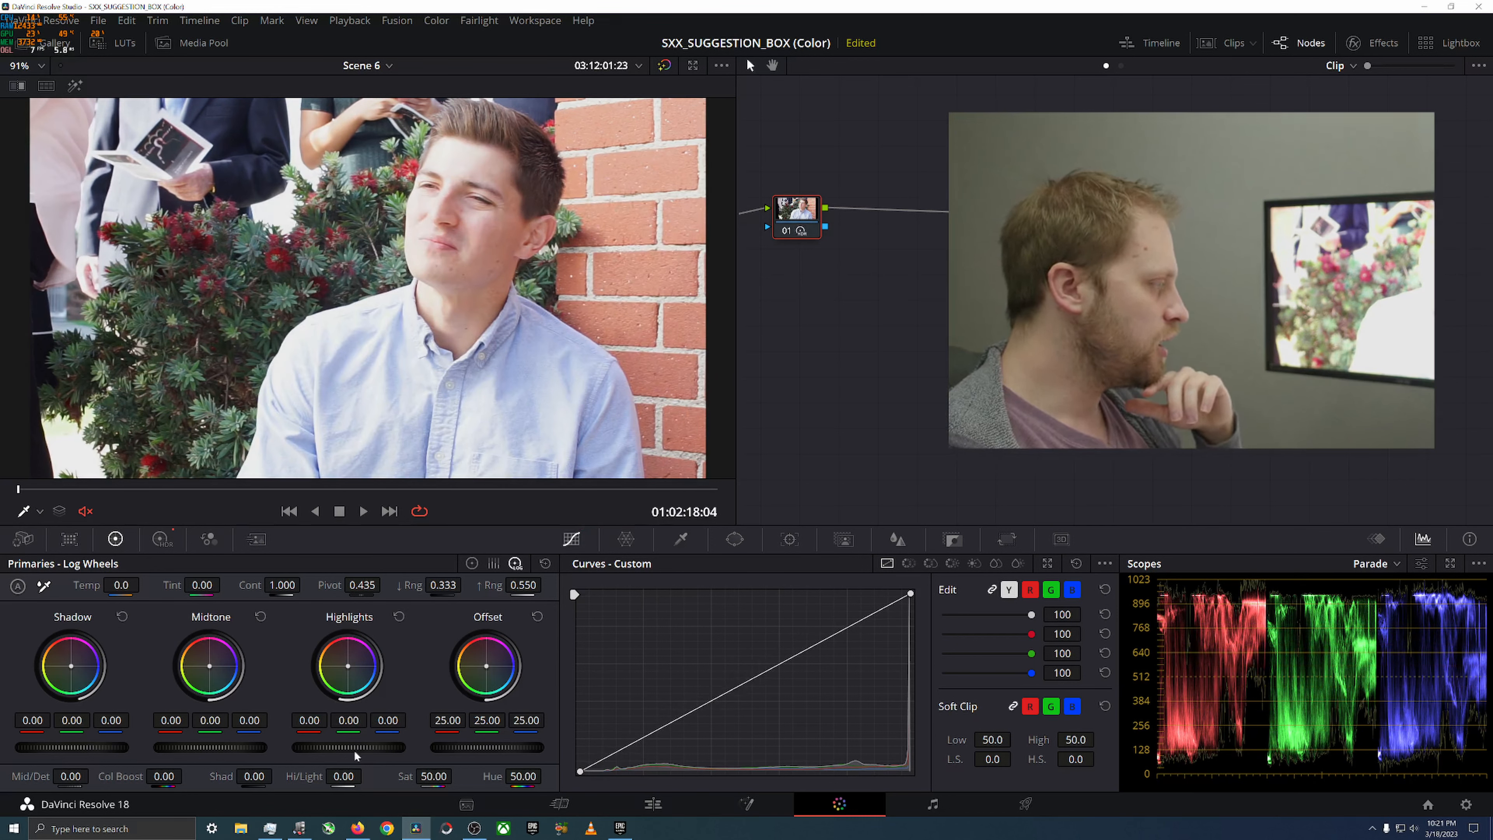
# Lower the Log Highlights on node 01 to about -0.23, and add a serial node after it
pyautogui.moveTo(351, 747); pyautogui.dragTo(320, 747)
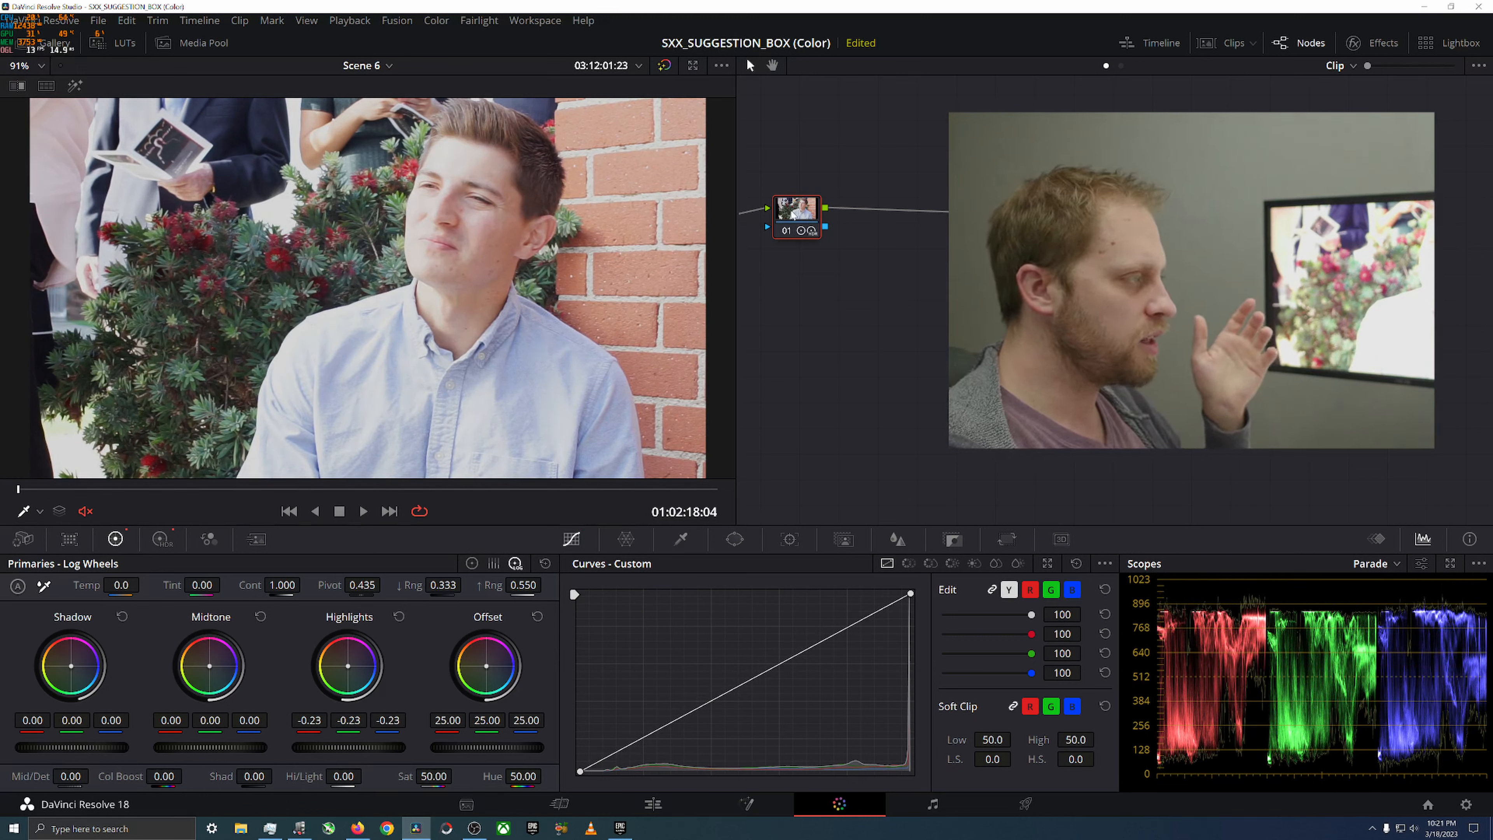
pyautogui.hotkey('alt', 's')
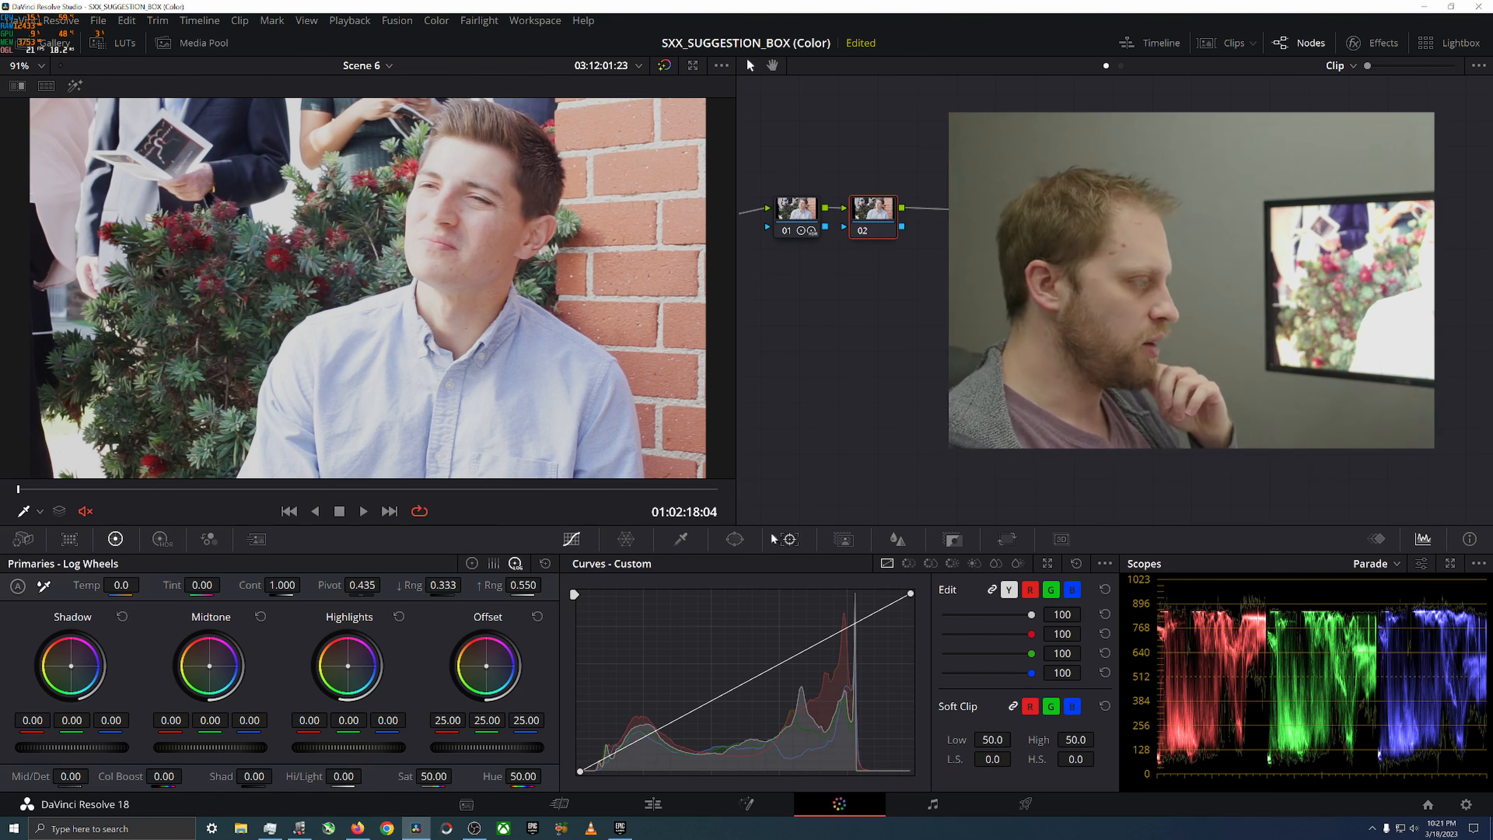
# Draw a closed curve window on node 02 around the seated man's head, shoulders and torso, extending below the frame
pyautogui.click(735, 541)
pyautogui.click(594, 746)
pyautogui.scroll(-2, 234, 481)
pyautogui.click(244, 460)
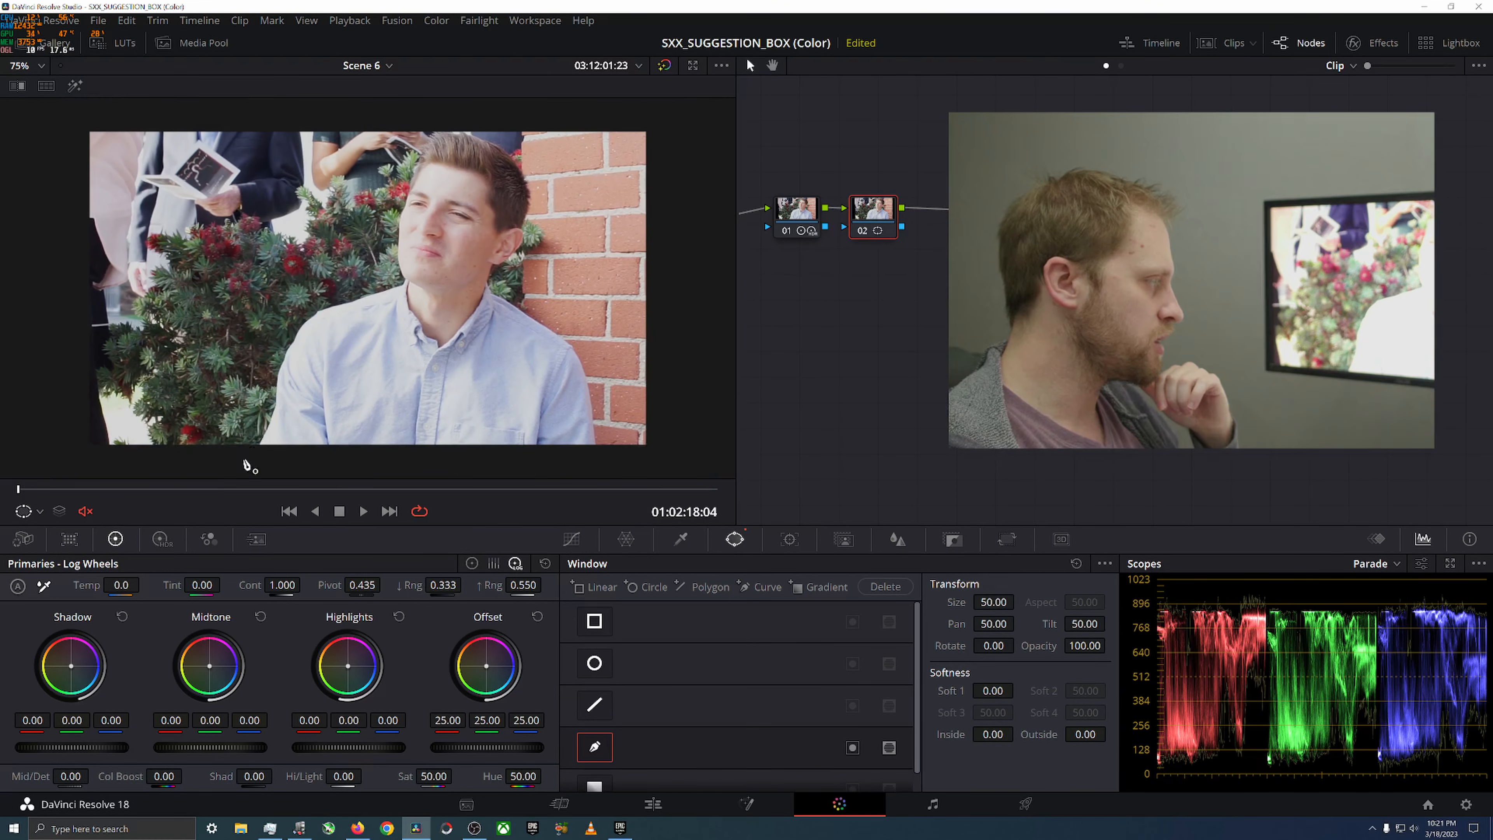
pyautogui.click(292, 330)
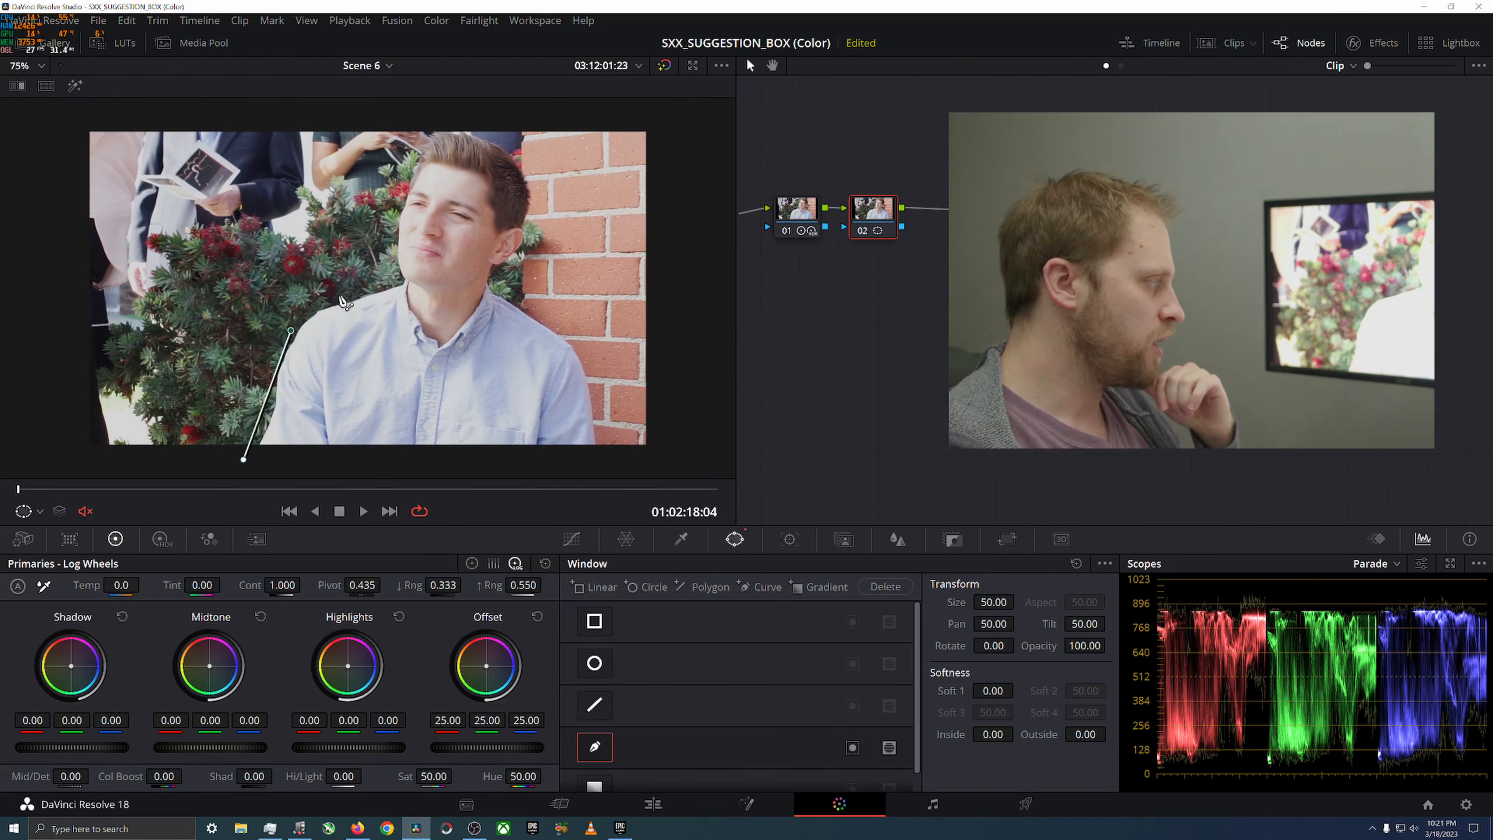
pyautogui.click(382, 283)
pyautogui.click(406, 190)
pyautogui.click(425, 139)
pyautogui.click(513, 145)
pyautogui.click(547, 185)
pyautogui.click(529, 241)
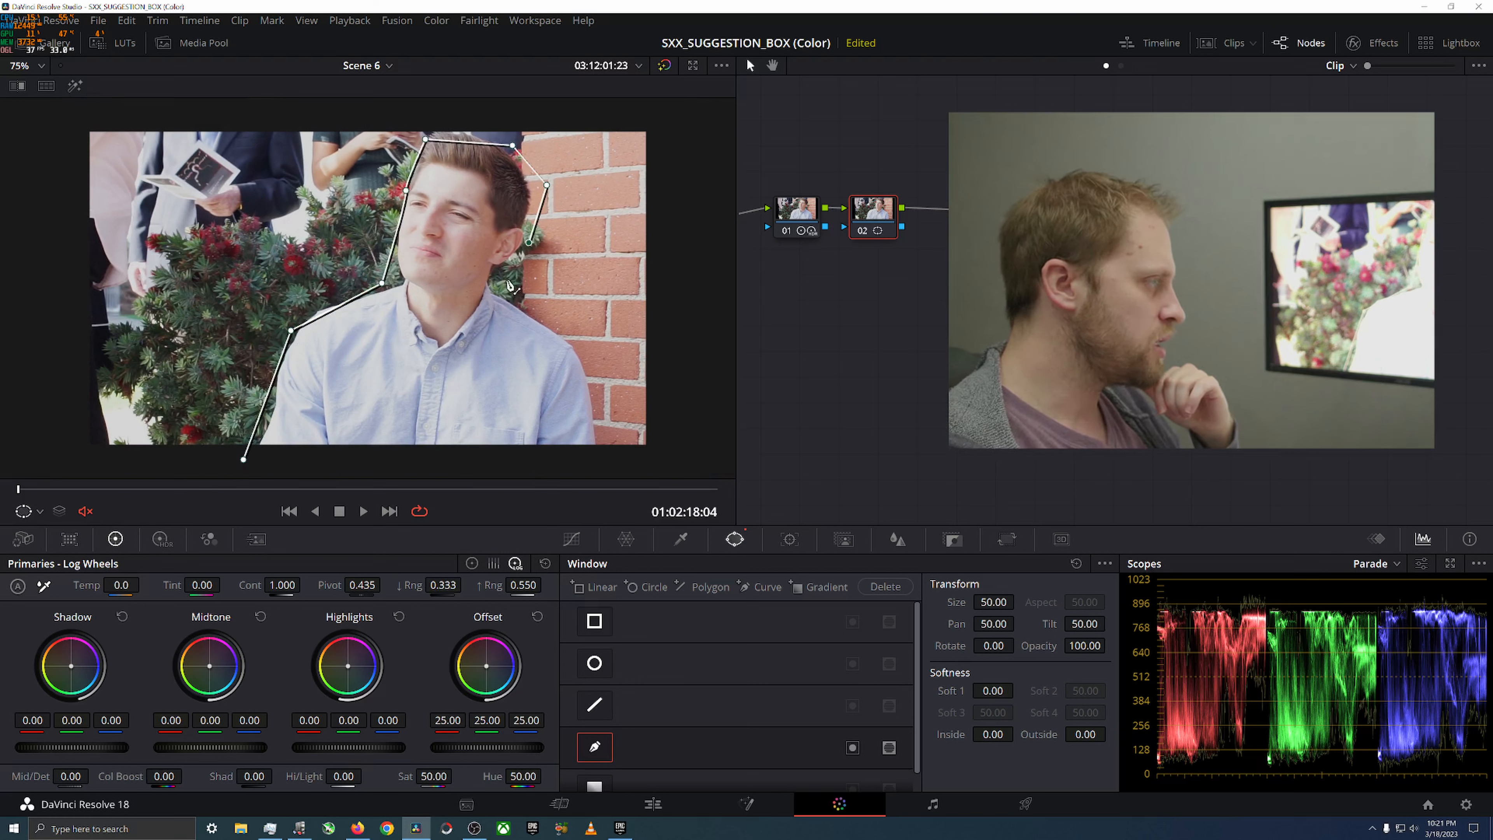
pyautogui.click(500, 286)
pyautogui.click(528, 309)
pyautogui.click(582, 351)
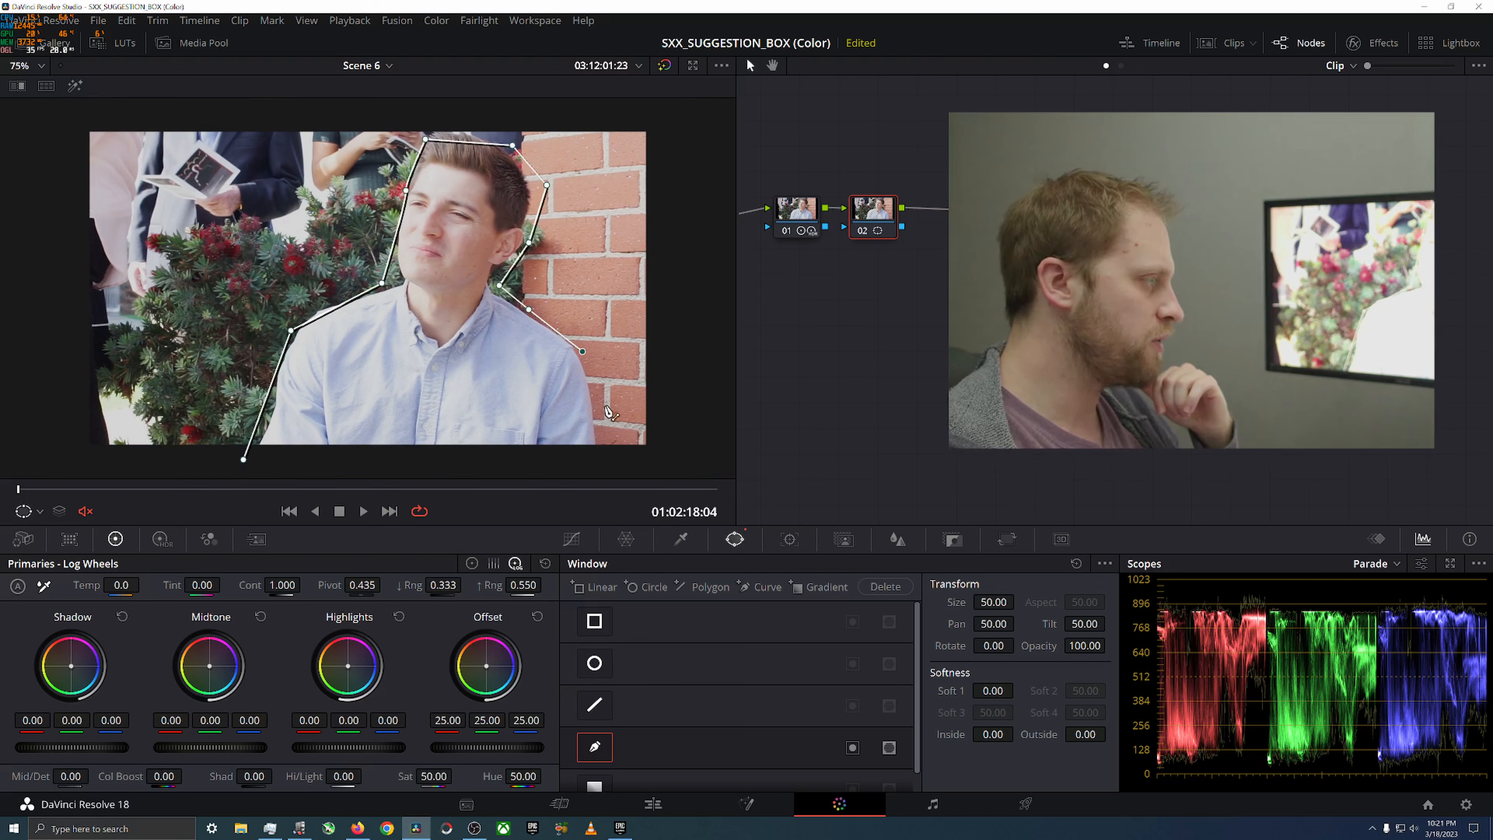
pyautogui.click(603, 425)
pyautogui.click(604, 456)
pyautogui.click(244, 459)
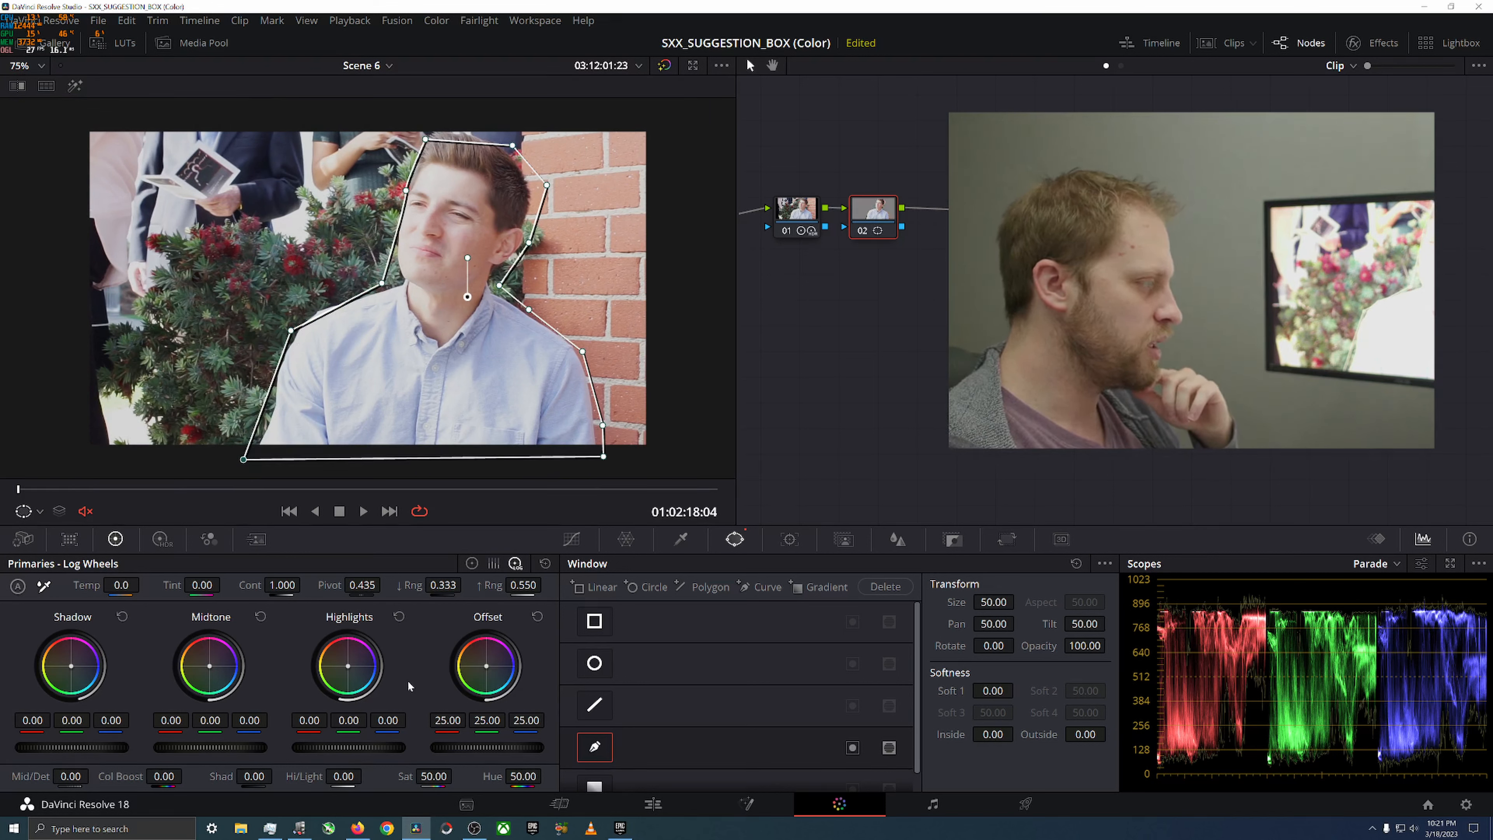
# Try darkening the windowed man by lowering the Log Offset to about 1.15, and reset the Offset
pyautogui.moveTo(487, 747); pyautogui.dragTo(371, 748)
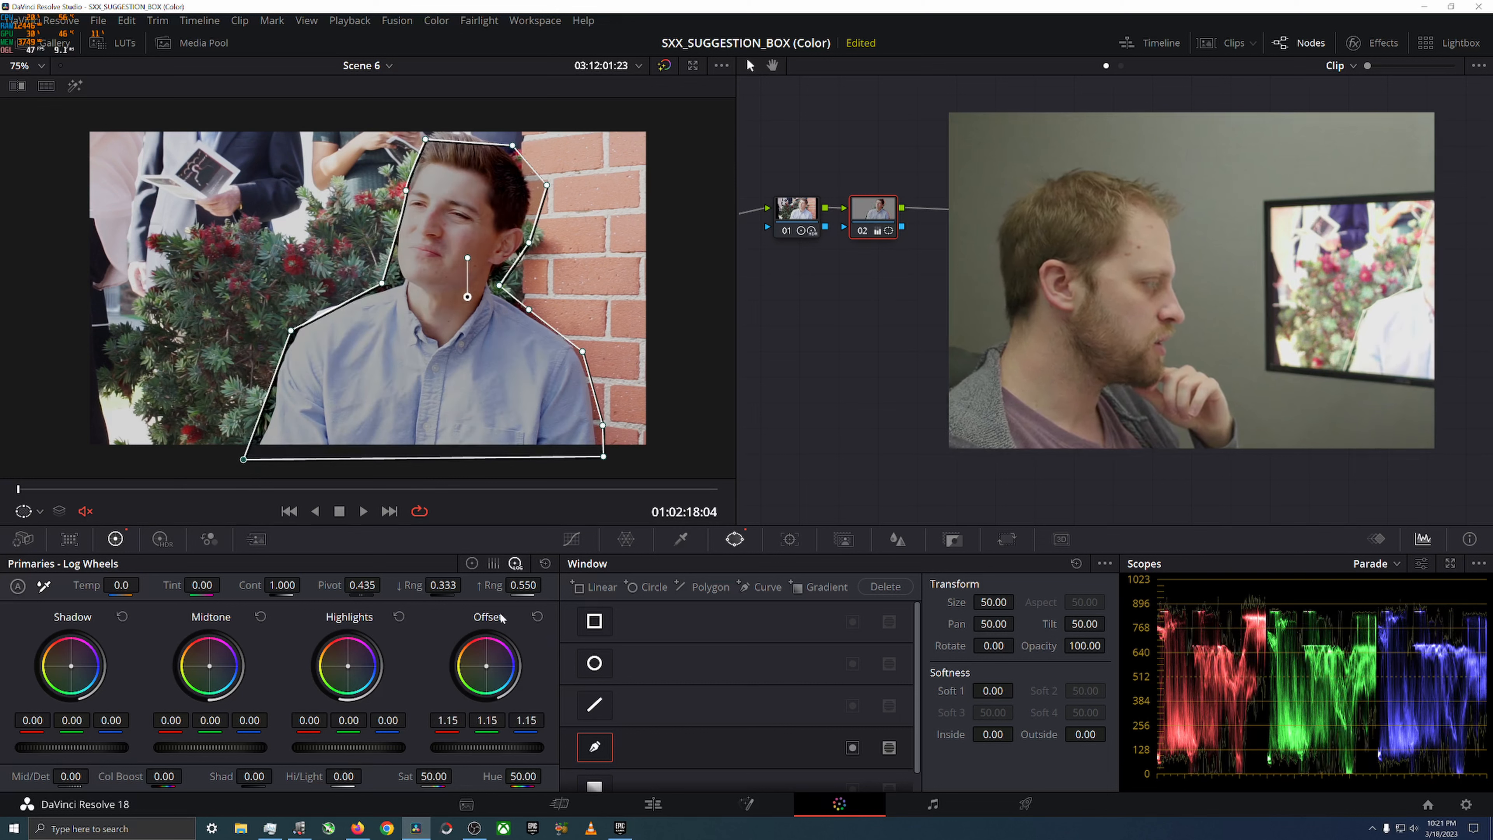
pyautogui.click(537, 617)
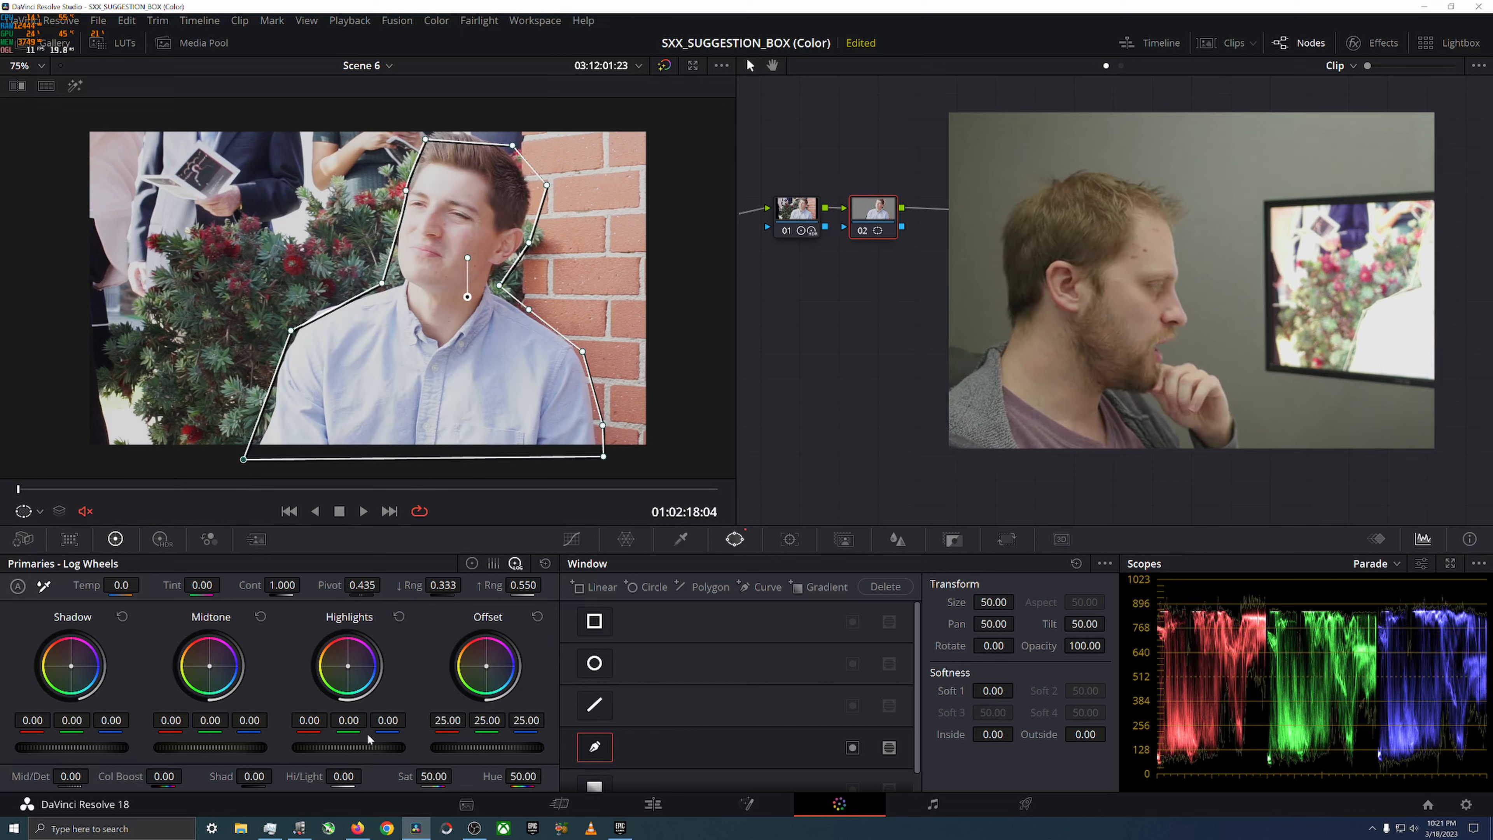
# Try darkening the windowed man by lowering Log Highlights to about -0.44 and adjusting the Midtone, and reset both wheels
pyautogui.moveTo(360, 751); pyautogui.dragTo(336, 751)
pyautogui.moveTo(203, 748); pyautogui.dragTo(227, 748)
pyautogui.click(260, 616)
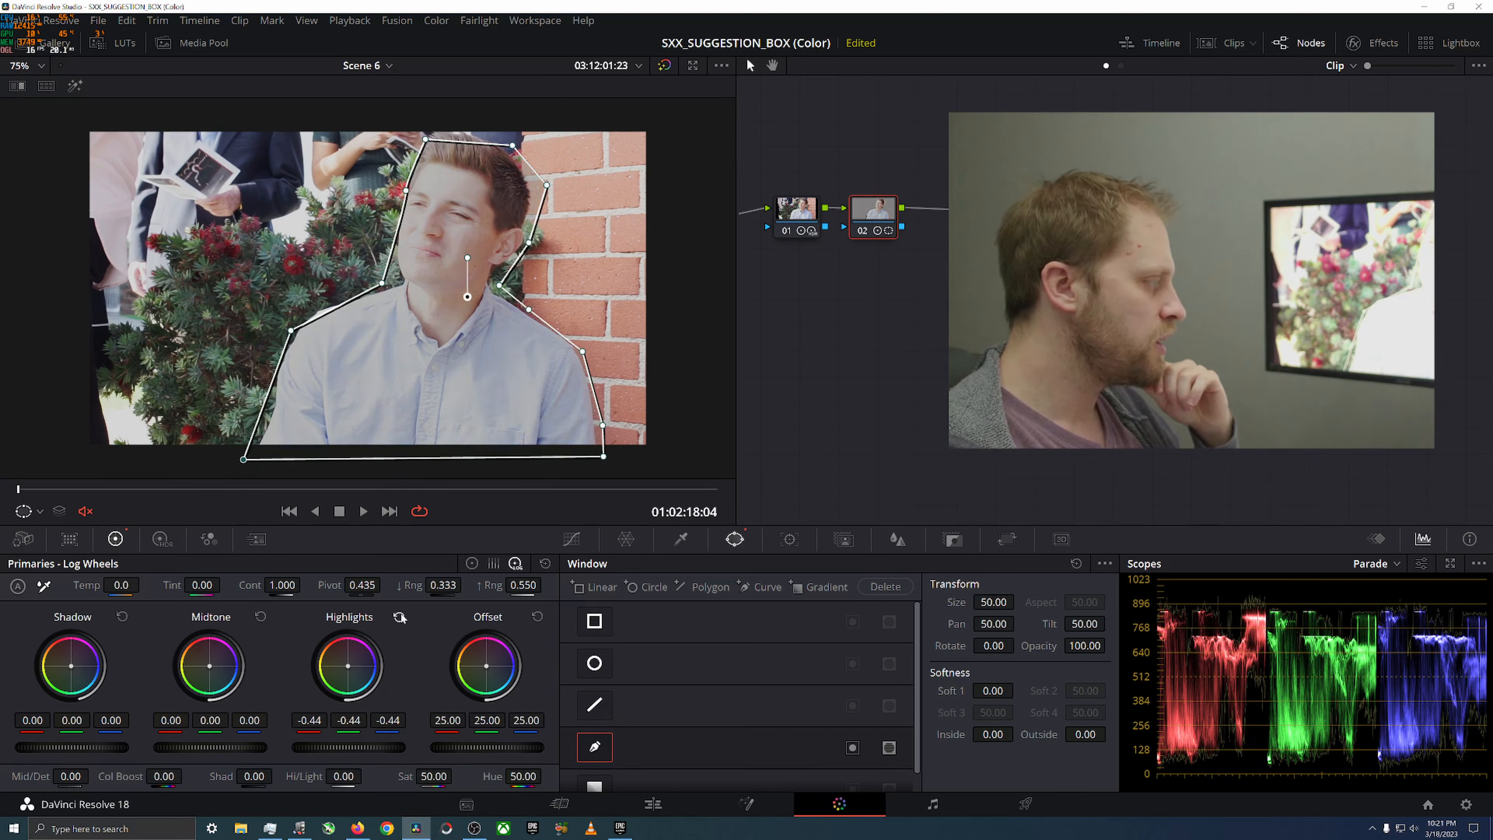
pyautogui.click(400, 616)
# Try darkening the windowed man with the primary wheels by lowering Gain to about 0.84 and raising Contrast to about 1.354
pyautogui.click(471, 563)
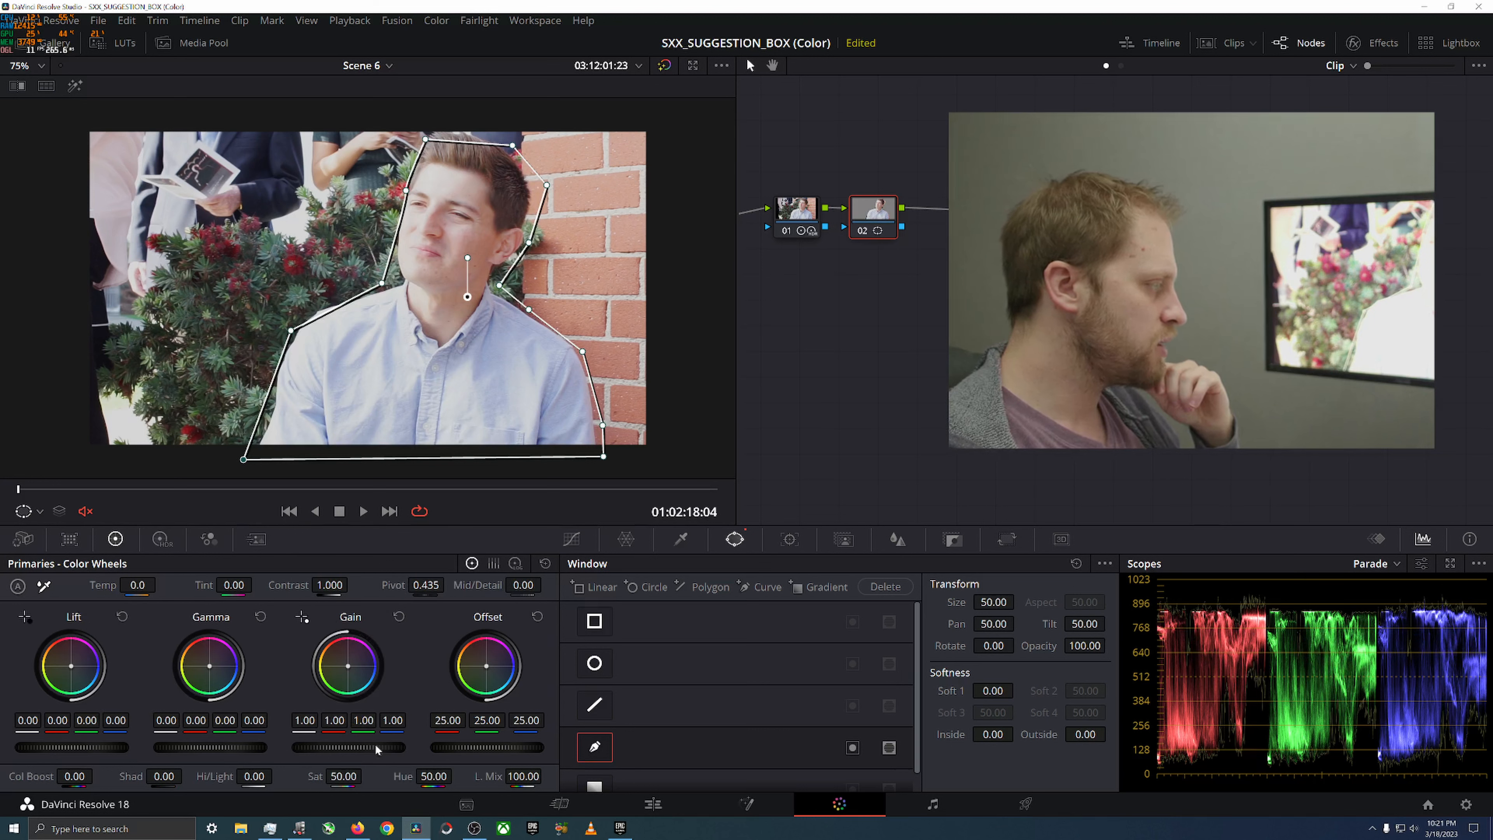
pyautogui.moveTo(344, 748); pyautogui.dragTo(325, 748)
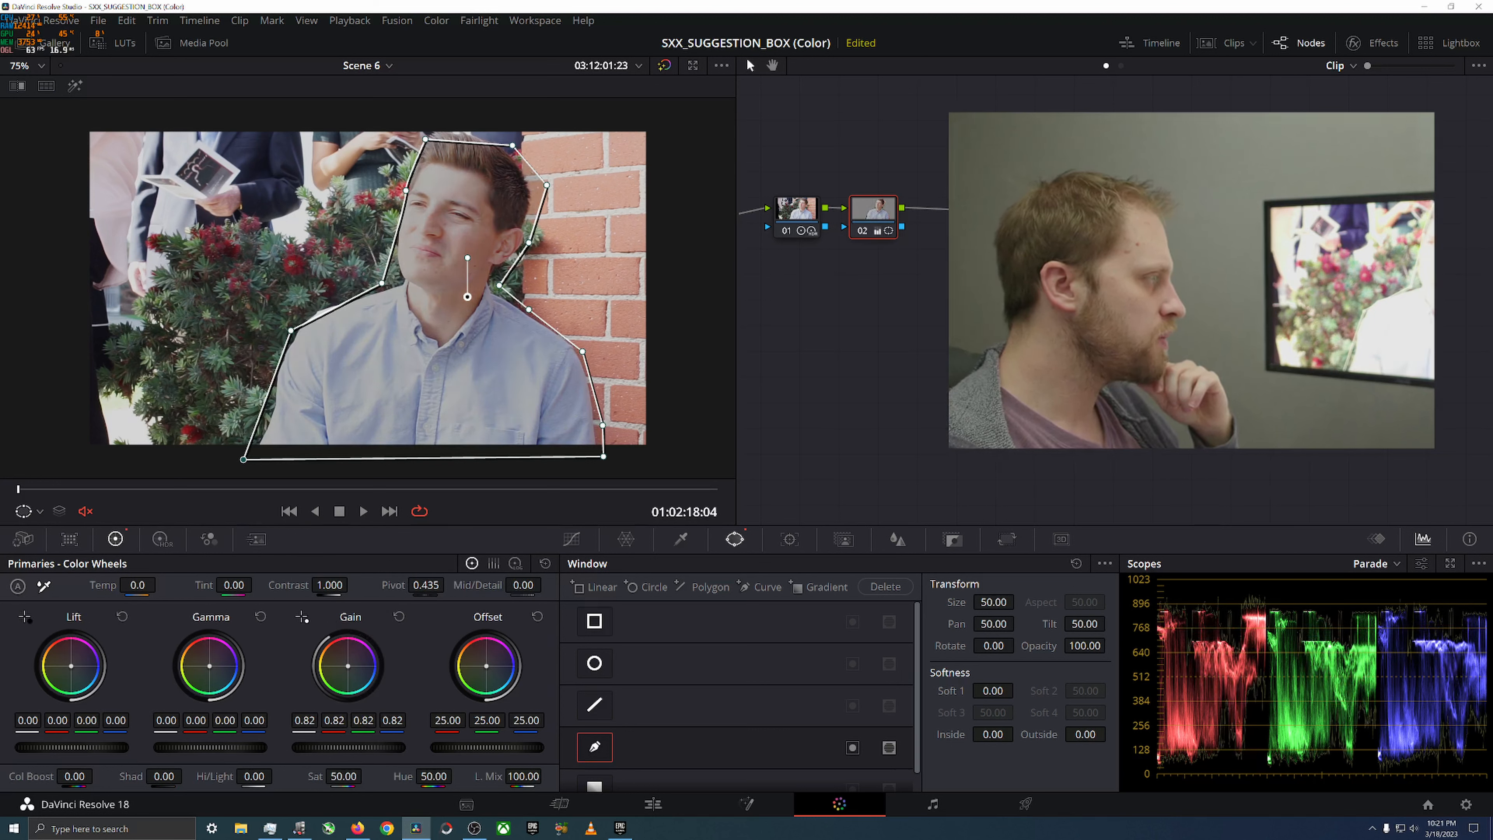
pyautogui.moveTo(330, 585); pyautogui.dragTo(356, 584)
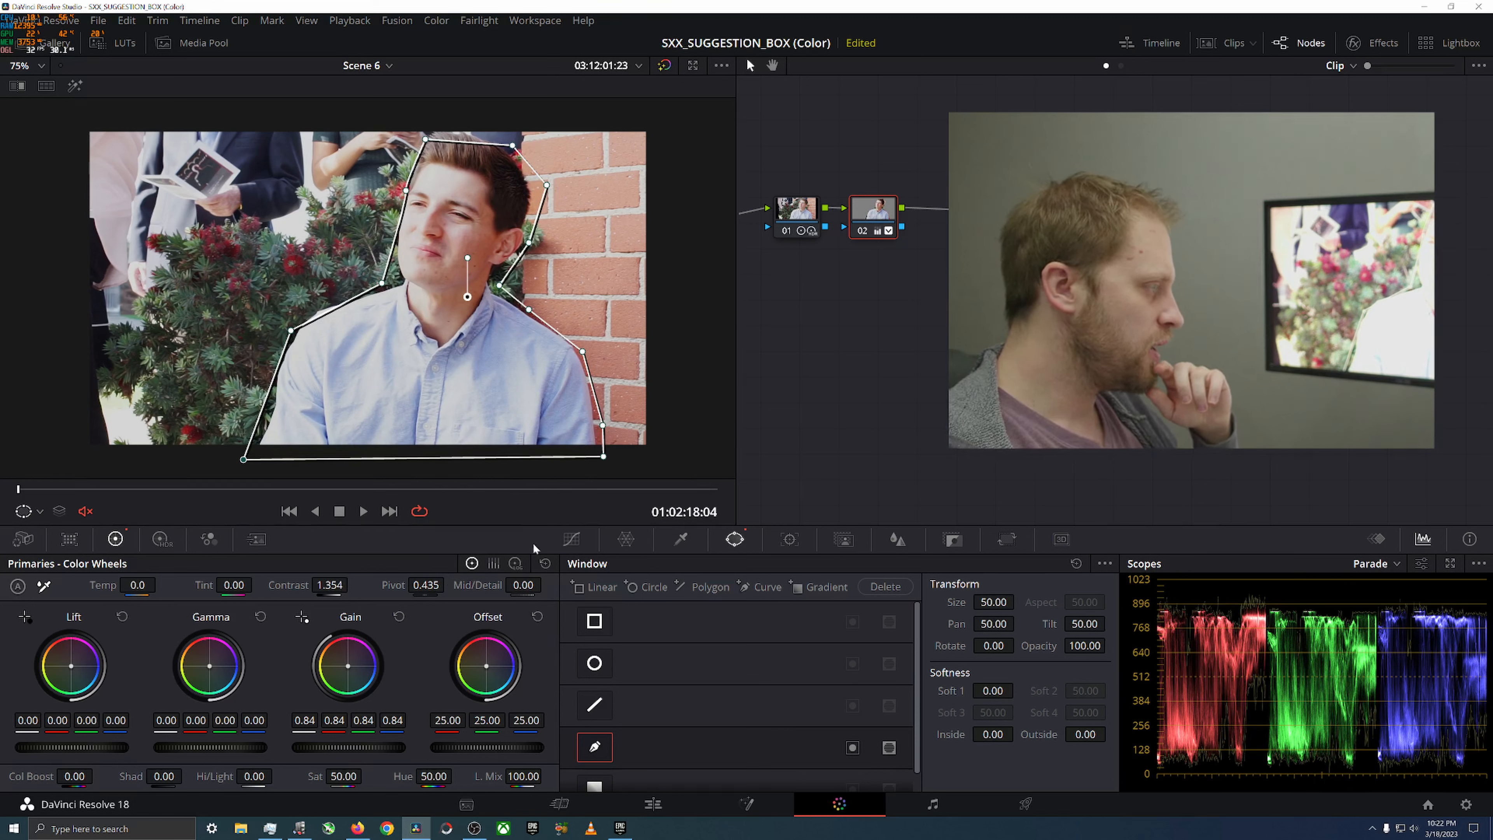
# Reset the primary corrections on node 02 and lower its Offset to about -12.10
pyautogui.click(544, 564)
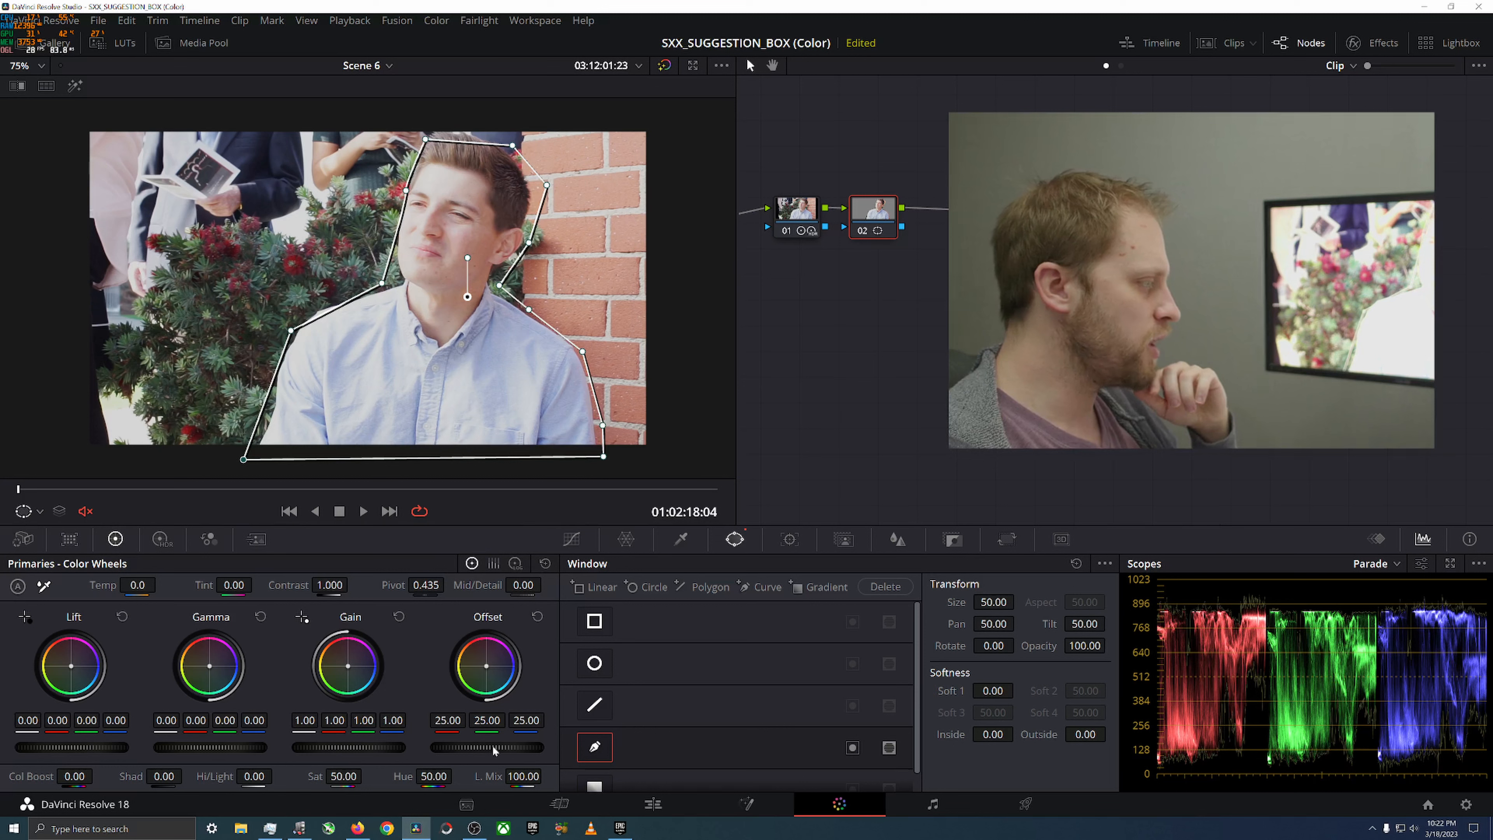
pyautogui.moveTo(494, 751); pyautogui.dragTo(459, 750)
pyautogui.moveTo(487, 748); pyautogui.dragTo(438, 748)
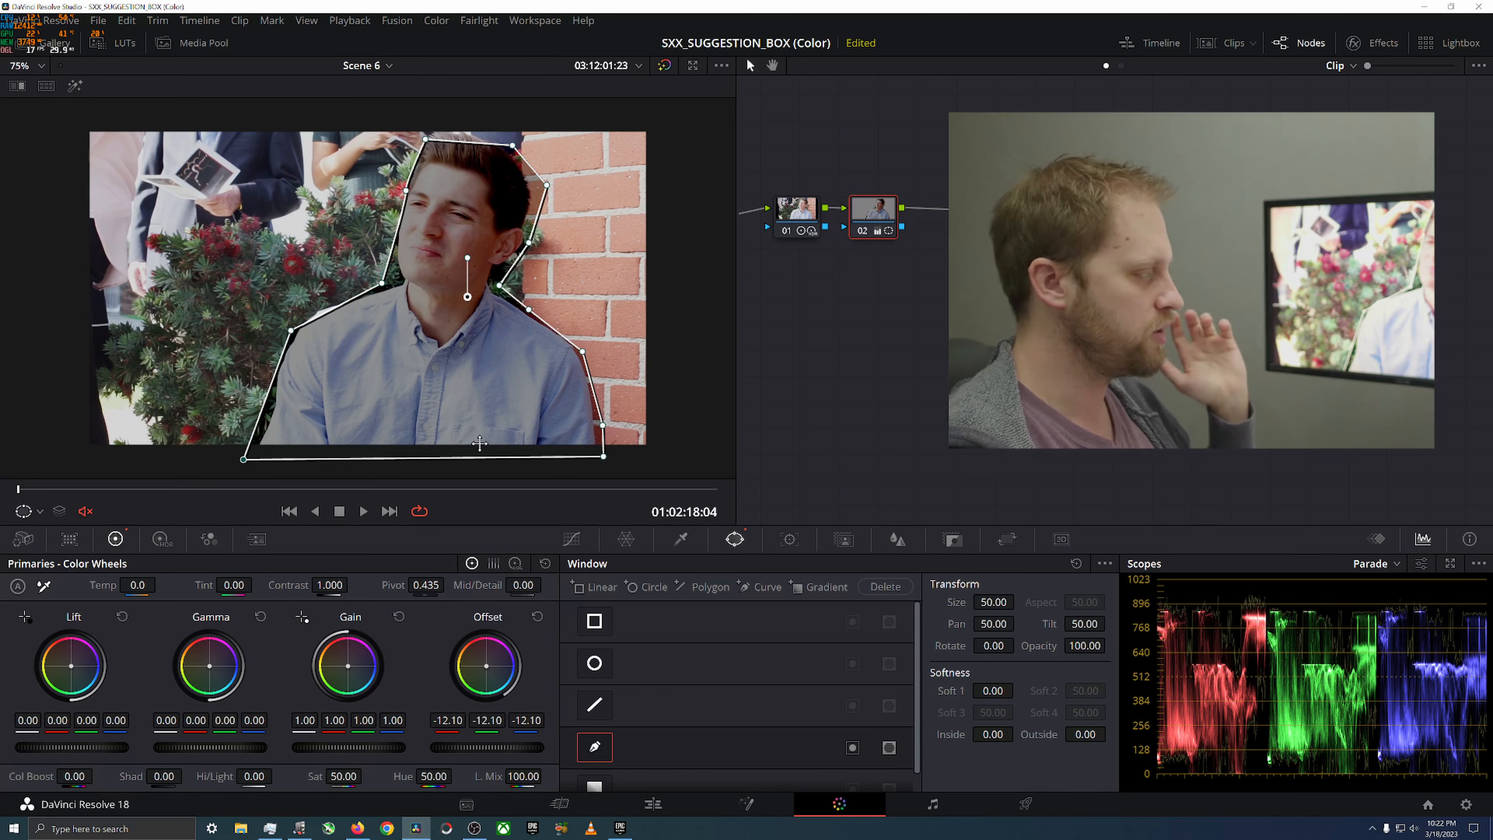
# Compare clip 57 with clip 58 in a split-screen view set to Selected Clips
pyautogui.click(1227, 47)
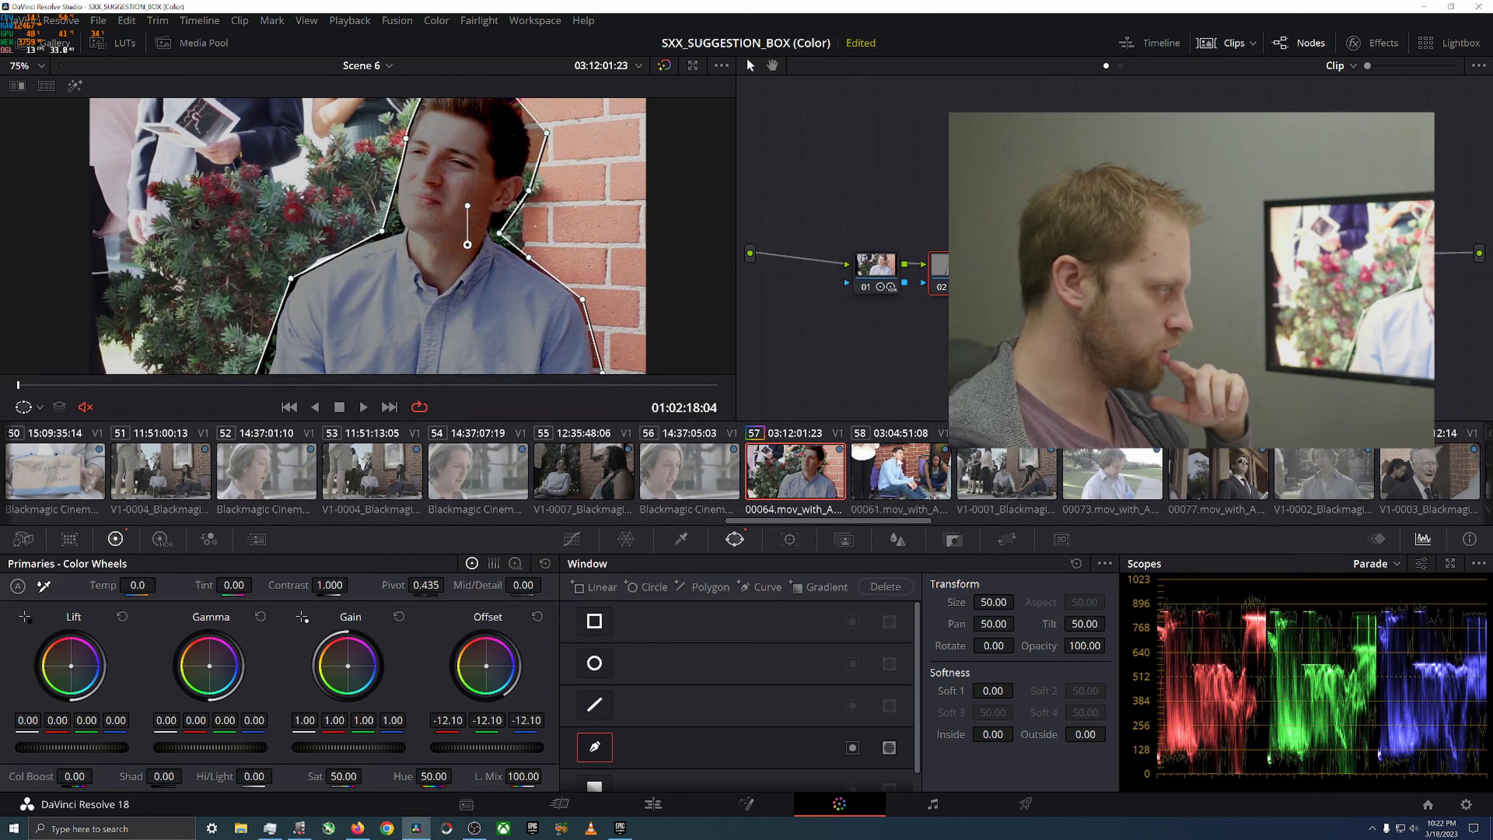
pyautogui.keyDown('ctrl'); pyautogui.click(913, 466); pyautogui.keyUp('ctrl')
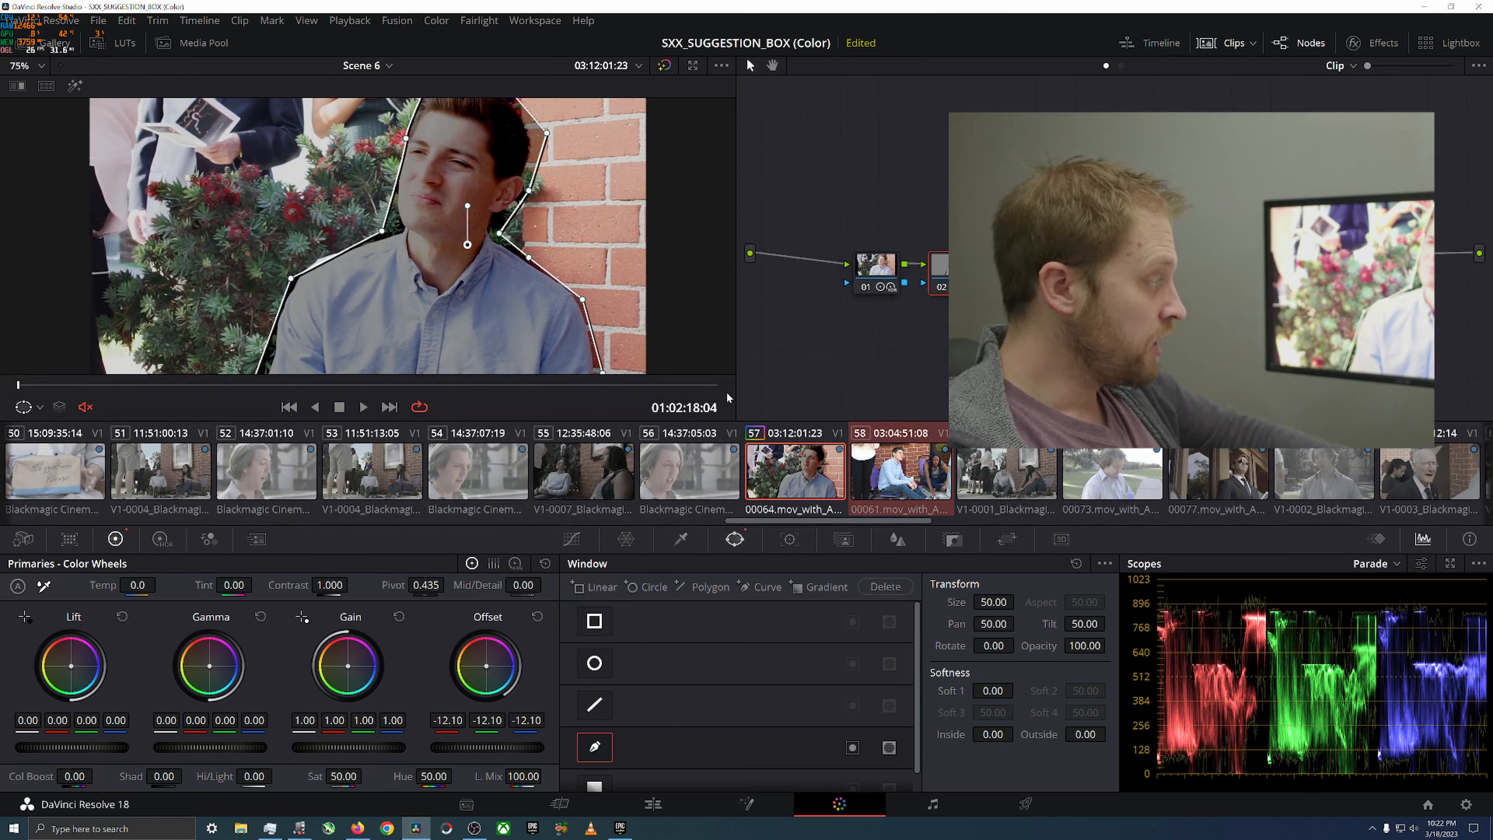
pyautogui.click(24, 90)
pyautogui.click(677, 86)
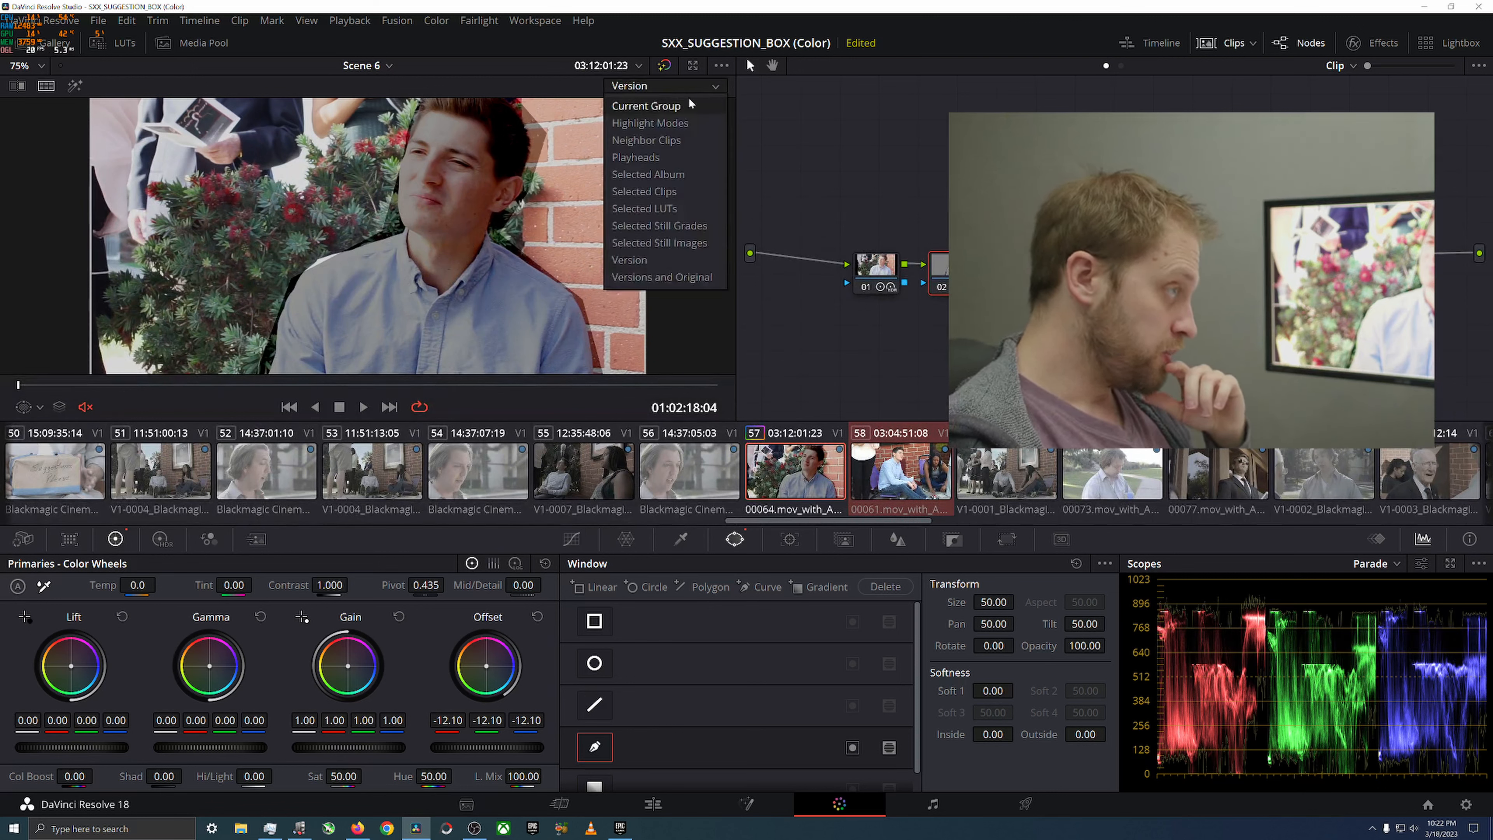
pyautogui.click(670, 140)
pyautogui.click(659, 86)
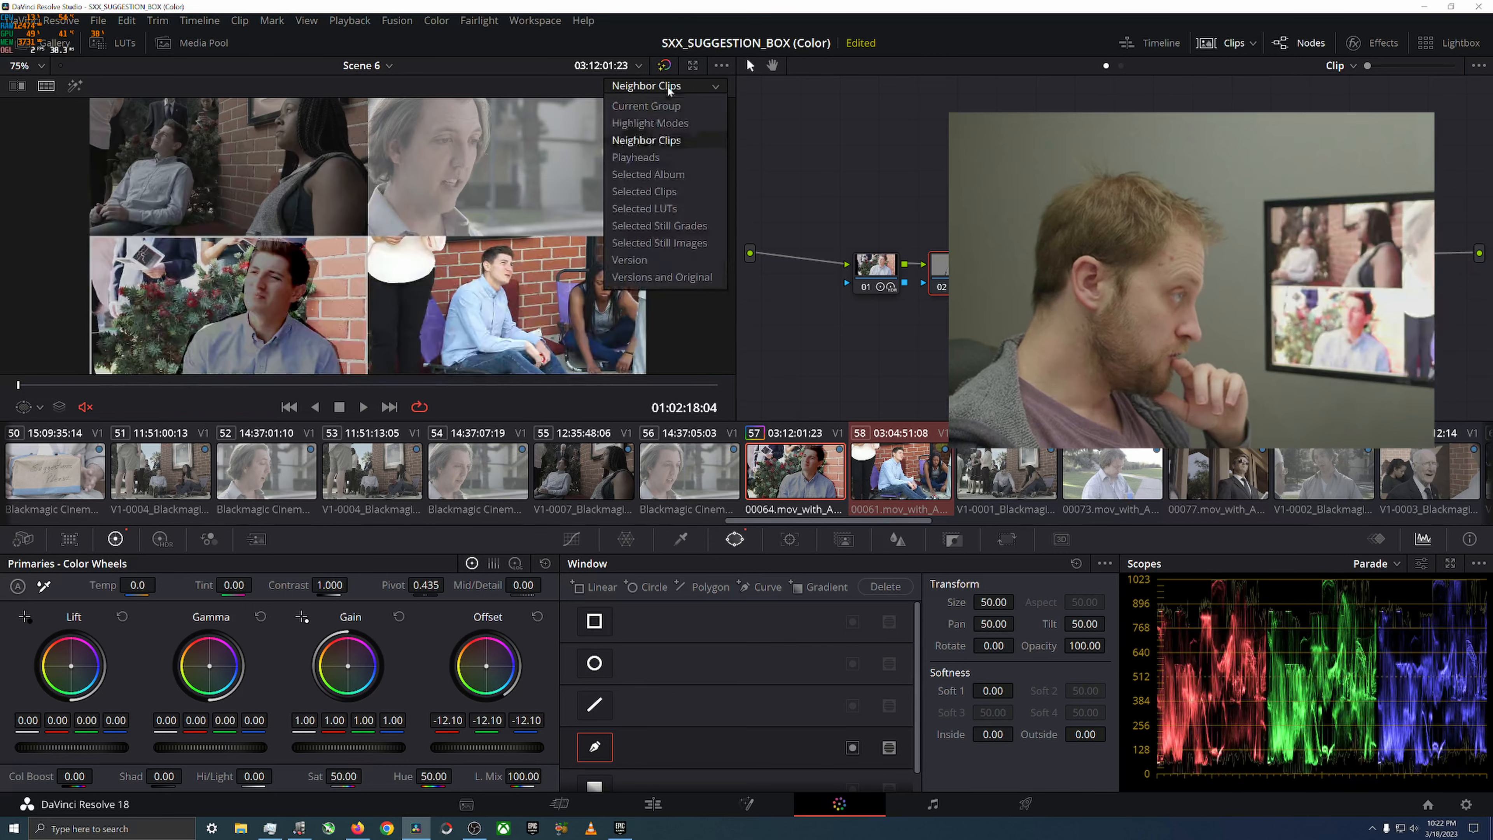
pyautogui.click(674, 194)
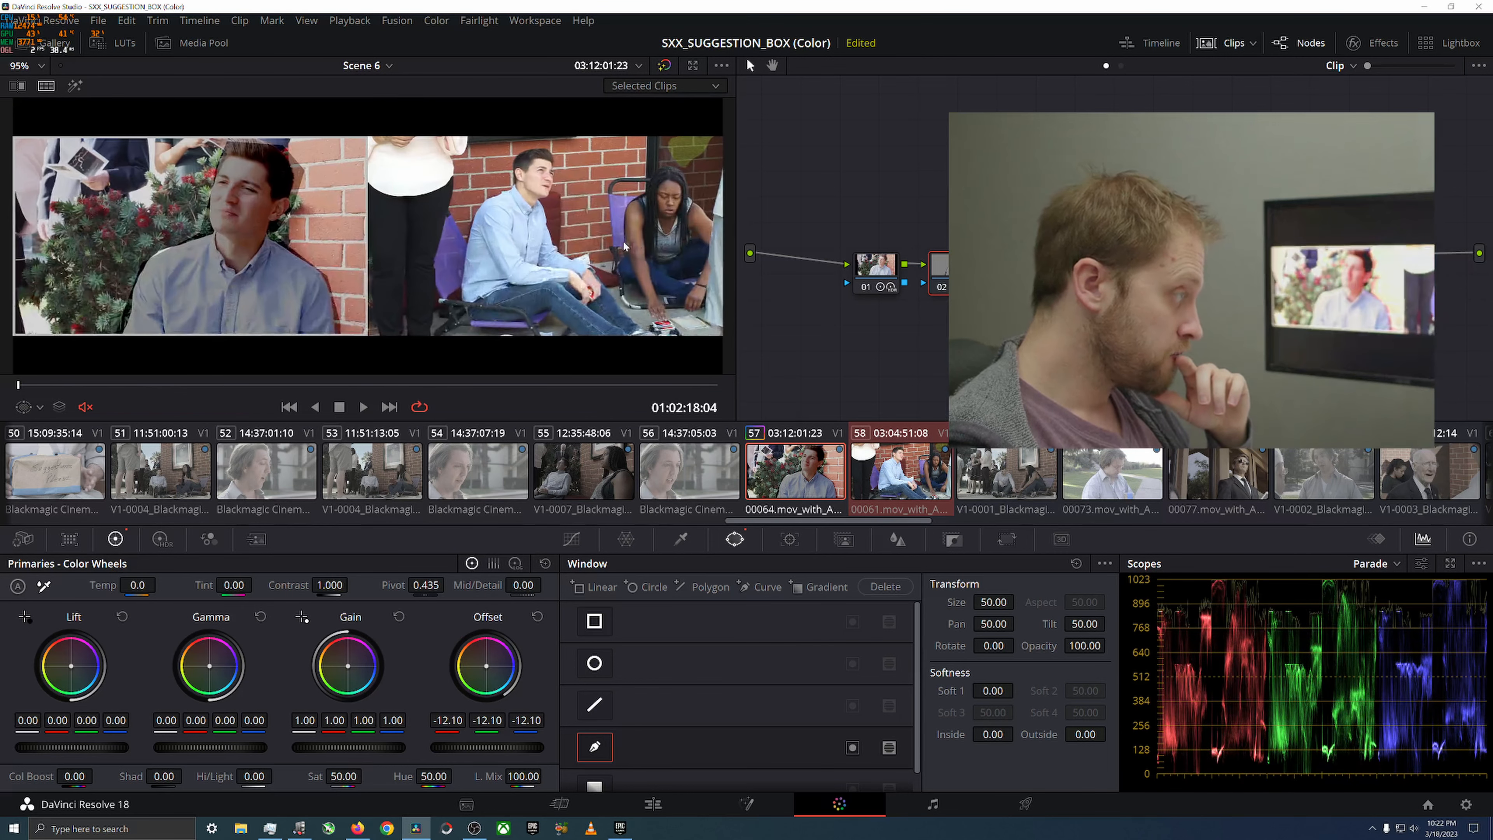
pyautogui.click(1217, 47)
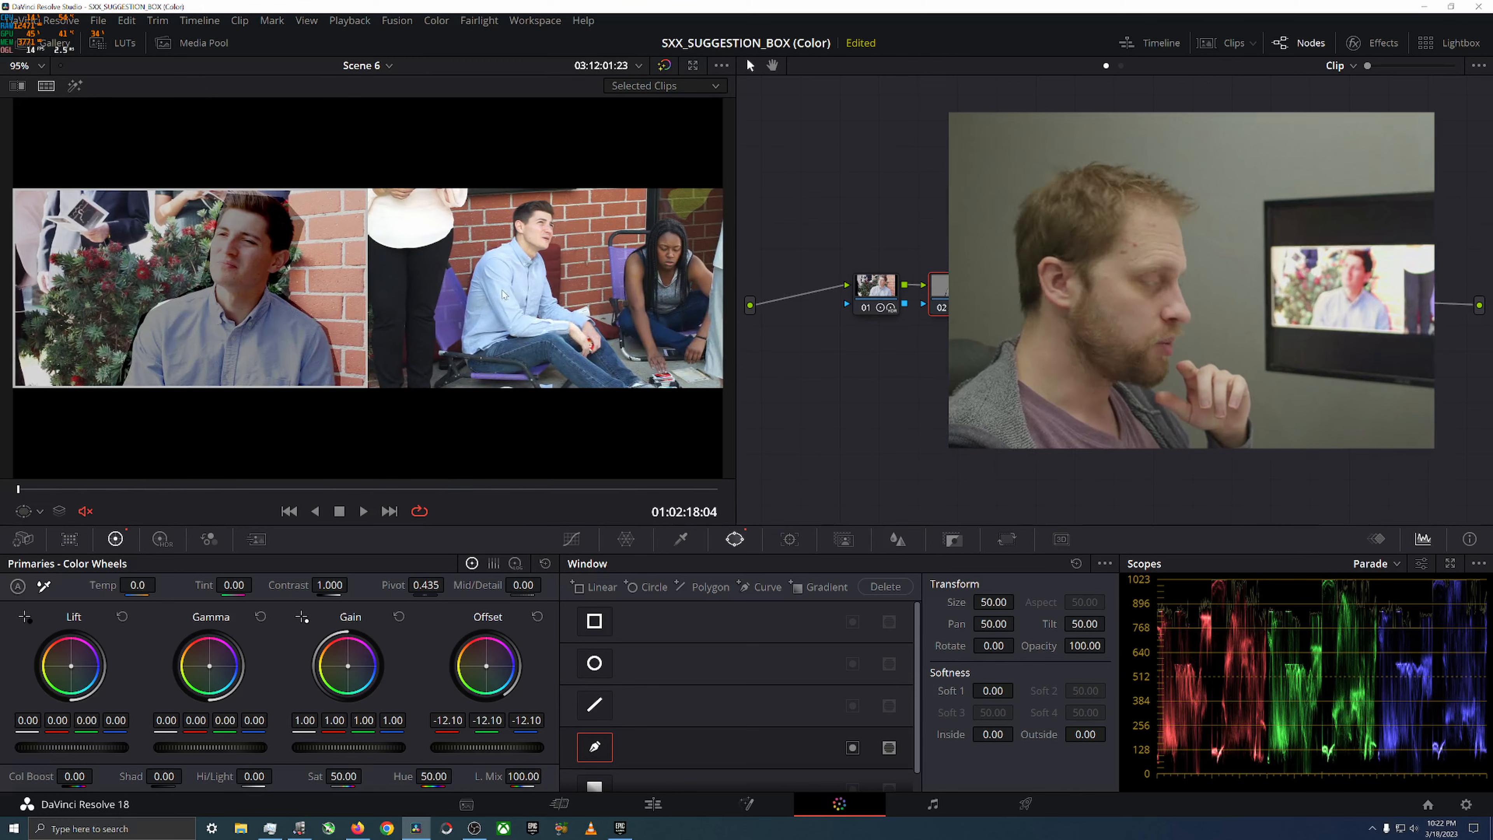
pyautogui.scroll(2, 503, 294)
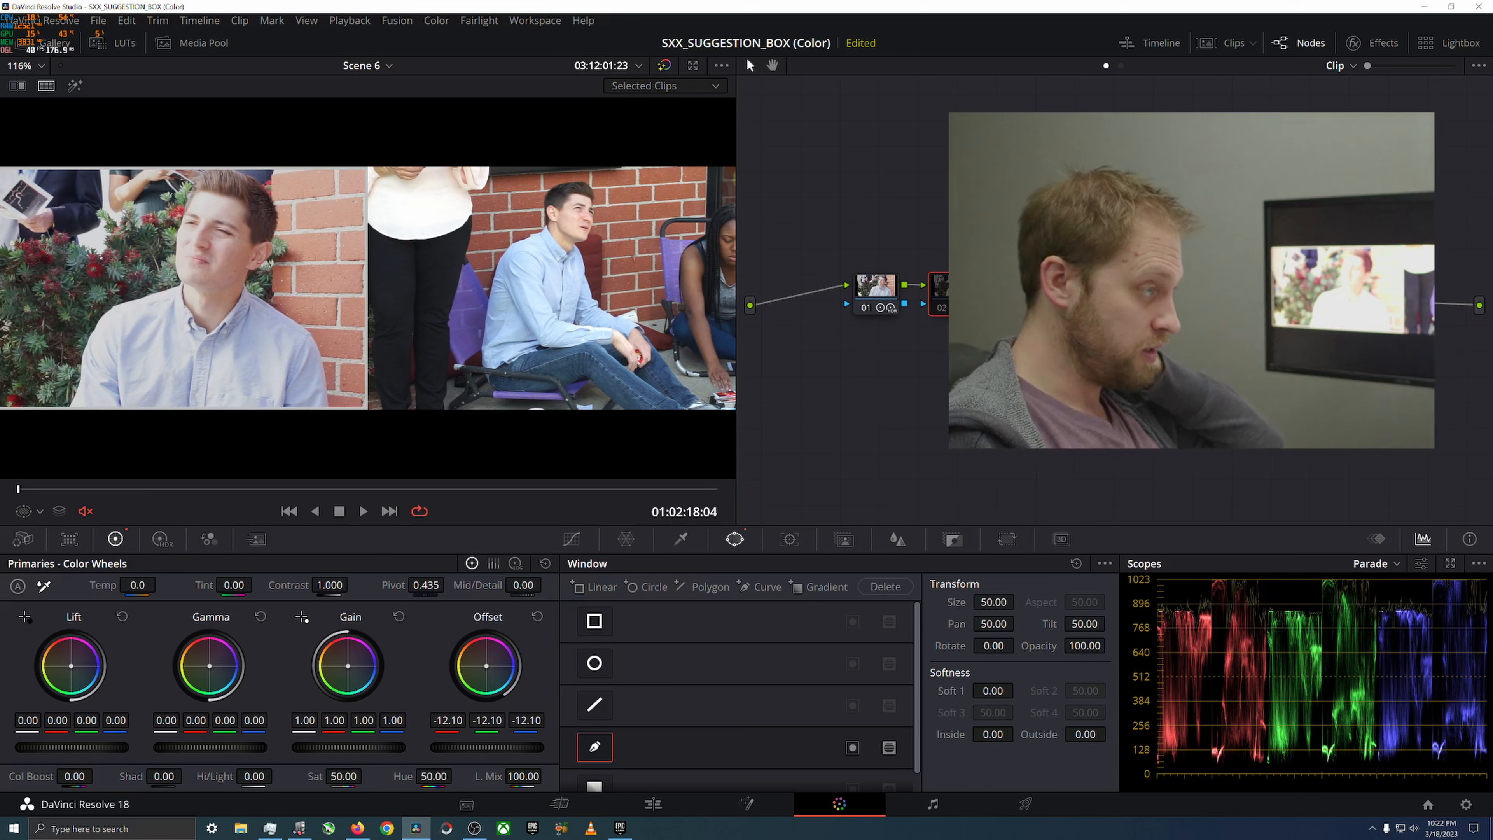
# Reset node 02 including its window, and try darkening the whole shot with Offset at about -8.10 and HDR Light exposure at about -0.75
pyautogui.rightClick(953, 307)
pyautogui.click(993, 365)
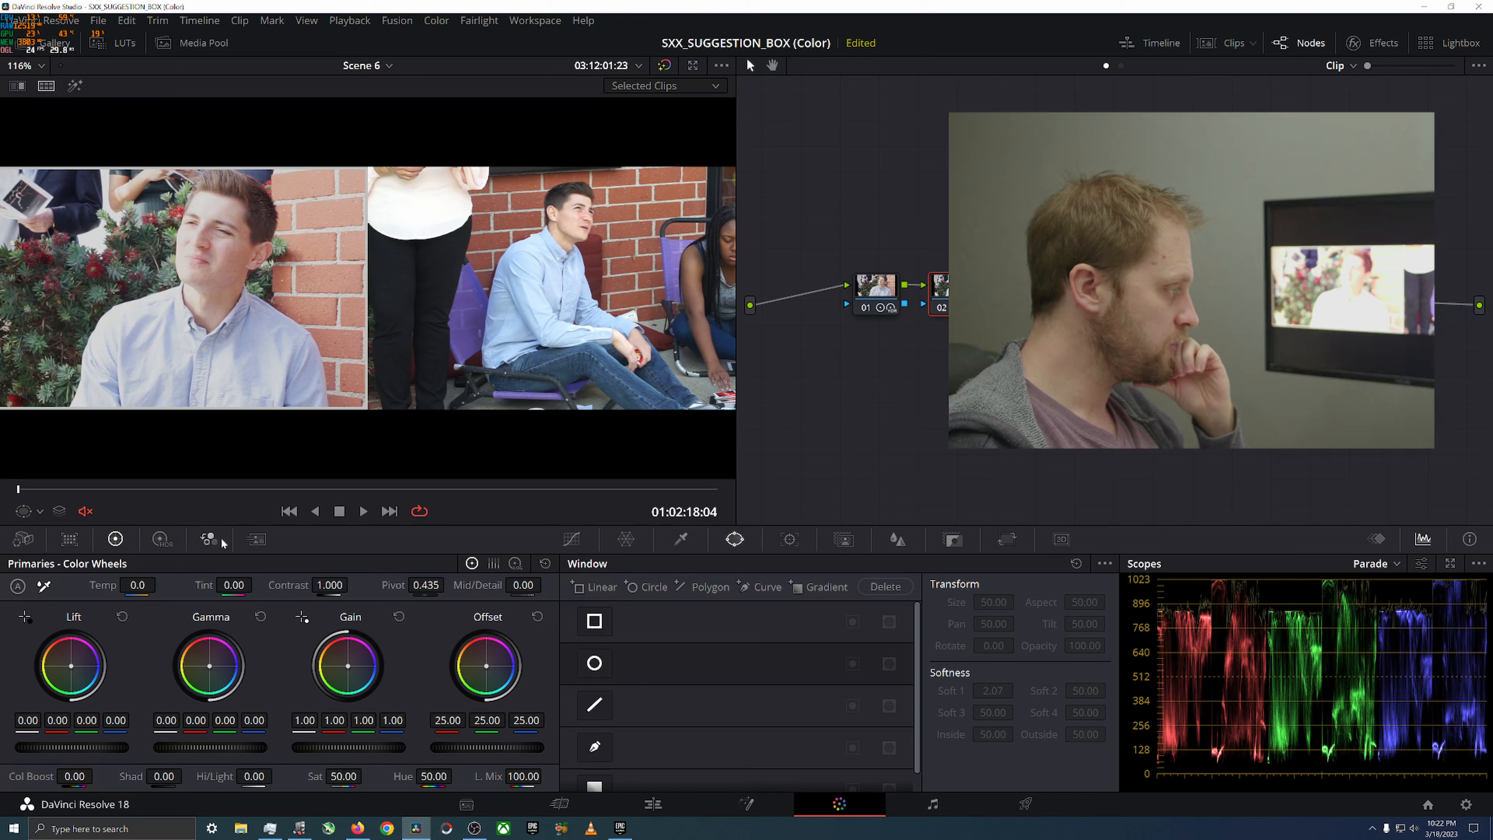
pyautogui.moveTo(512, 754); pyautogui.dragTo(399, 754)
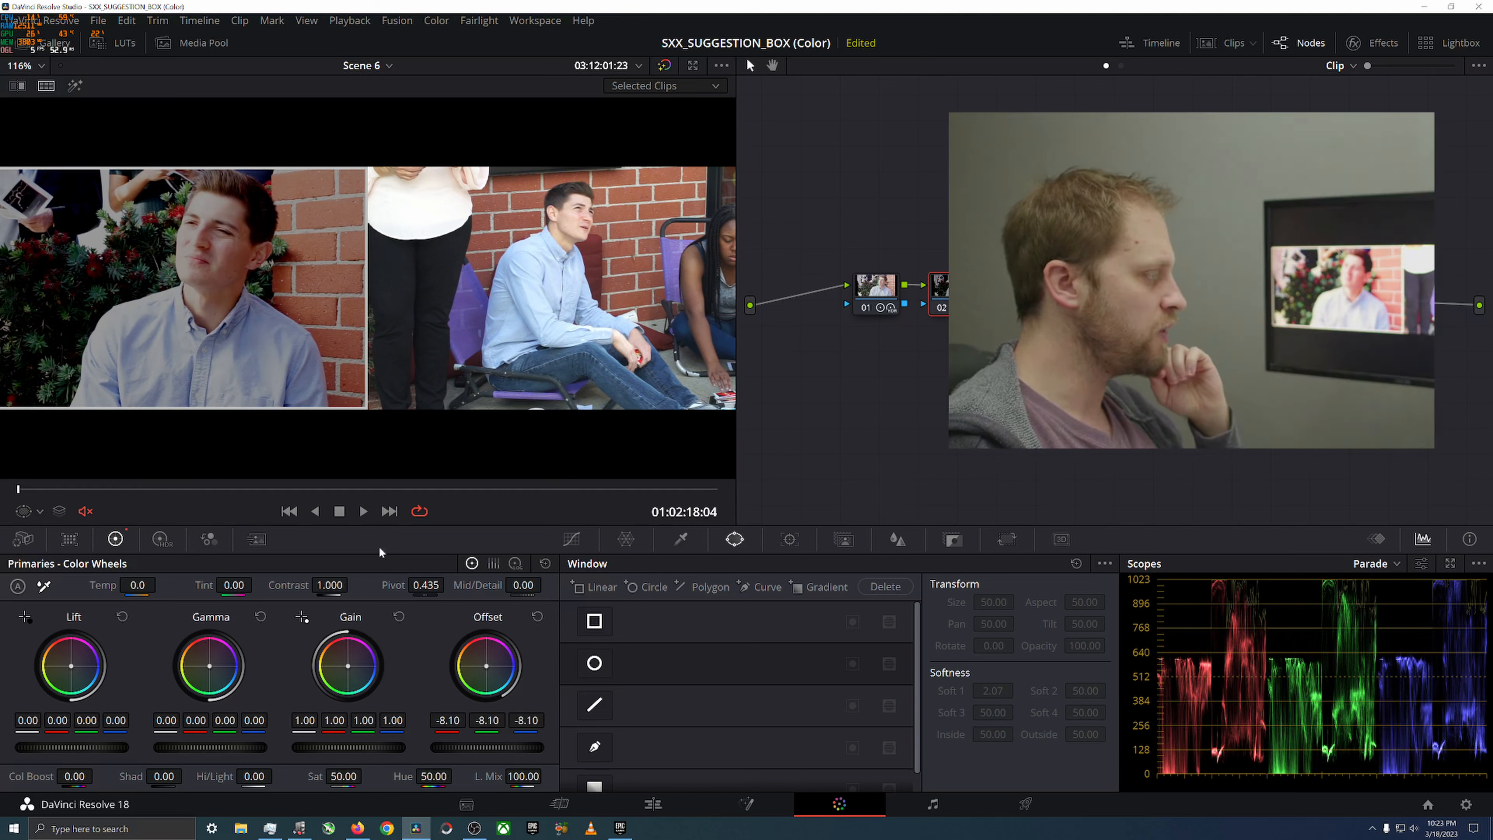
pyautogui.click(162, 539)
pyautogui.moveTo(319, 726); pyautogui.dragTo(297, 727)
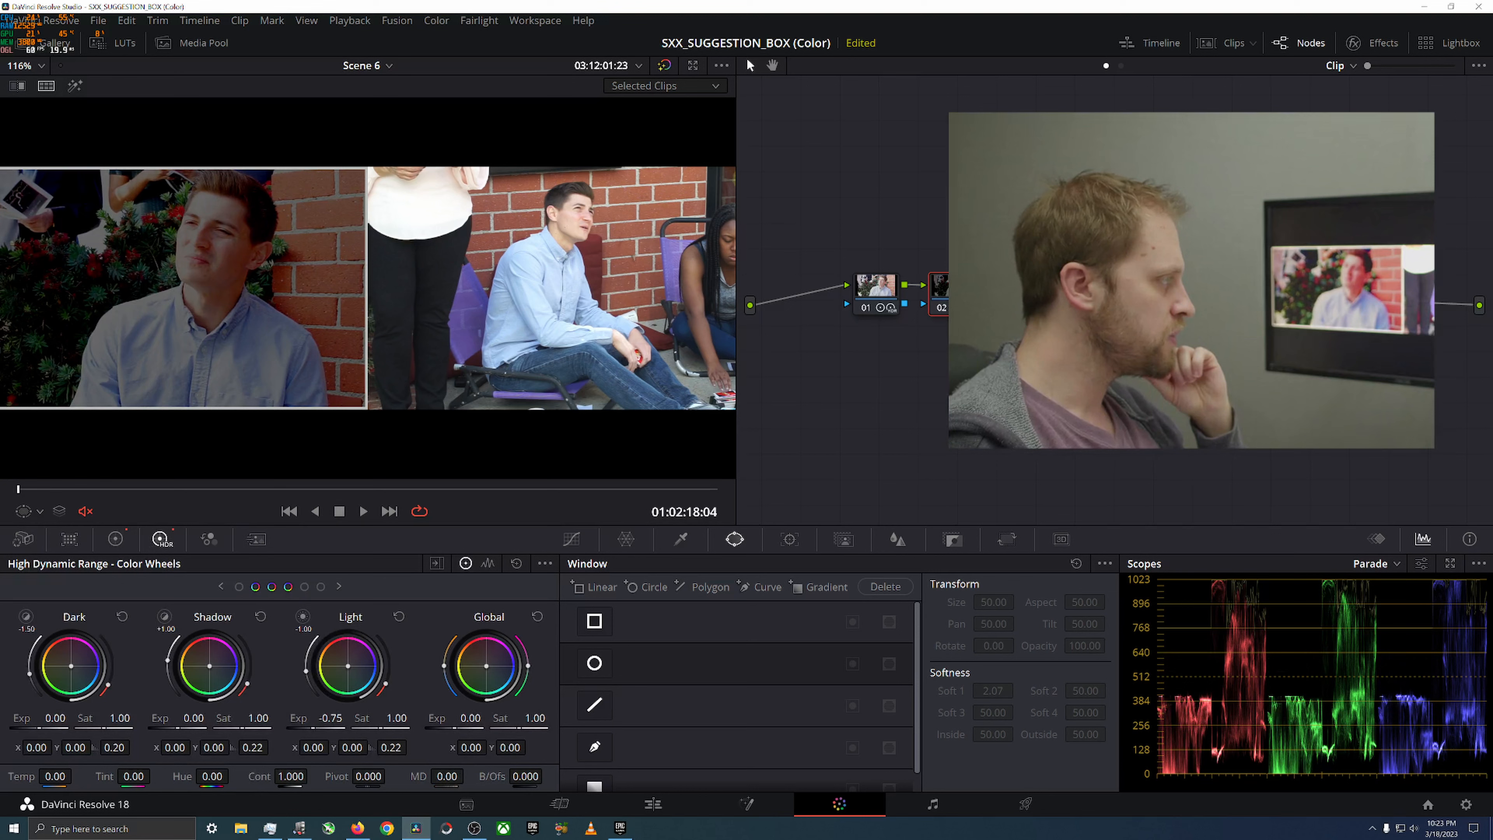
# Reset all grades and nodes on the Scene 6 close-up, and reposition node 01 in the node graph
pyautogui.rightClick(999, 377)
pyautogui.click(1046, 429)
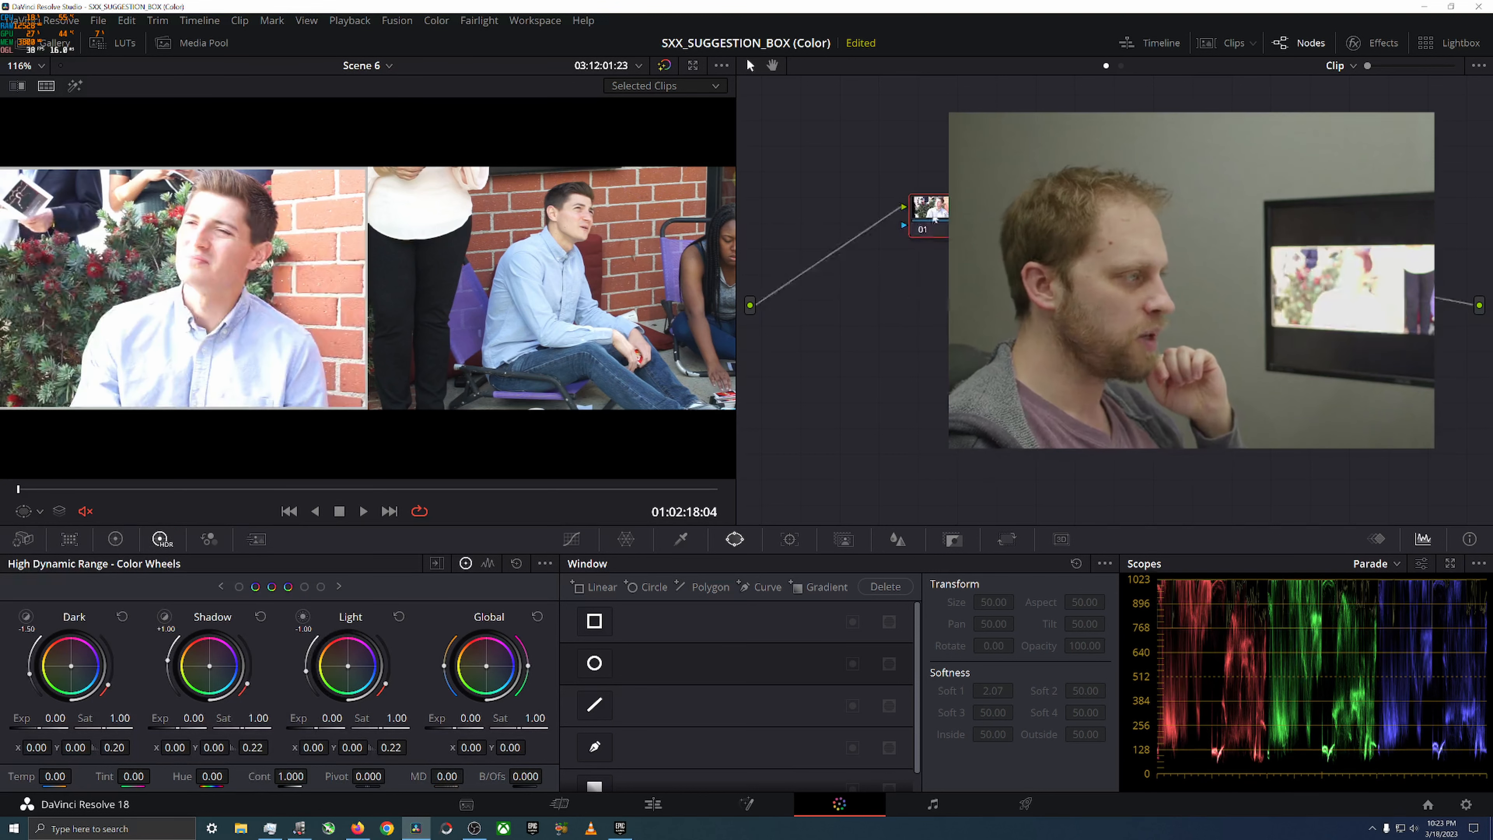
pyautogui.moveTo(890, 258); pyautogui.dragTo(884, 267)
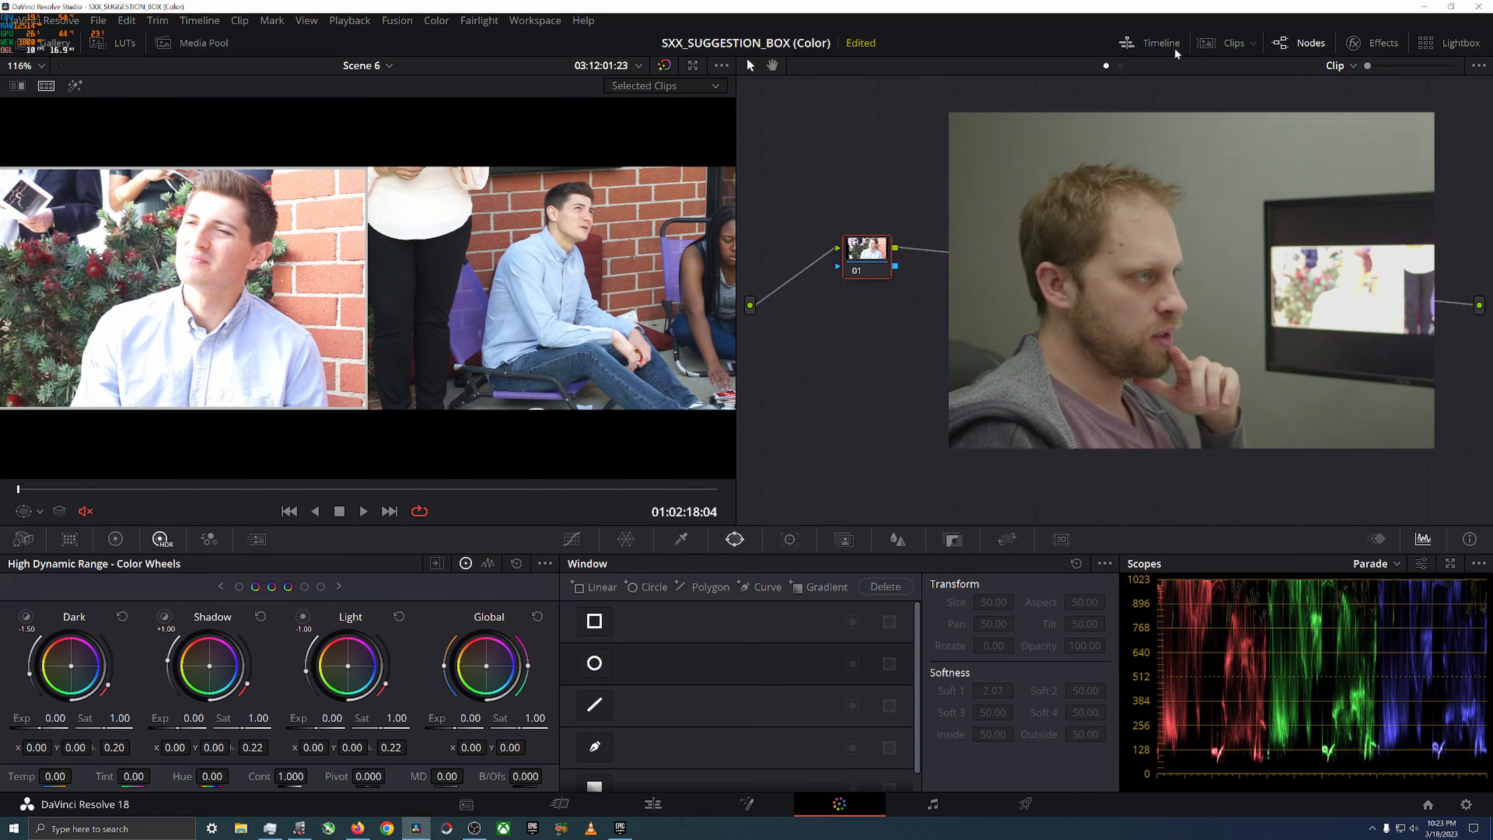
# Switch to the Edit page and examine shots across the Scene 6 and Scene 7 timelines
pyautogui.click(1214, 42)
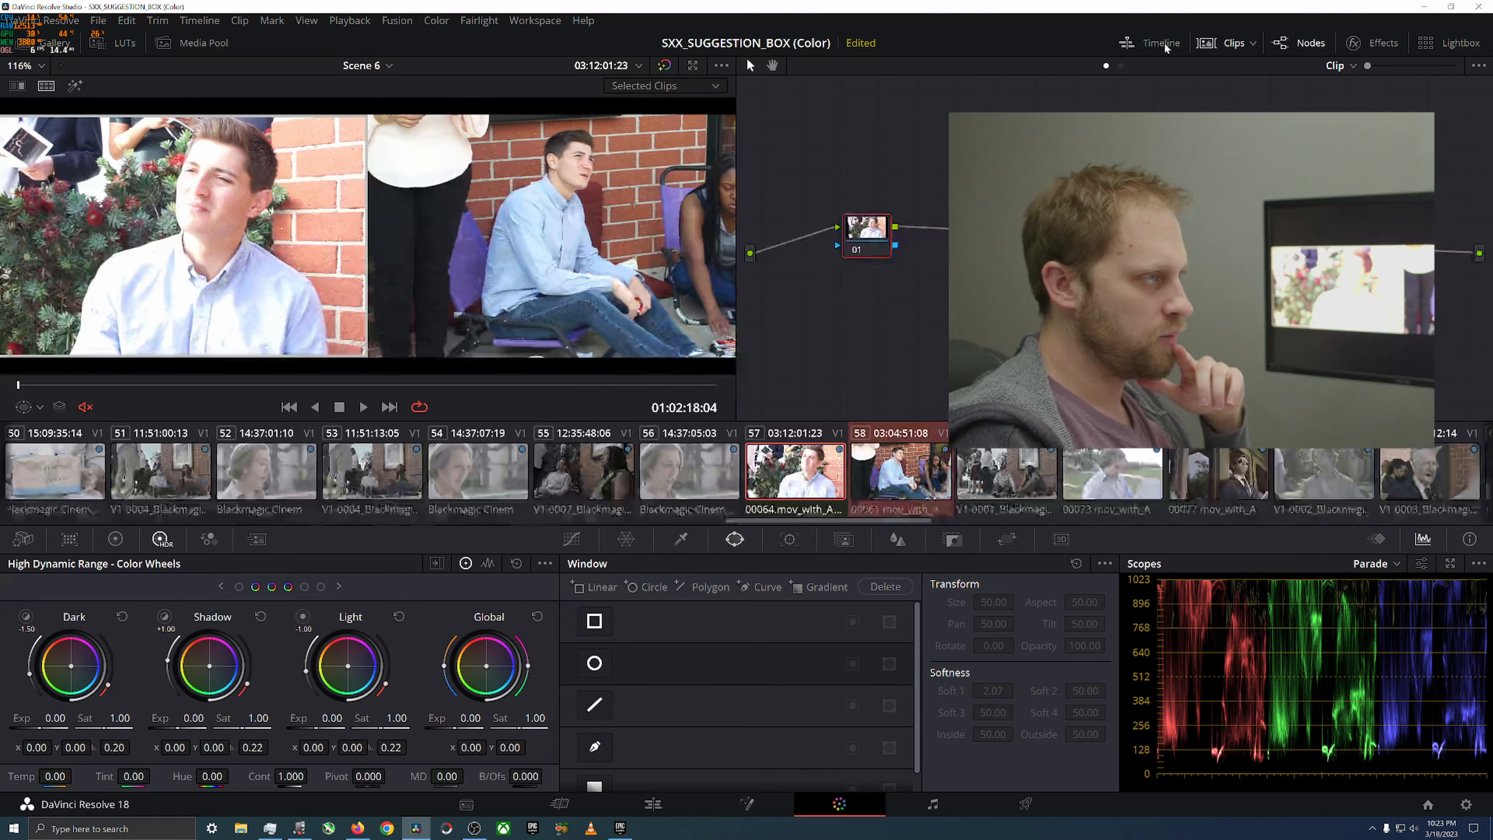
pyautogui.click(651, 803)
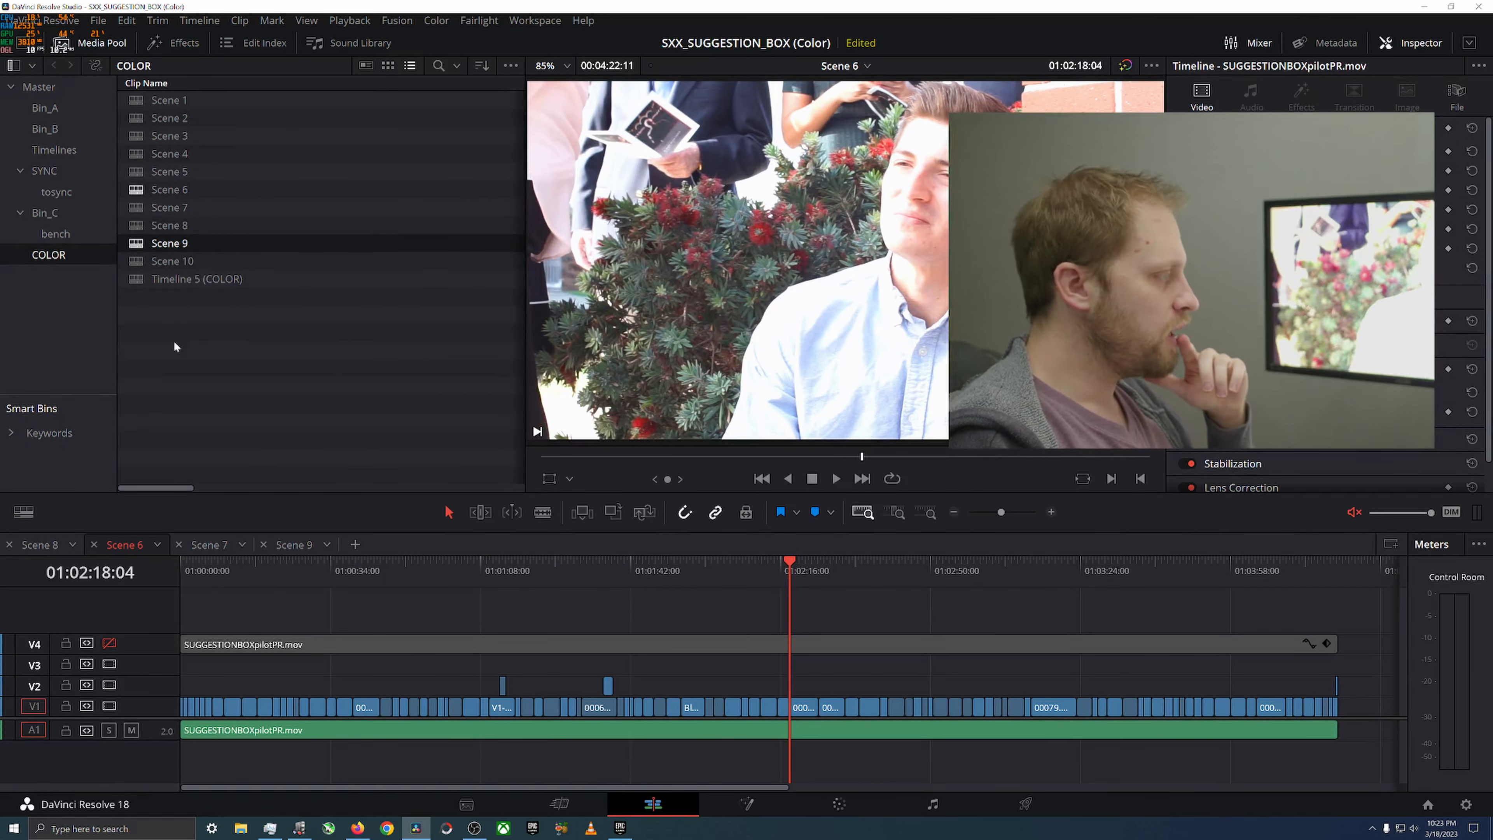
pyautogui.click(209, 545)
pyautogui.moveTo(256, 573); pyautogui.dragTo(170, 572)
pyautogui.click(138, 548)
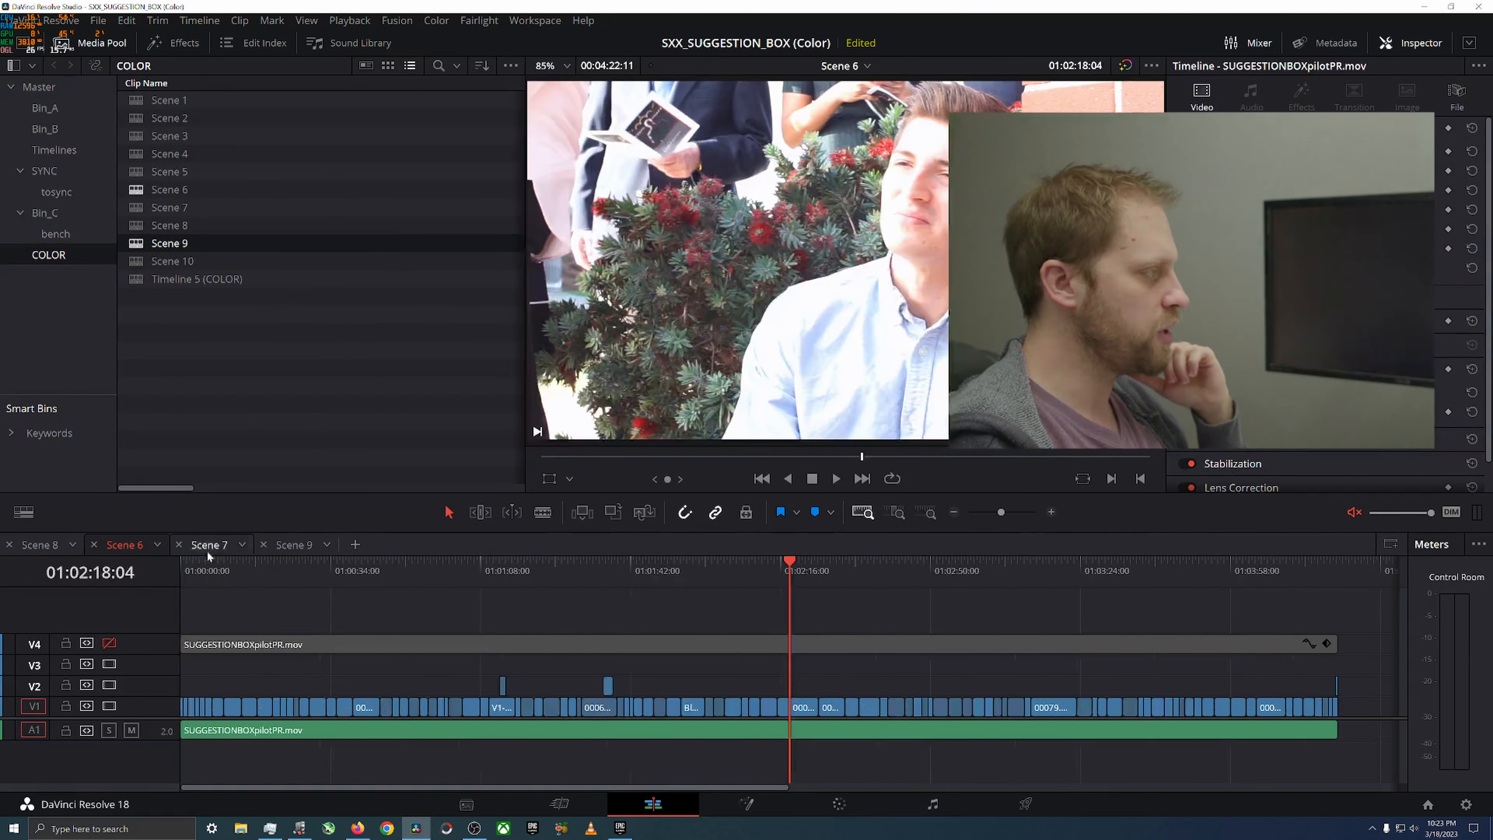
pyautogui.moveTo(789, 568); pyautogui.dragTo(1340, 593)
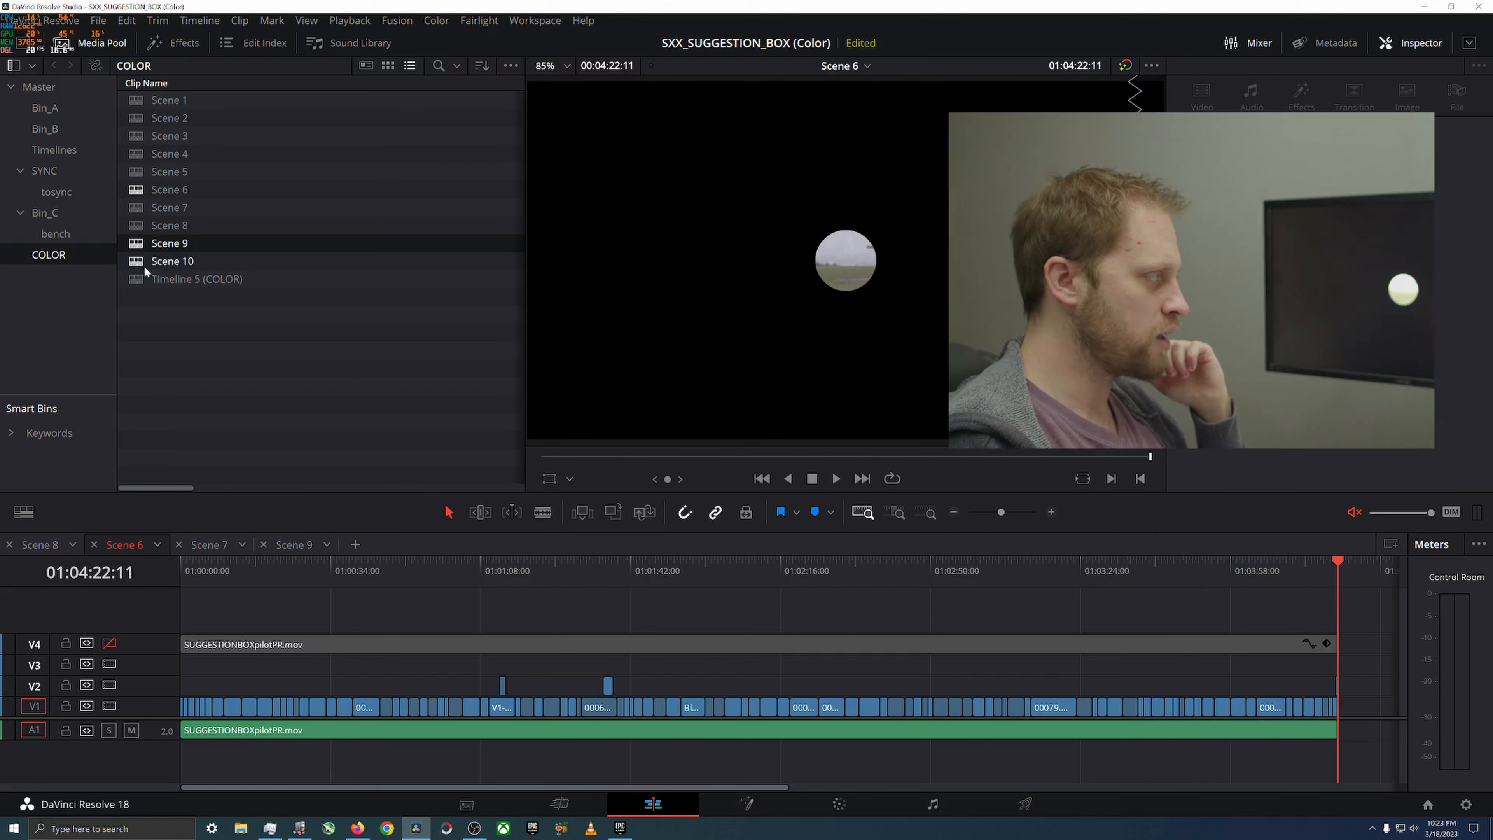
pyautogui.click(205, 548)
pyautogui.moveTo(204, 569); pyautogui.dragTo(725, 572)
pyautogui.click(140, 547)
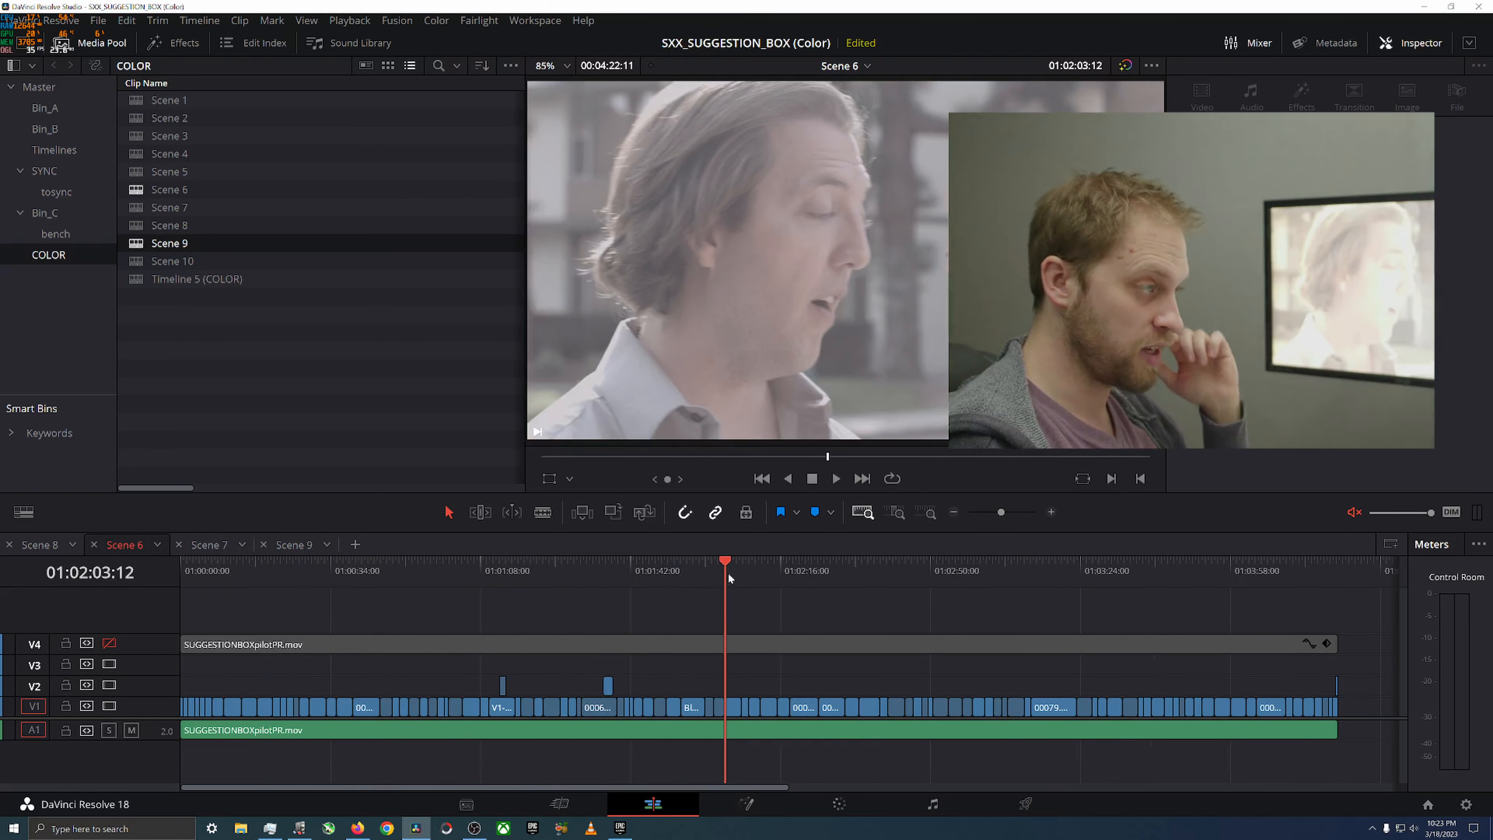
# Open the Scene 7 timeline and review the car interior shots along its length
pyautogui.click(207, 545)
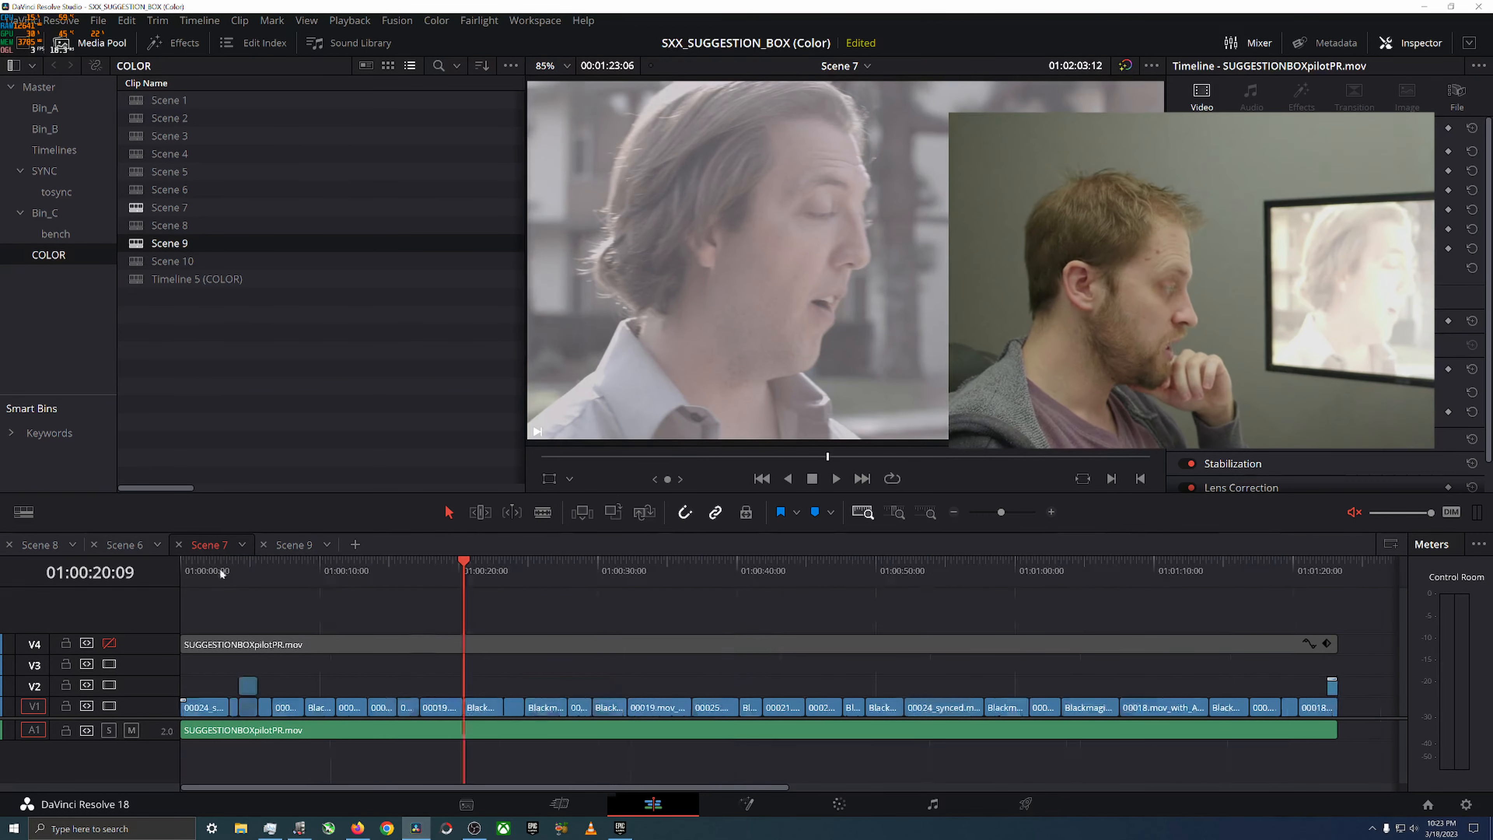
pyautogui.moveTo(237, 585); pyautogui.dragTo(419, 579)
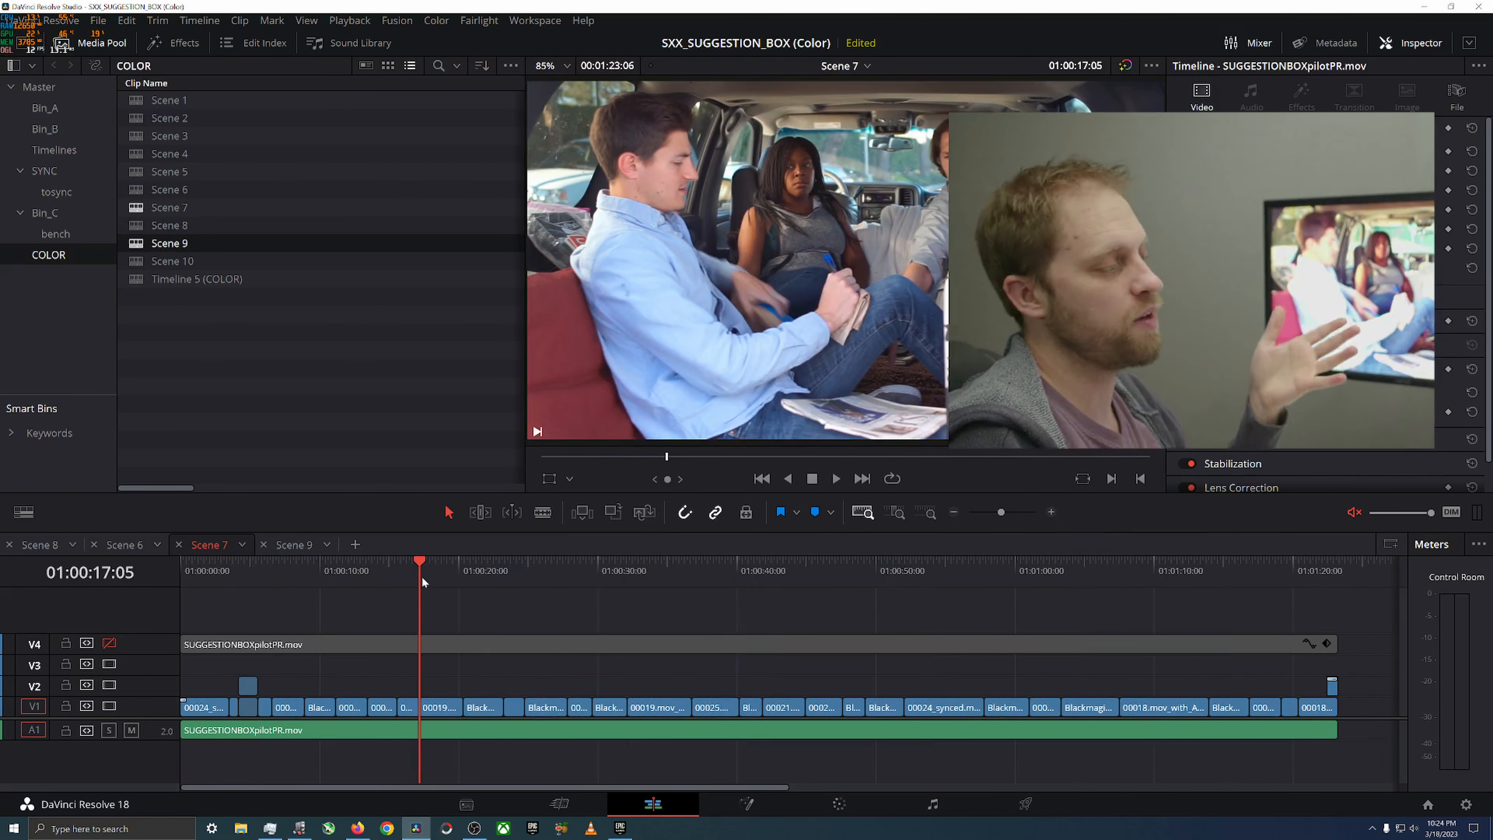
pyautogui.click(368, 569)
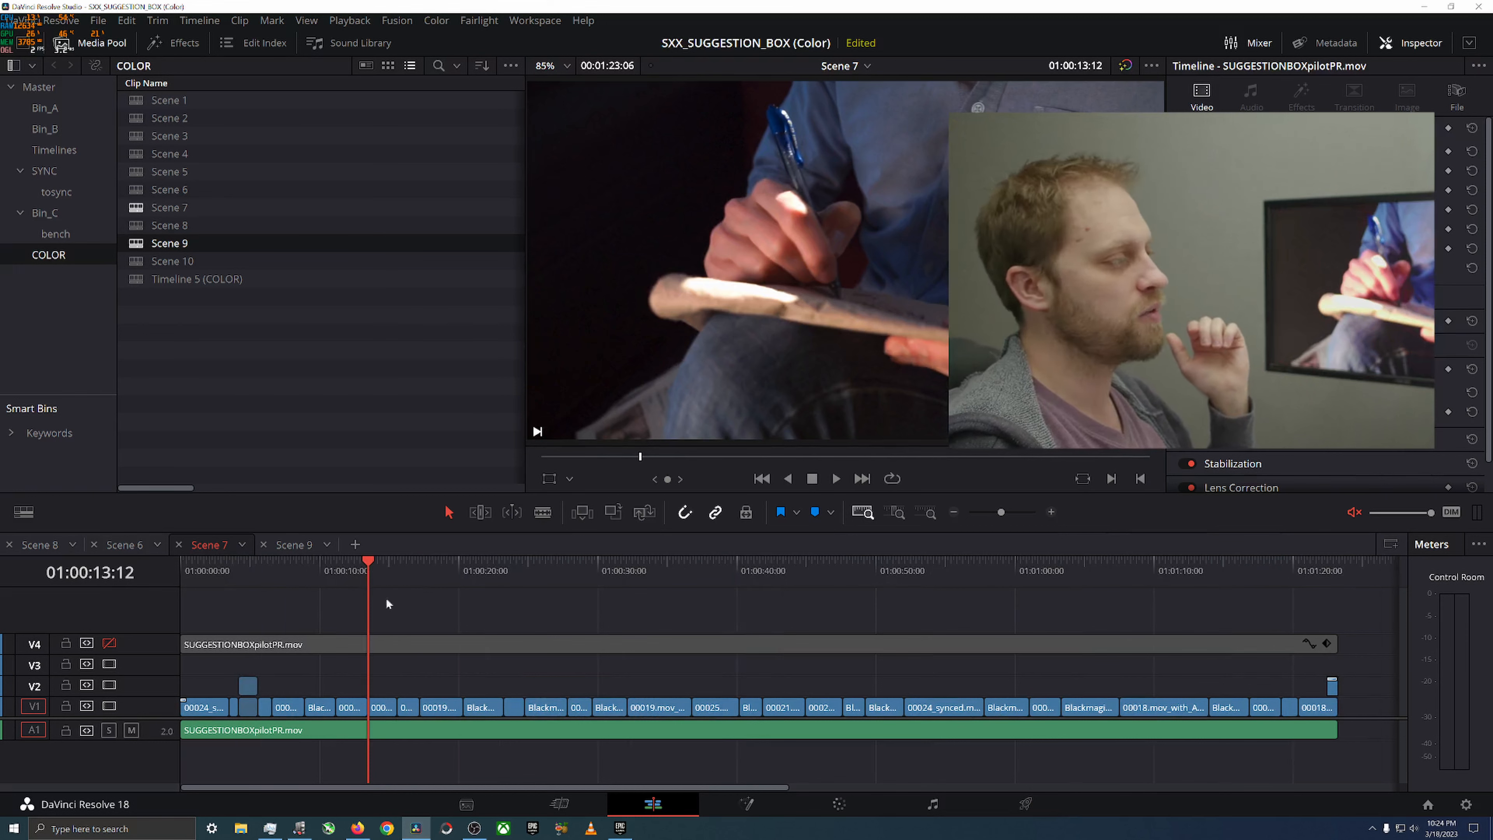
pyautogui.moveTo(302, 571); pyautogui.dragTo(460, 568)
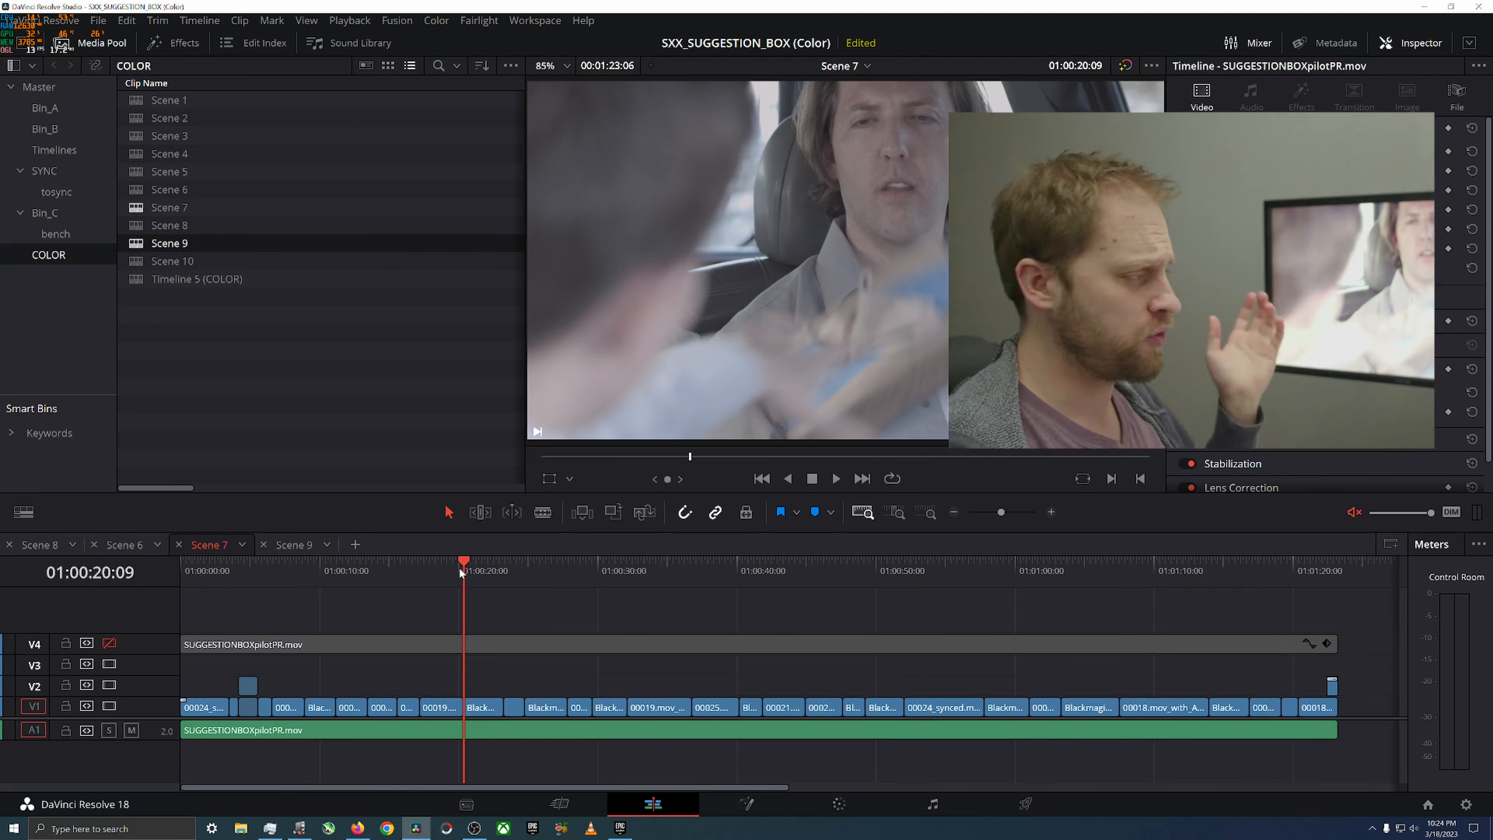
pyautogui.moveTo(532, 569); pyautogui.dragTo(1090, 569)
# Compare the wide car shot at 01:00:17:05 in Scene 7 with the man's closer shots around 01:00:43
pyautogui.click(759, 575)
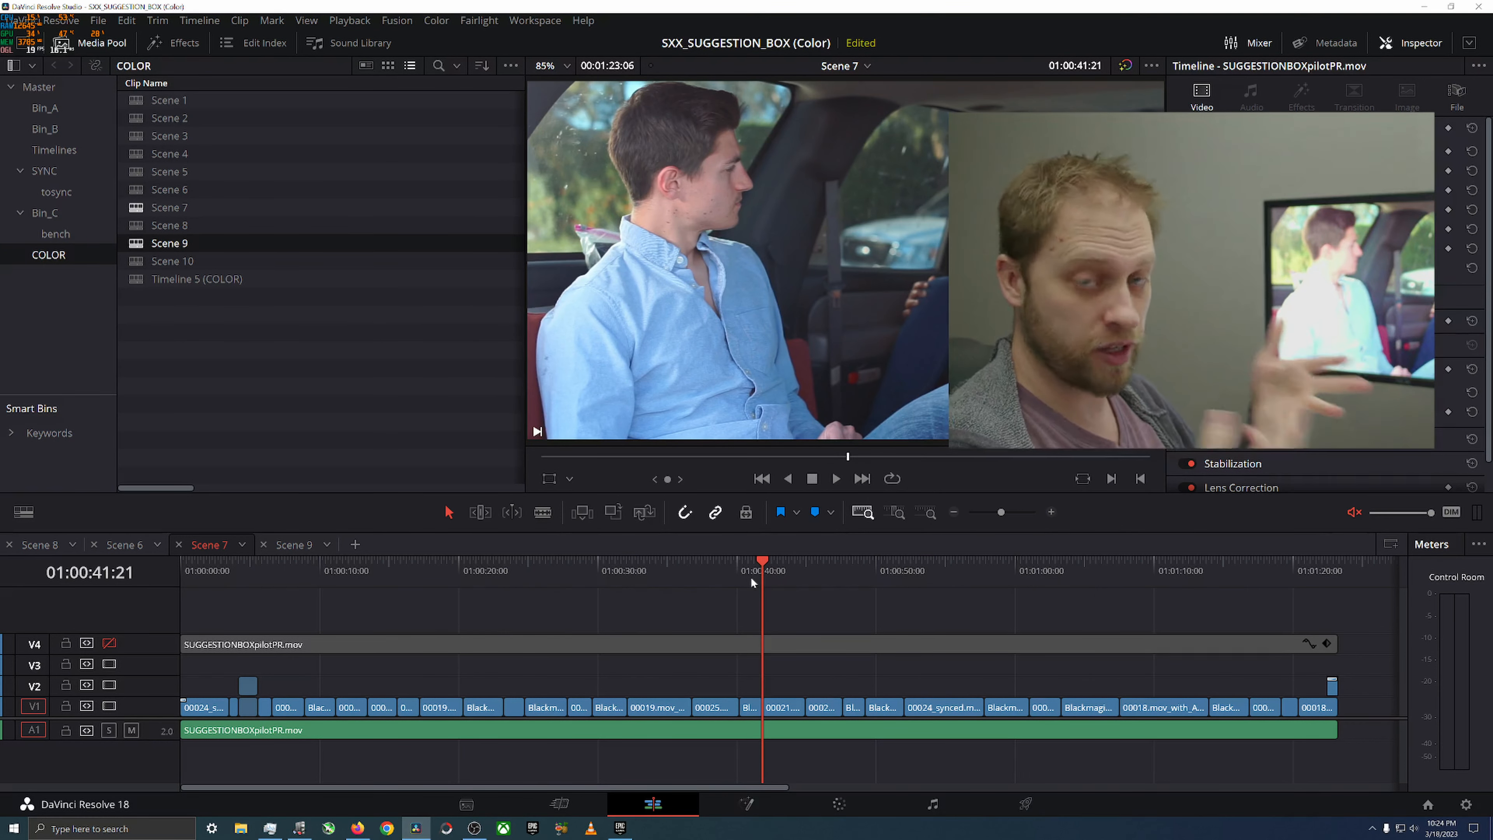
pyautogui.click(628, 572)
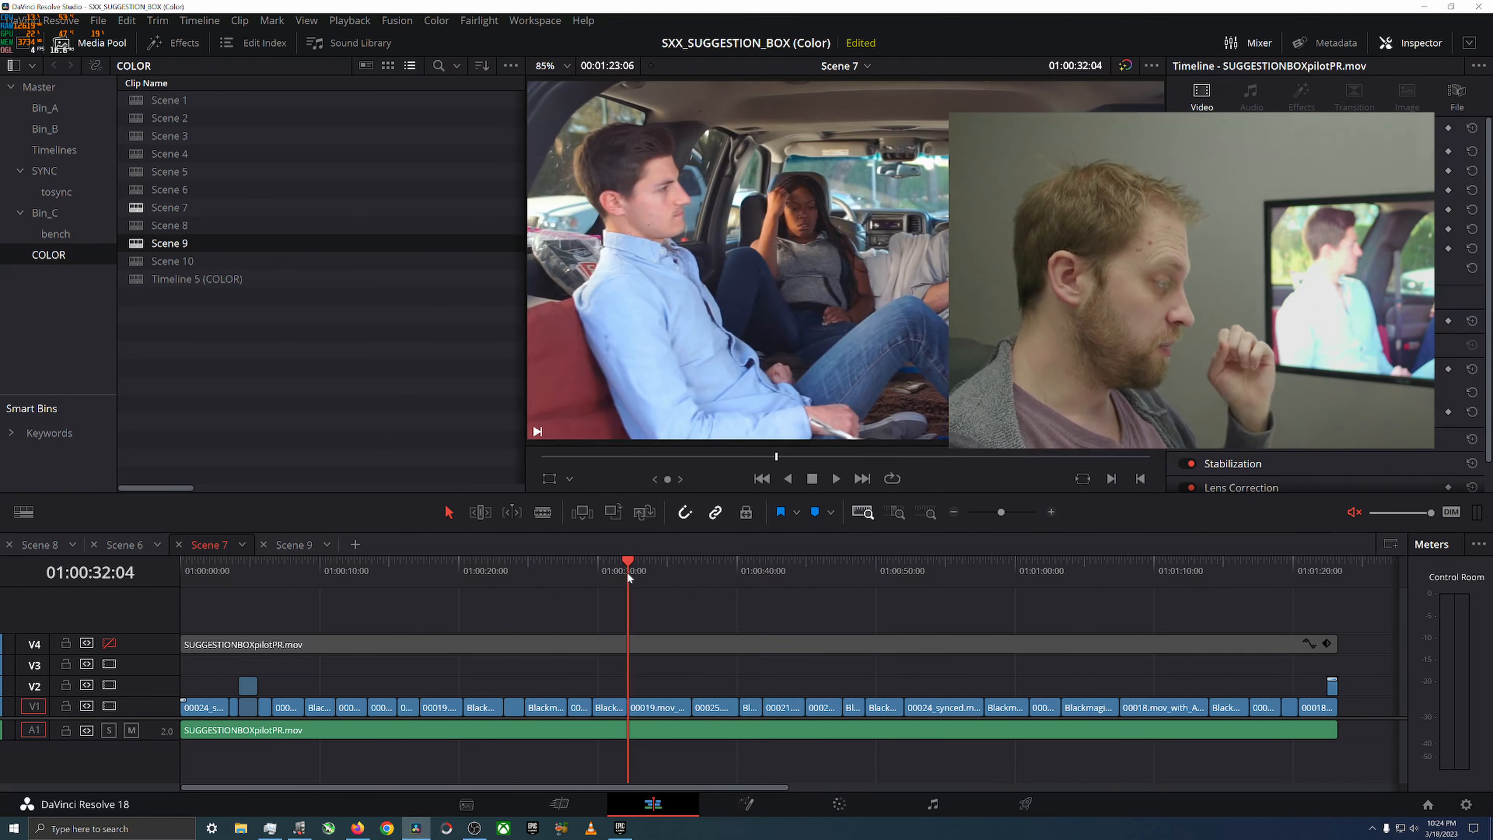
pyautogui.moveTo(662, 565); pyautogui.dragTo(418, 576)
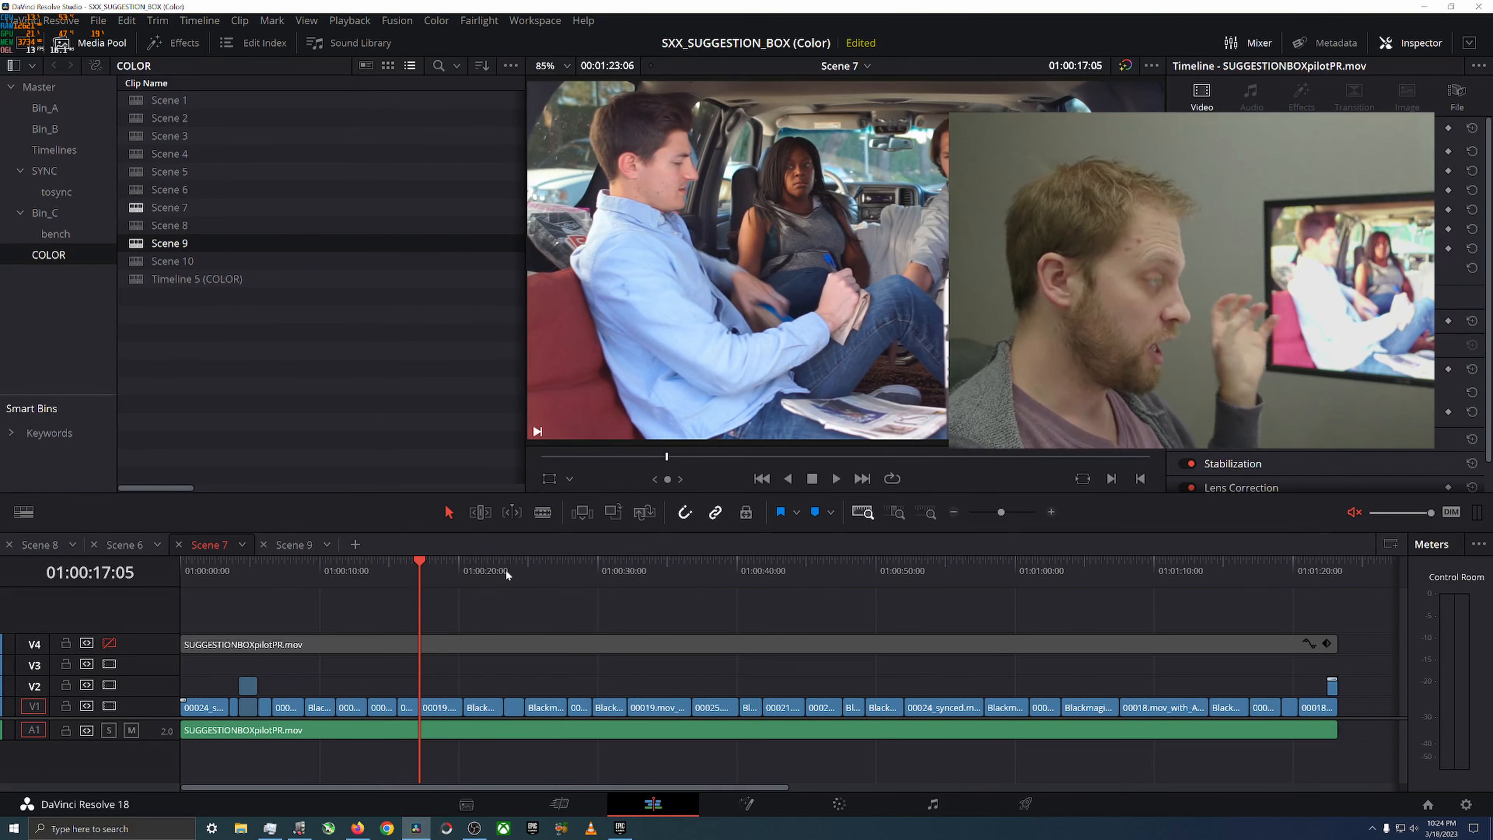
pyautogui.click(593, 573)
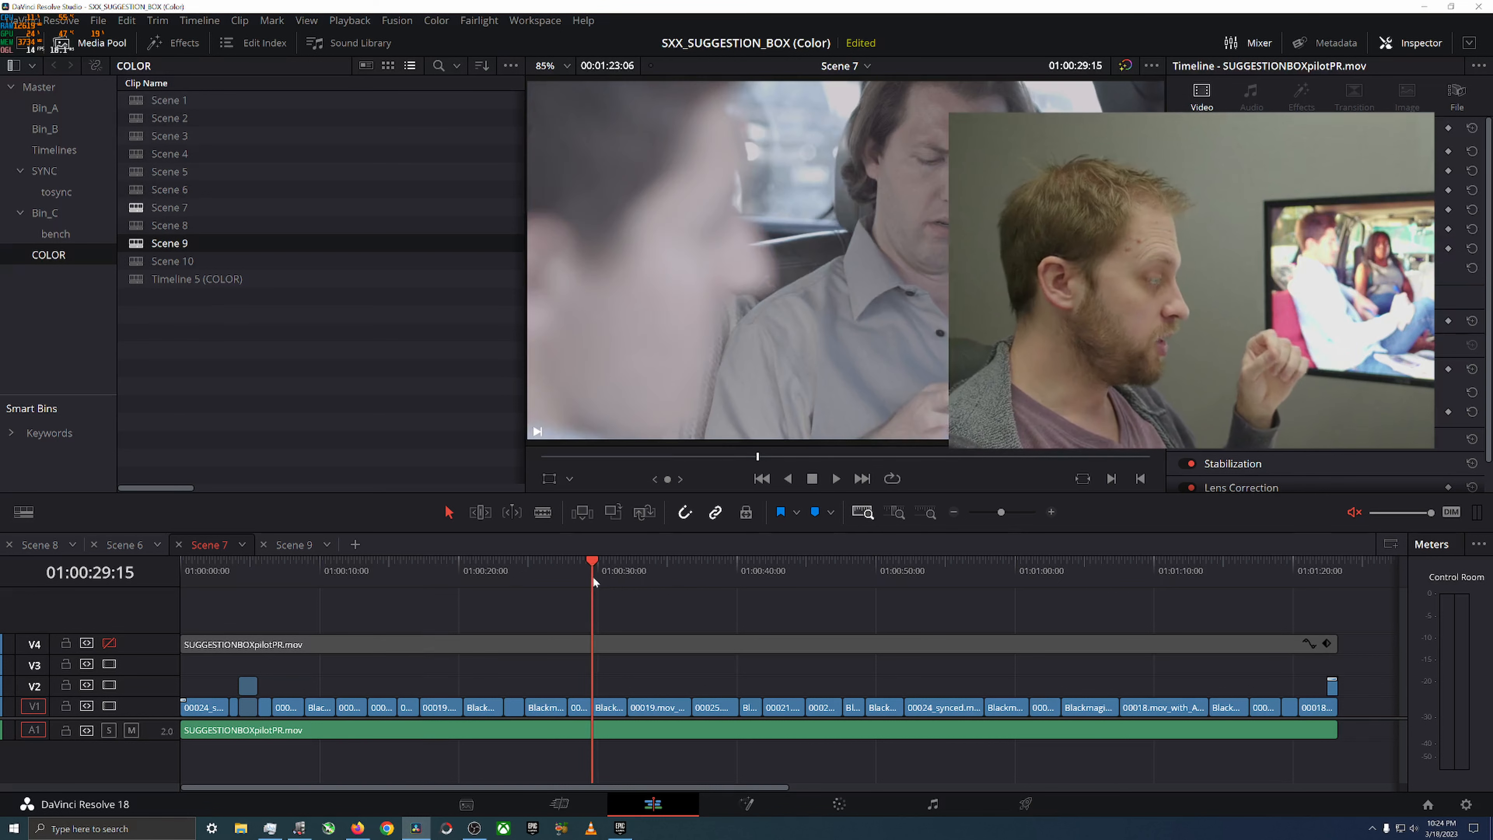
pyautogui.click(421, 579)
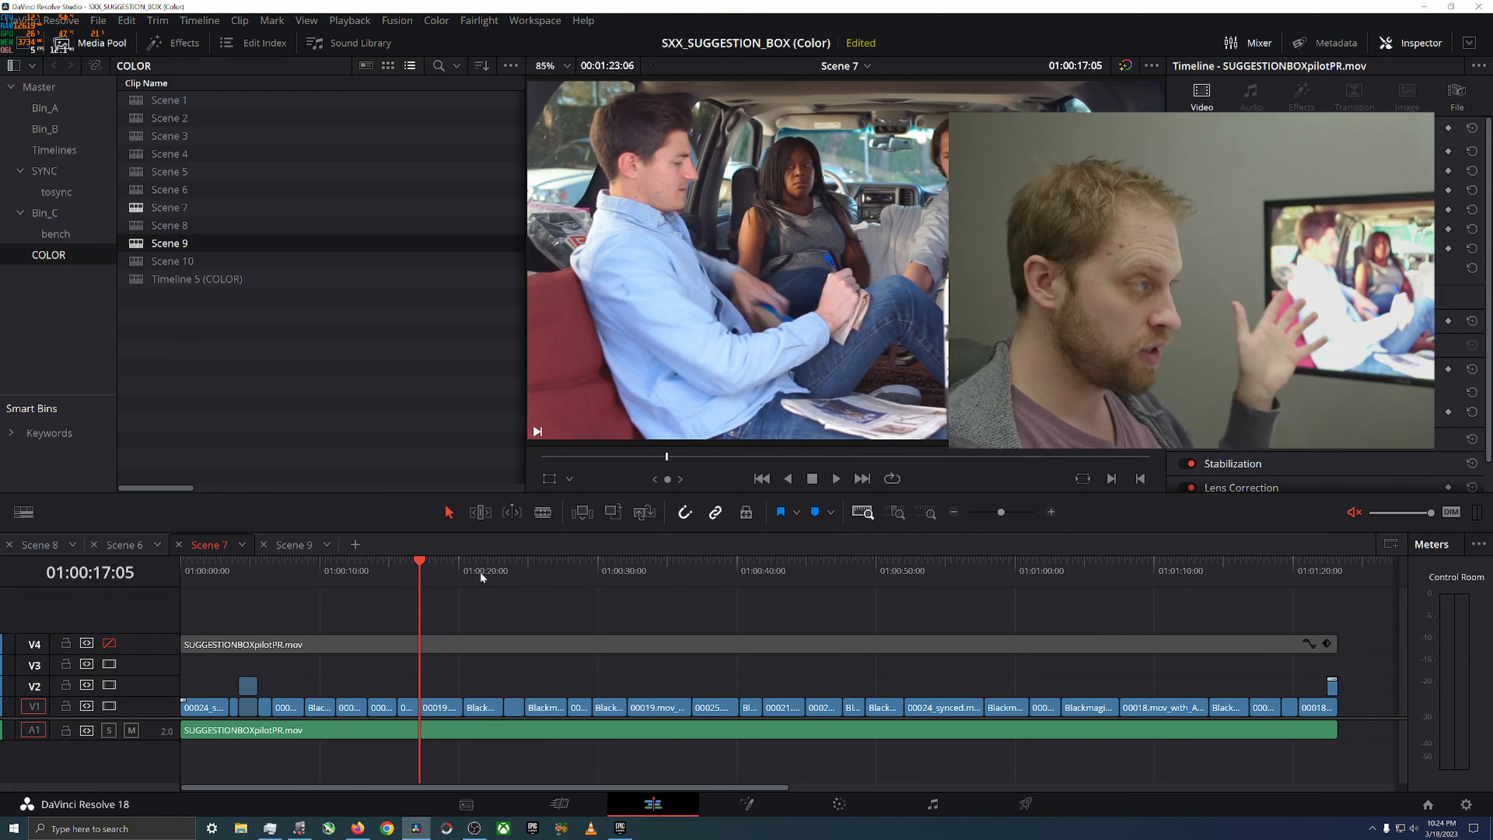
pyautogui.moveTo(489, 575); pyautogui.dragTo(778, 574)
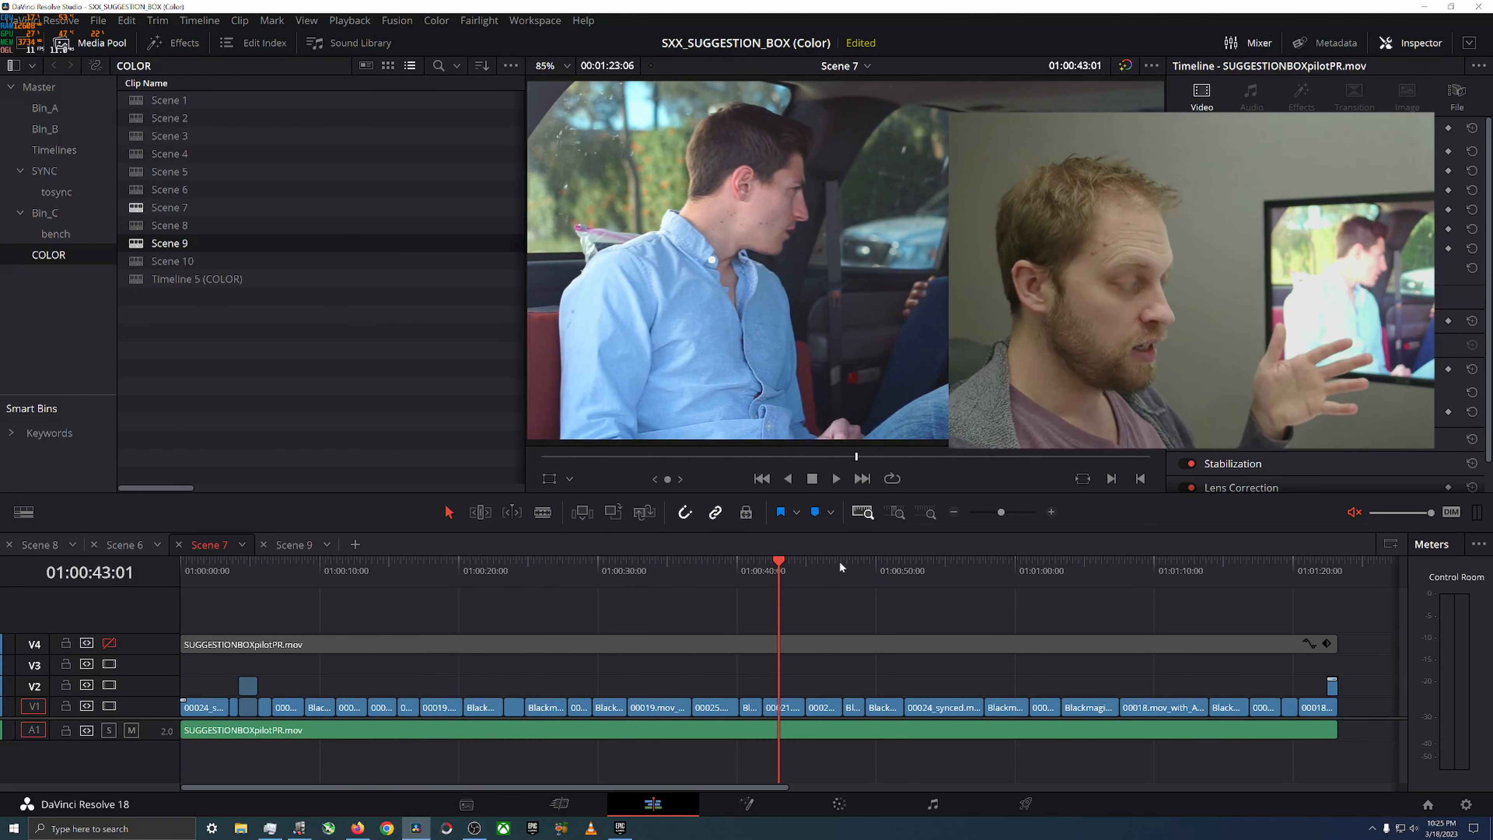
pyautogui.click(420, 582)
pyautogui.moveTo(744, 570); pyautogui.dragTo(789, 576)
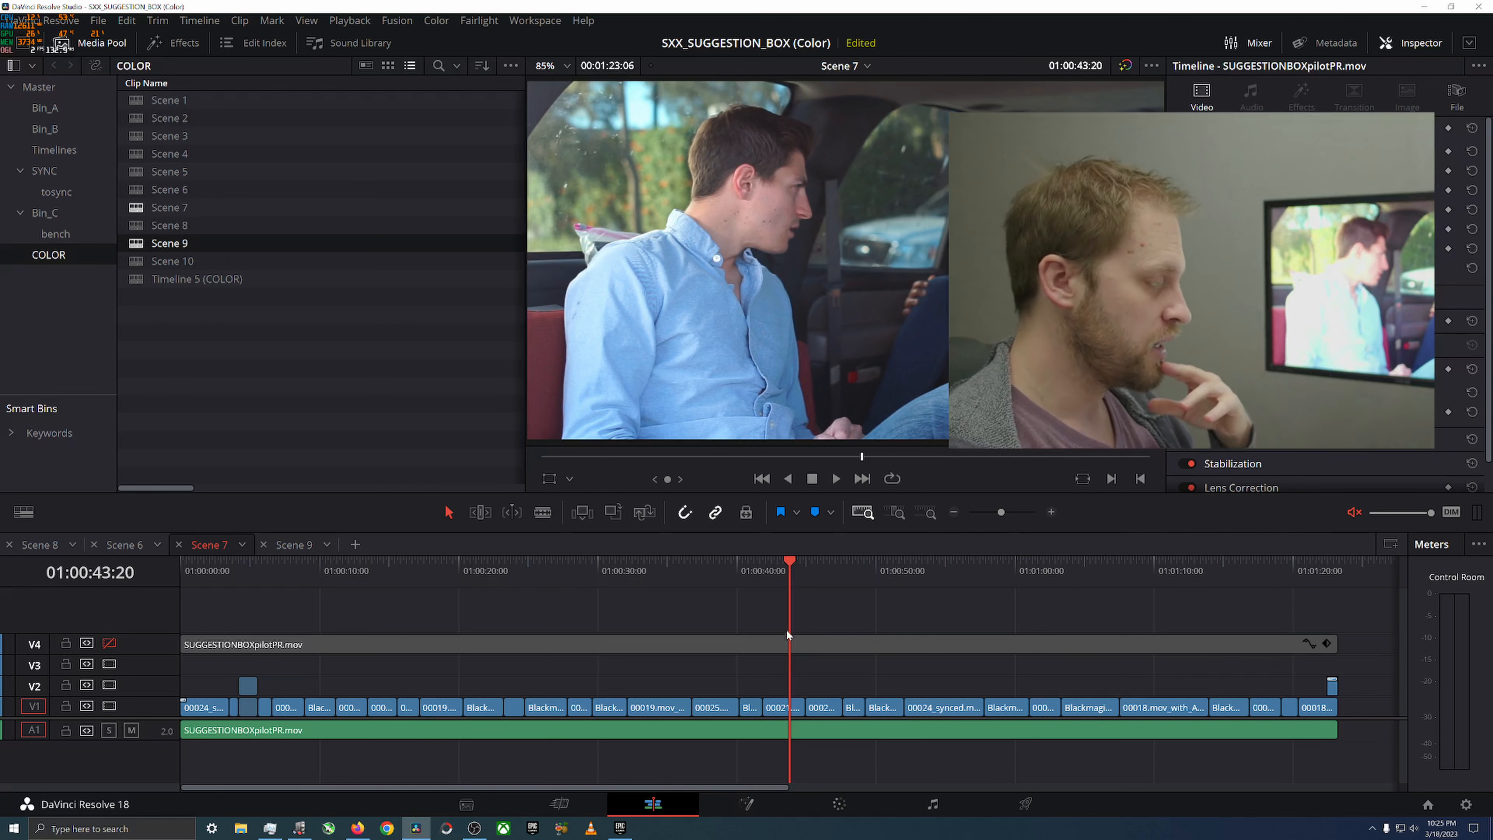
pyautogui.click(427, 569)
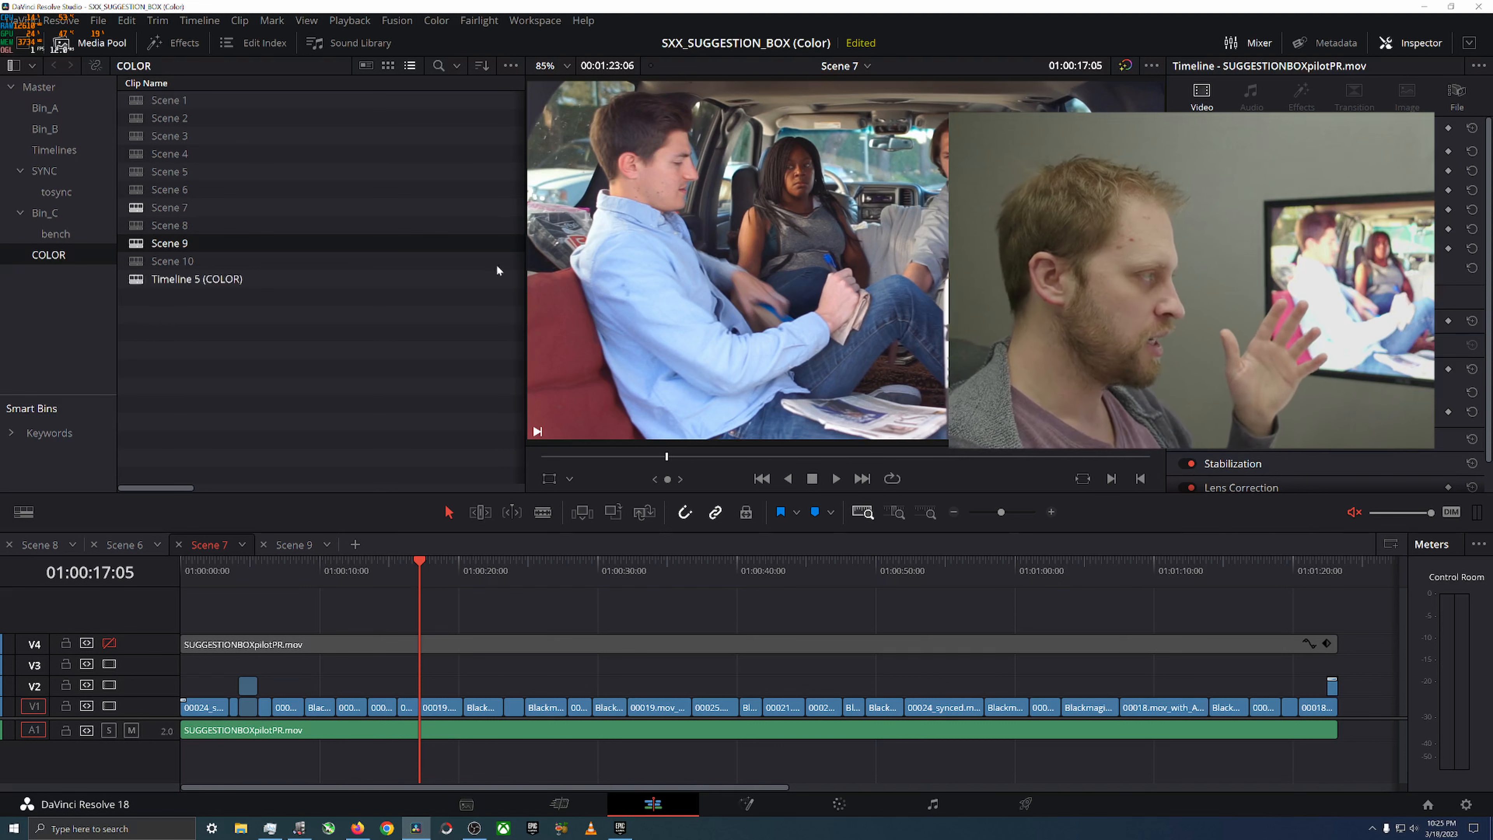
# Enlarge the viewer area and compare the wide car shot at 01:00:17:05 with the man's closer shots, reviewing the rest of Scene 7
pyautogui.moveTo(524, 257); pyautogui.dragTo(365, 268)
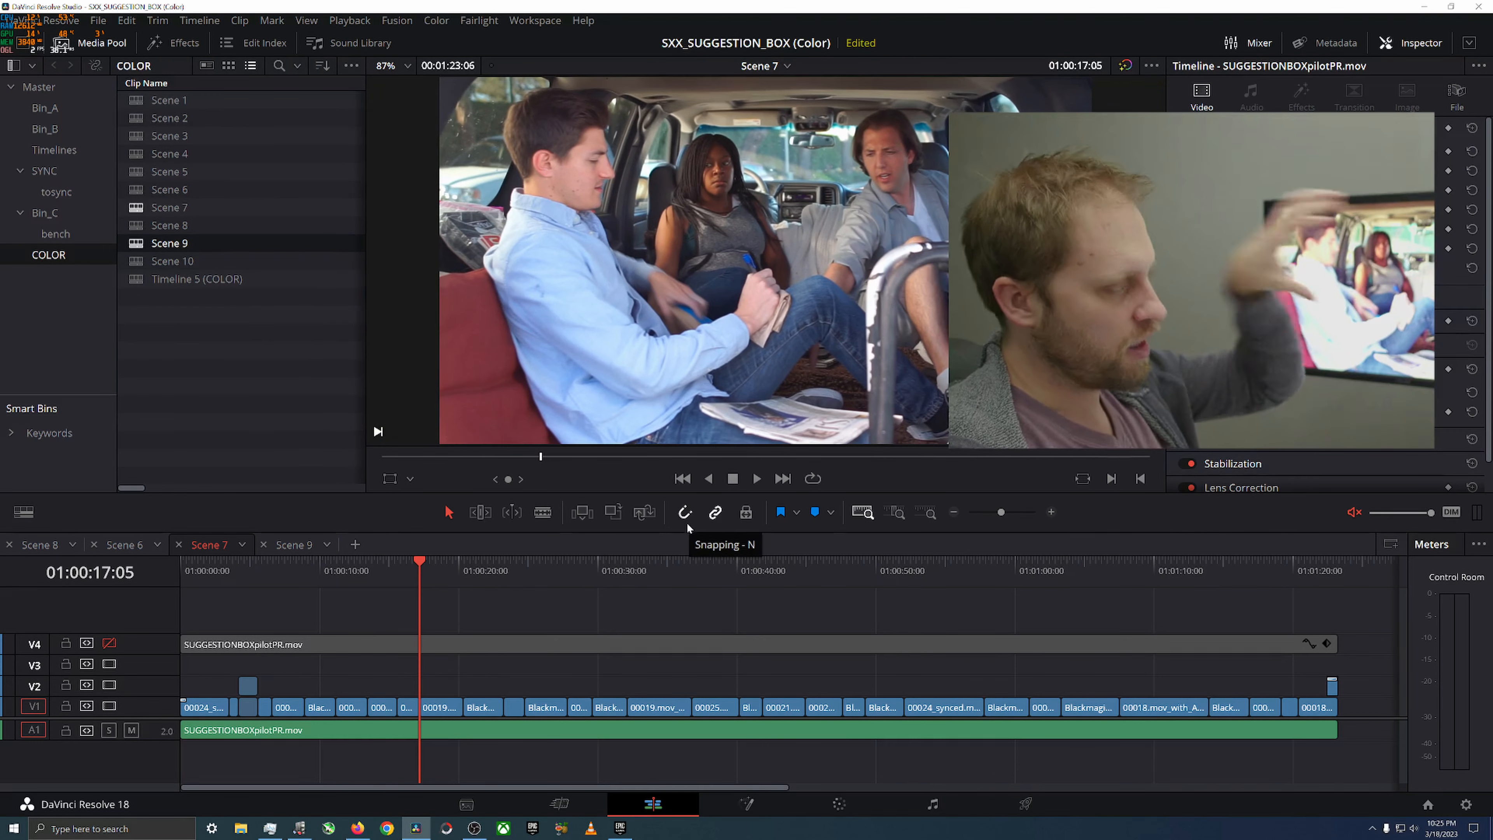
pyautogui.moveTo(653, 564); pyautogui.dragTo(577, 579)
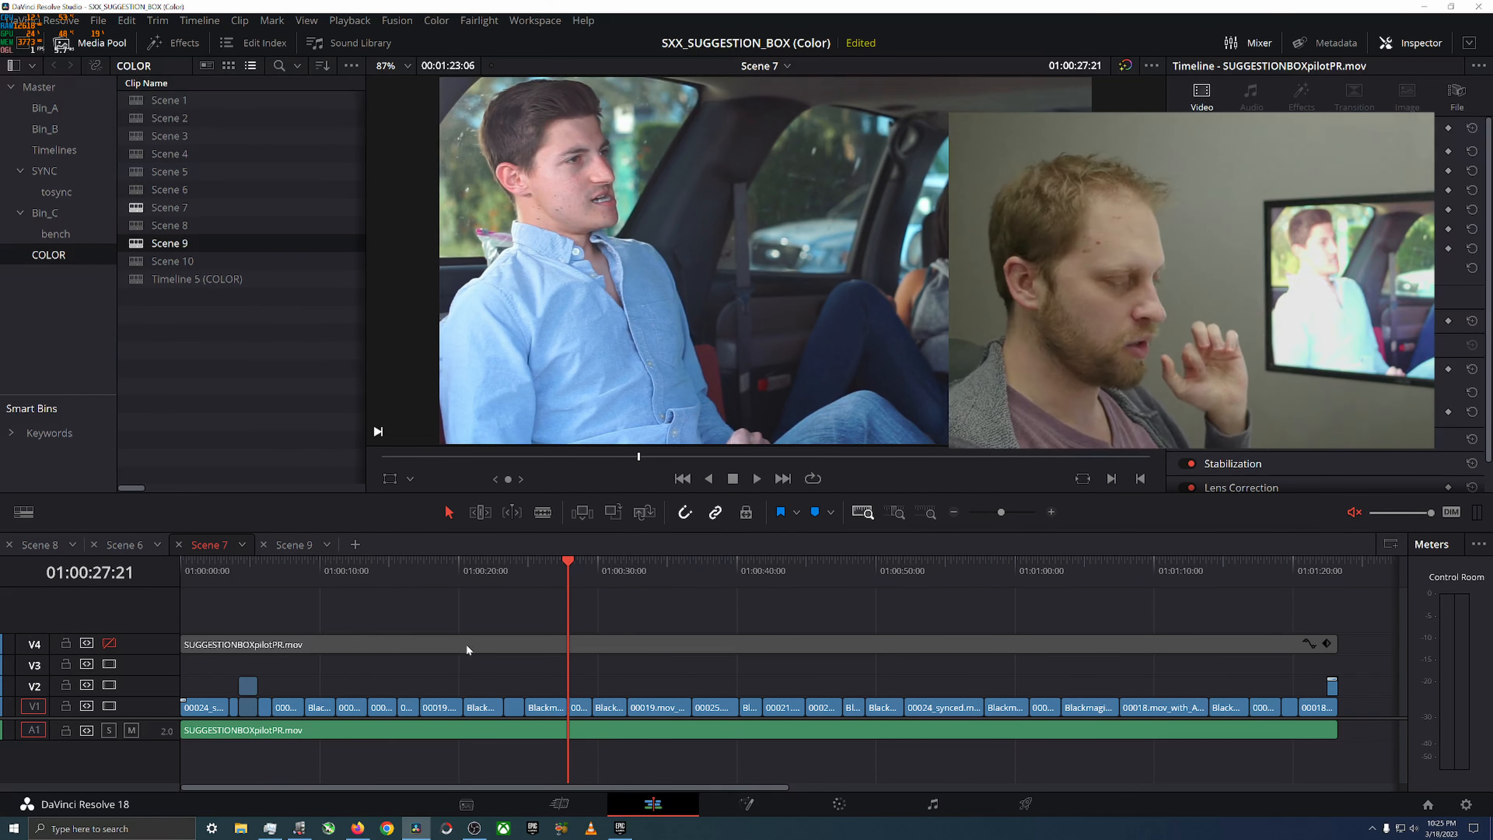
pyautogui.click(419, 570)
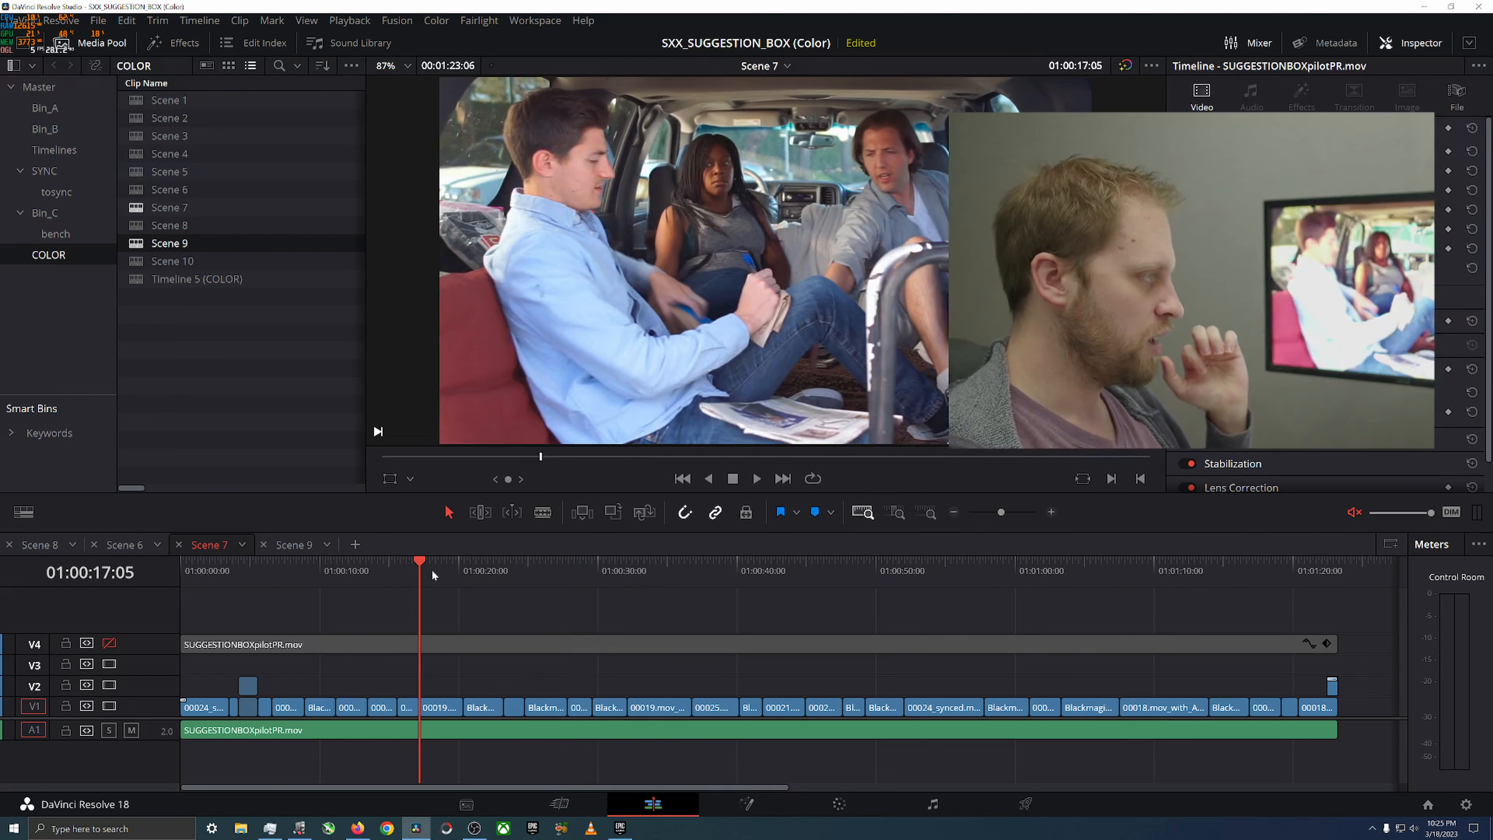
pyautogui.moveTo(578, 575); pyautogui.dragTo(505, 576)
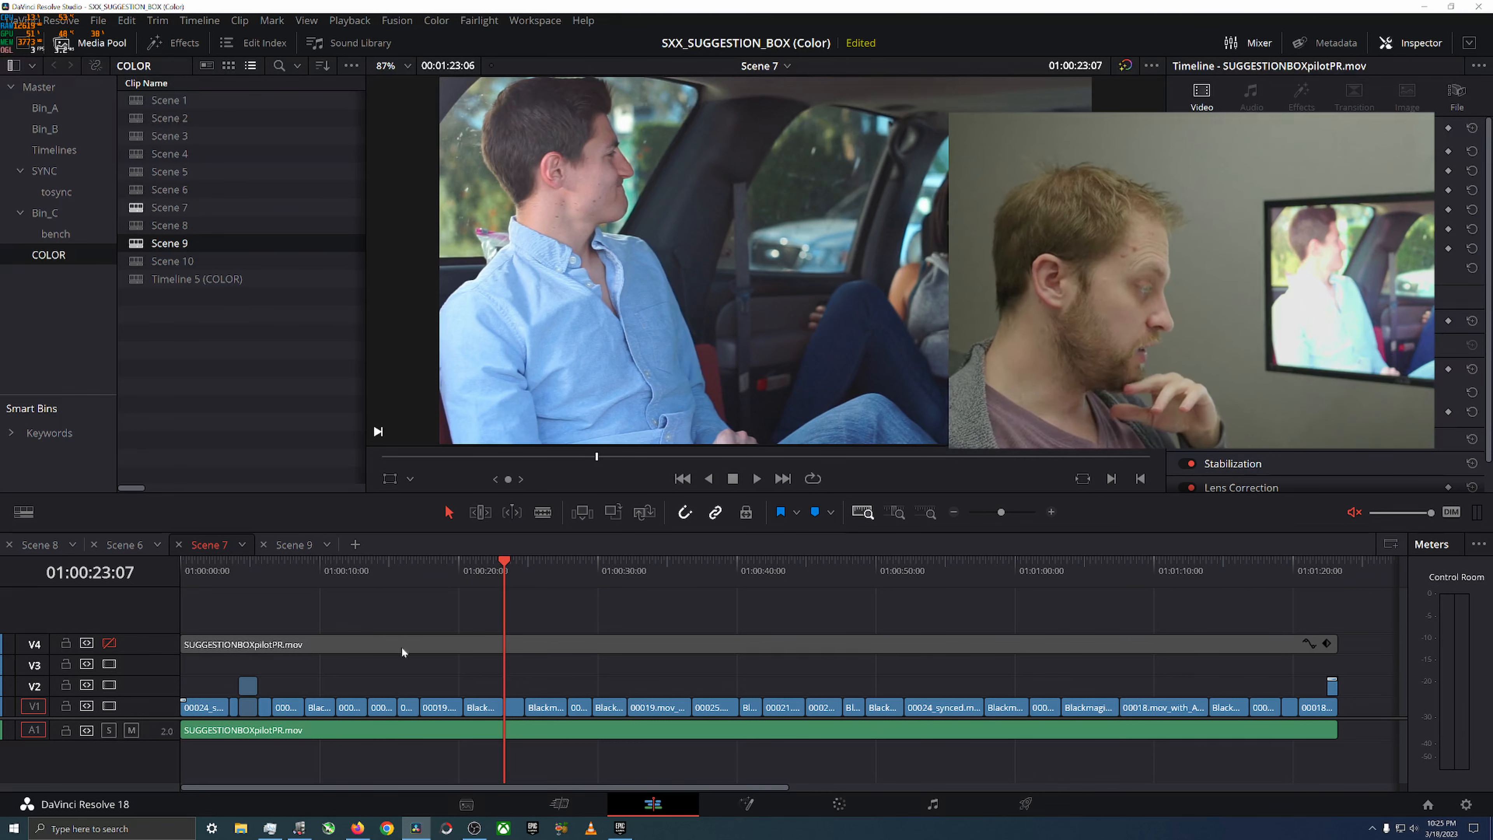
pyautogui.click(419, 579)
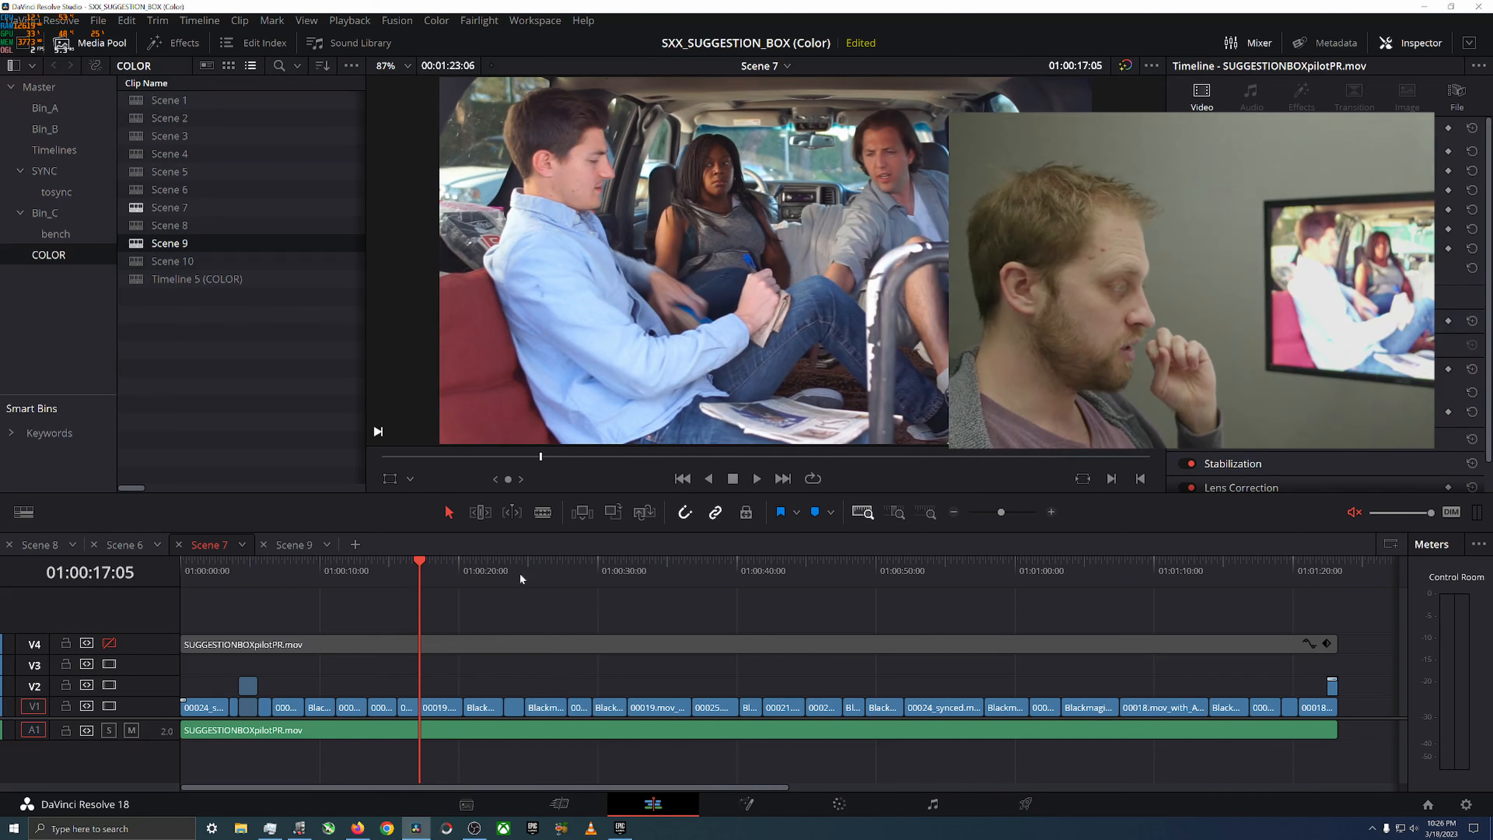
pyautogui.click(504, 581)
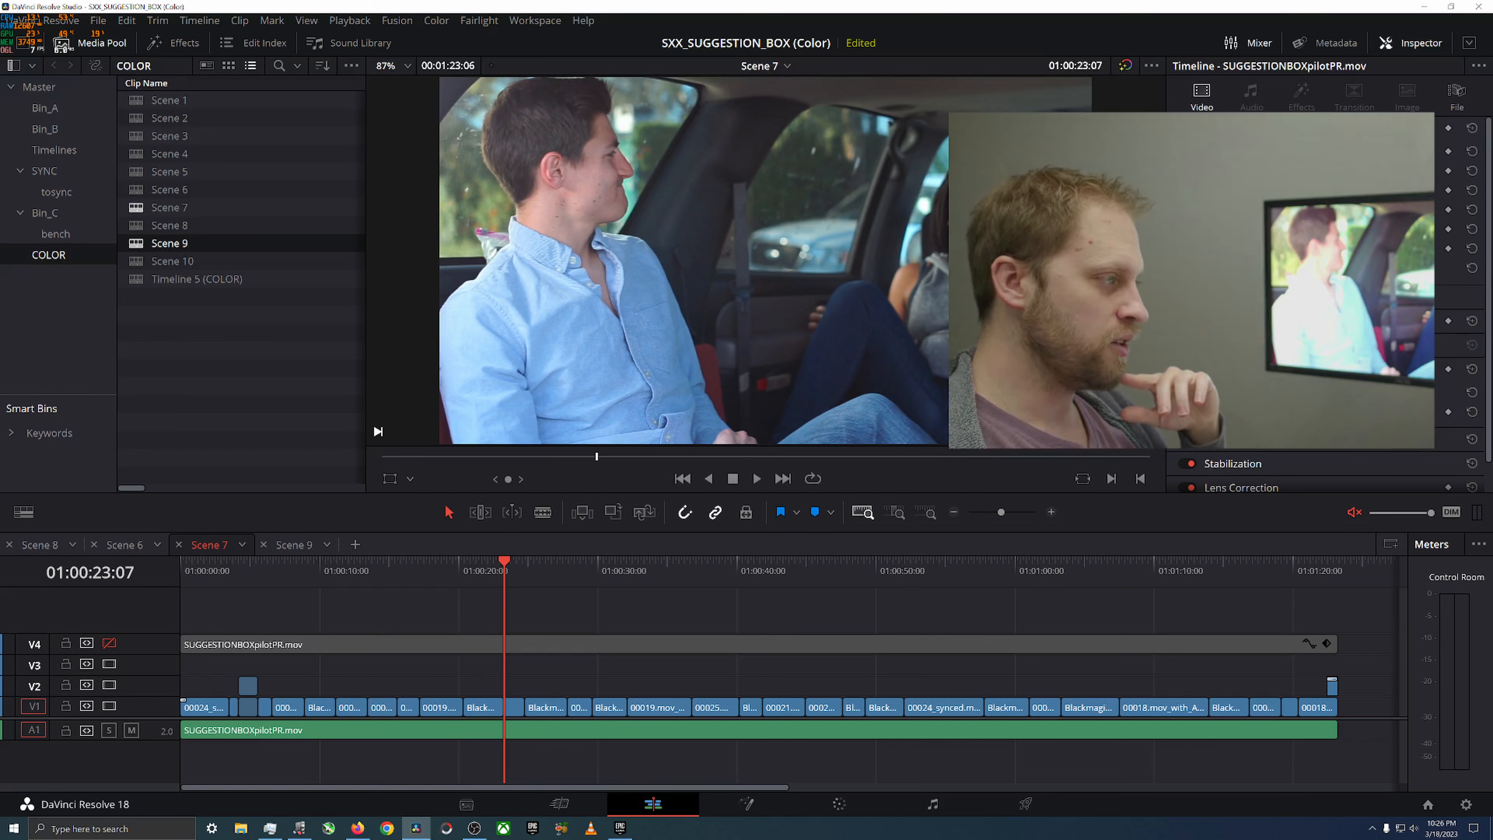
pyautogui.moveTo(337, 574); pyautogui.dragTo(697, 587)
pyautogui.moveTo(883, 573); pyautogui.dragTo(1282, 561)
# Switch to the Scene 9 timeline and review its shots for exposure and matching, including the flat log close-ups around 01:01:06:10
pyautogui.click(300, 545)
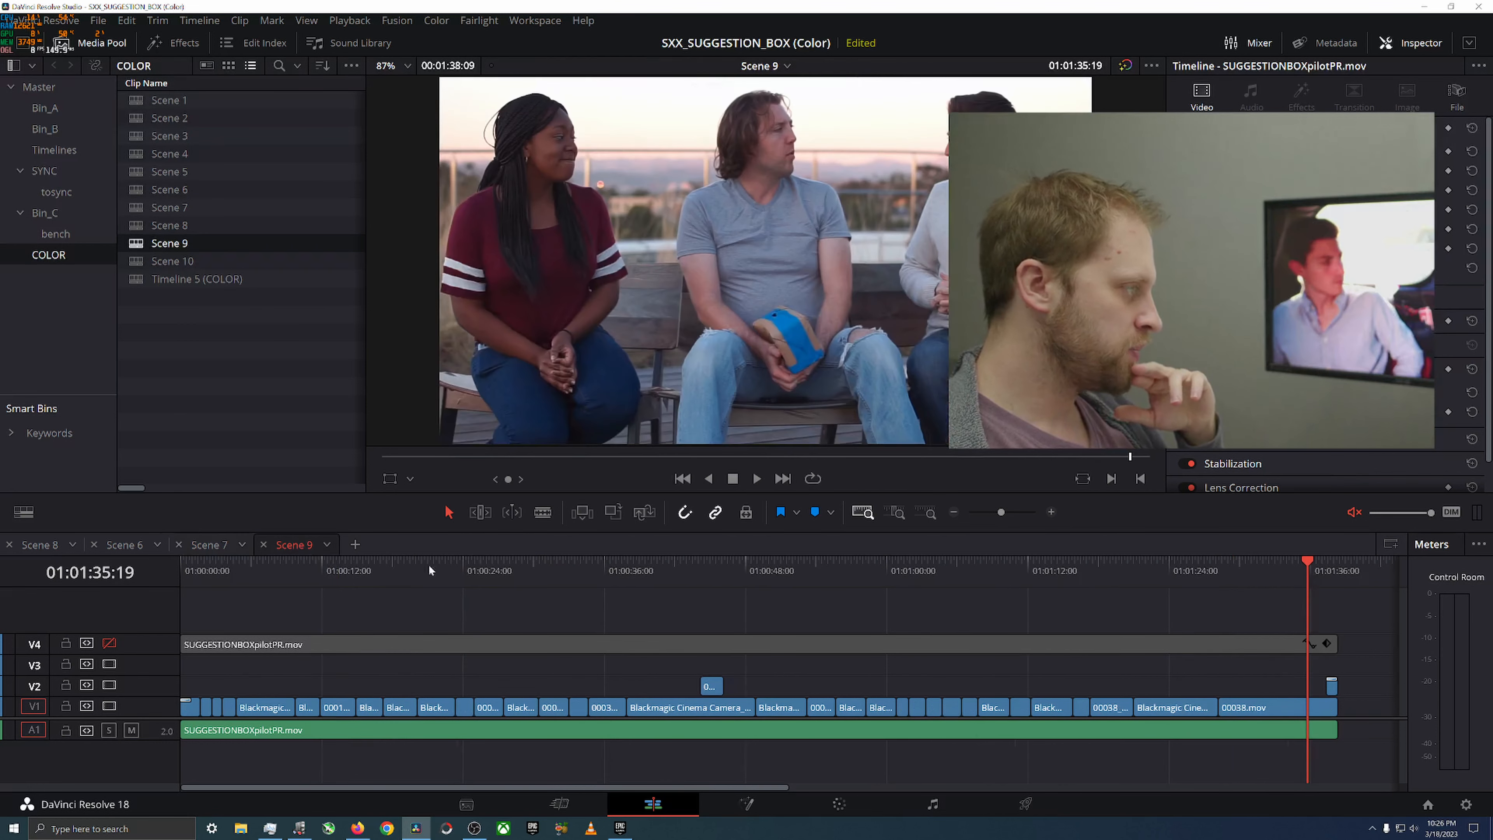
pyautogui.moveTo(228, 576); pyautogui.dragTo(262, 579)
pyautogui.click(337, 585)
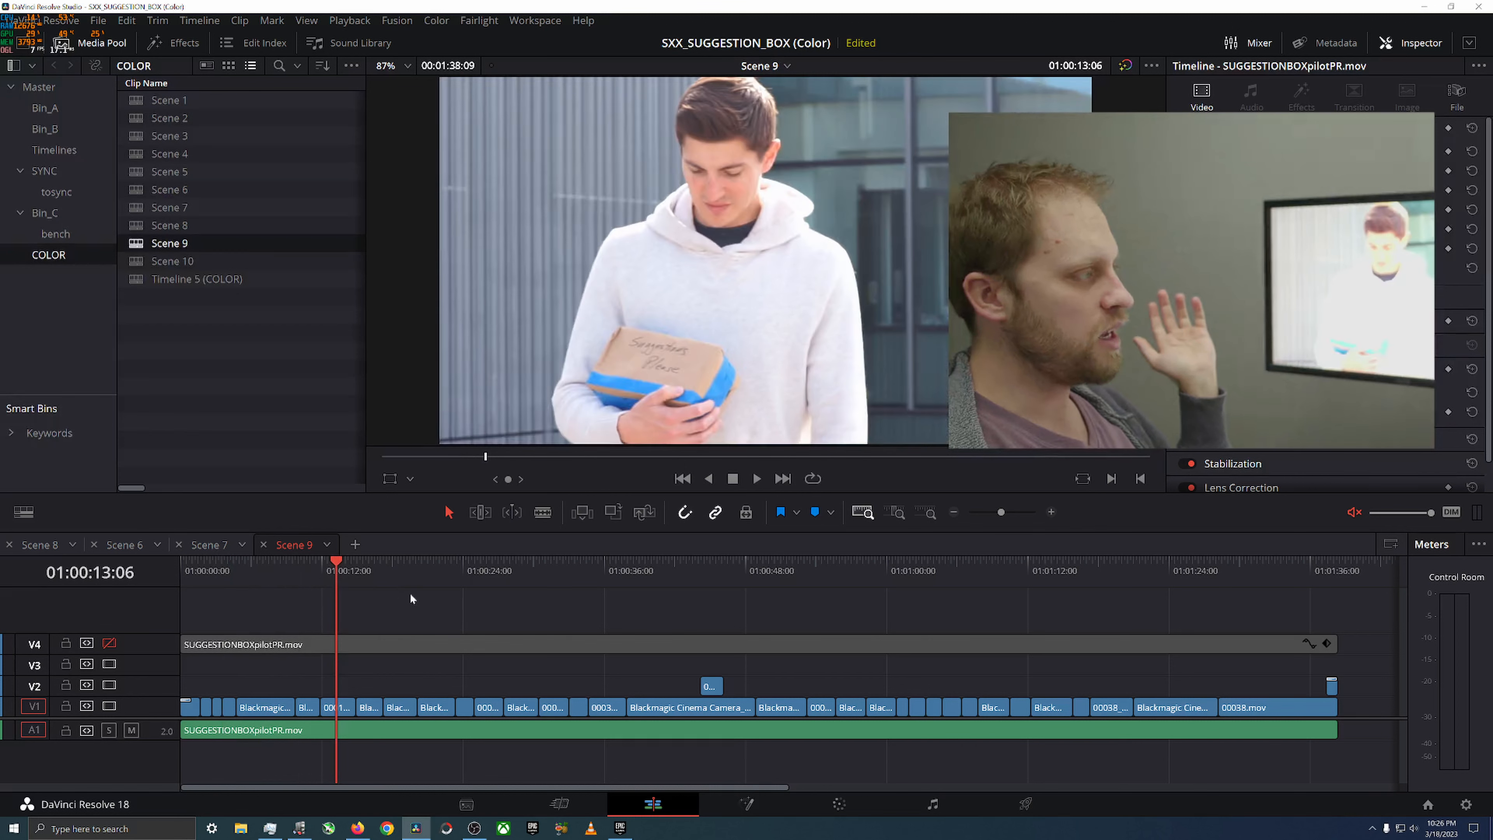
pyautogui.moveTo(377, 582); pyautogui.dragTo(1068, 581)
pyautogui.click(995, 575)
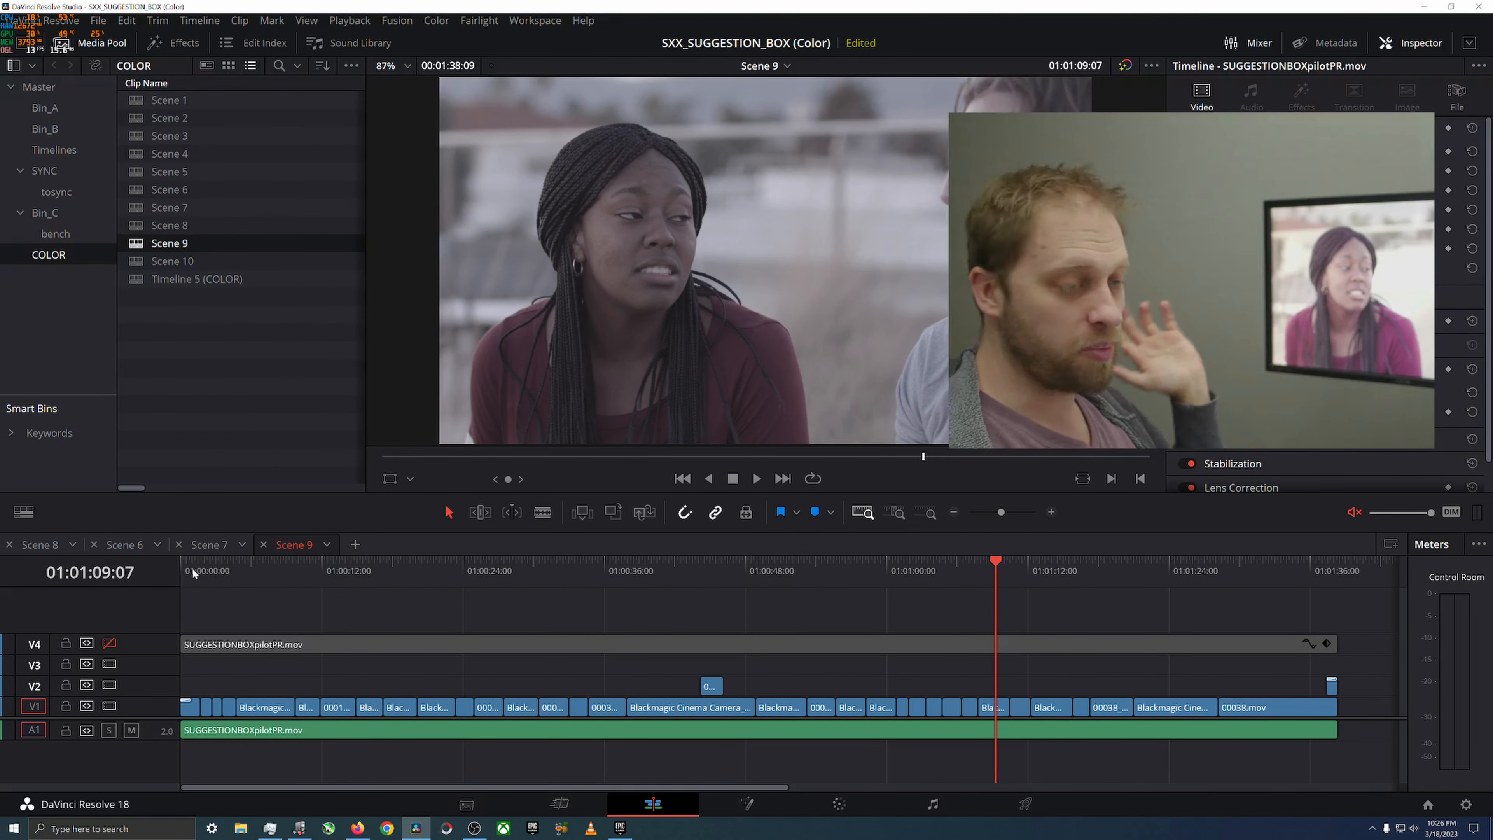
pyautogui.moveTo(192, 572); pyautogui.dragTo(595, 584)
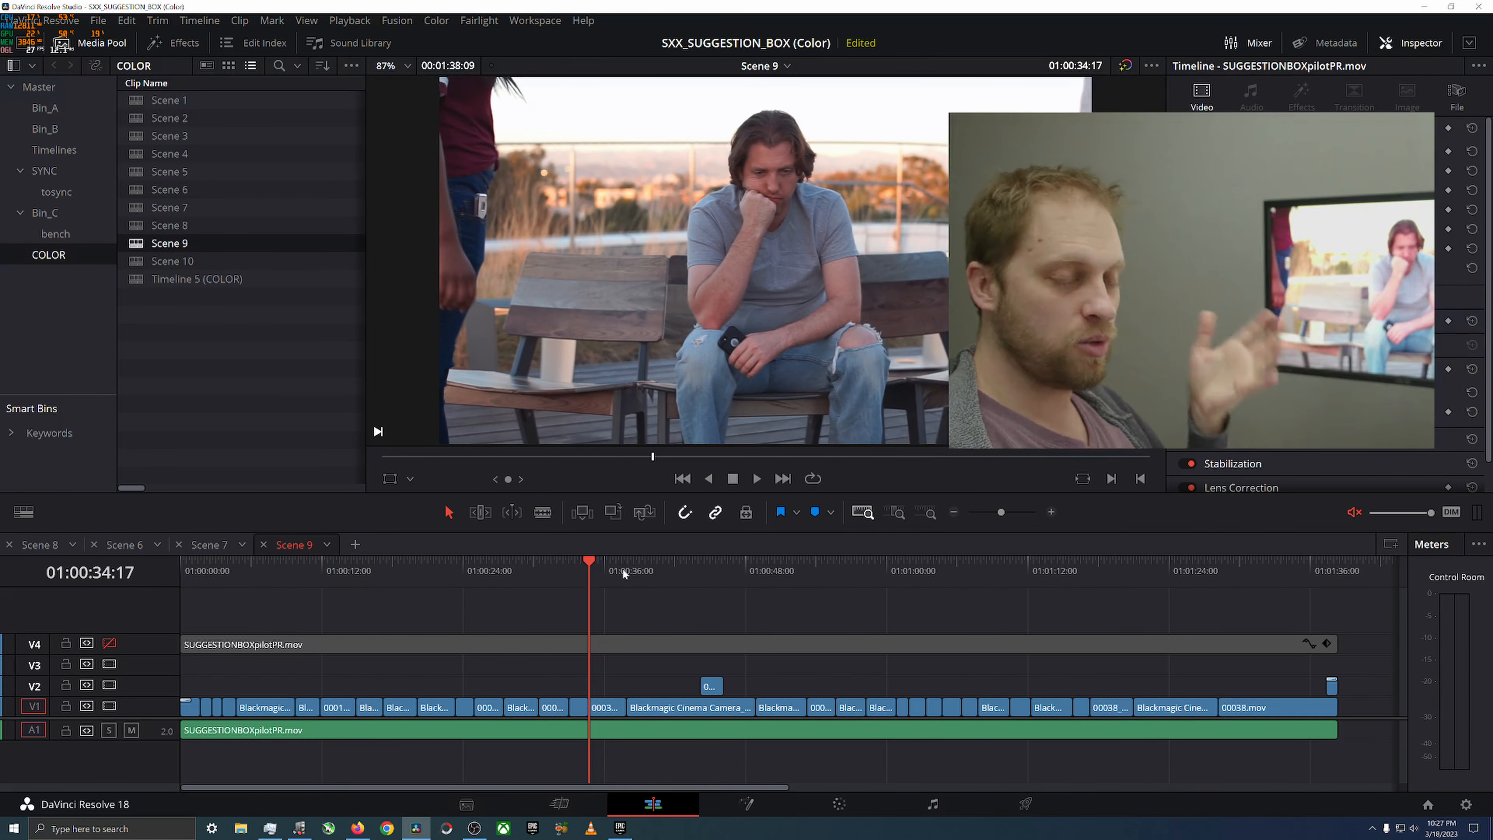
pyautogui.moveTo(620, 570); pyautogui.dragTo(944, 583)
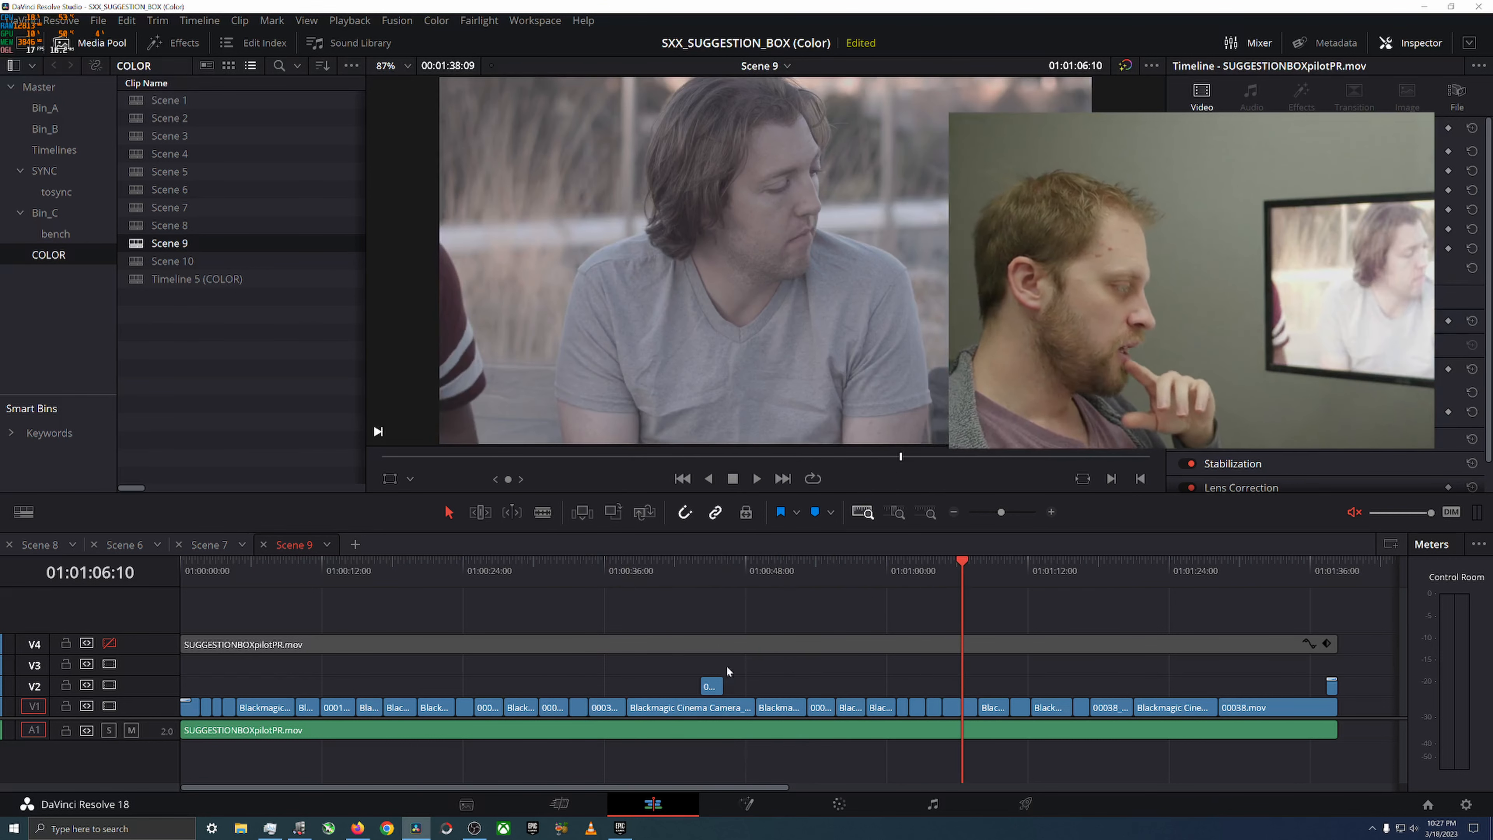
# On the Color page, reset all grades and nodes on the Scene 9 clip at 01:01:06:10, fit its image in view and reposition node 01
pyautogui.click(840, 805)
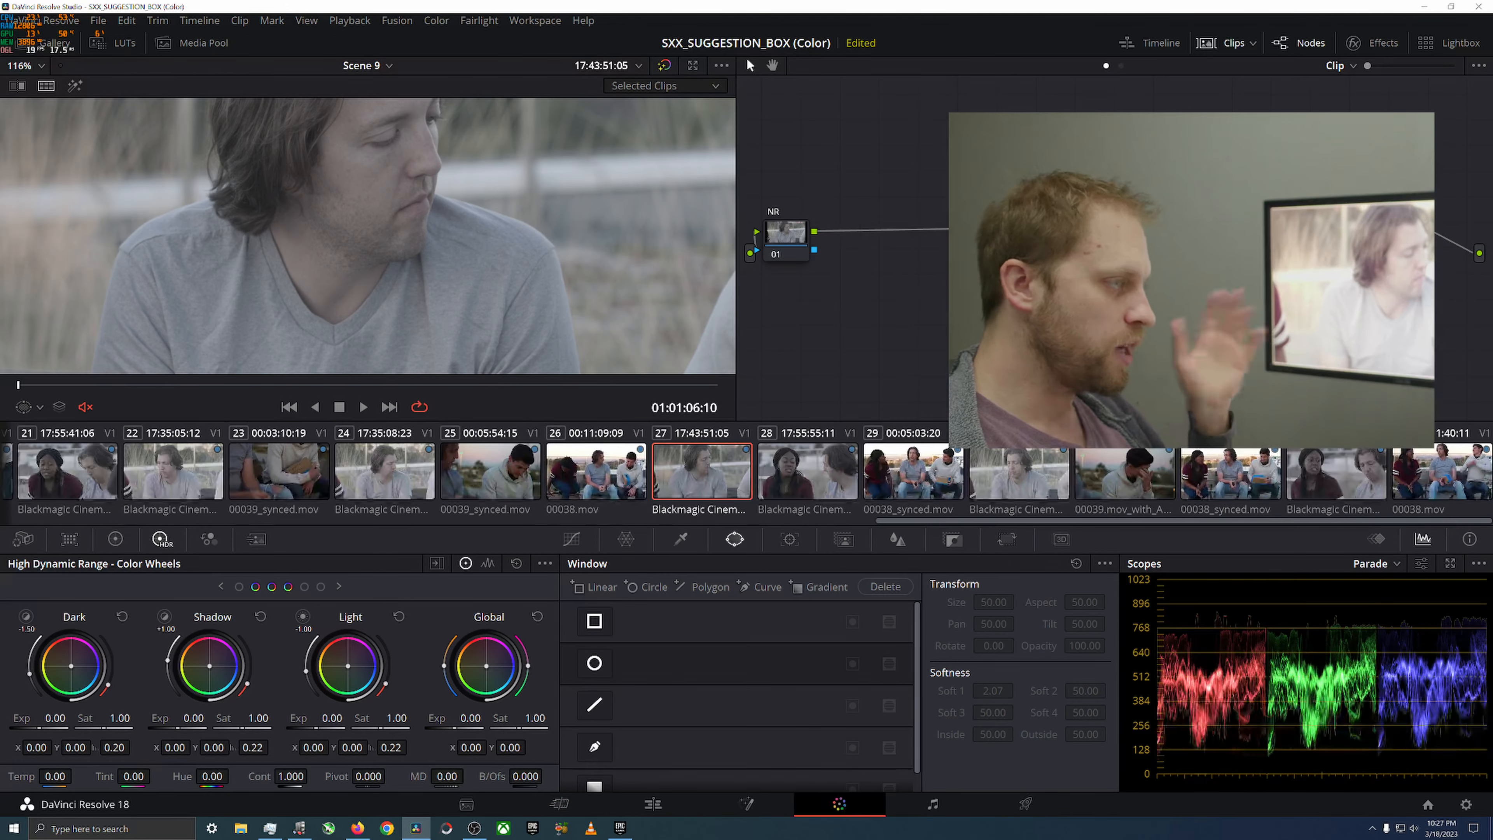
pyautogui.click(1000, 247)
pyautogui.moveTo(932, 197); pyautogui.dragTo(867, 181)
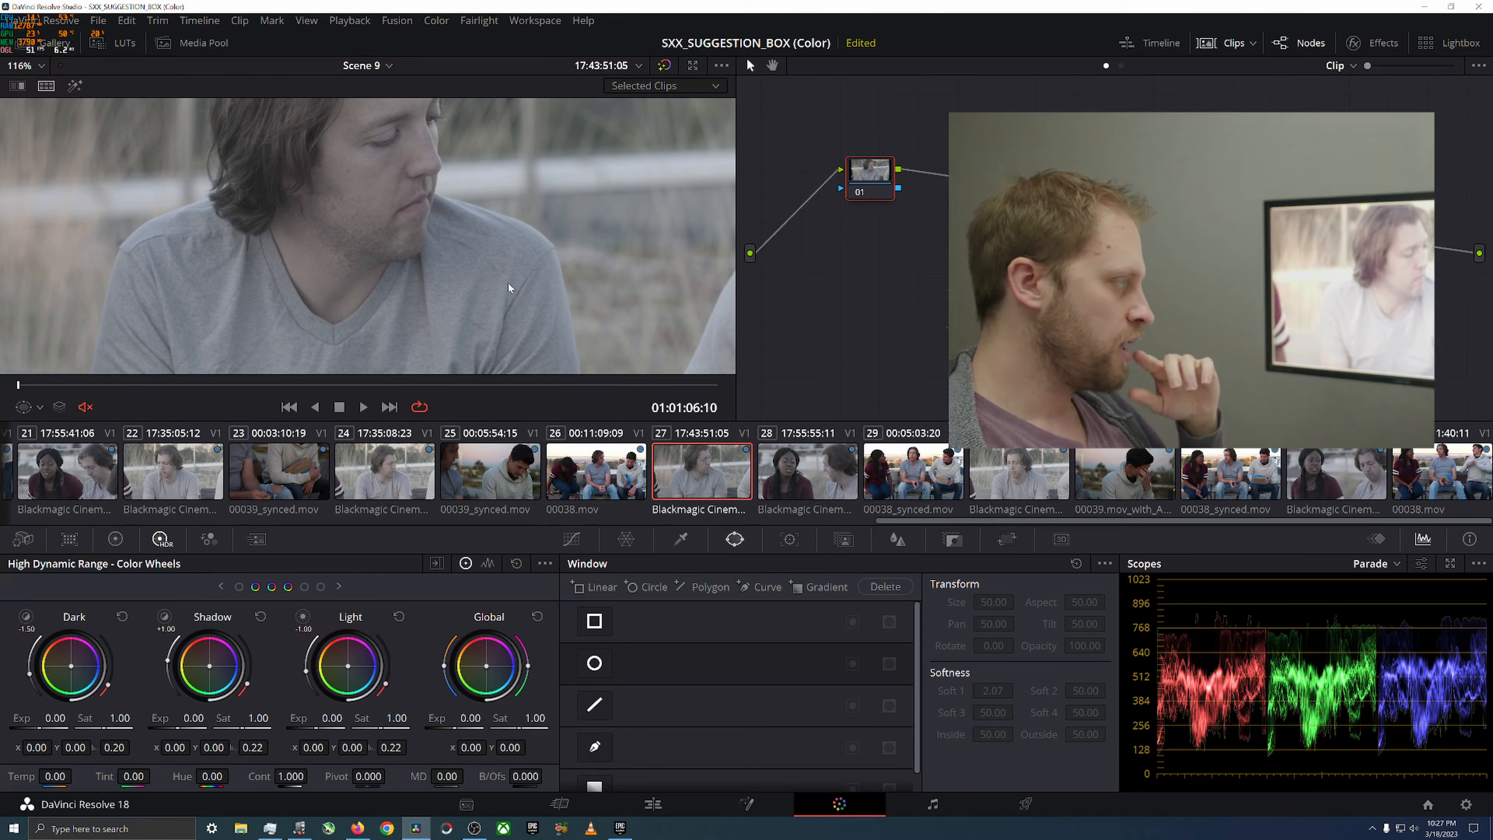
pyautogui.scroll(-6, 512, 281)
pyautogui.scroll(1, 444, 285)
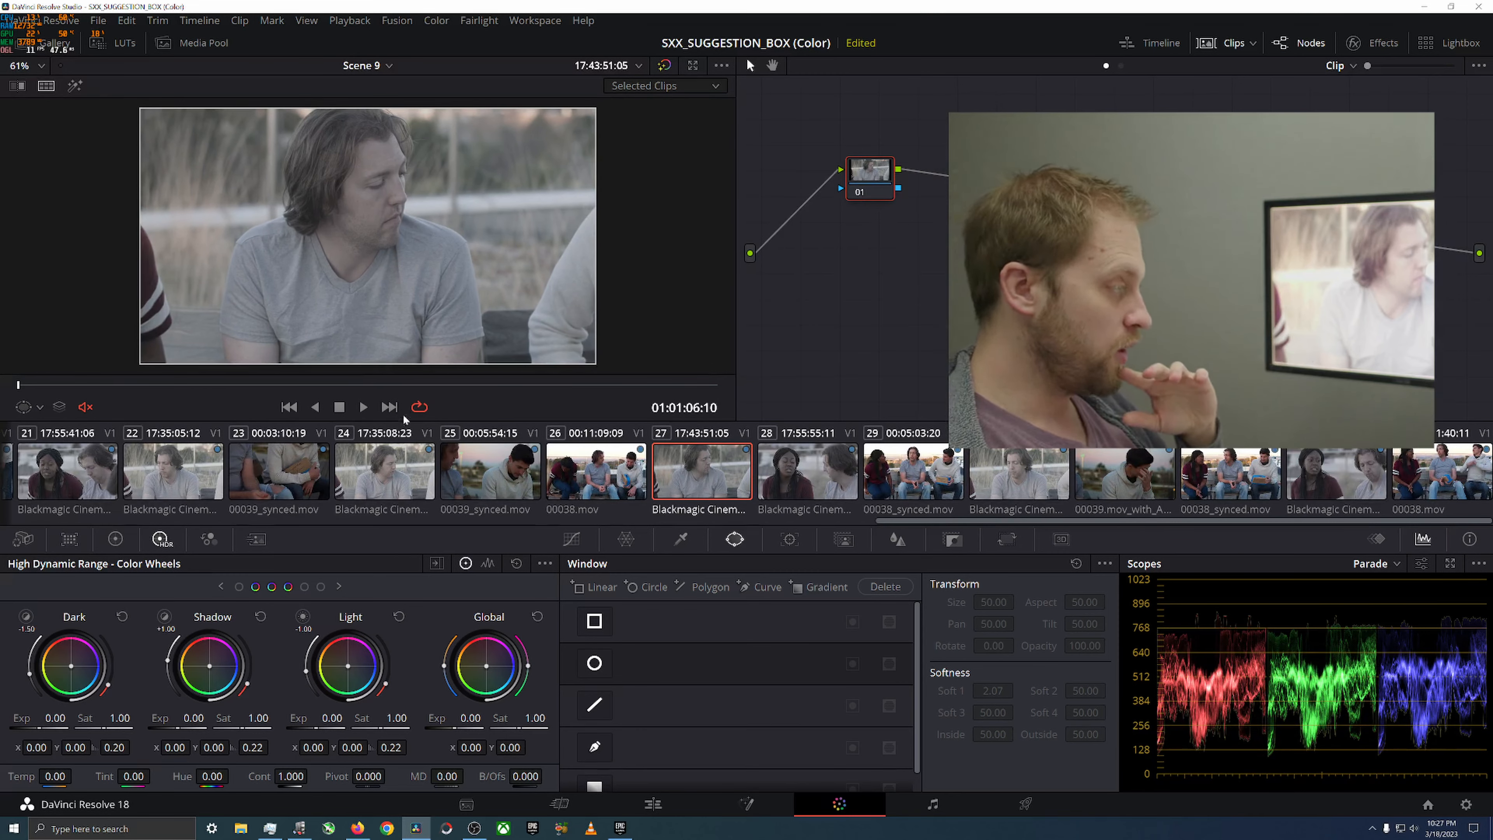
pyautogui.moveTo(863, 182); pyautogui.dragTo(806, 215)
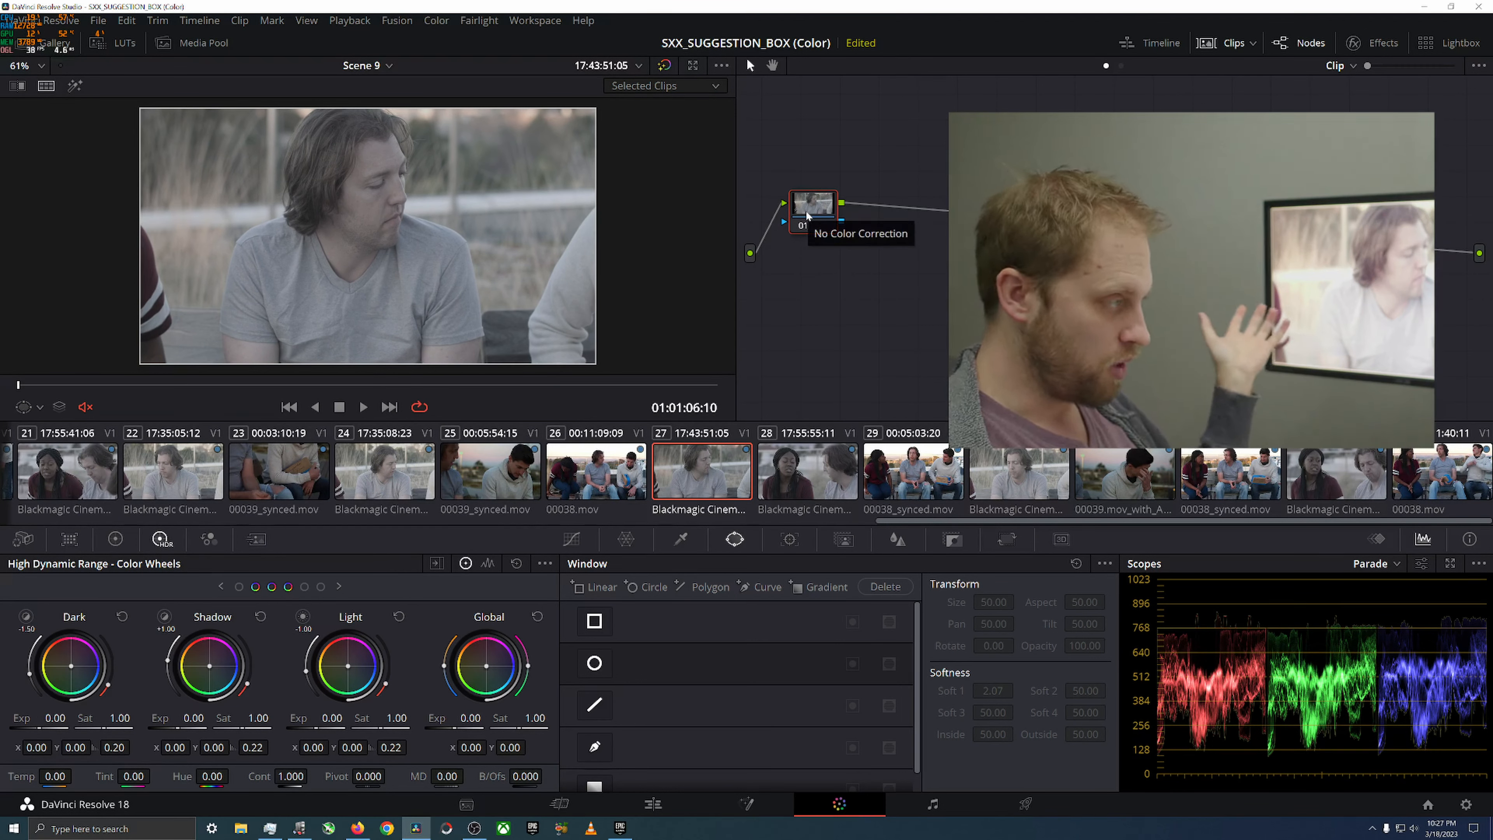
pyautogui.moveTo(807, 210); pyautogui.dragTo(803, 186)
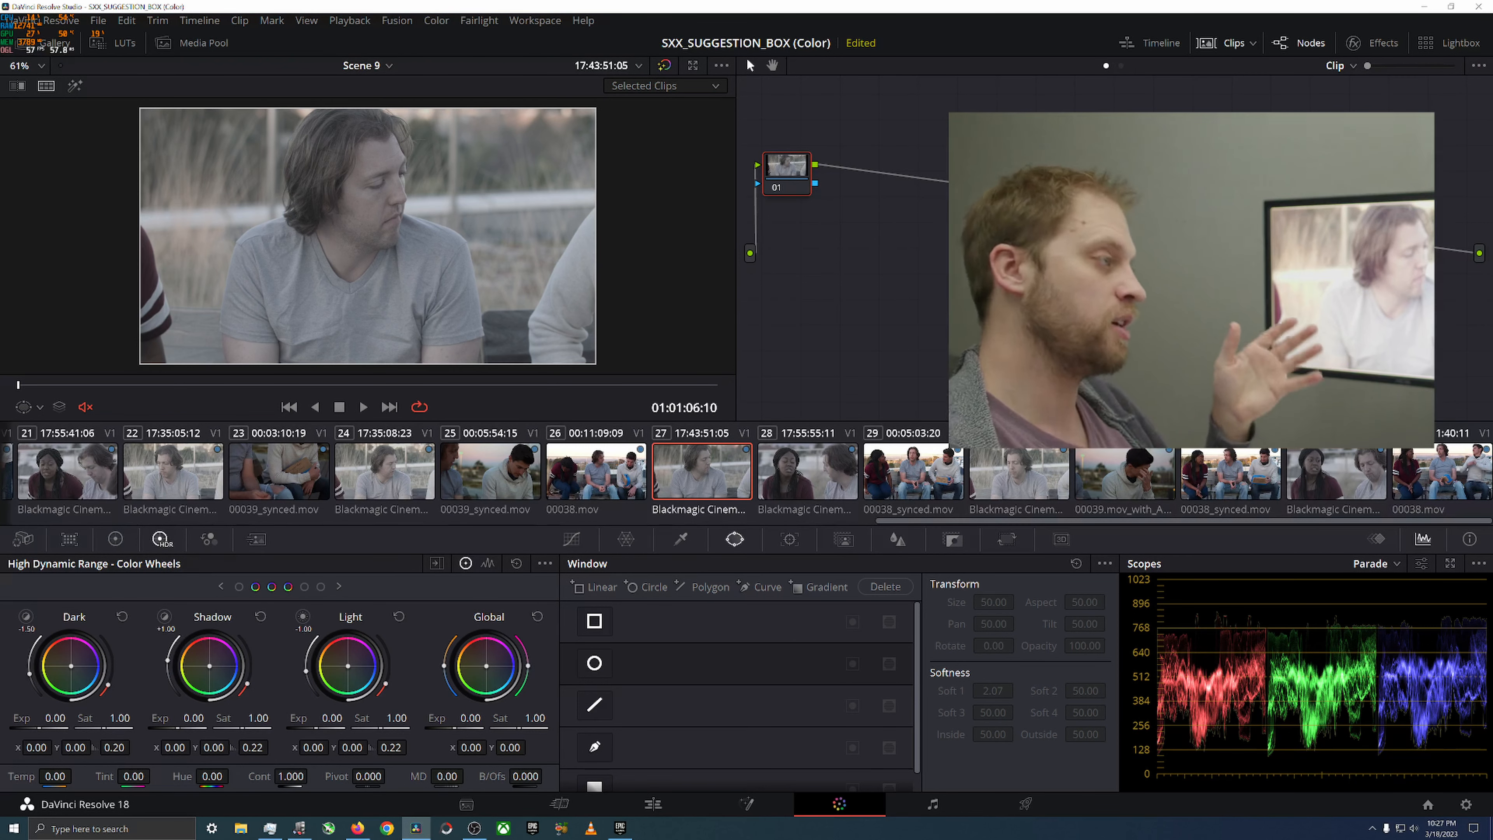
# Apply a Color Space Transform to node 01 and to a new serial node 02, and make room for both in the node graph
pyautogui.click(1373, 42)
pyautogui.scroll(-3, 1292, 359)
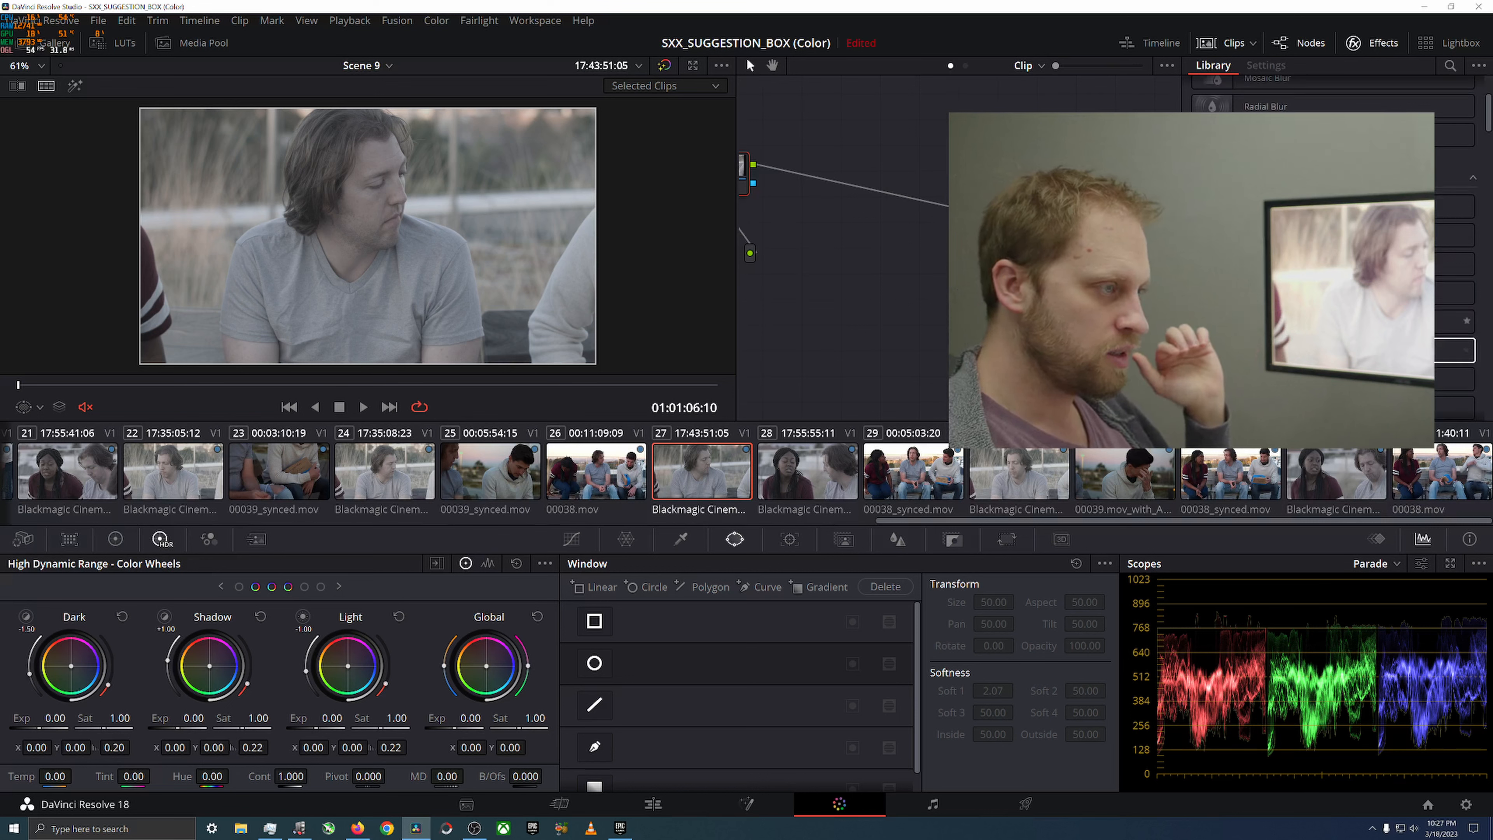
pyautogui.moveTo(1293, 292); pyautogui.dragTo(744, 178)
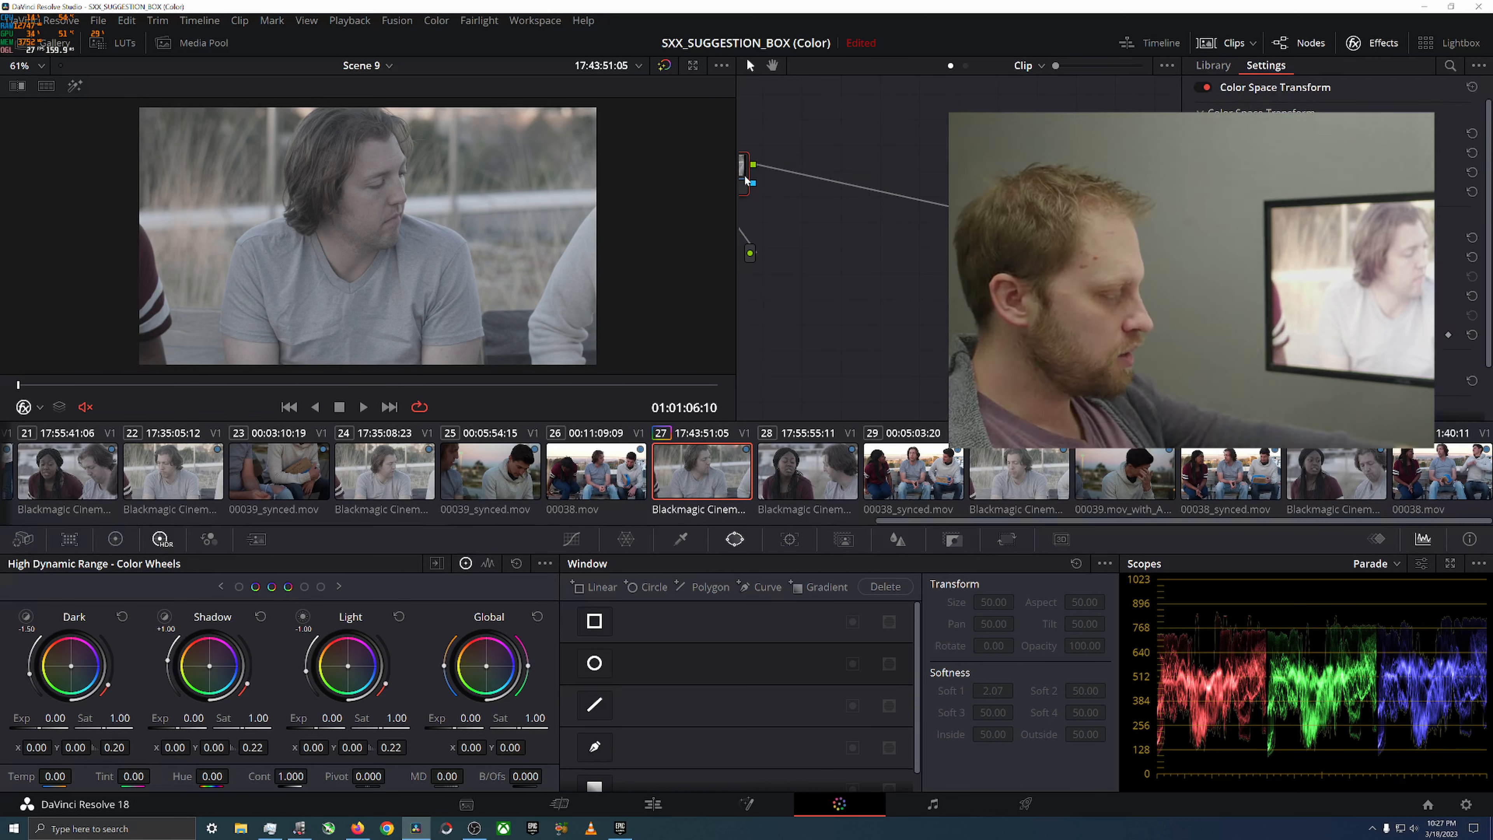
pyautogui.hotkey('alt', 's')
pyautogui.moveTo(798, 176); pyautogui.dragTo(1011, 173)
pyautogui.moveTo(1292, 293); pyautogui.dragTo(815, 174)
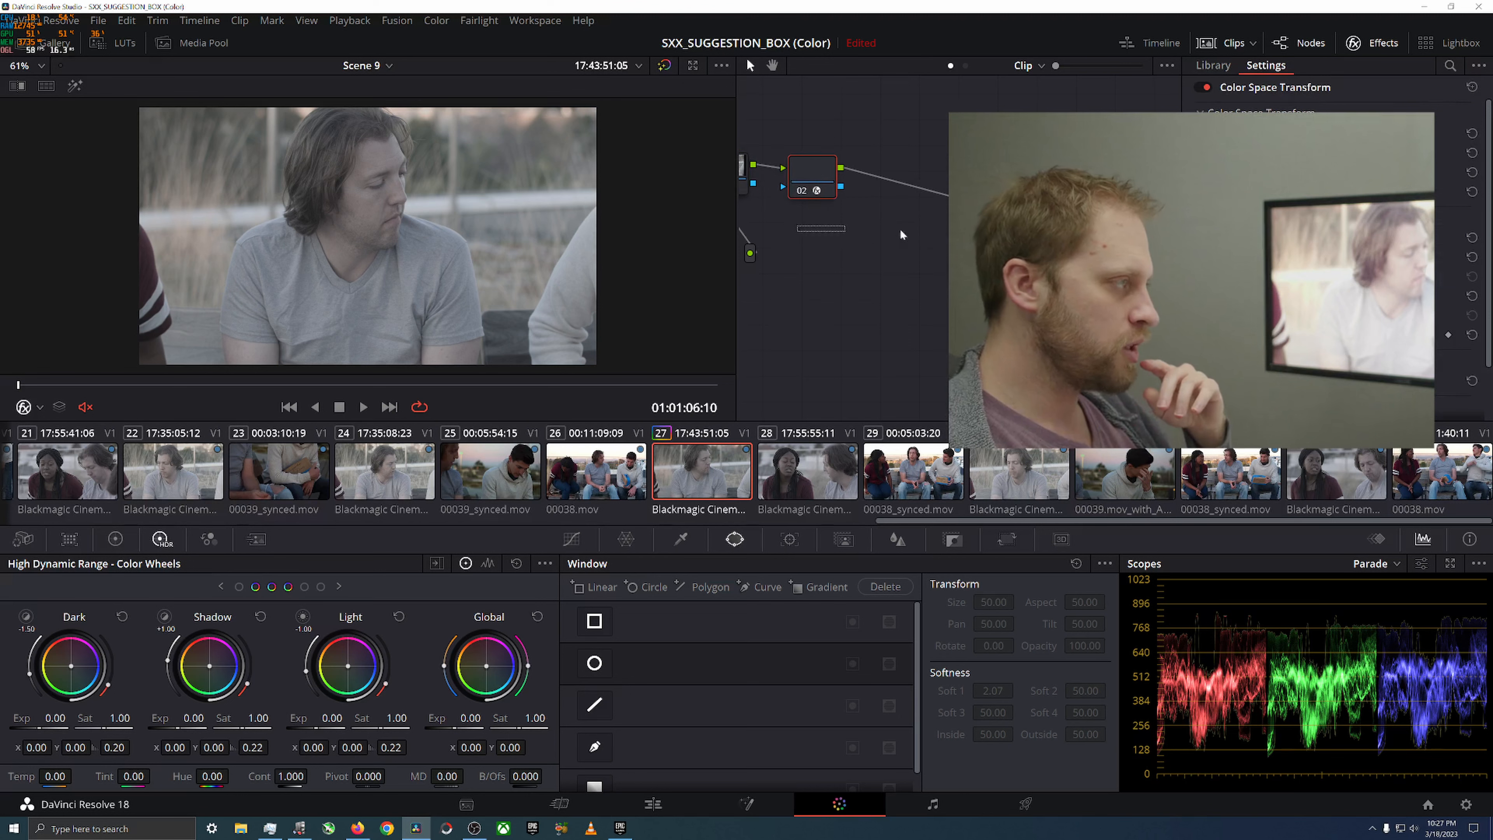
pyautogui.moveTo(846, 242); pyautogui.dragTo(888, 246)
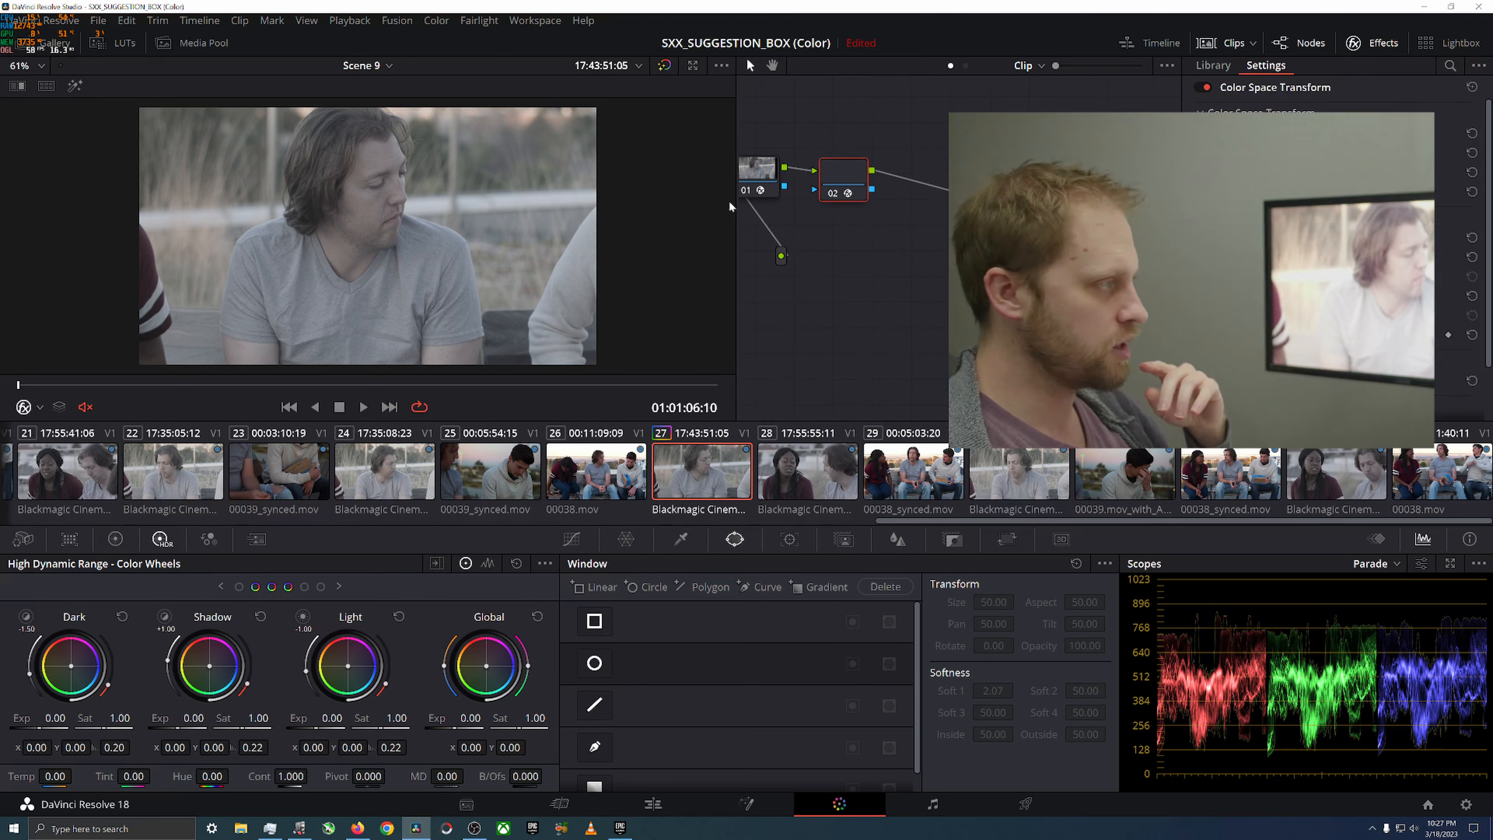
pyautogui.moveTo(728, 223); pyautogui.dragTo(551, 229)
pyautogui.moveTo(640, 239); pyautogui.dragTo(666, 199)
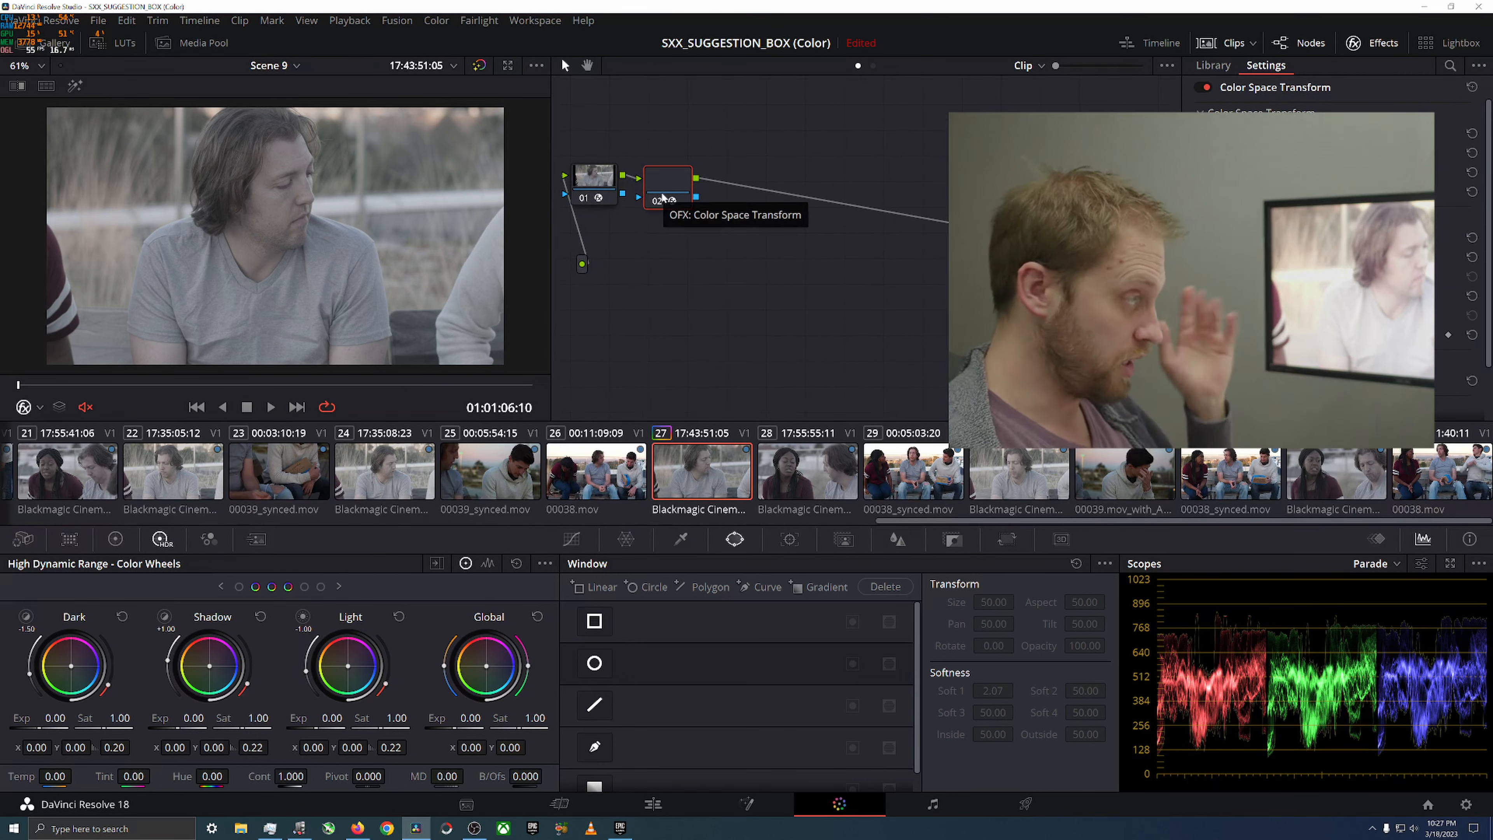
# Set node 01's Color Space Transform input color space to Blackmagic Design Film Gen 1 and input gamma to Blackmagic Design Film
pyautogui.click(604, 180)
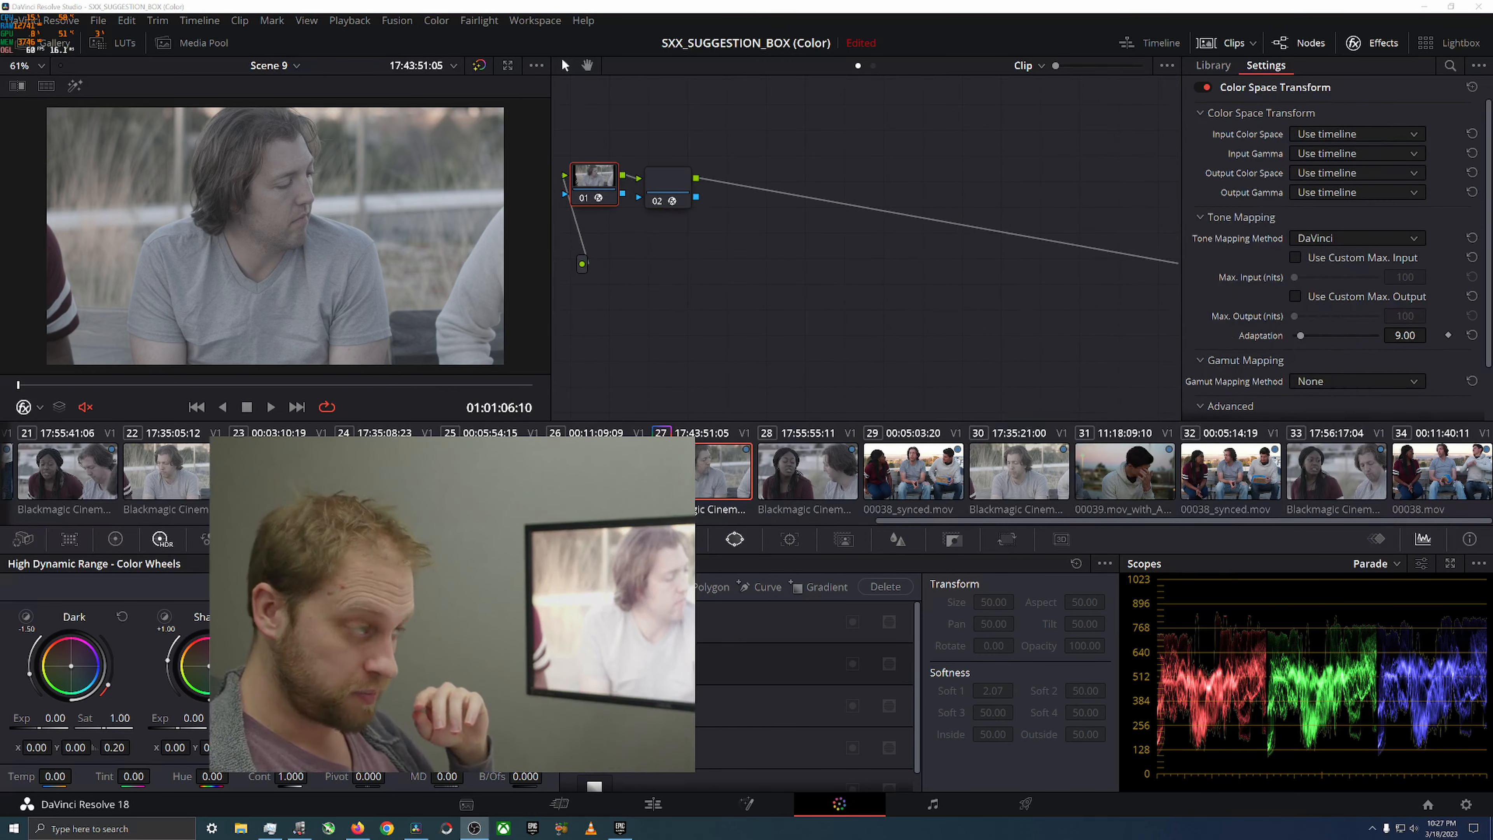
pyautogui.click(1301, 138)
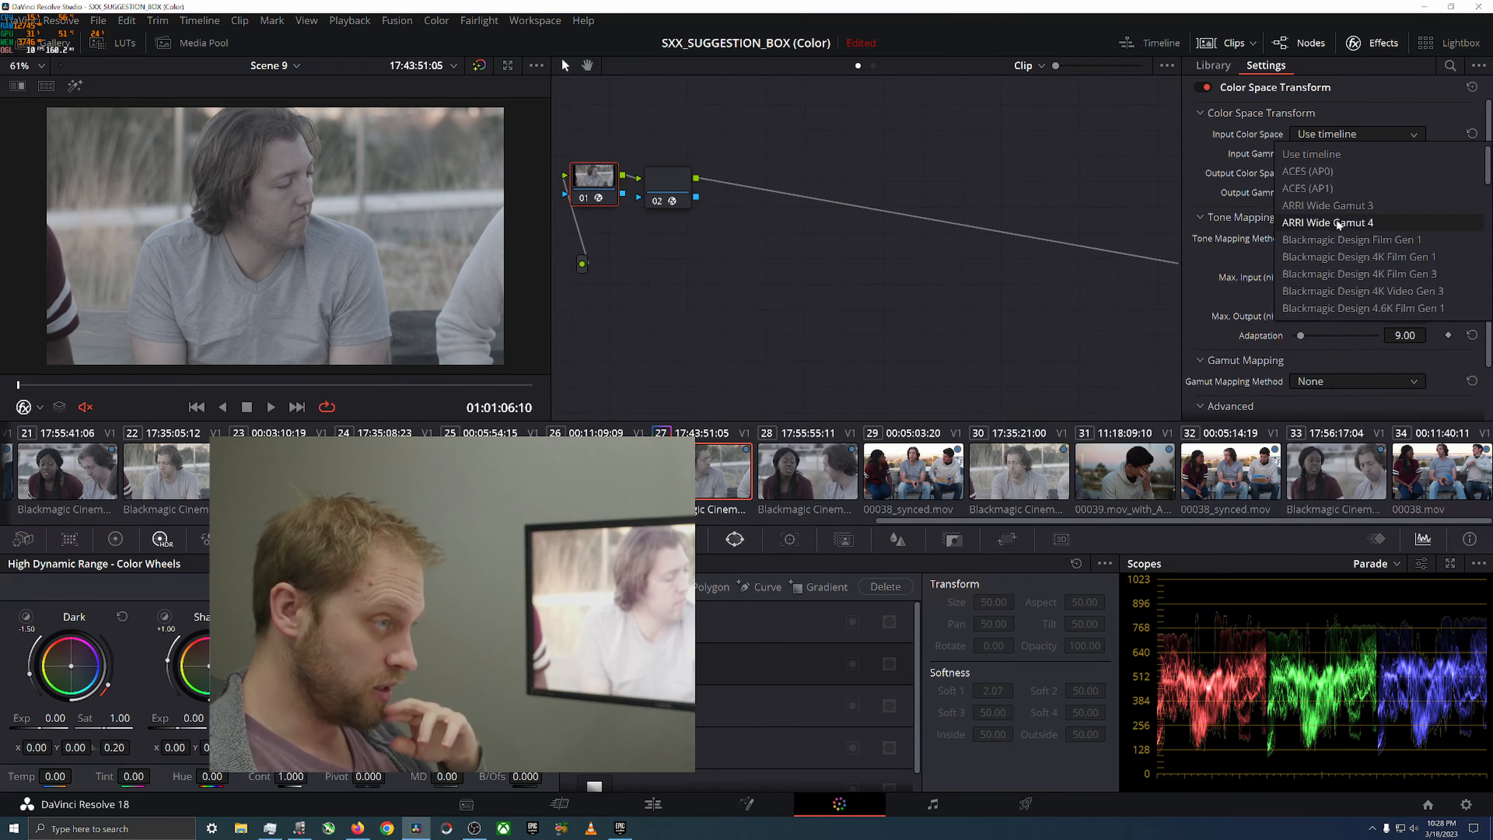
pyautogui.click(1322, 243)
pyautogui.click(1337, 152)
pyautogui.scroll(-5, 1337, 206)
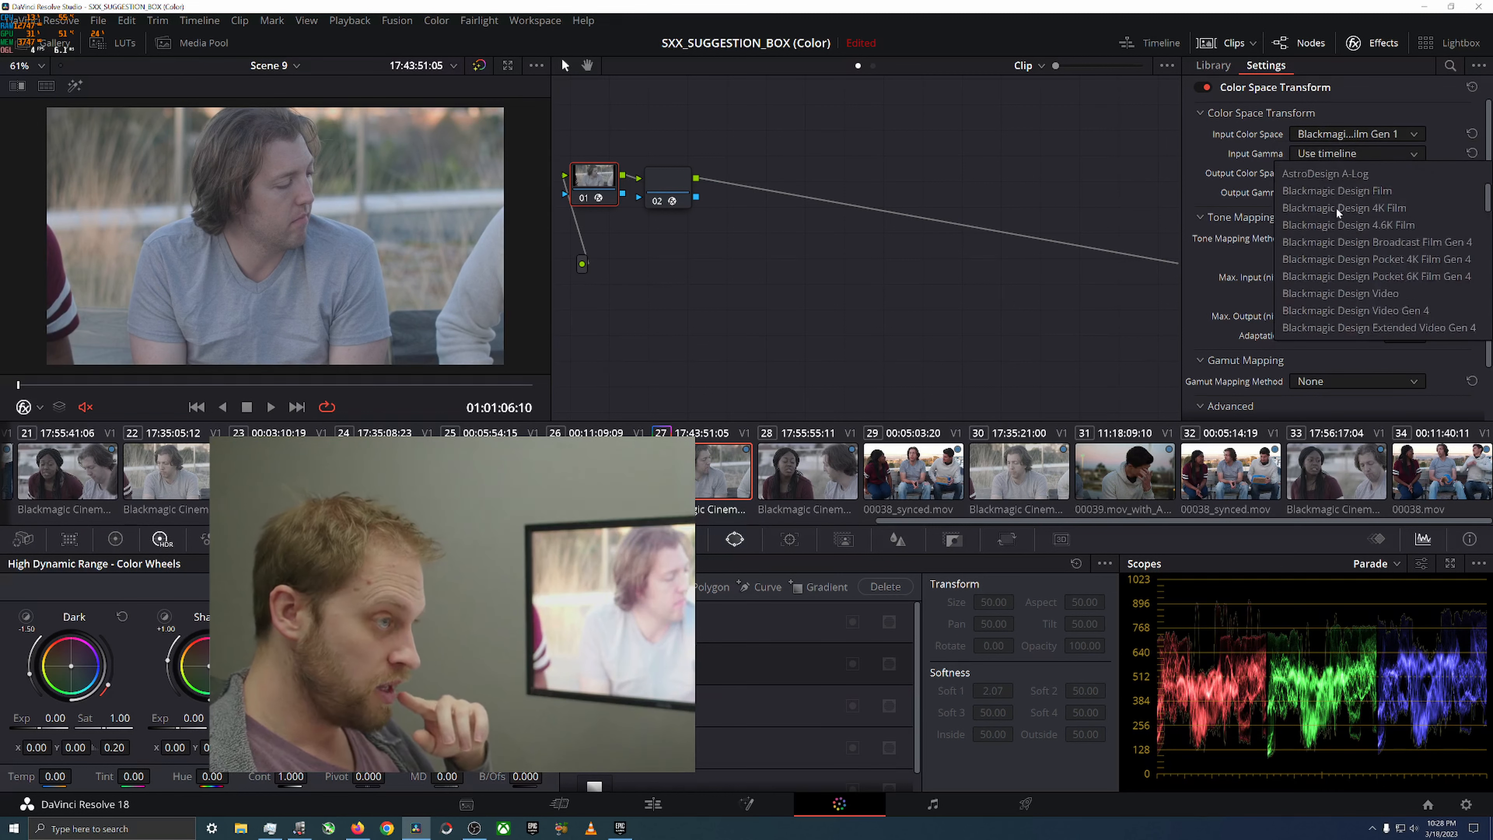
pyautogui.scroll(3, 1352, 247)
pyautogui.scroll(-1, 1361, 252)
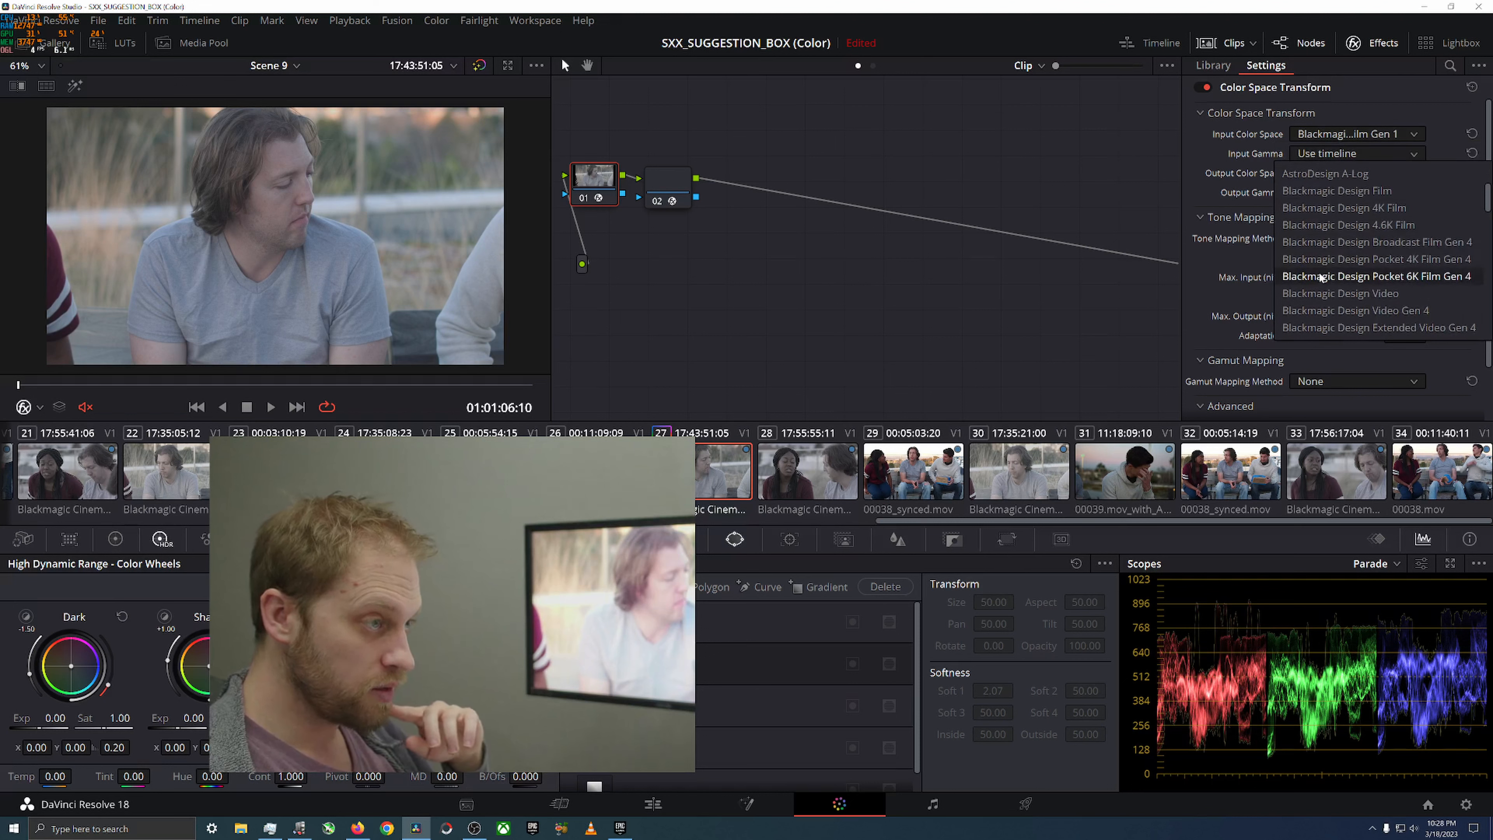
pyautogui.scroll(-2, 1323, 275)
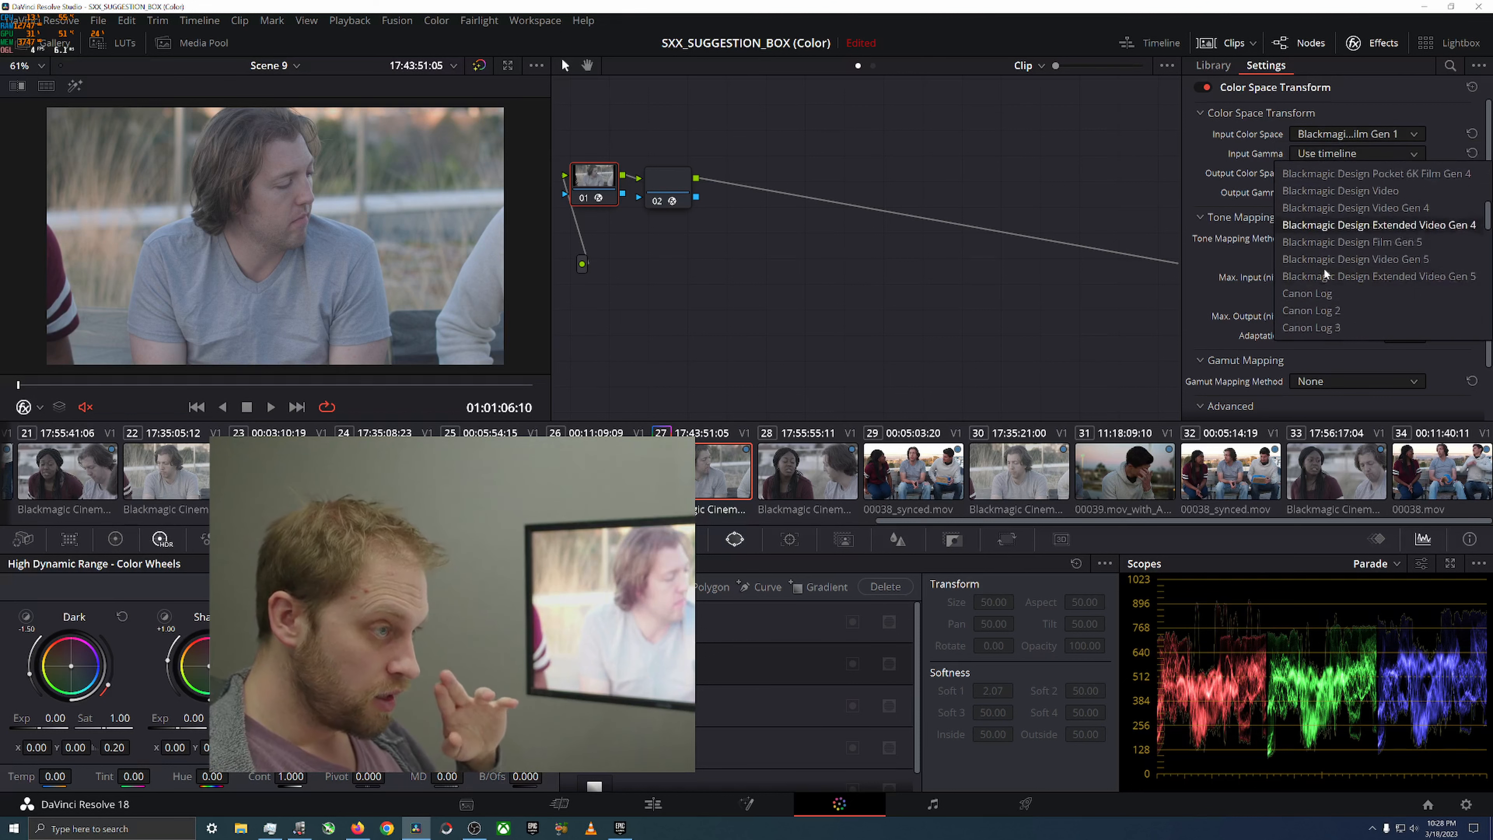
pyautogui.scroll(4, 1332, 264)
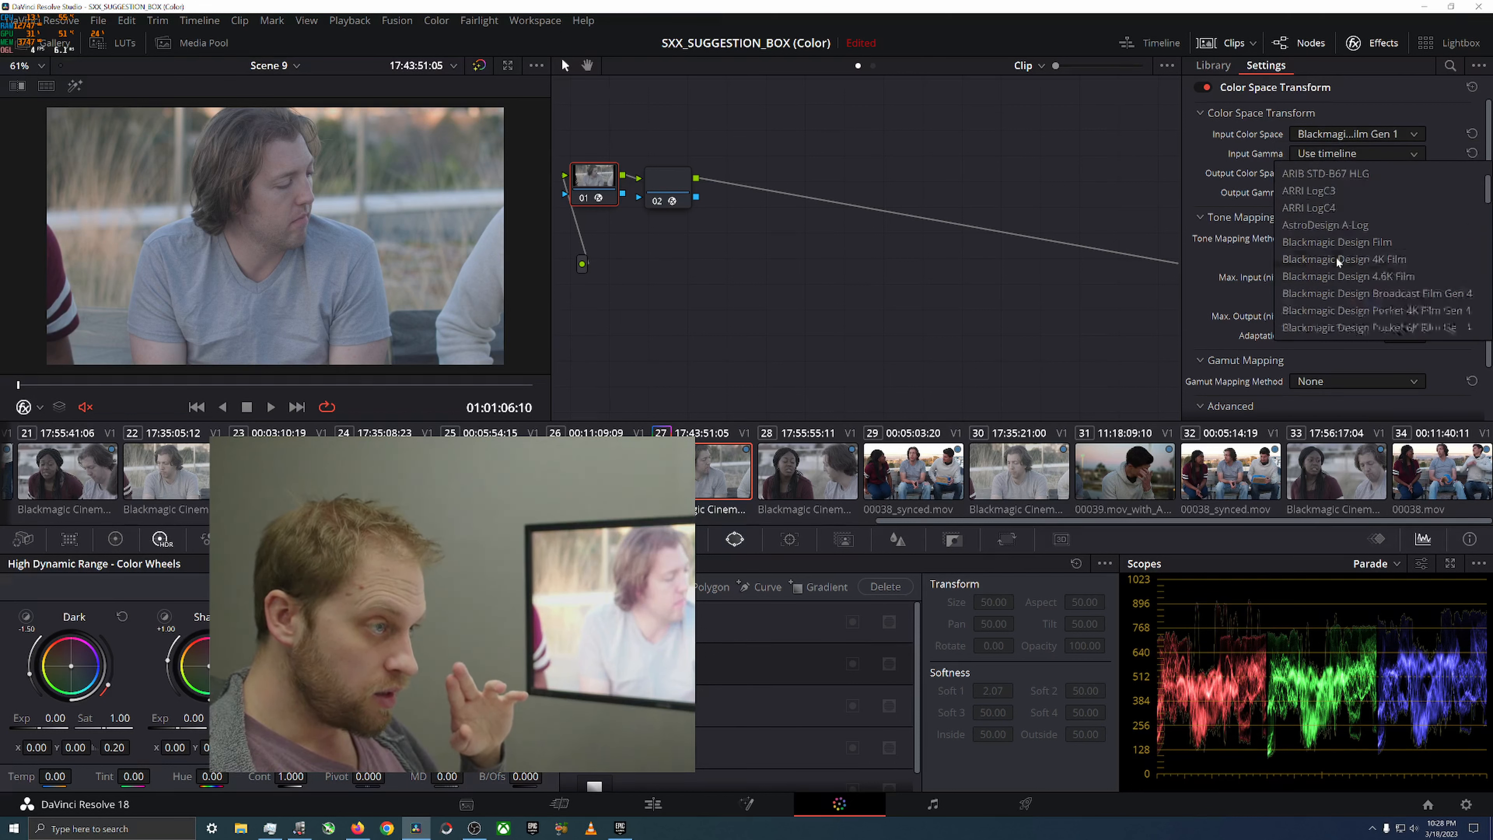
pyautogui.scroll(-2, 1339, 261)
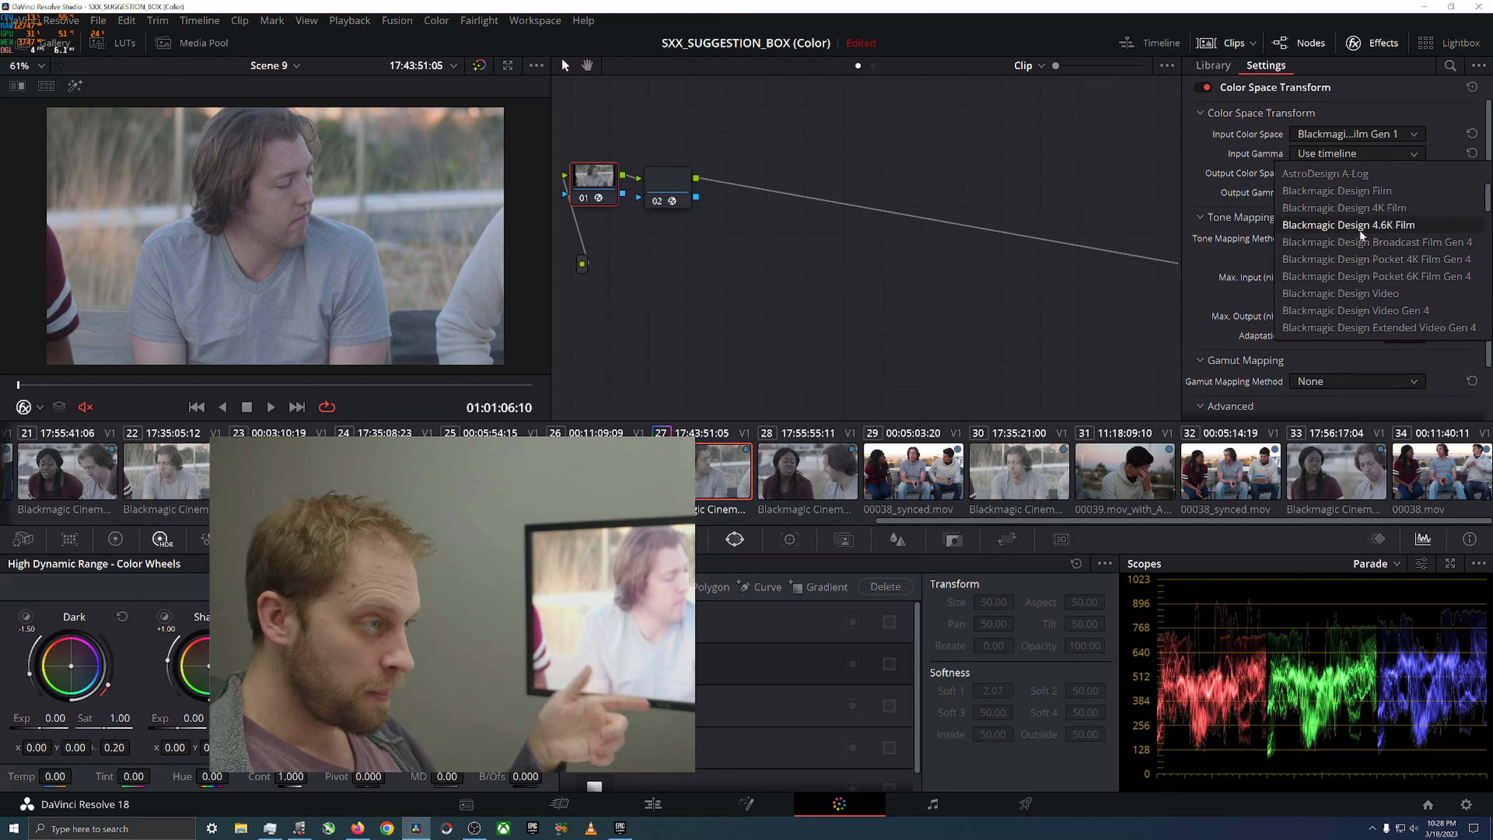
pyautogui.click(1363, 191)
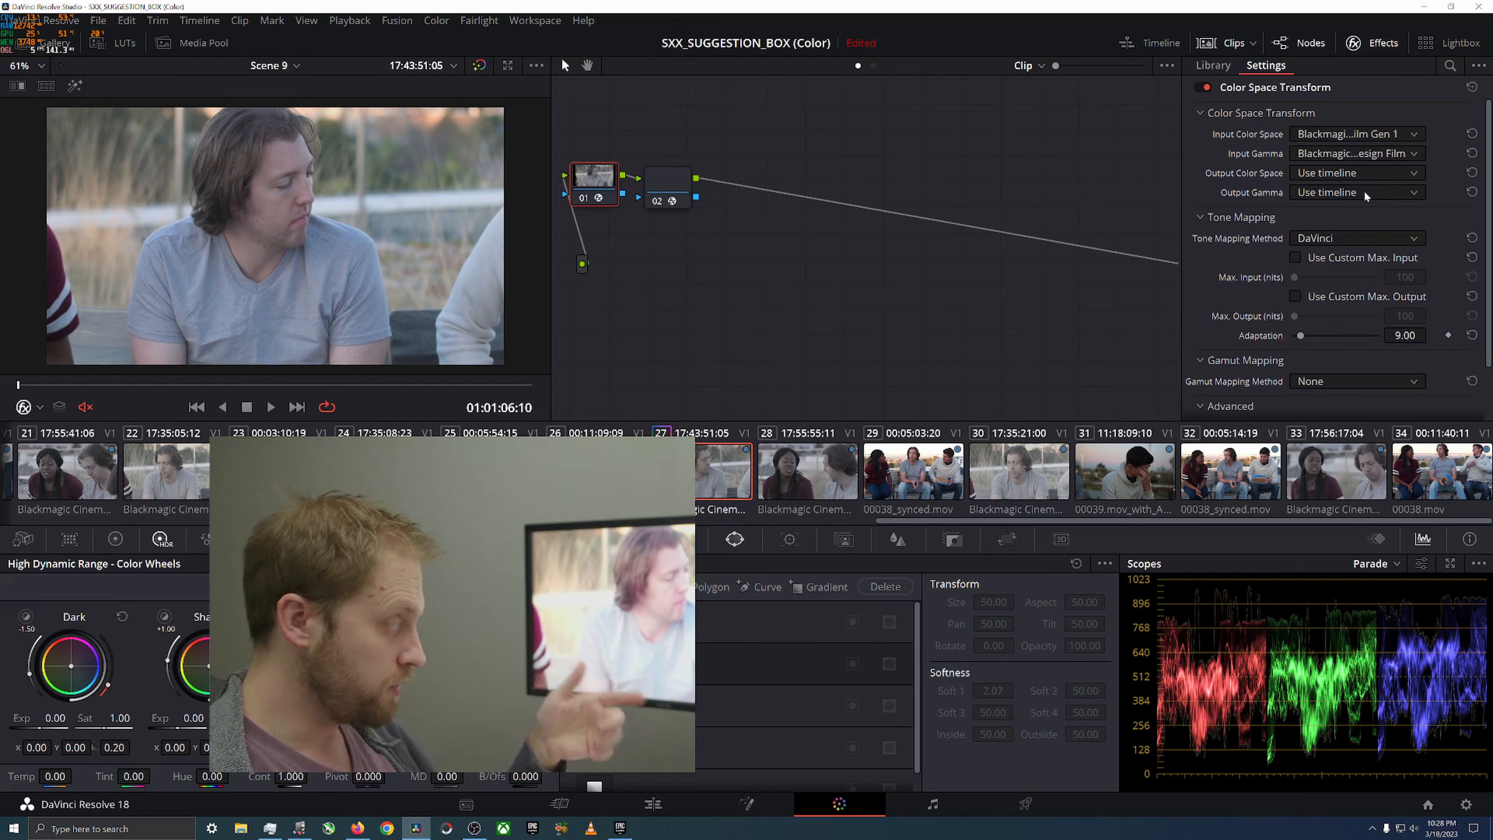
# Set node 01's output color space to DaVinci Wide Gamut and its output gamma to DaVinci Intermediate
pyautogui.click(1332, 175)
pyautogui.scroll(-5, 1322, 267)
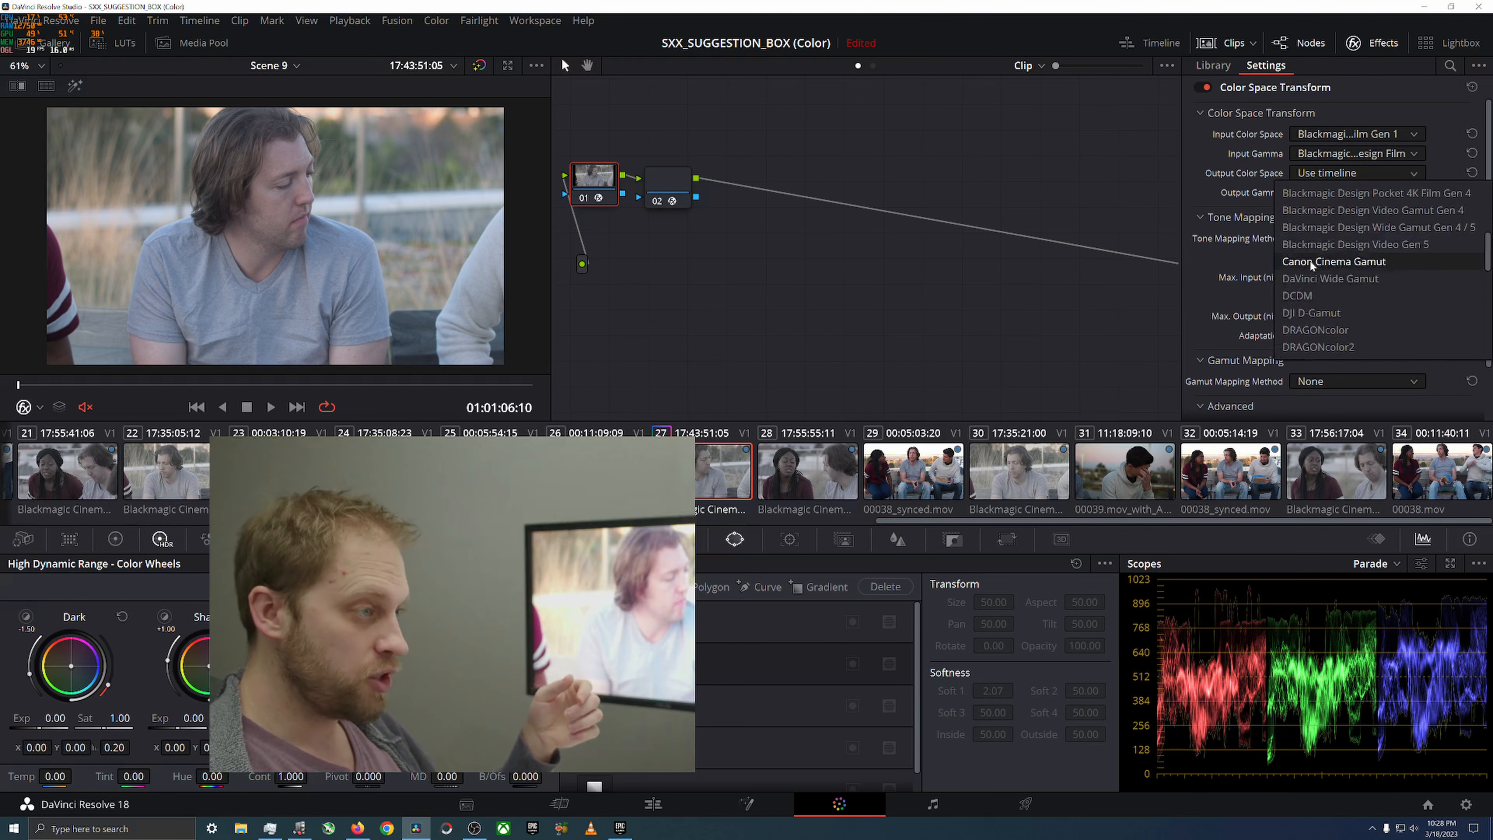
pyautogui.click(1322, 278)
pyautogui.click(1357, 194)
pyautogui.scroll(-5, 1370, 288)
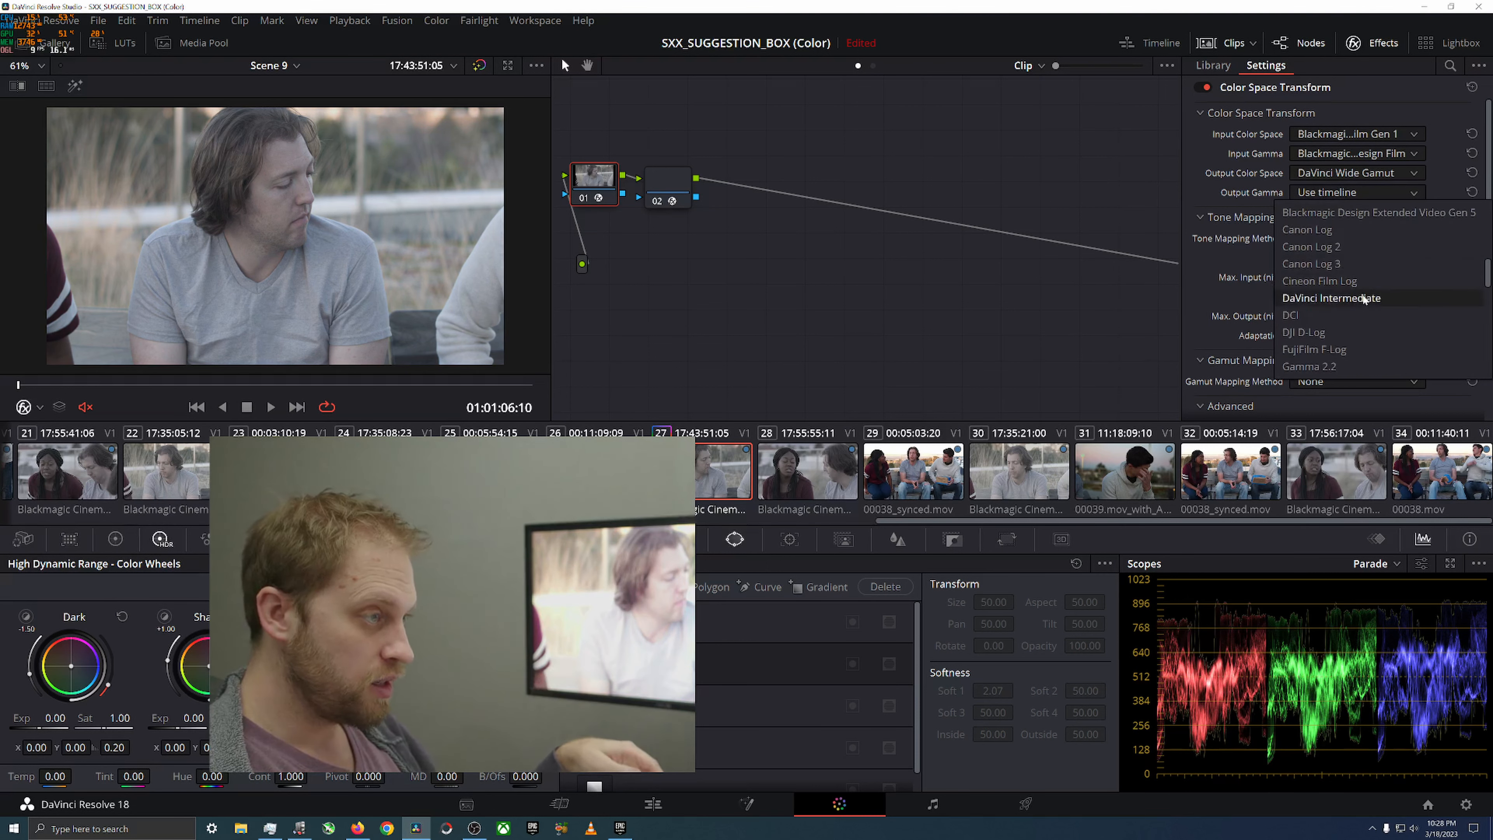
pyautogui.click(1370, 297)
# Move node 02 far from node 01 and set its input color space to DaVinci Wide Gamut and input gamma to DaVinci Intermediate
pyautogui.moveTo(675, 184); pyautogui.dragTo(1046, 188)
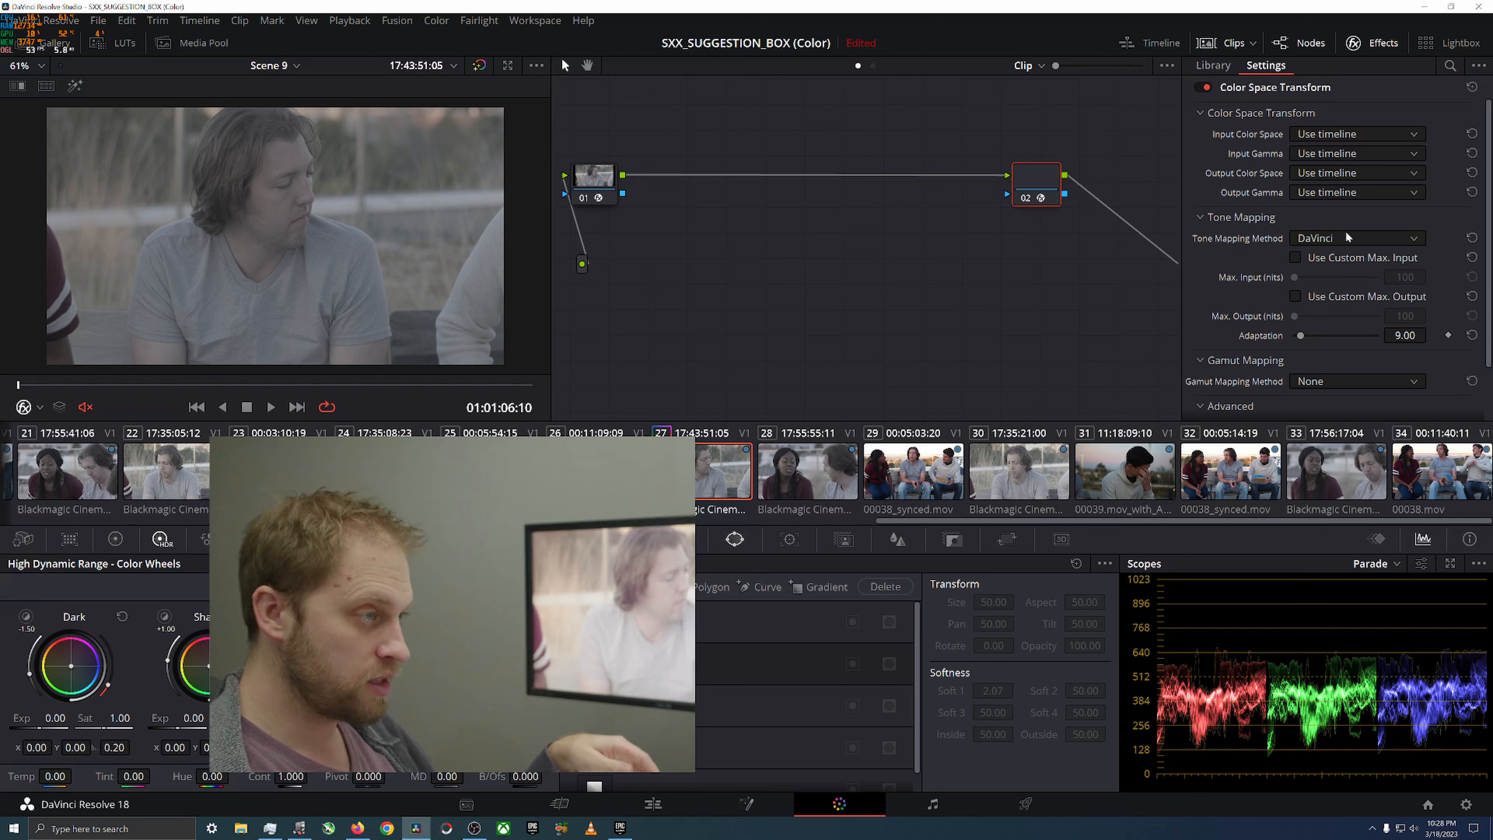
pyautogui.click(1346, 132)
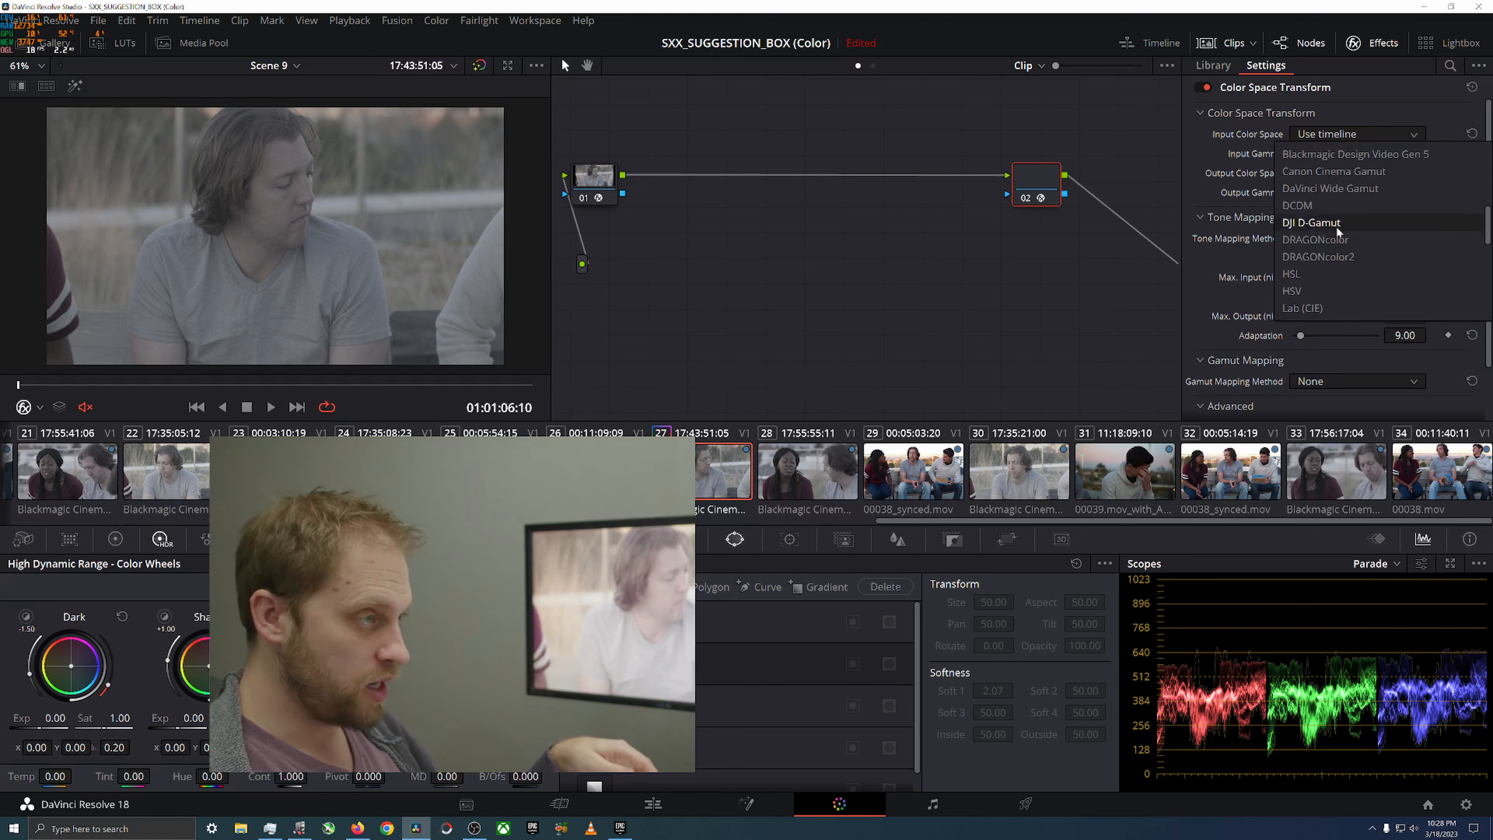
pyautogui.click(1340, 187)
pyautogui.click(1338, 153)
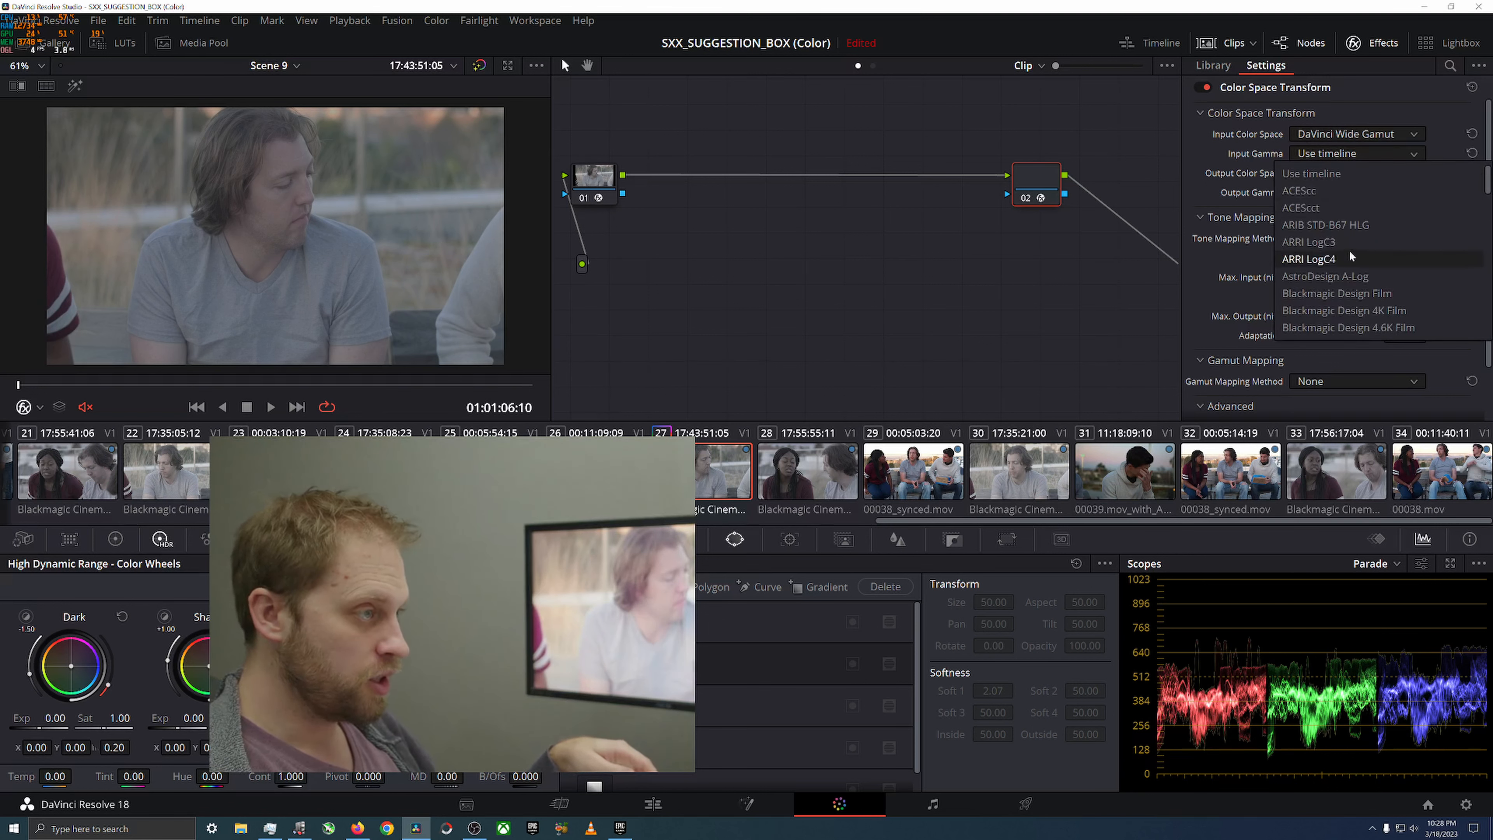
pyautogui.scroll(-6, 1348, 256)
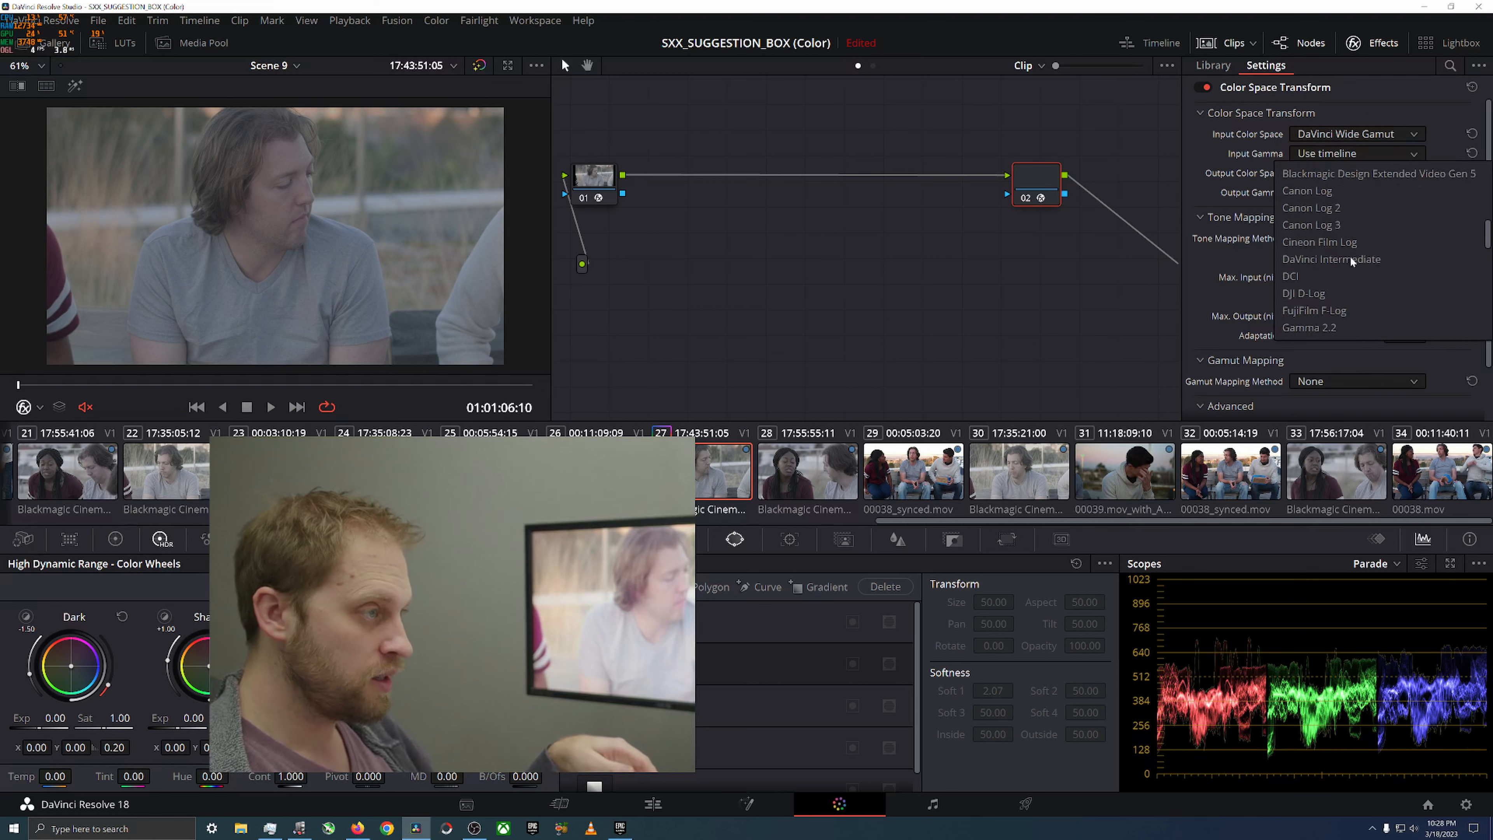
pyautogui.click(1349, 255)
# Set node 02's output color space to Rec.709 and output gamma to Gamma 2.4, and compare the image with the node off and on
pyautogui.click(1338, 171)
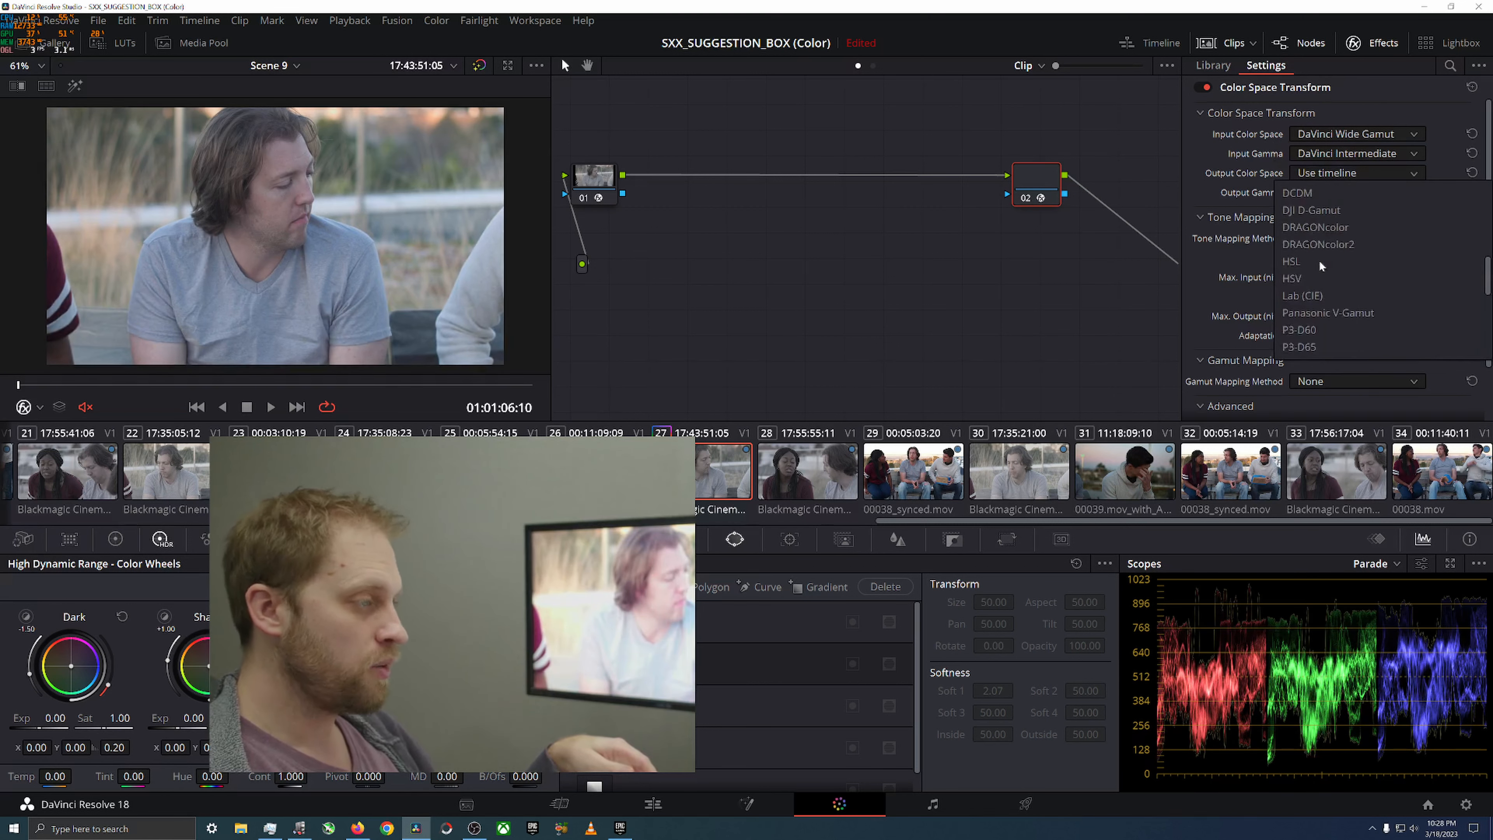
pyautogui.scroll(-3, 1319, 261)
pyautogui.scroll(-2, 1323, 259)
pyautogui.scroll(2, 1325, 258)
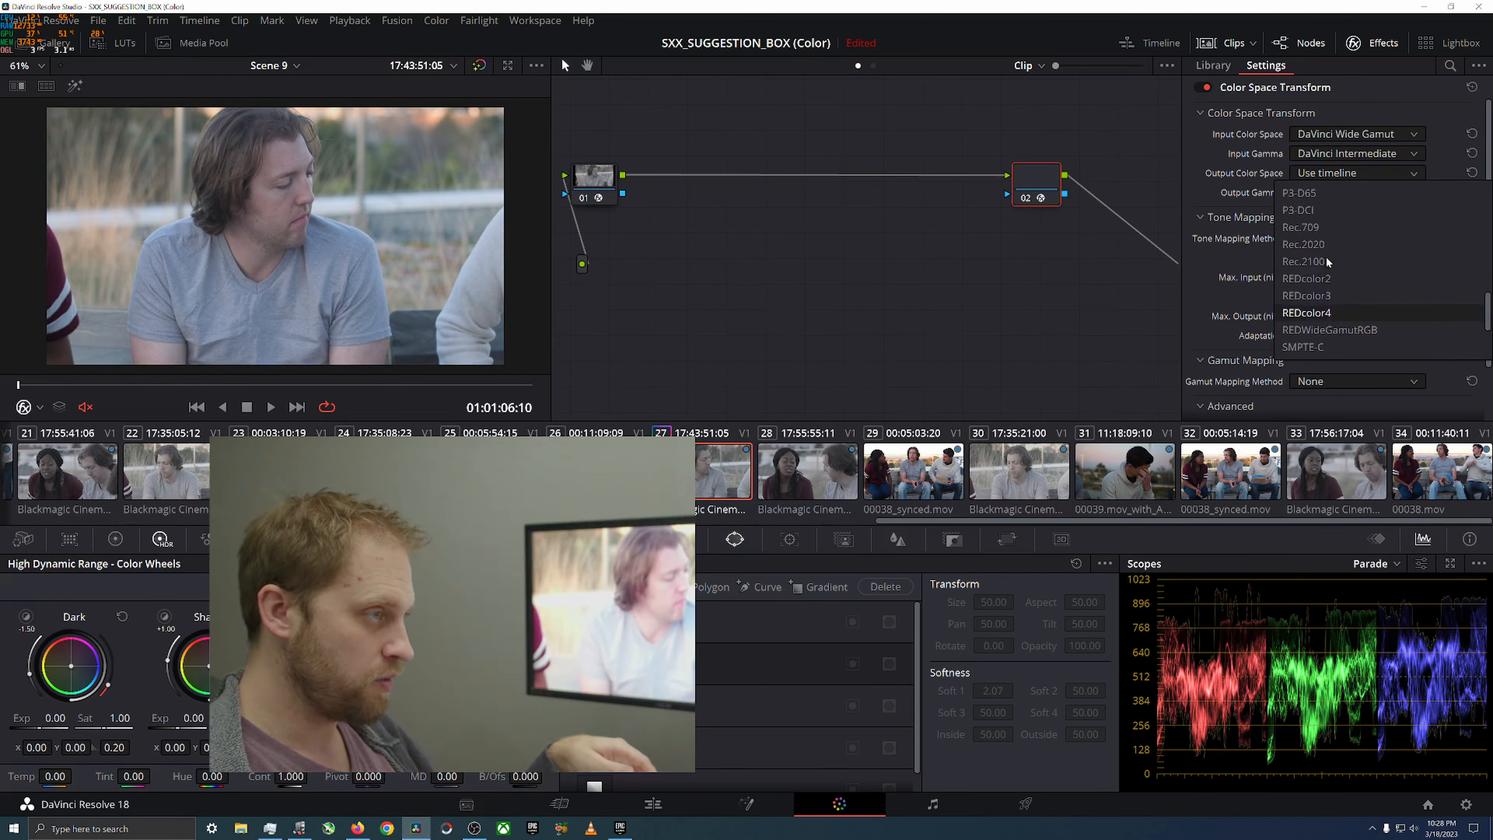
pyautogui.click(1329, 227)
pyautogui.click(1337, 192)
pyautogui.scroll(-6, 1348, 291)
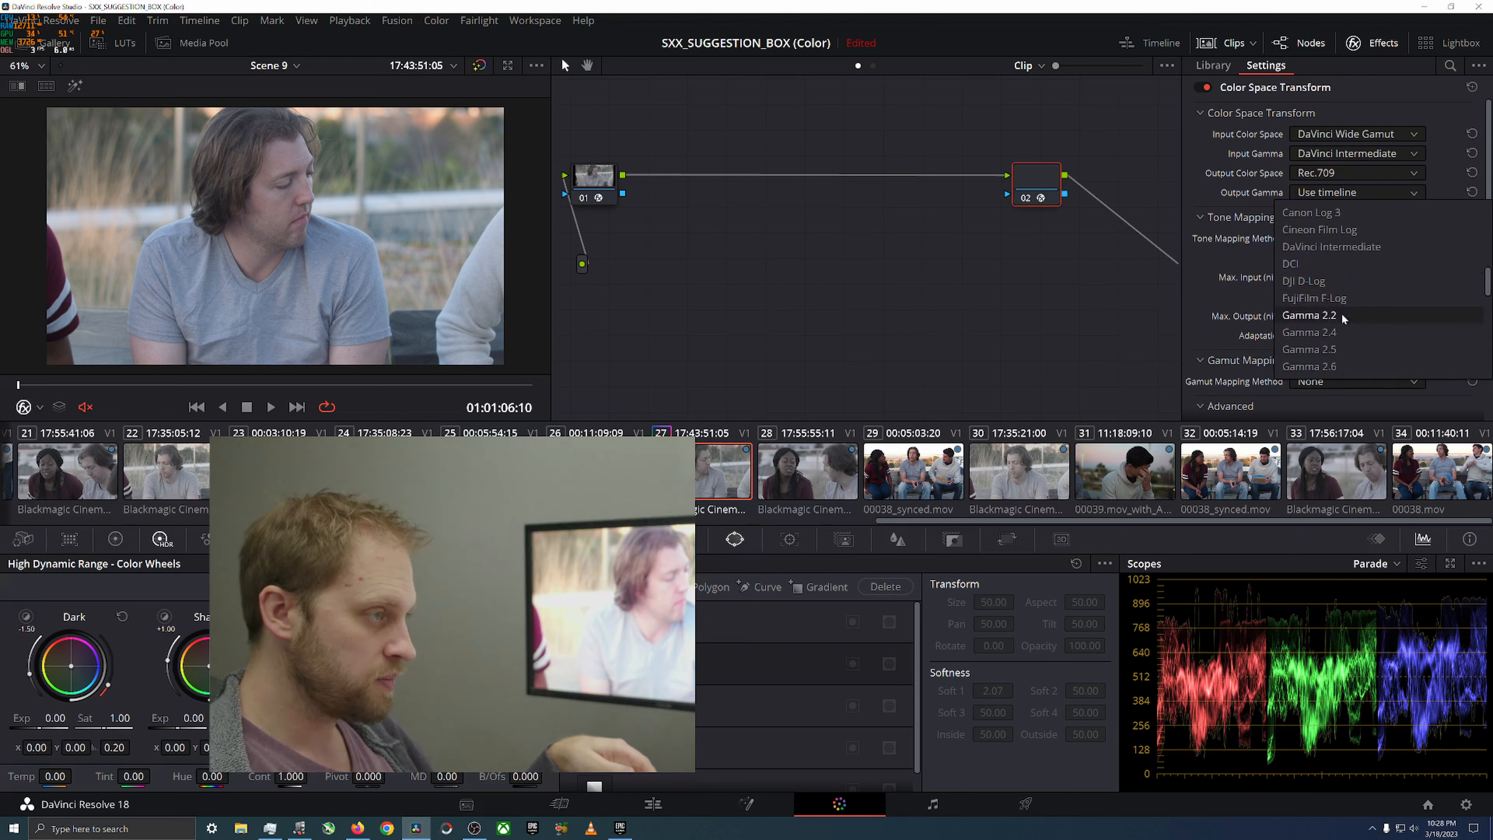
pyautogui.click(1343, 329)
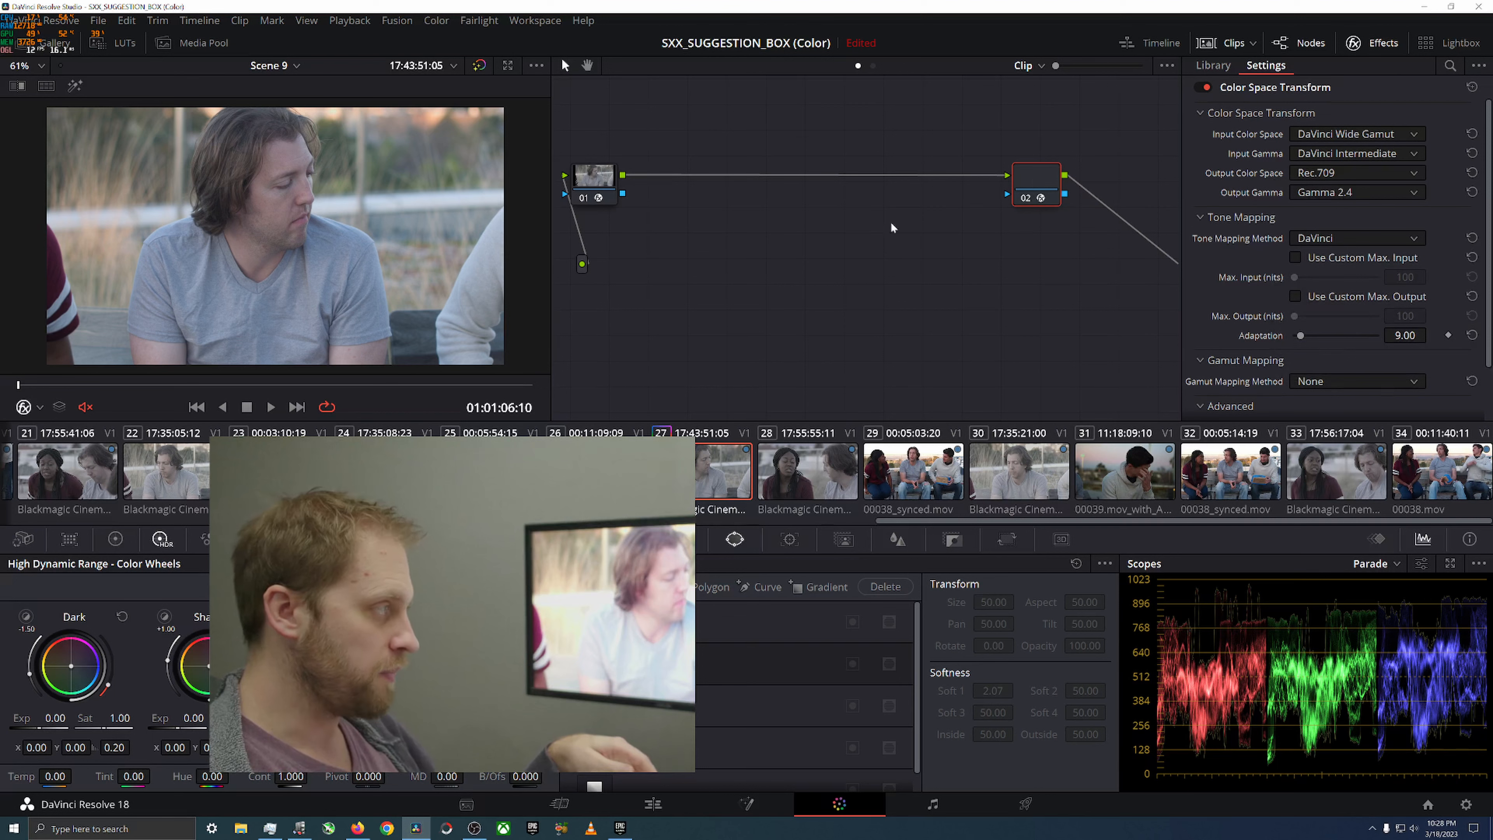
pyautogui.click(1024, 198)
pyautogui.click(1025, 197)
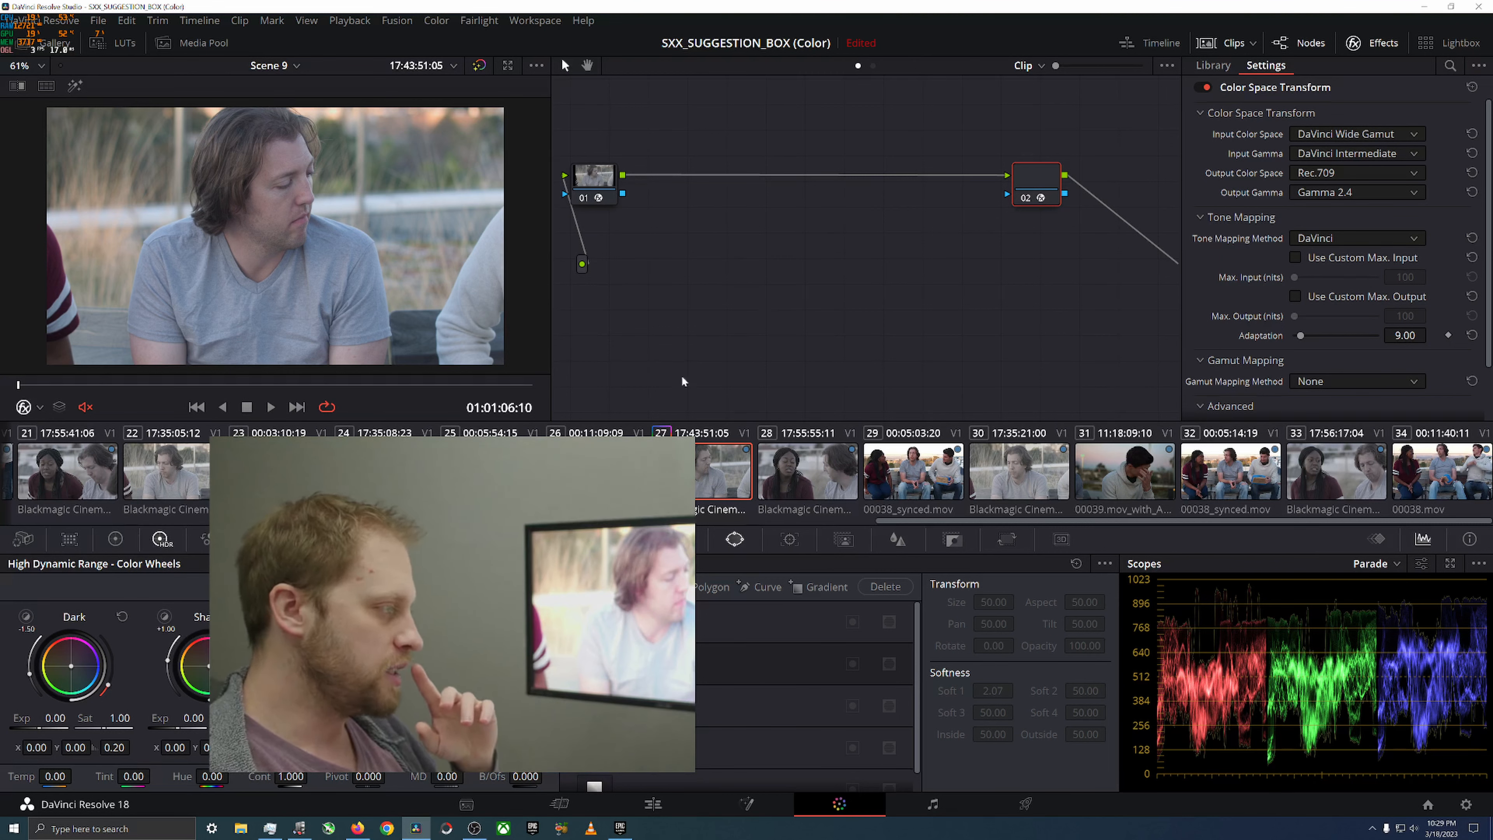
# Copy clip 27's grade onto clip 26 and compare its image with nodes 01 and 02 each switched off and on
pyautogui.click(609, 468)
pyautogui.middleClick(712, 465)
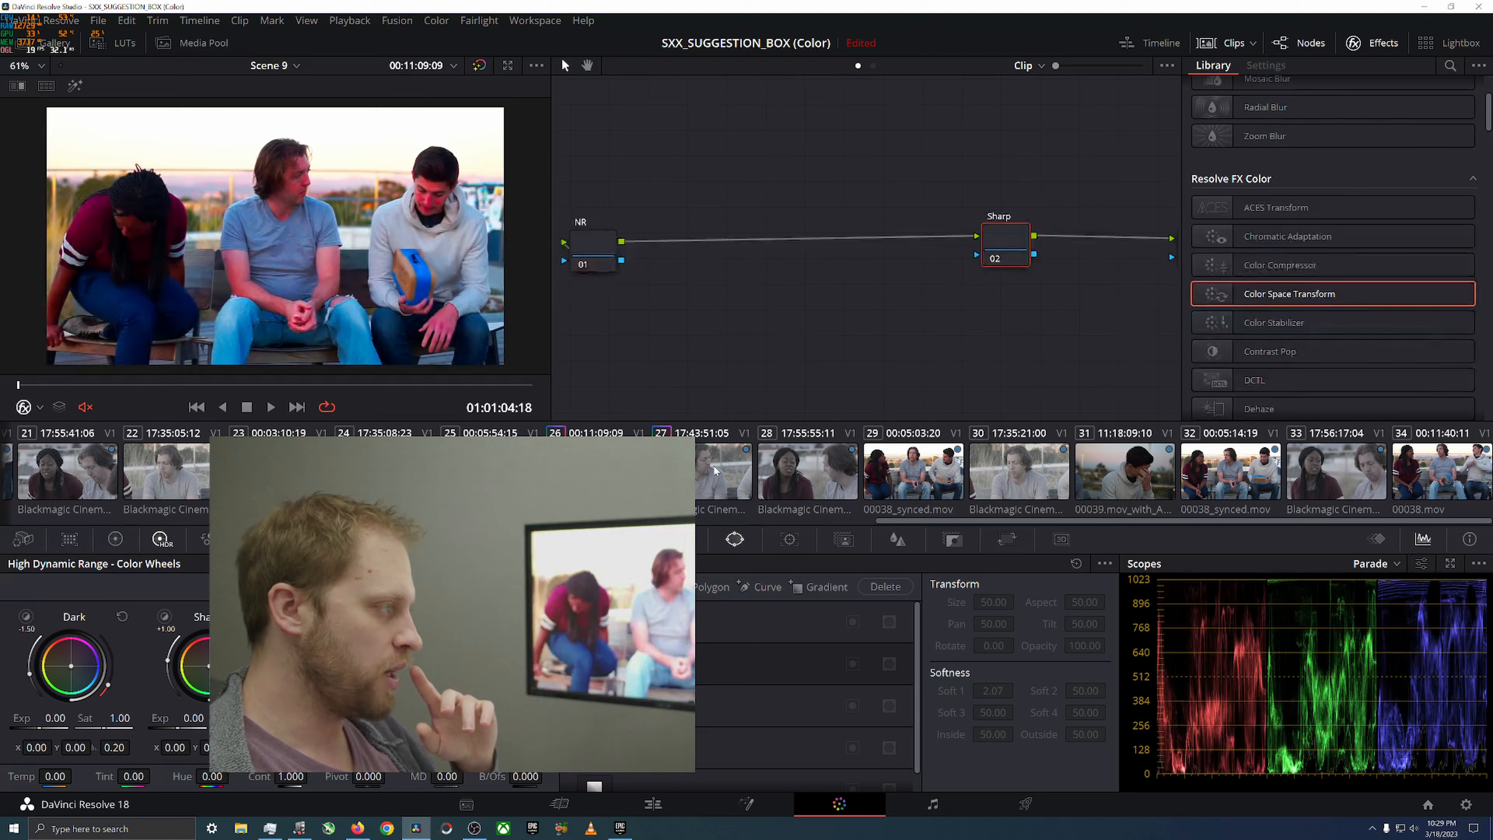
pyautogui.click(600, 179)
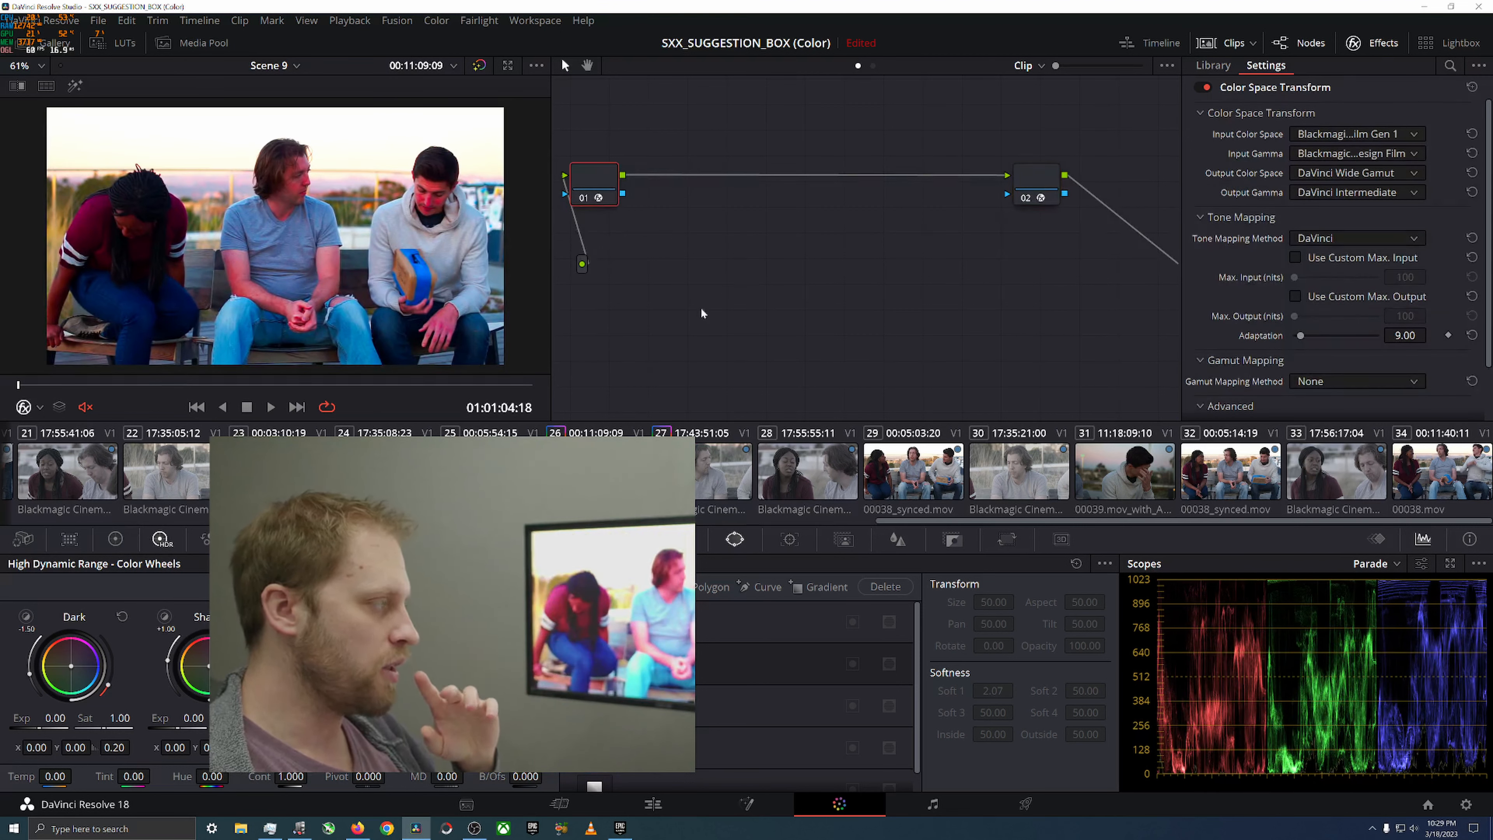
pyautogui.click(585, 197)
pyautogui.click(584, 197)
pyautogui.click(1026, 199)
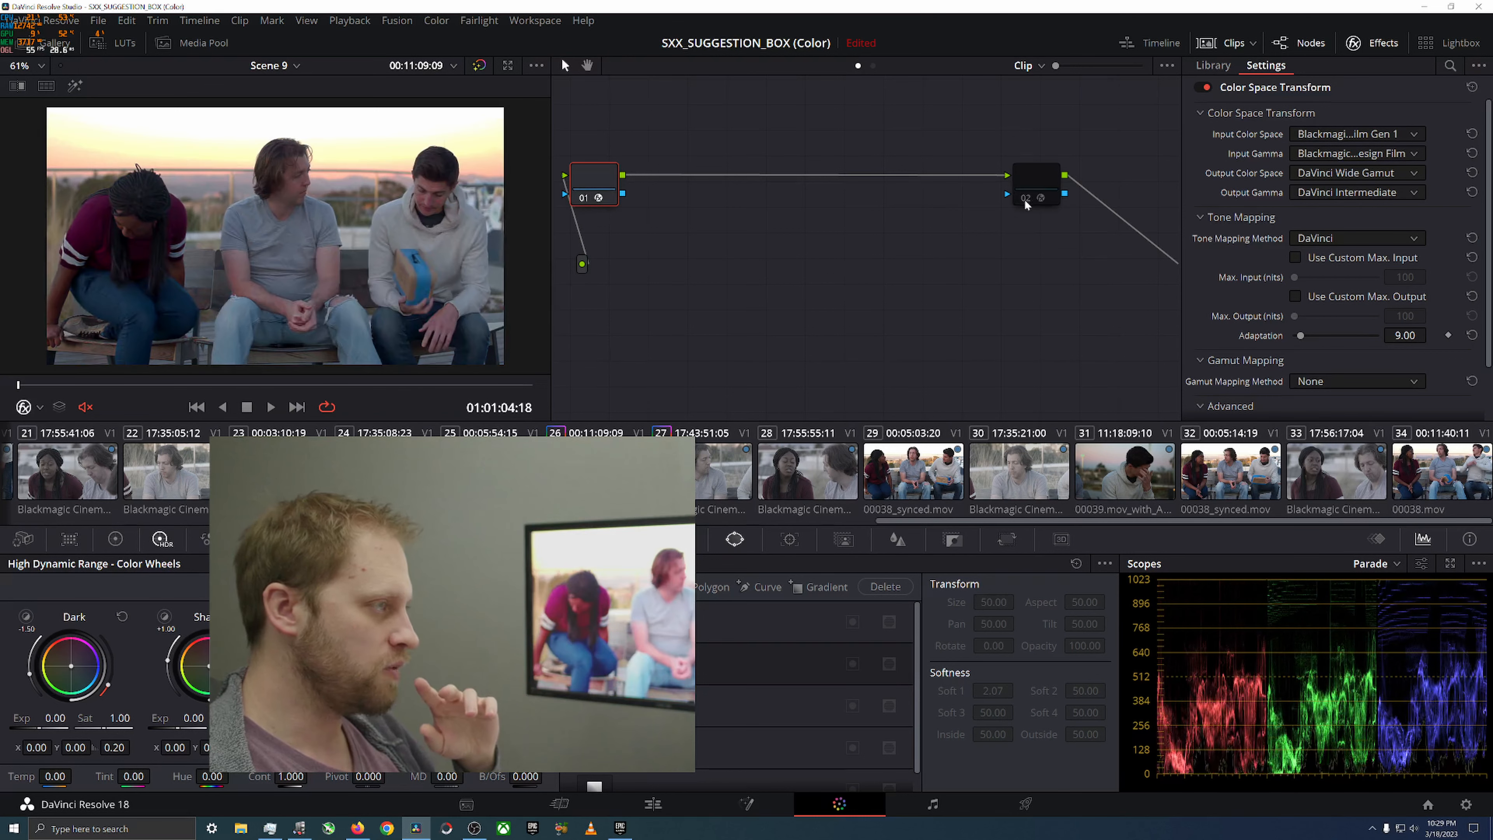
pyautogui.click(1026, 200)
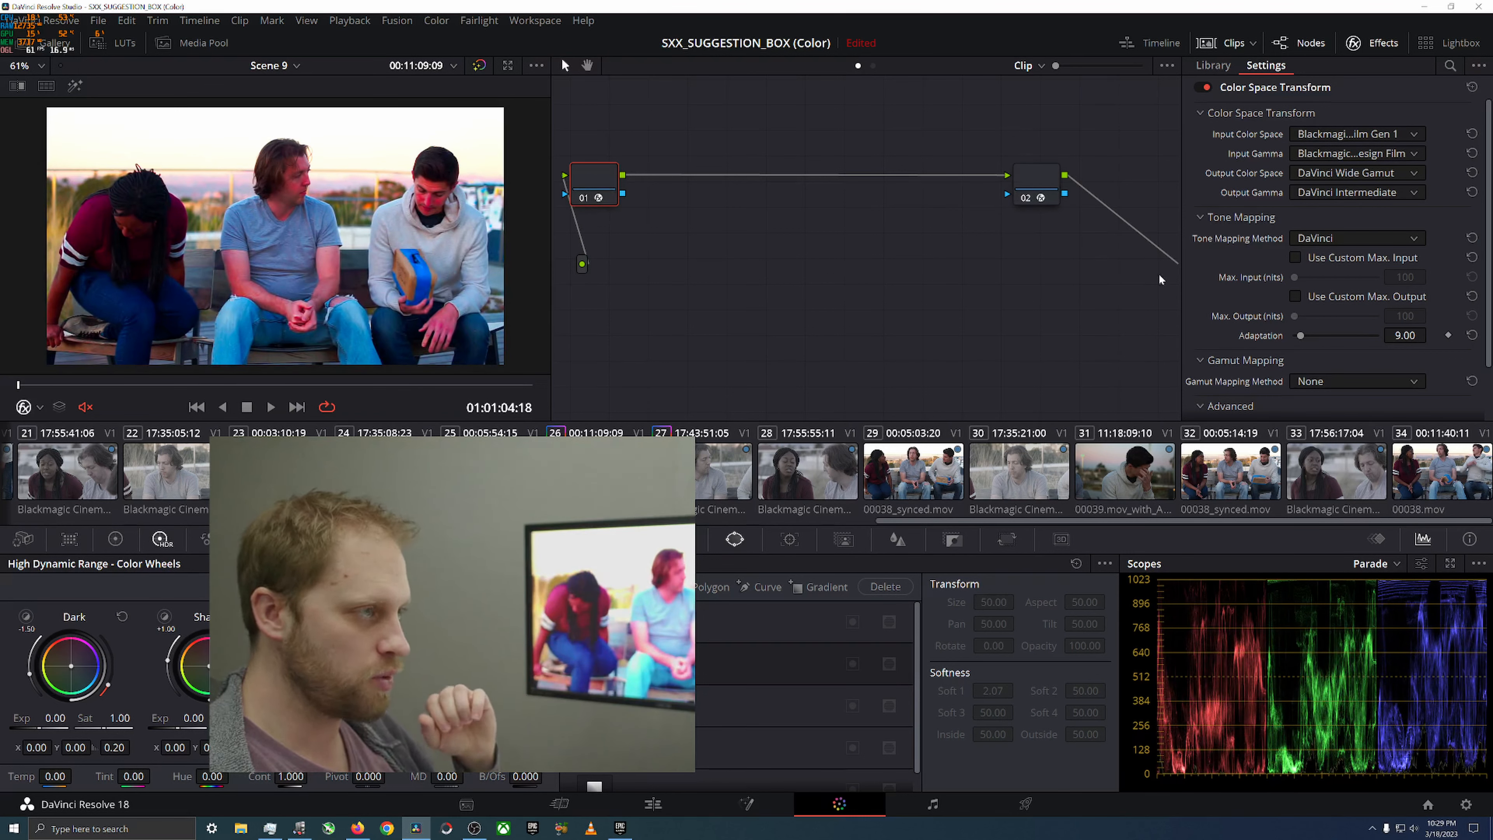
# On clip 26, set node 01's input color space to Rec.709 and its input gamma to Gamma 2.4
pyautogui.click(1334, 134)
pyautogui.scroll(-10, 1355, 219)
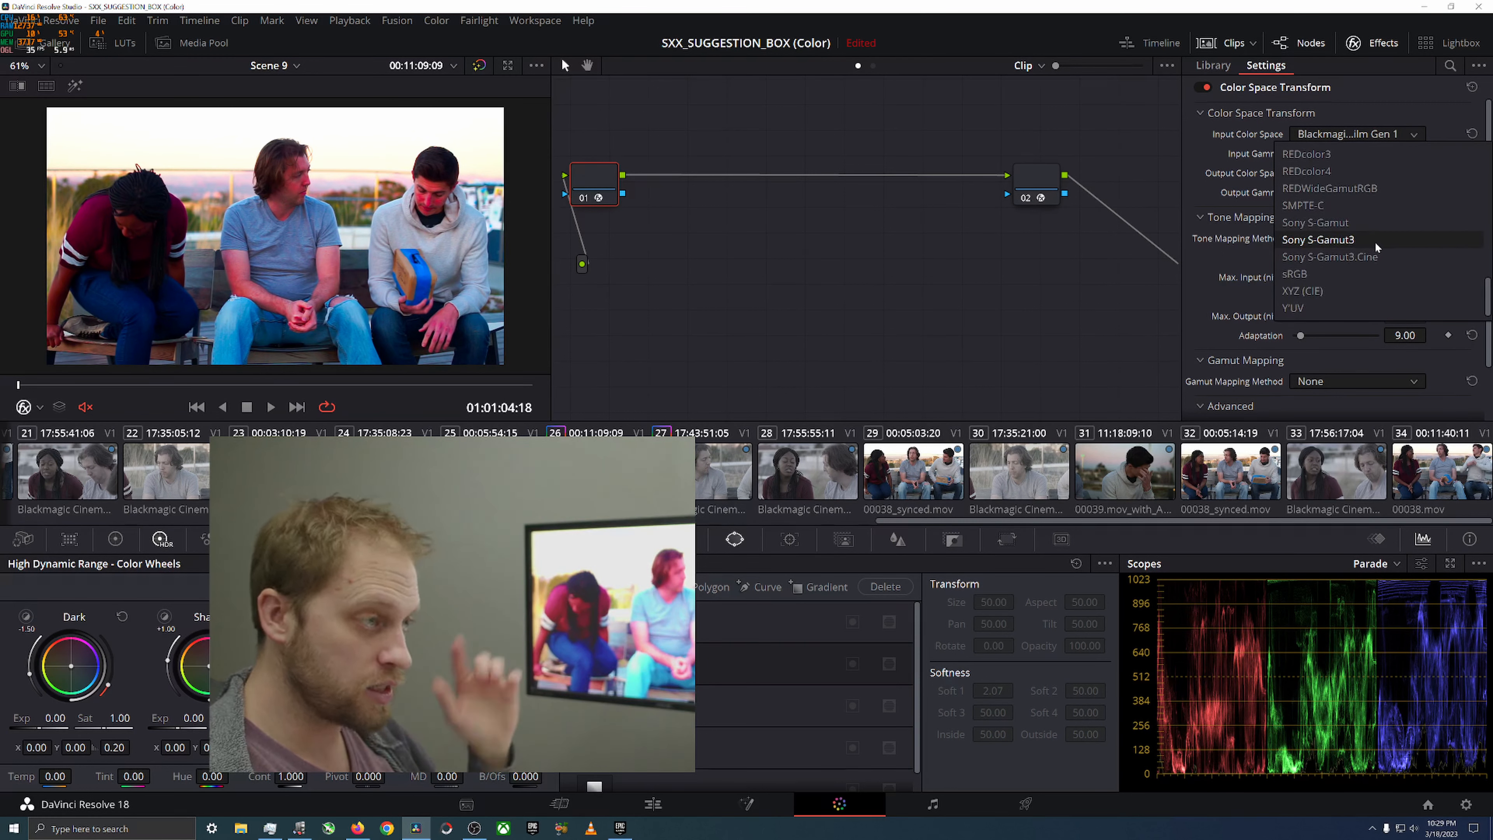
pyautogui.scroll(3, 1376, 241)
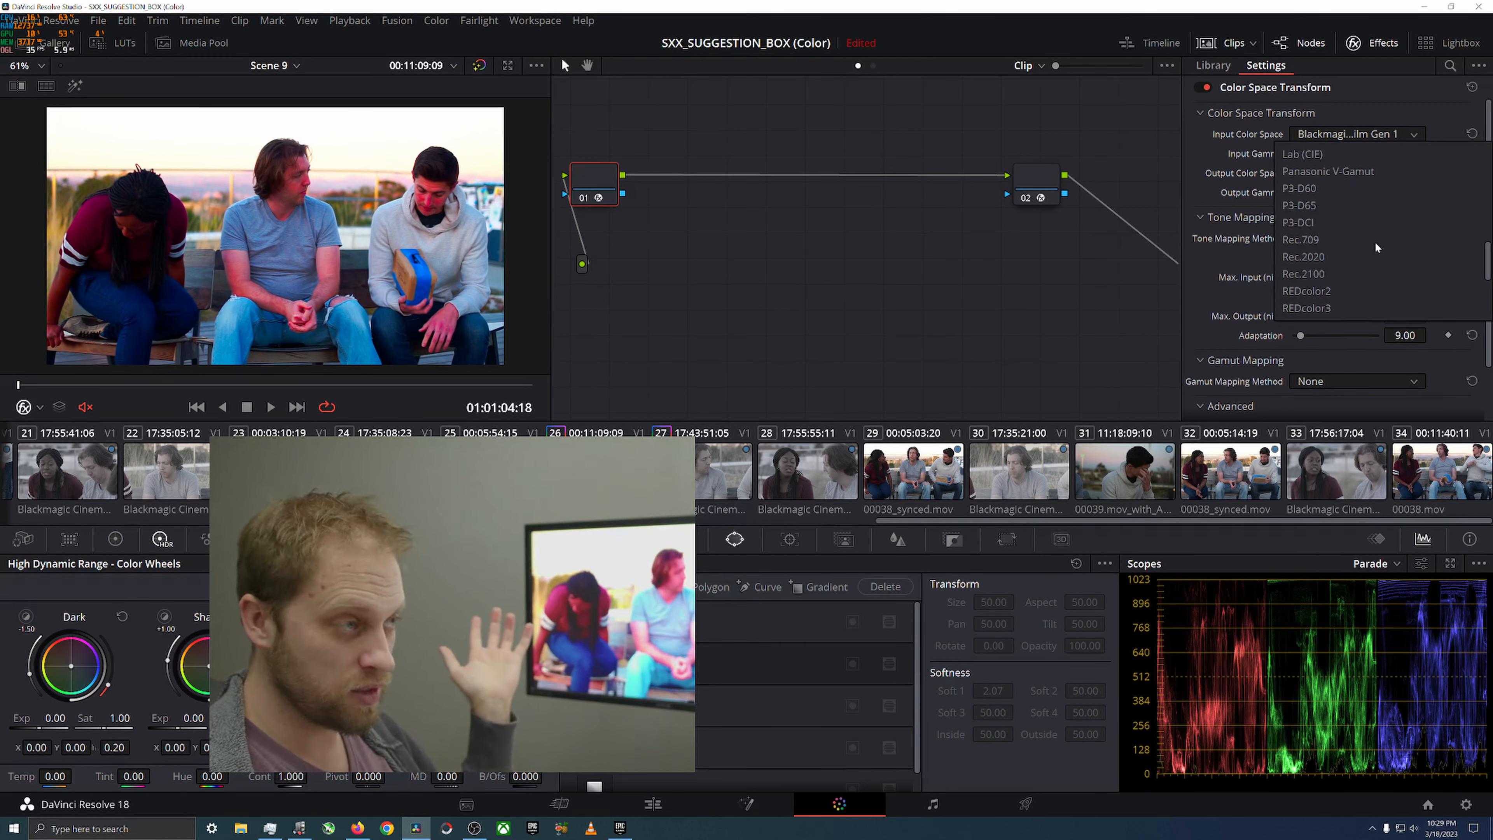
pyautogui.click(1333, 240)
pyautogui.click(1359, 156)
pyautogui.scroll(-10, 1339, 209)
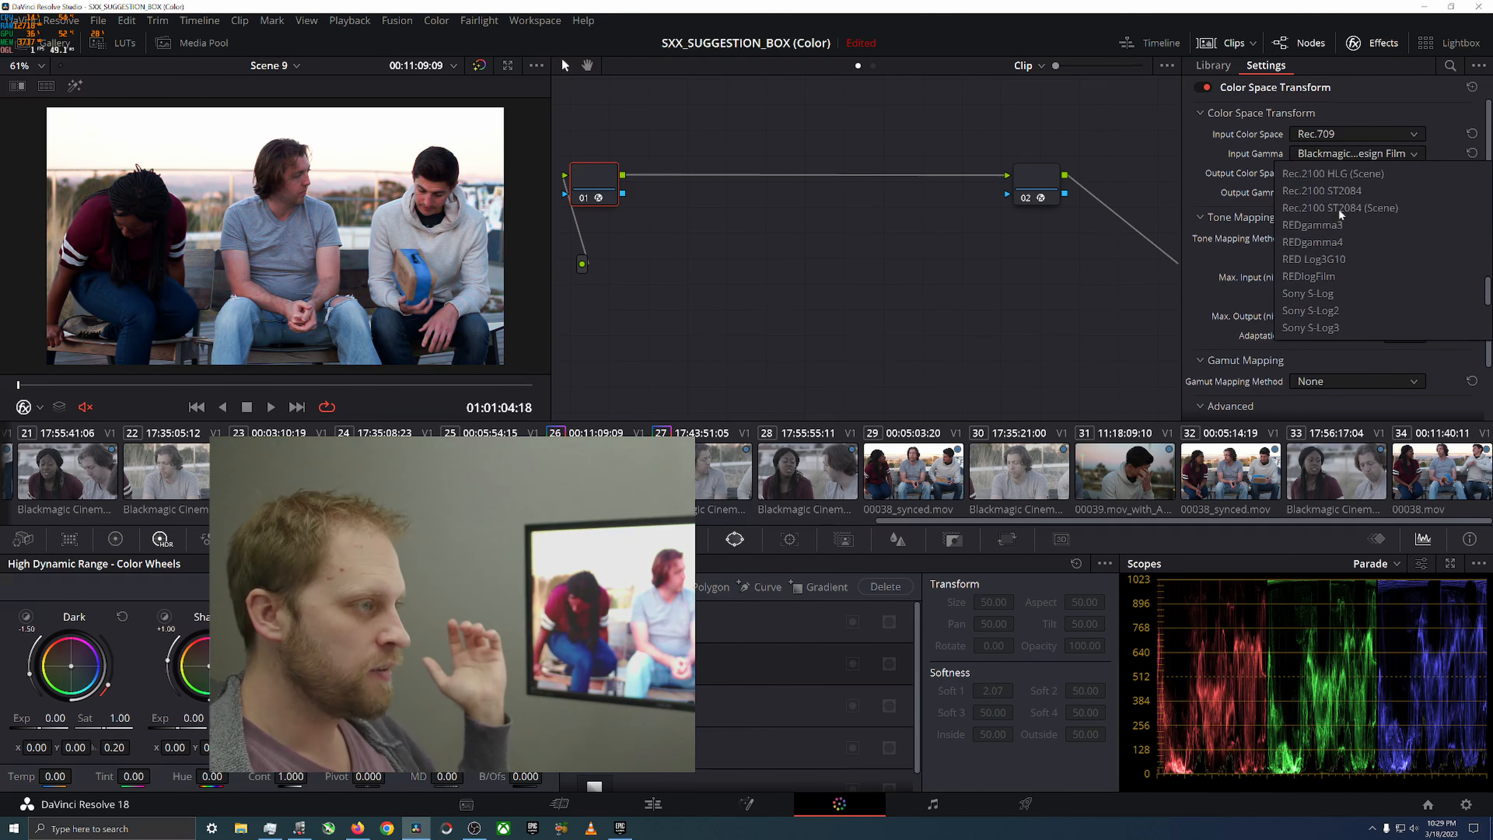
pyautogui.scroll(3, 1346, 209)
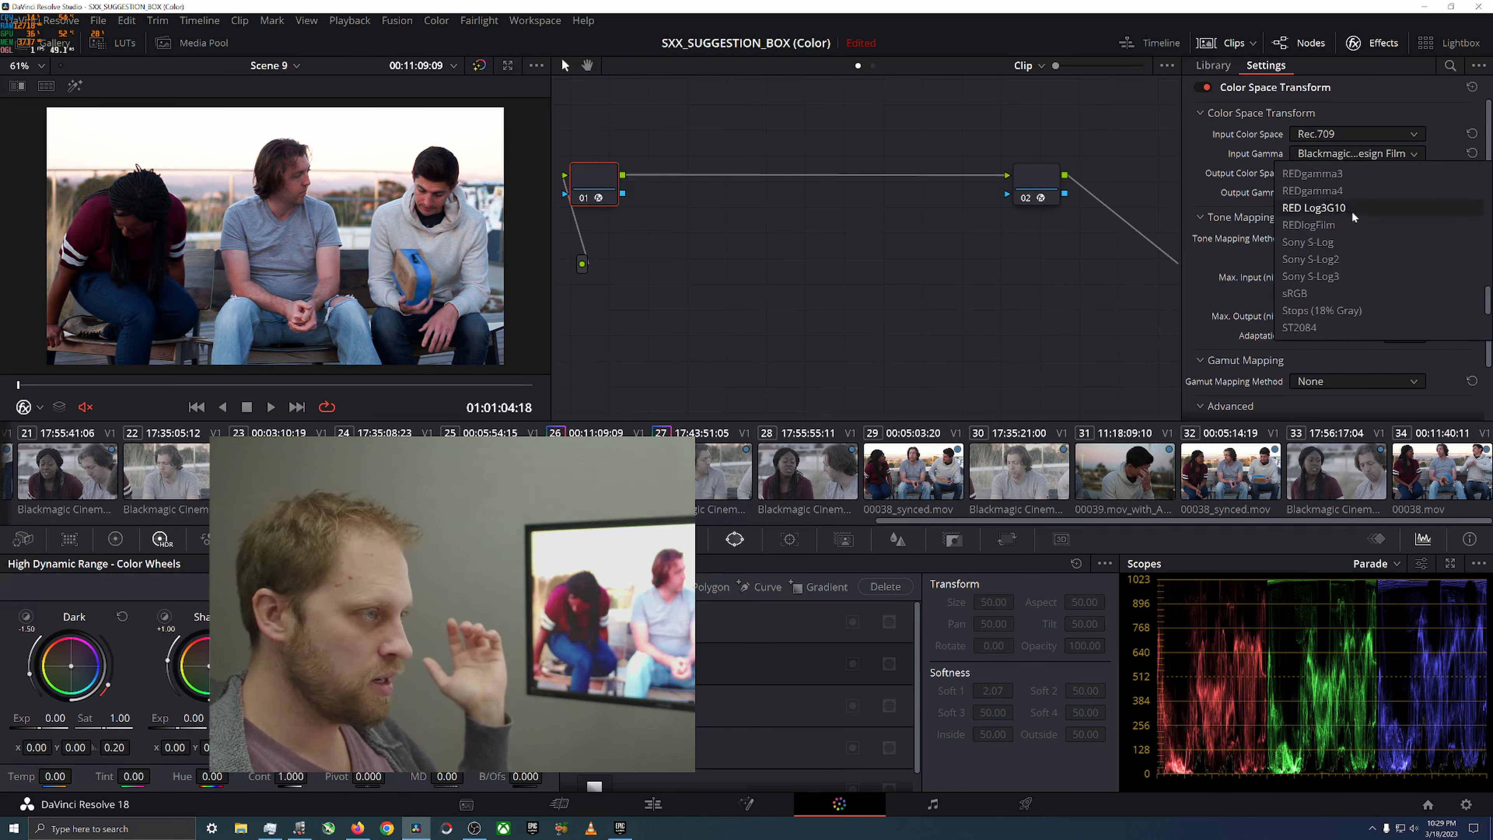
pyautogui.scroll(5, 1374, 242)
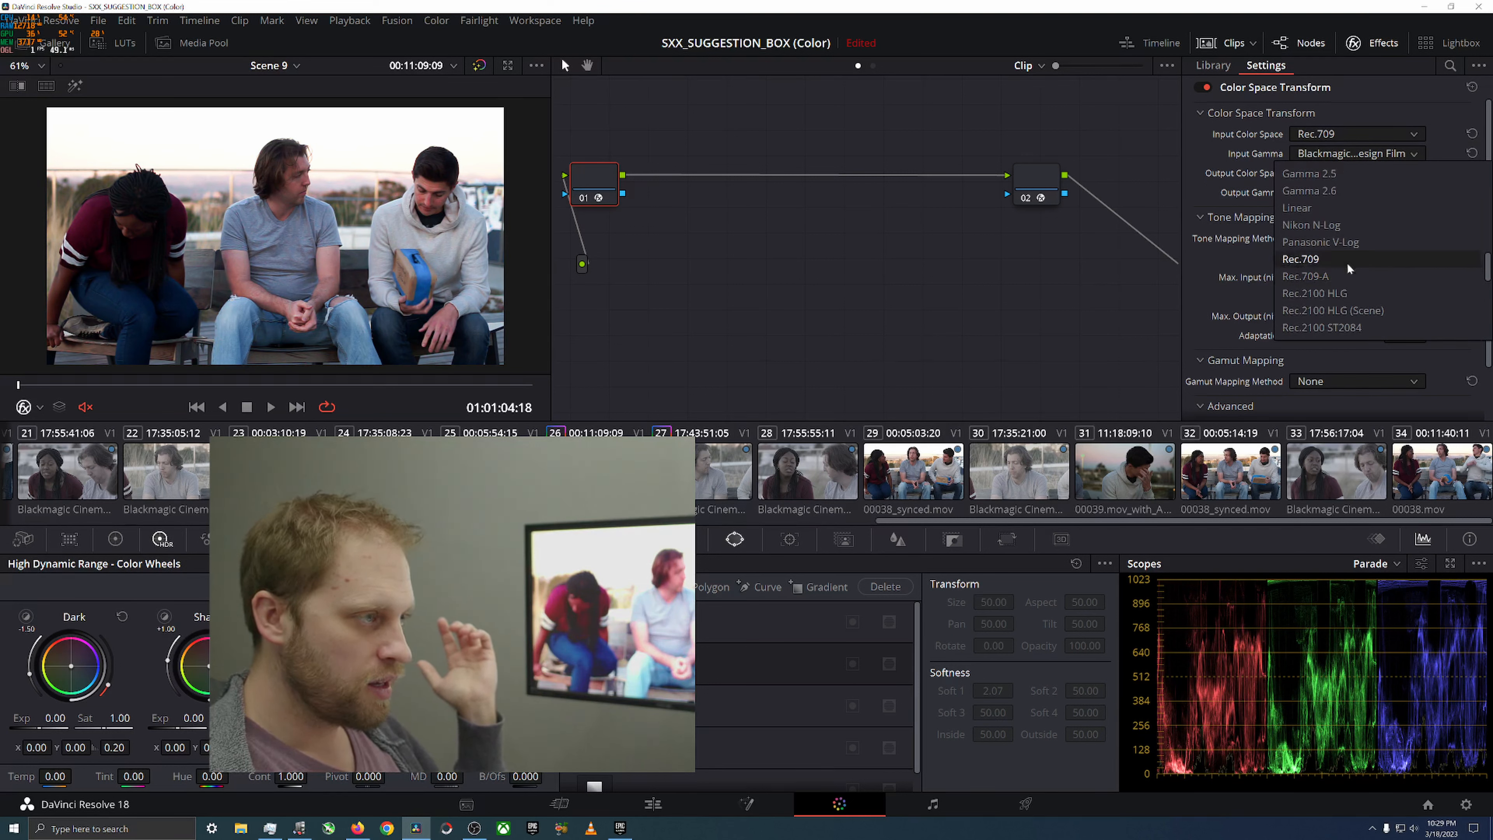
pyautogui.scroll(3, 1346, 177)
pyautogui.click(1335, 208)
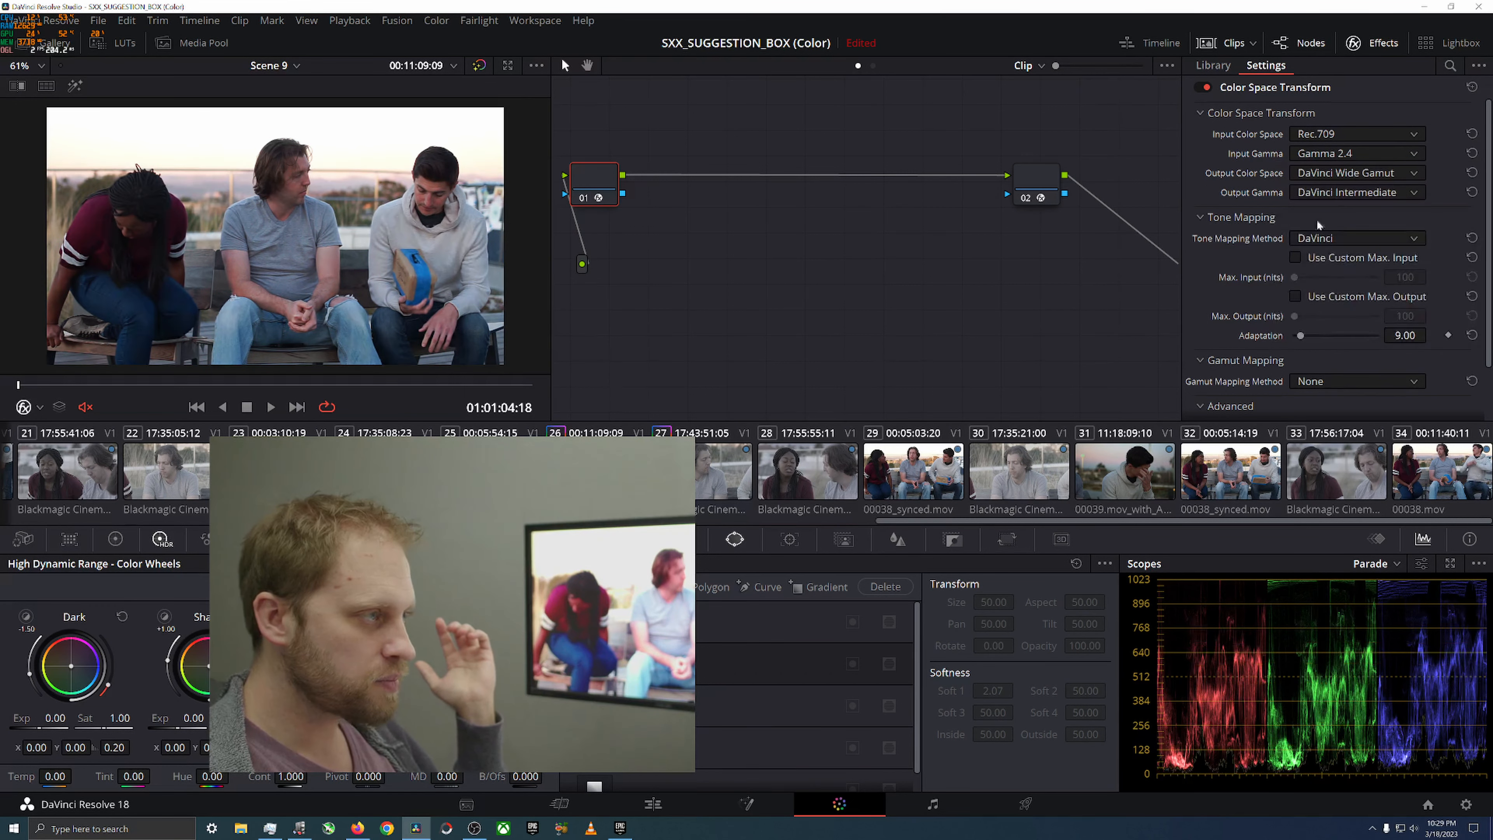
# Compare clip 26 with node 02 off and on, and review node 02's Color Space Transform settings
pyautogui.click(1023, 198)
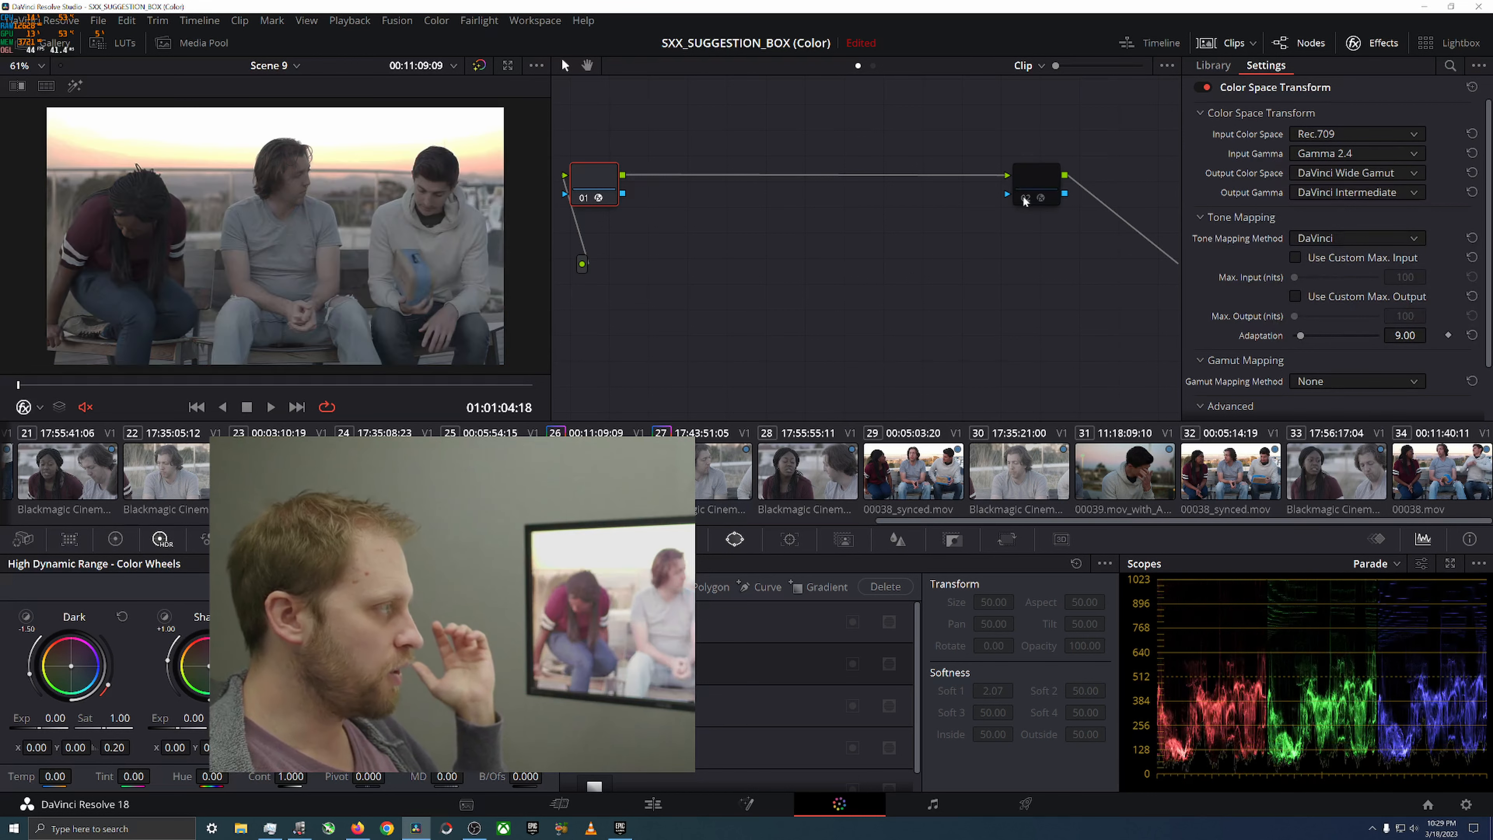
pyautogui.click(1023, 197)
pyautogui.moveTo(568, 169); pyautogui.dragTo(1049, 236)
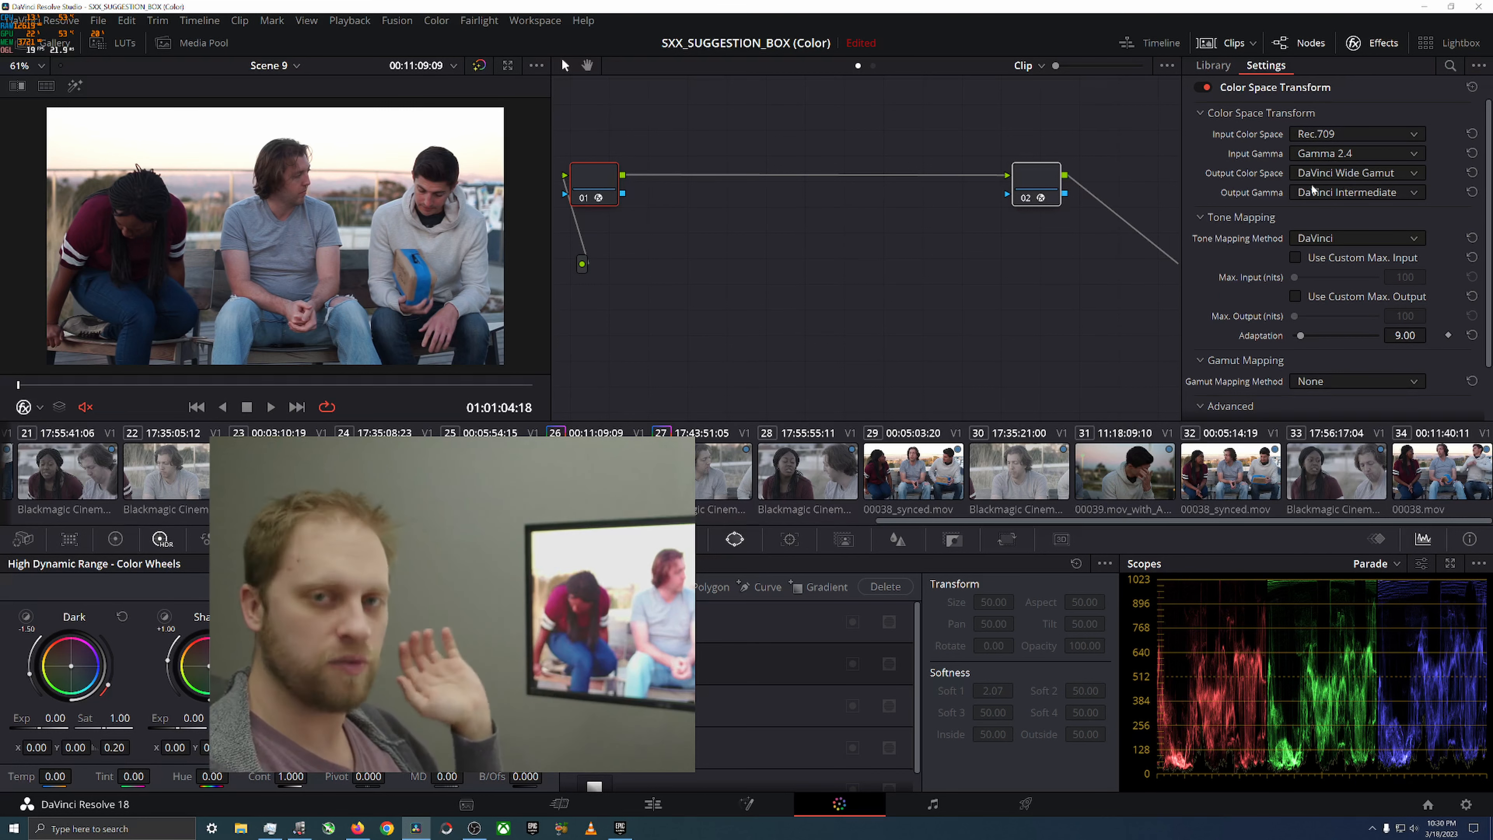
pyautogui.click(1036, 187)
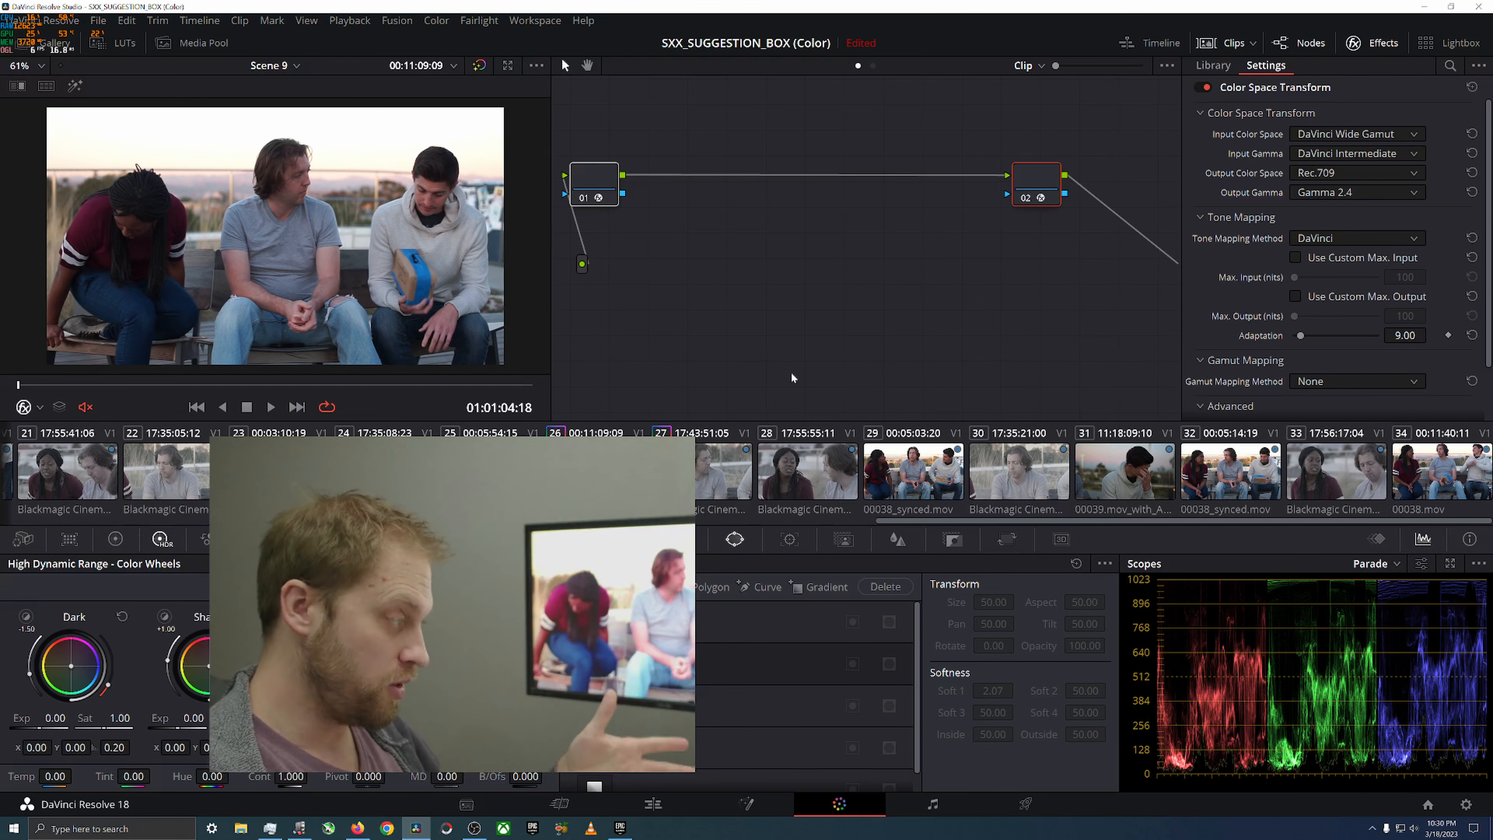
# Copy clip 27's grade onto clip 28 and show node 01's Color Space Transform settings
pyautogui.click(709, 473)
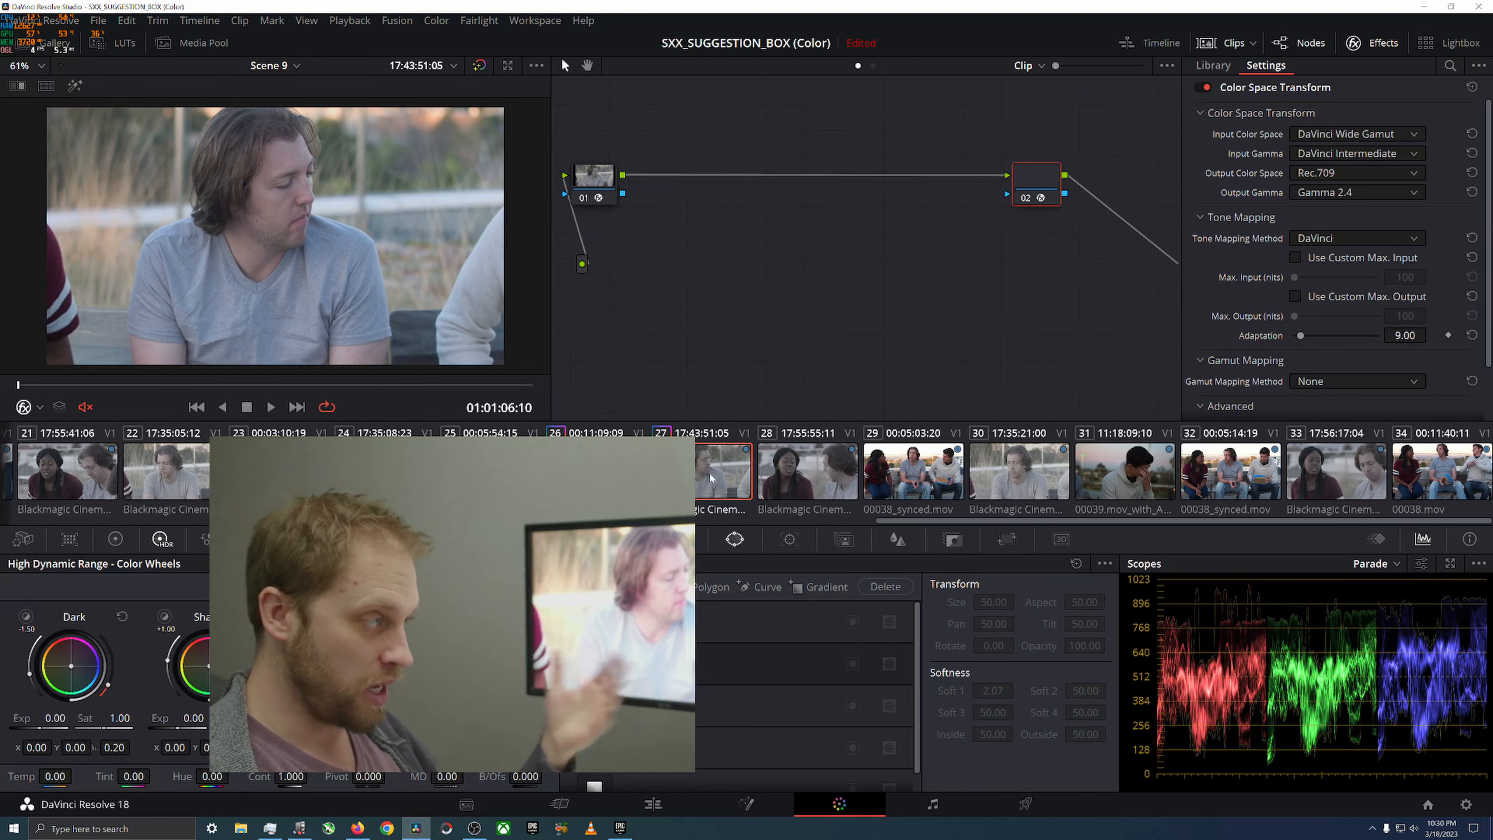
pyautogui.click(790, 476)
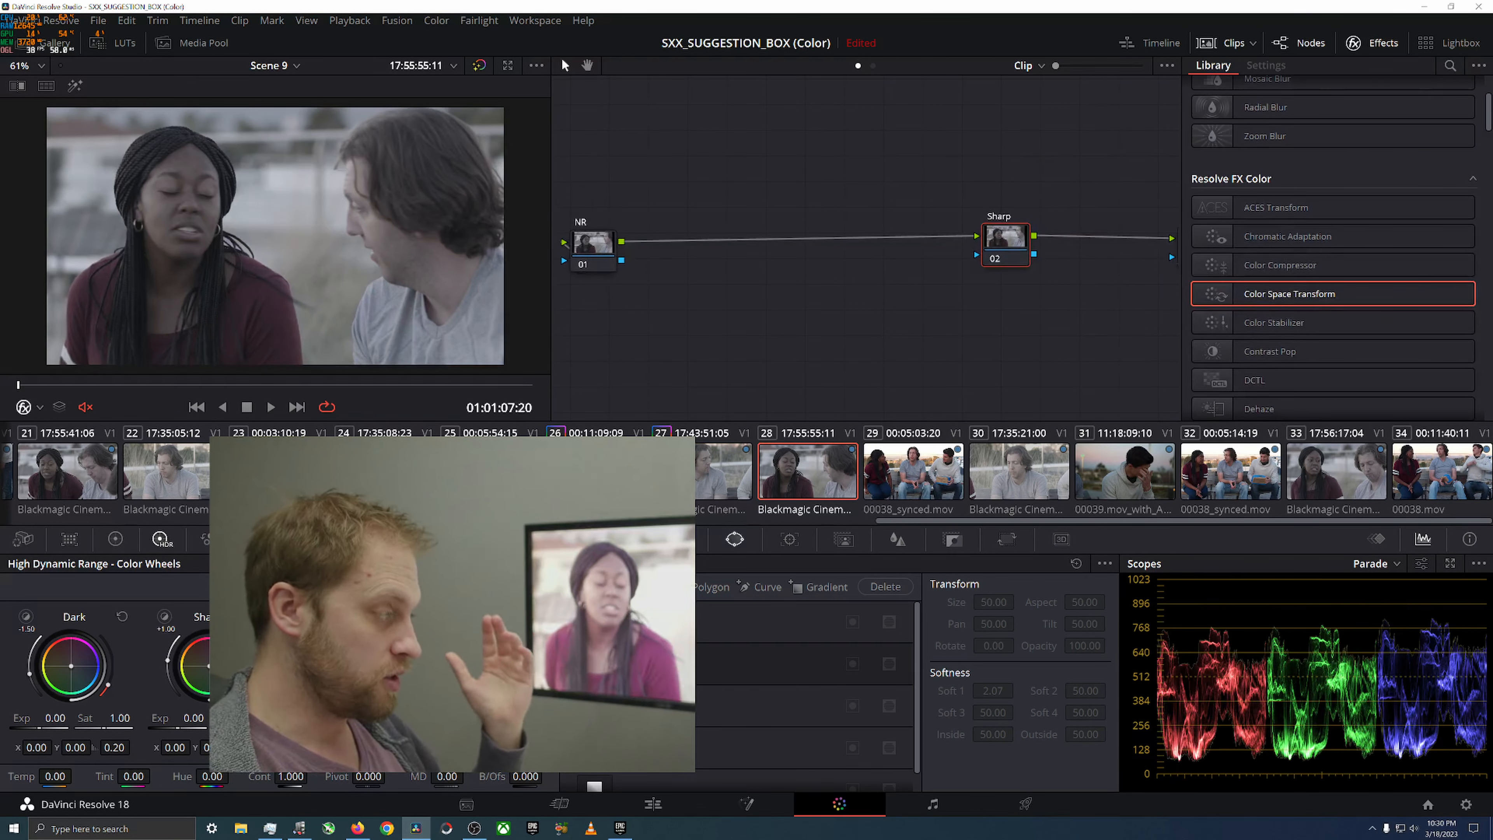
pyautogui.hotkey('ctrl', 'v')
pyautogui.click(607, 187)
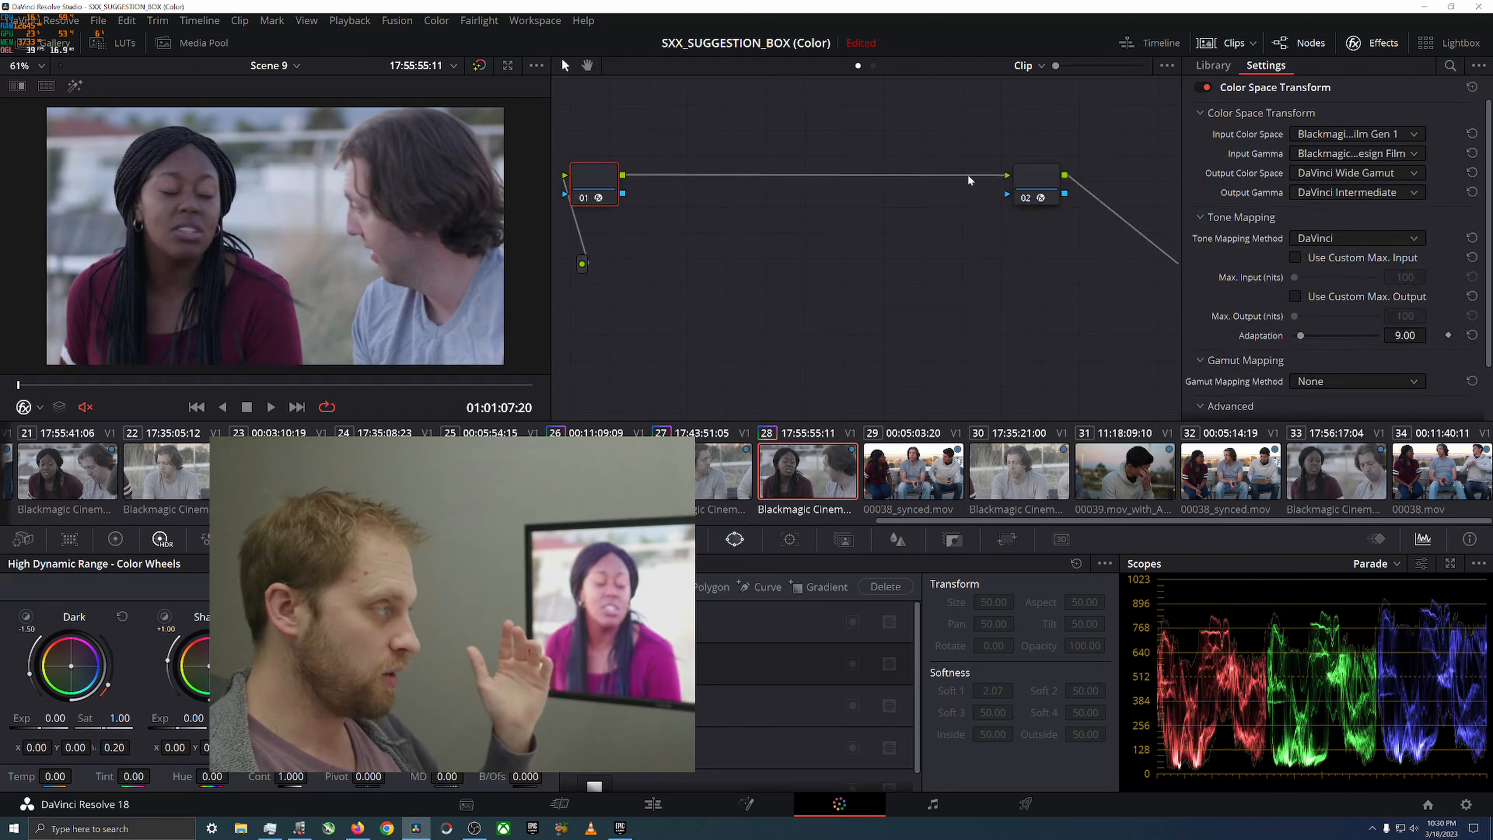
pyautogui.click(1327, 134)
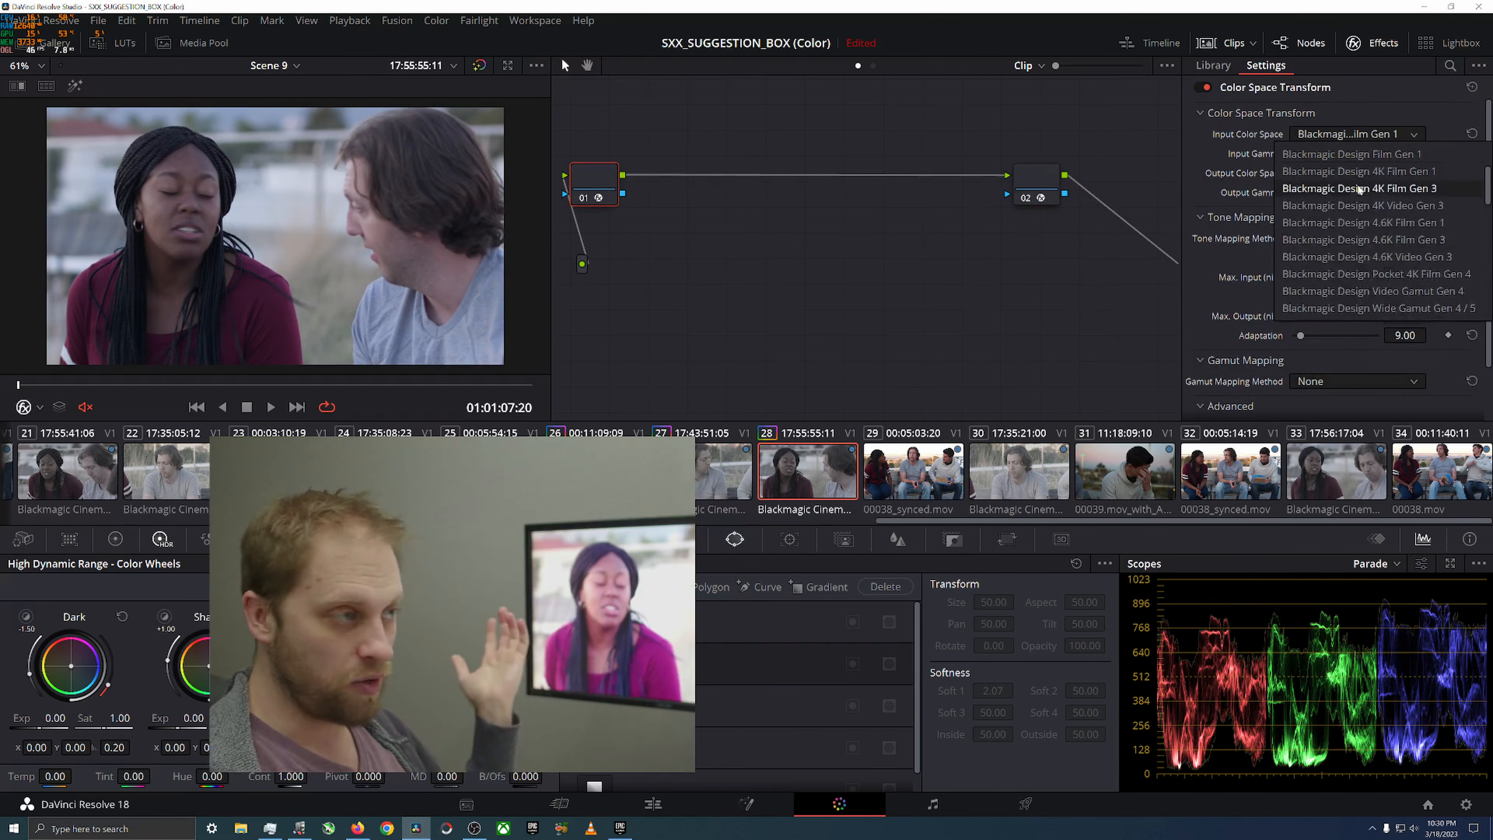
pyautogui.scroll(-5, 1352, 190)
pyautogui.scroll(6, 1347, 200)
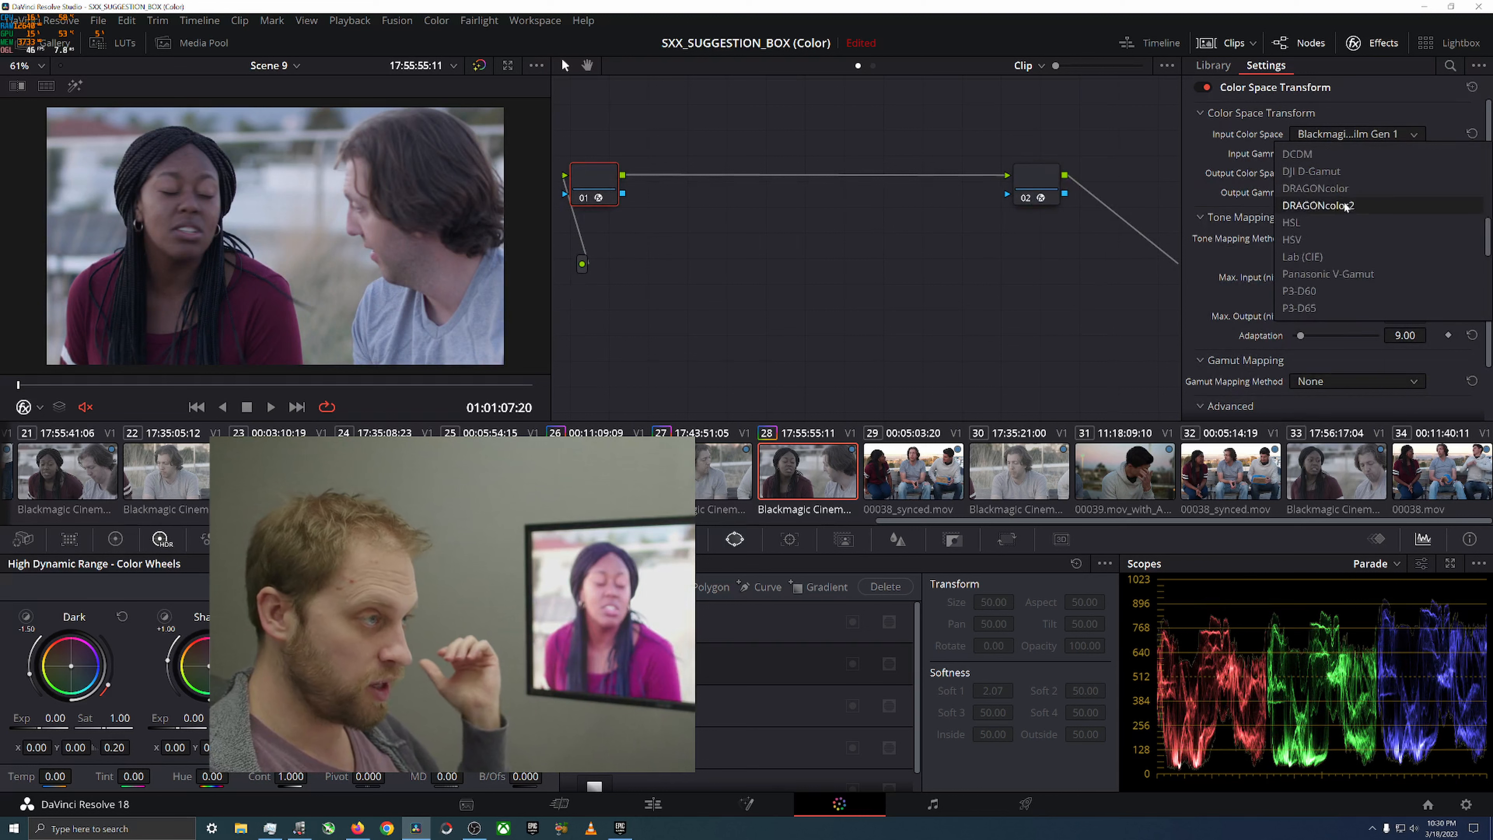
pyautogui.click(1213, 270)
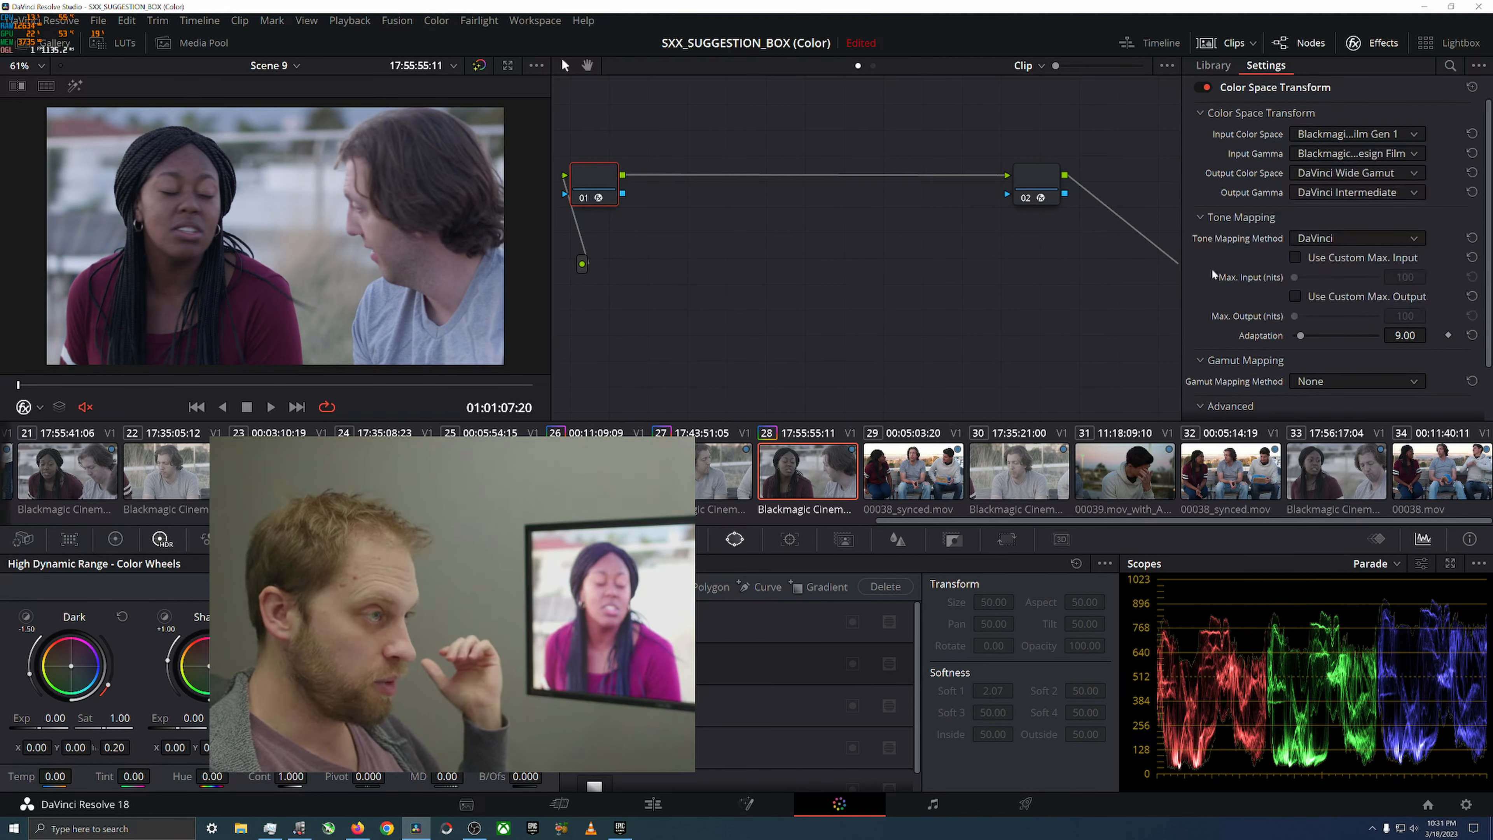
# On clip 28, set node 01's output color space to Rec.709 and its output gamma to Gamma 2.4
pyautogui.click(1327, 170)
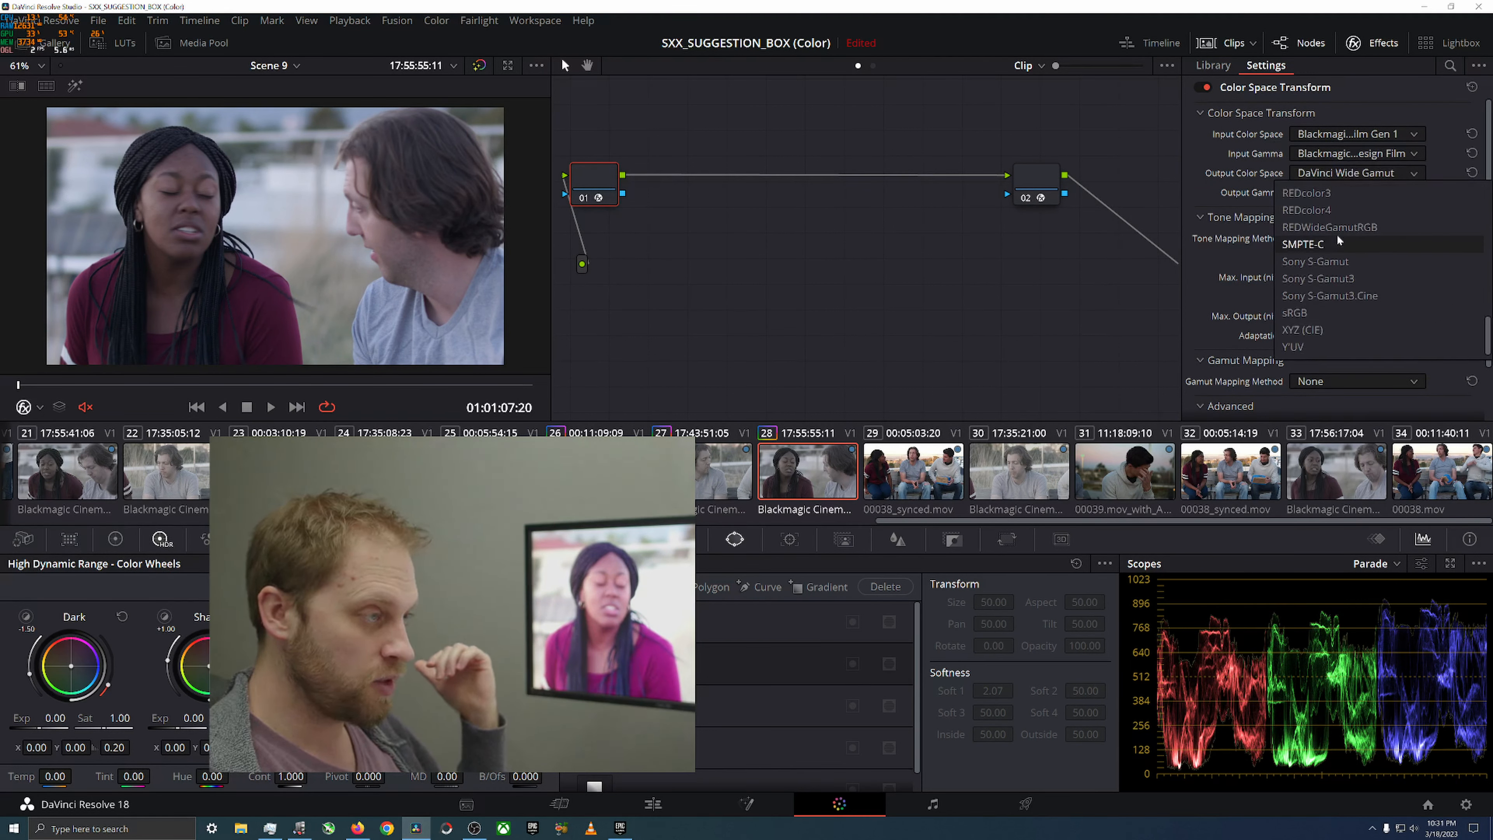
pyautogui.scroll(3, 1331, 277)
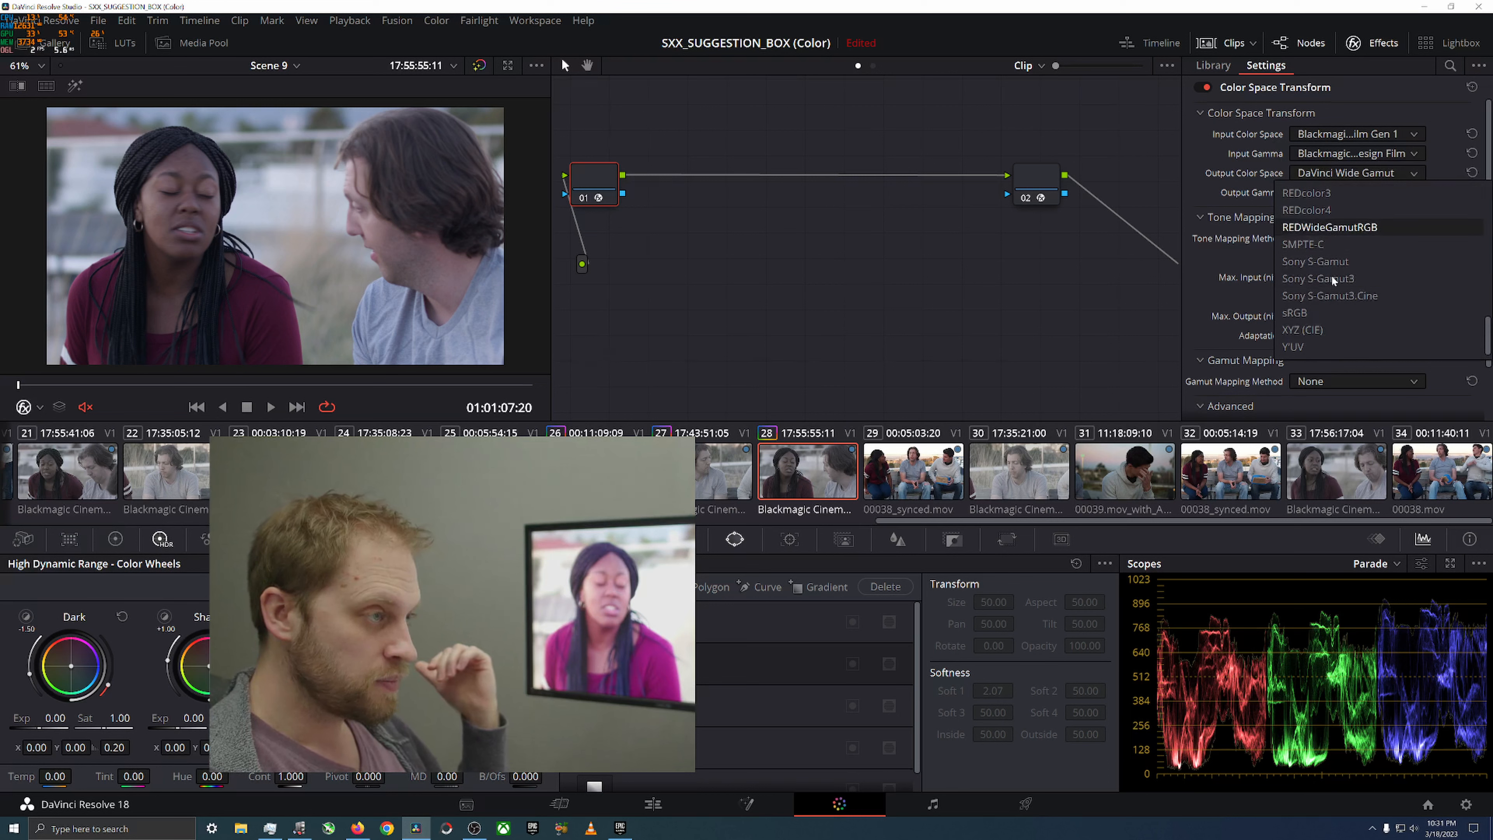
pyautogui.scroll(5, 1331, 277)
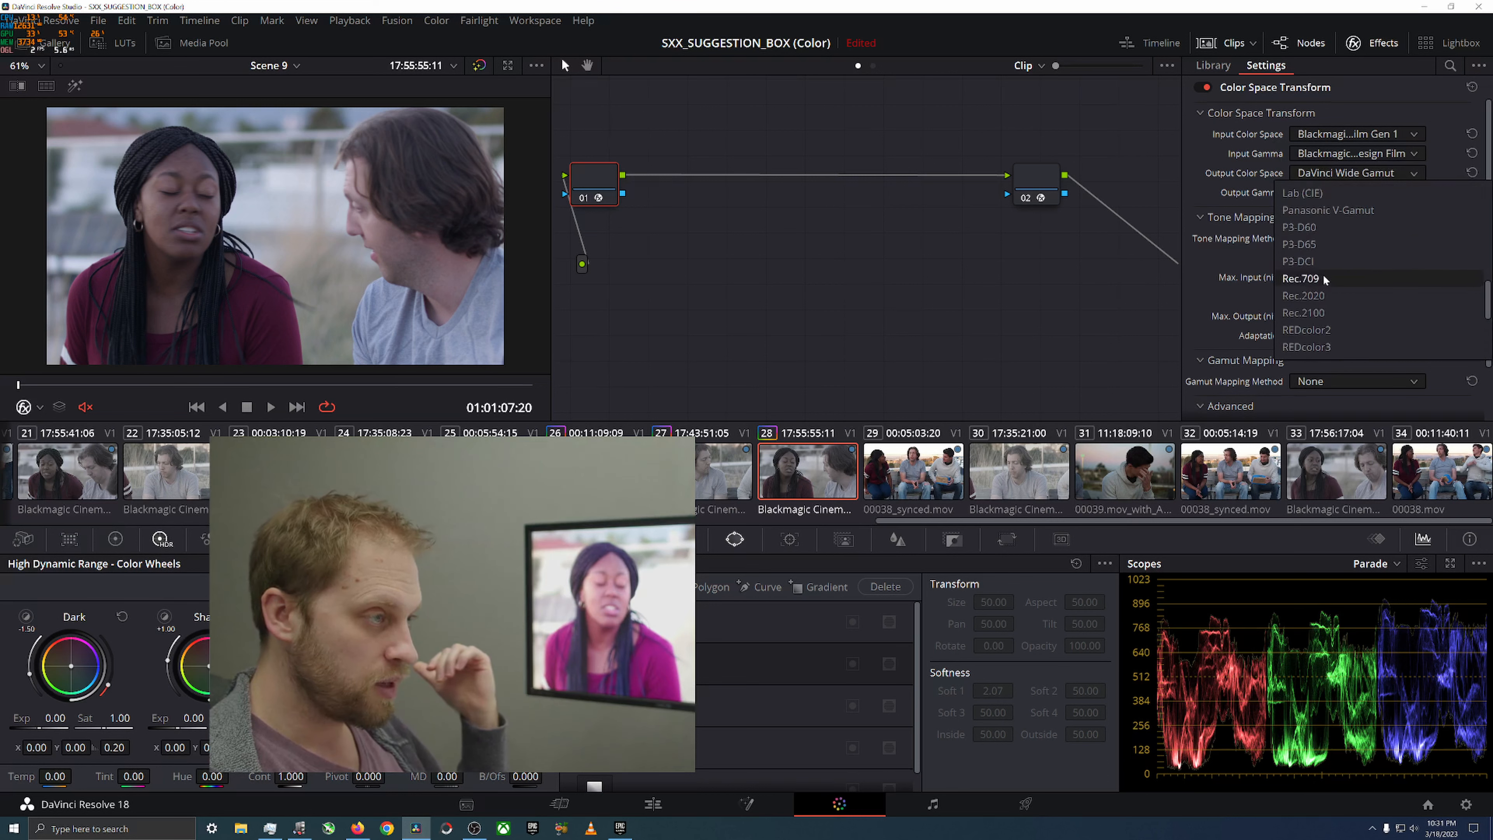
pyautogui.click(1323, 274)
pyautogui.click(1348, 194)
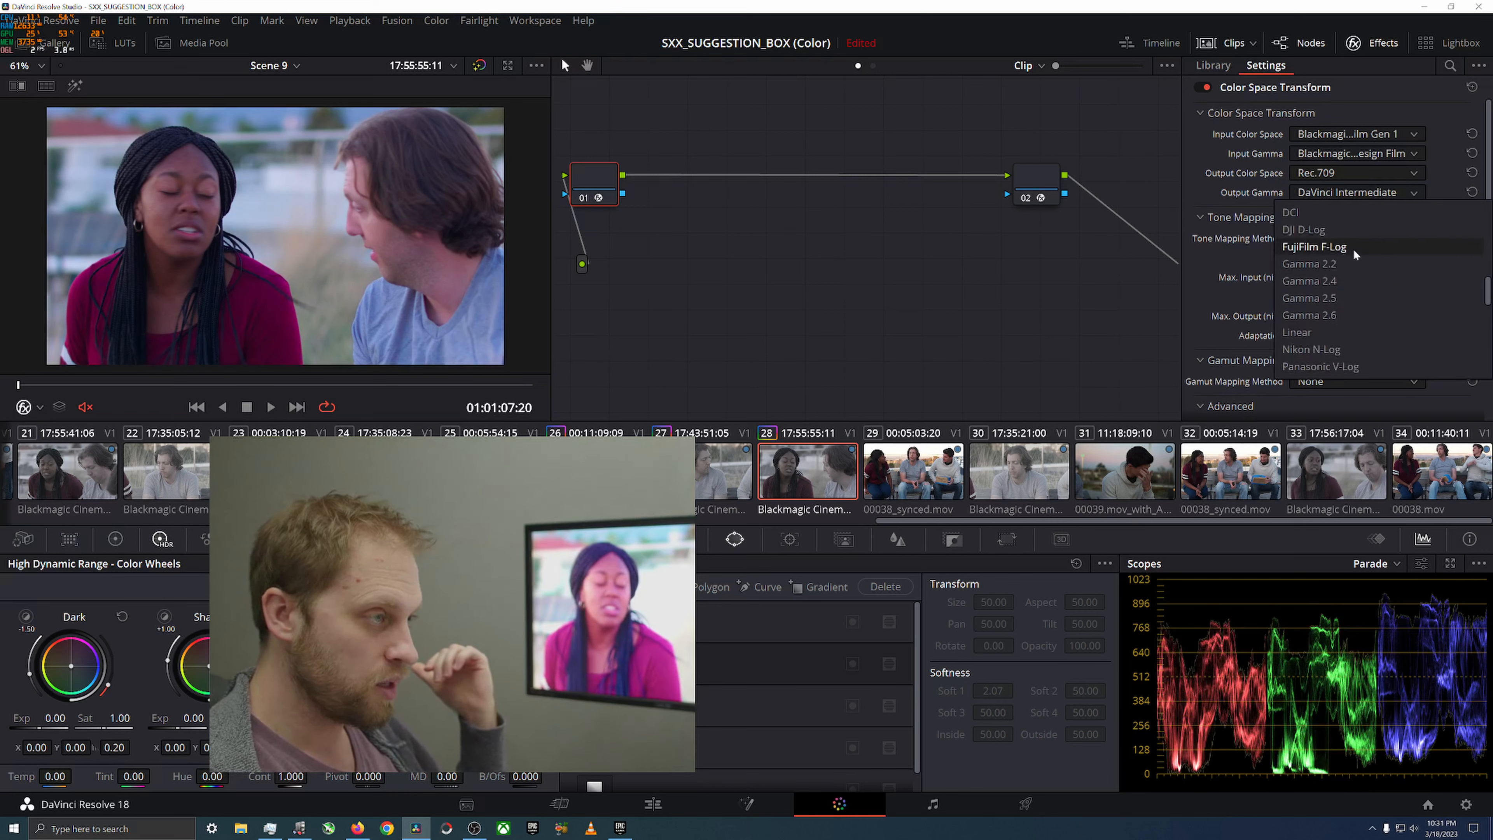
pyautogui.click(1344, 334)
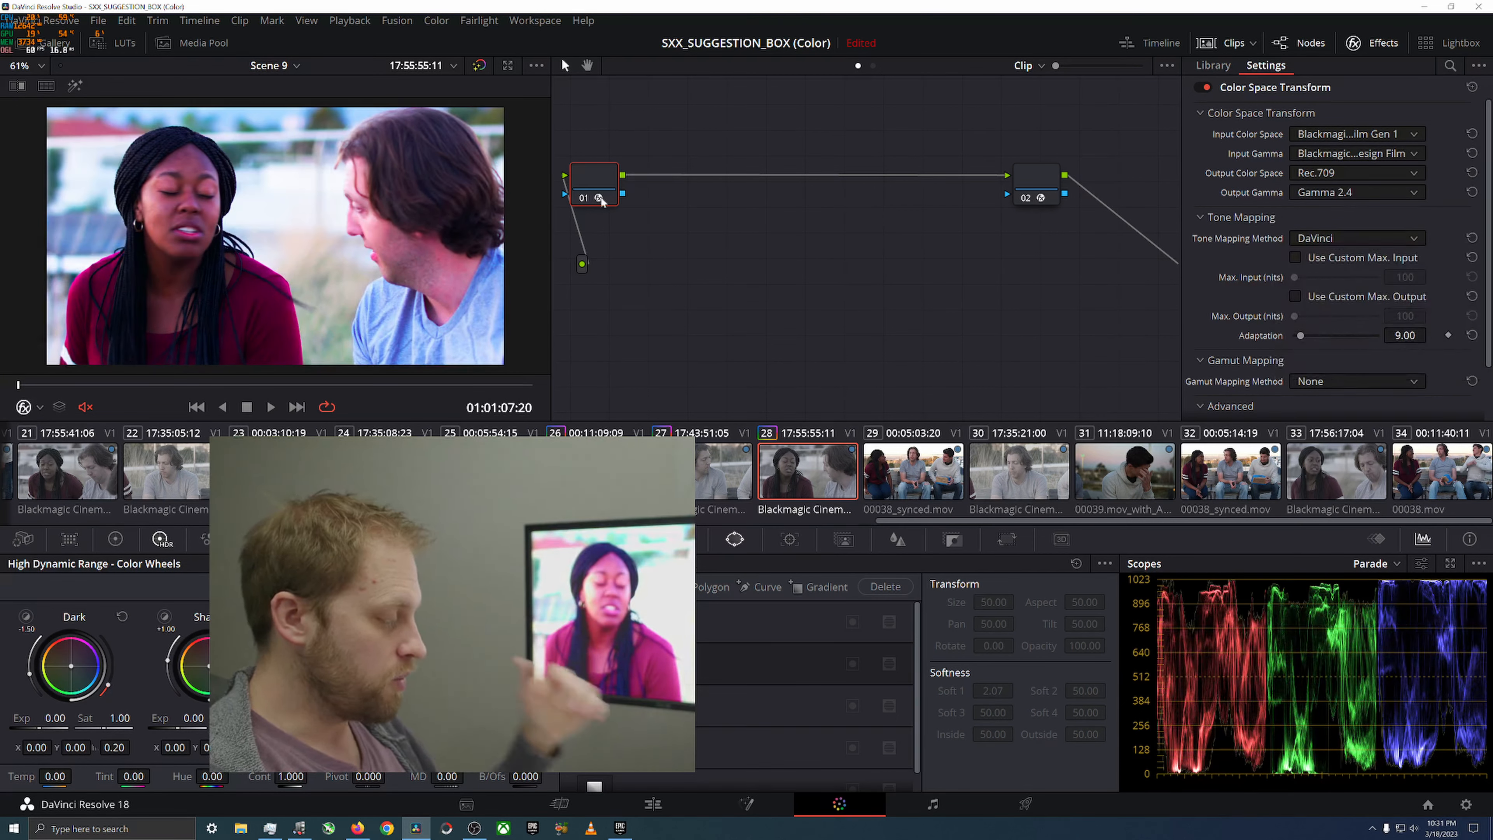
# Add a serial node after node 01 on clip 28 and apply a Color Space Transform to it
pyautogui.hotkey('alt', 's')
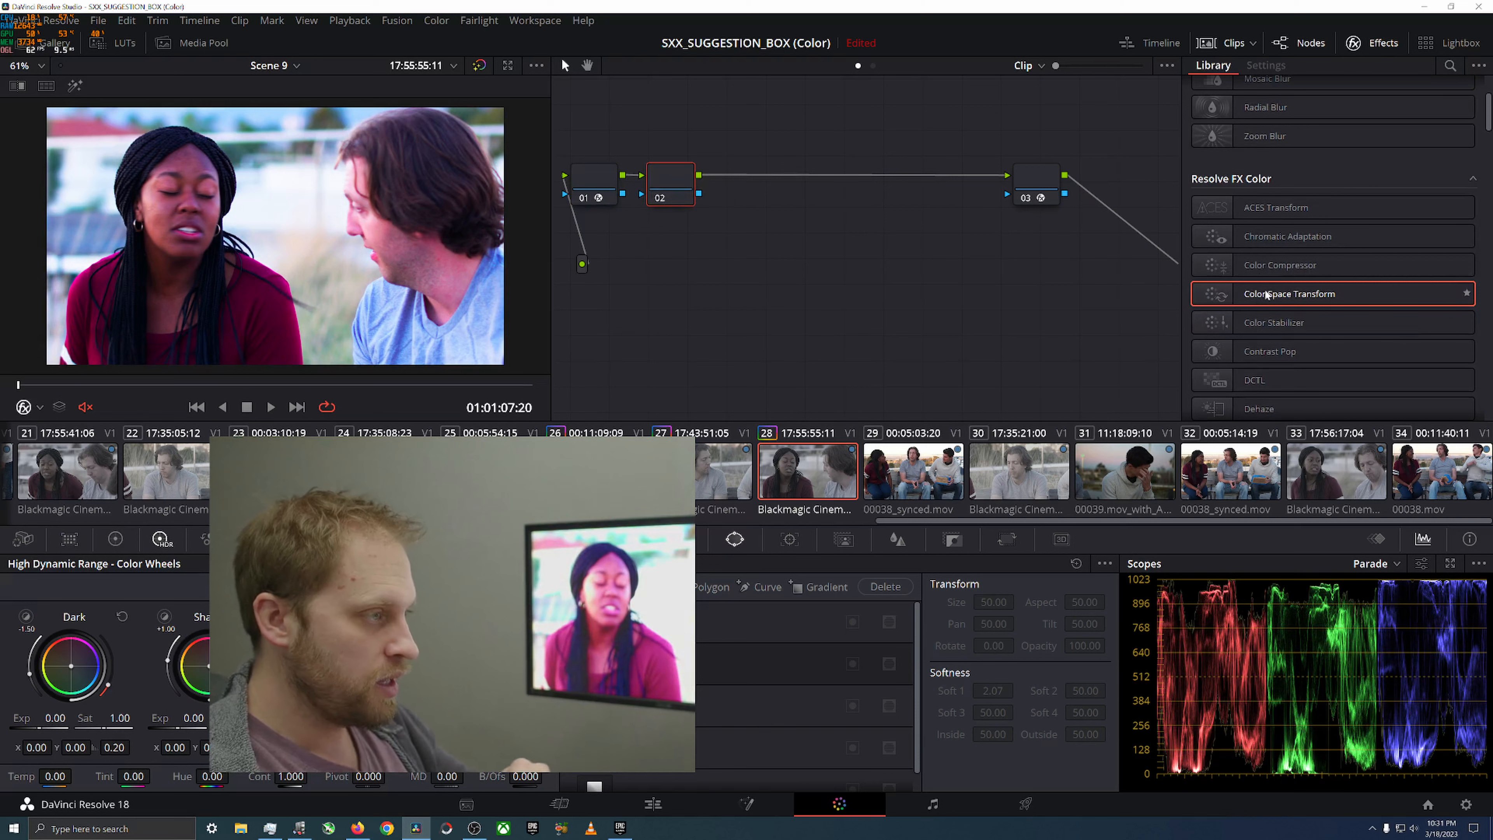
pyautogui.moveTo(1274, 297); pyautogui.dragTo(670, 187)
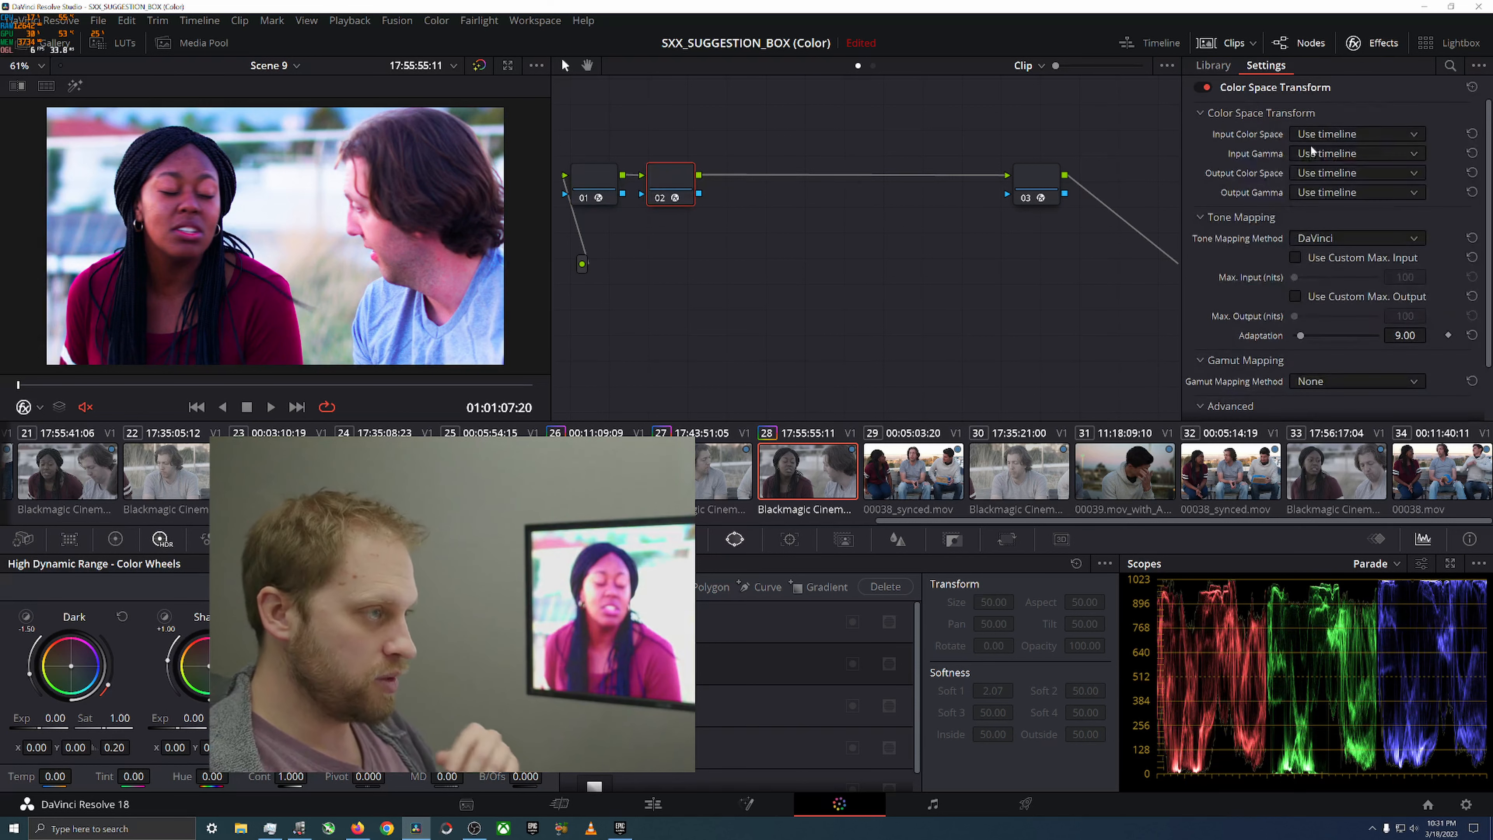
# On clip 28's node 02, set the Color Space Transform's input color space to Rec.709 and input gamma to Gamma 2.4
pyautogui.click(1331, 134)
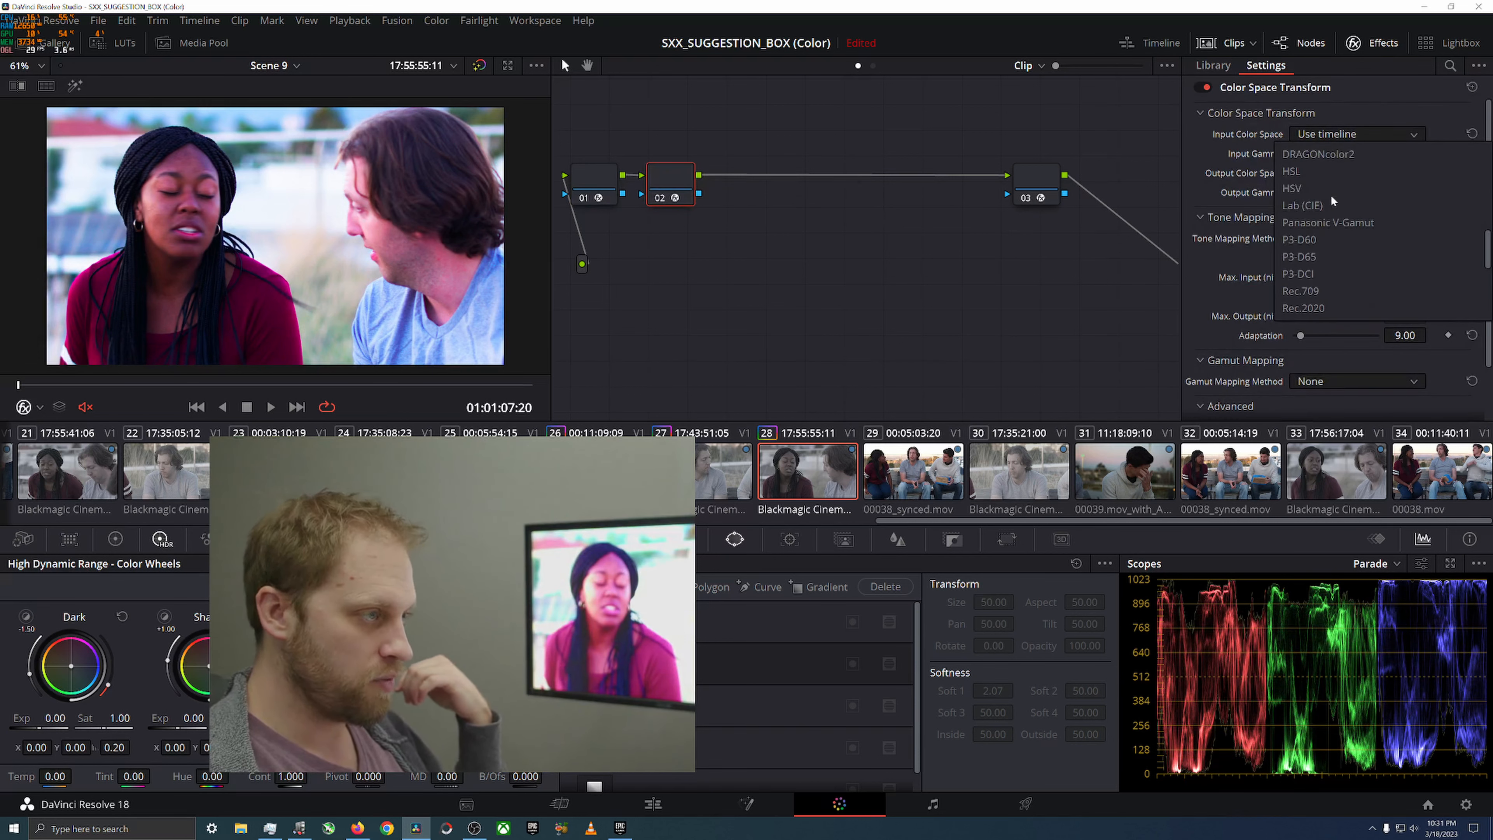
pyautogui.scroll(-6, 1344, 190)
pyautogui.scroll(3, 1343, 192)
pyautogui.click(1327, 190)
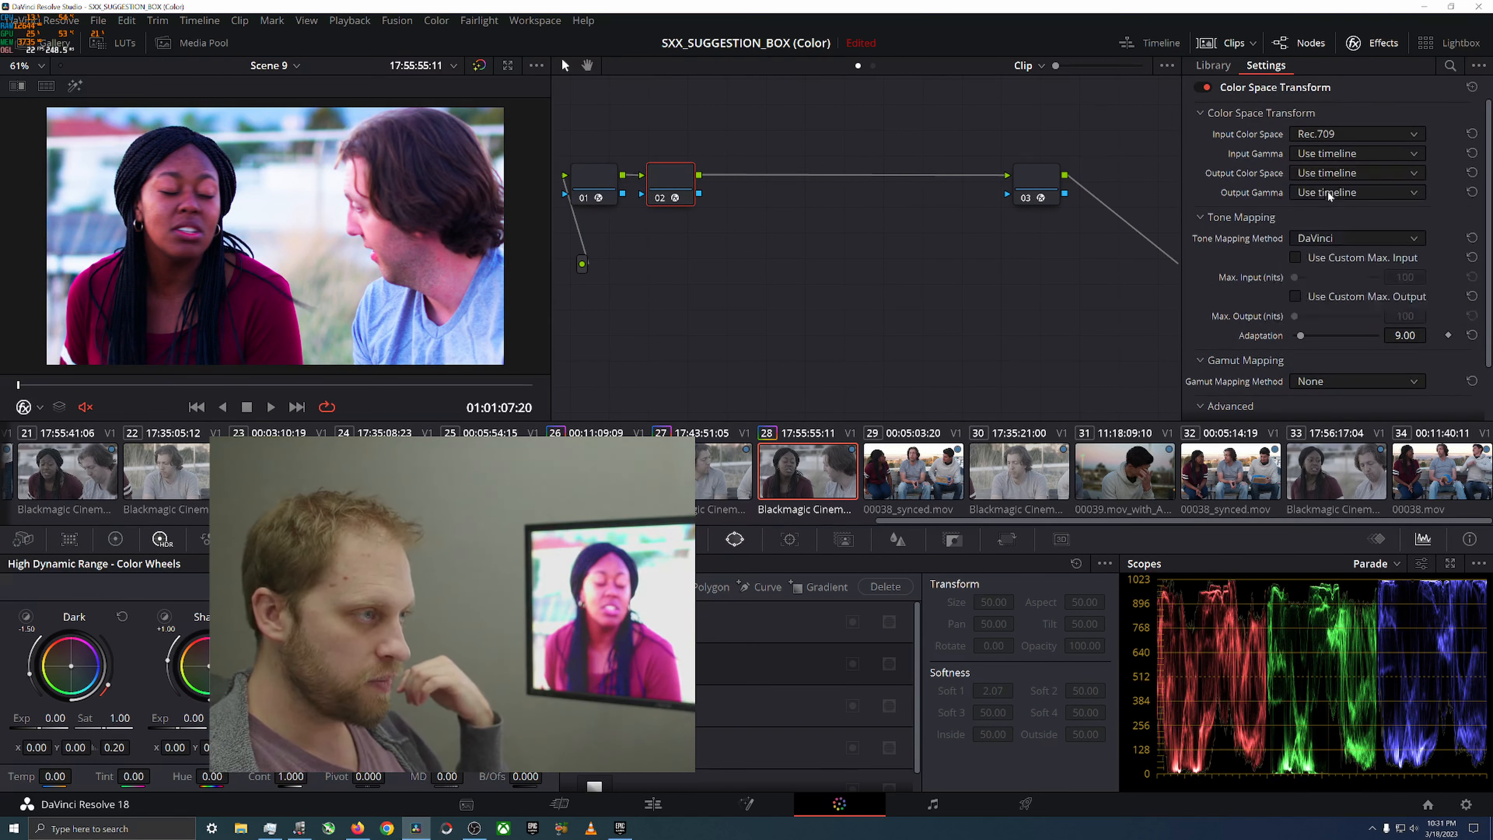
pyautogui.click(1334, 154)
pyautogui.scroll(-2, 1334, 226)
pyautogui.scroll(-2, 1334, 247)
pyautogui.click(1343, 195)
# Set node 02's output color space to DaVinci Wide Gamut and its output gamma to DaVinci Intermediate
pyautogui.click(1330, 173)
pyautogui.scroll(-10, 1330, 217)
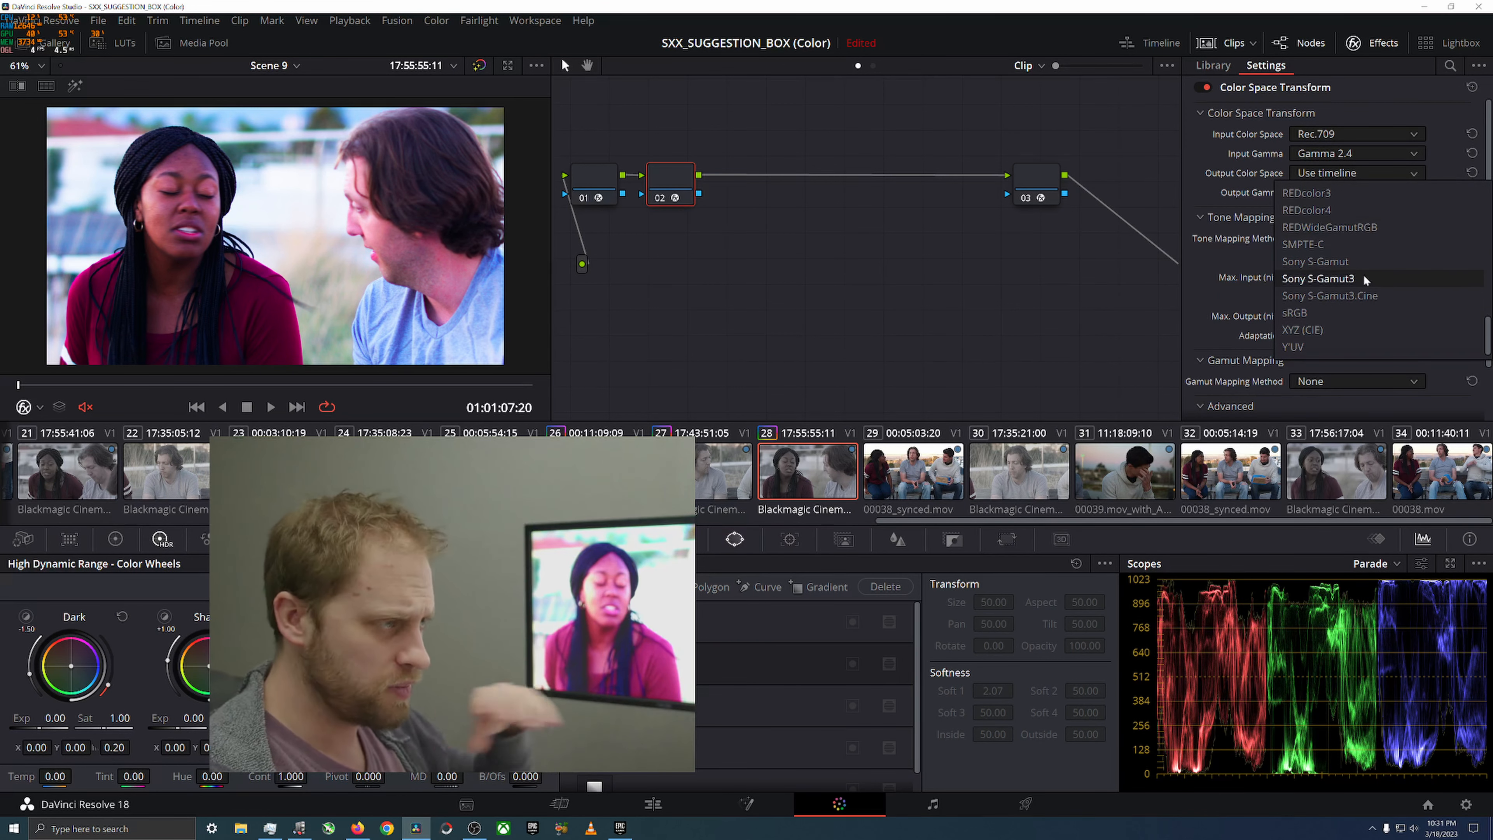
pyautogui.scroll(3, 1348, 249)
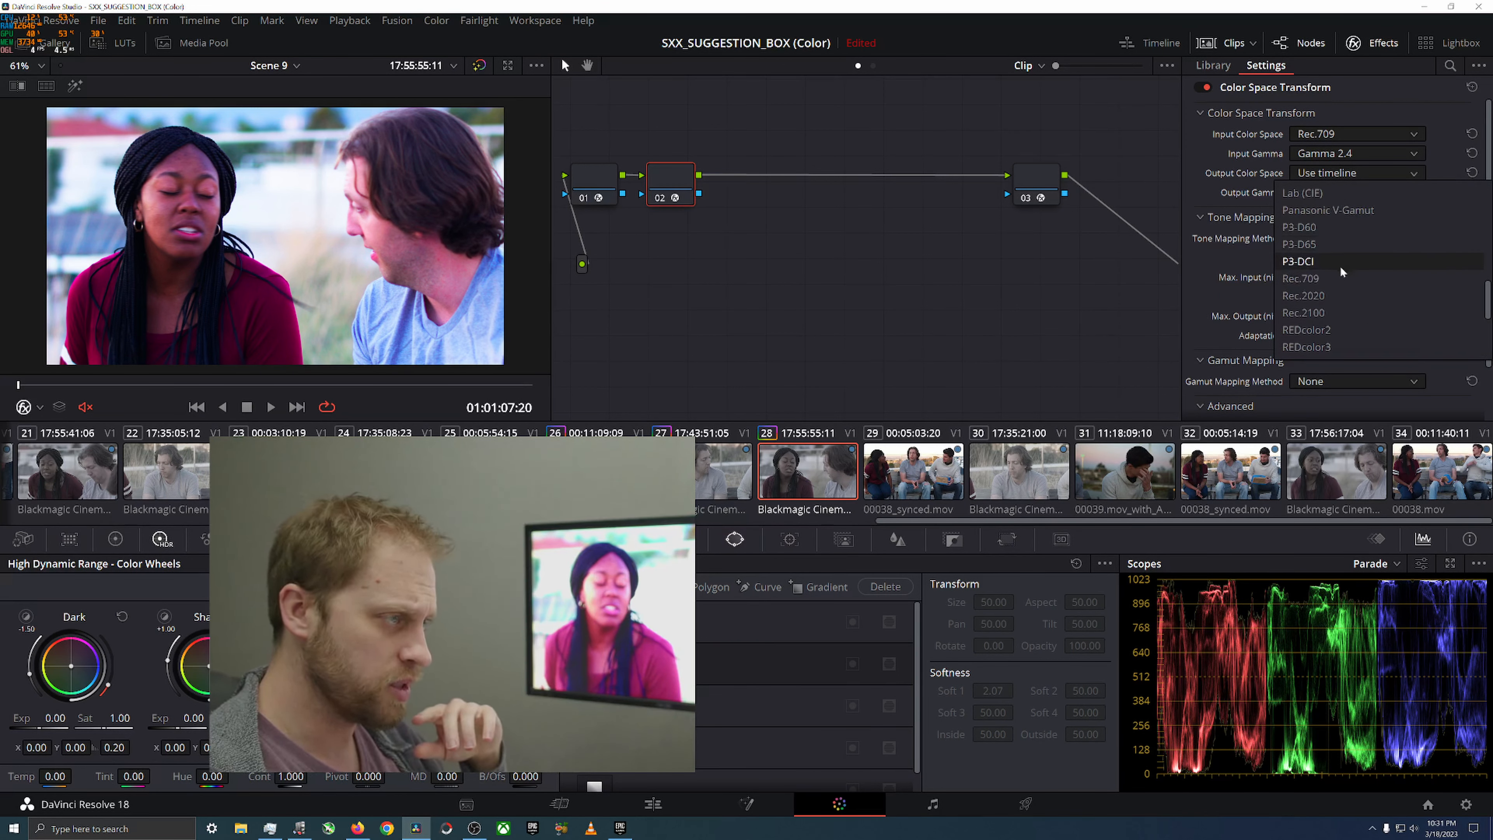
pyautogui.click(1339, 275)
pyautogui.click(1357, 172)
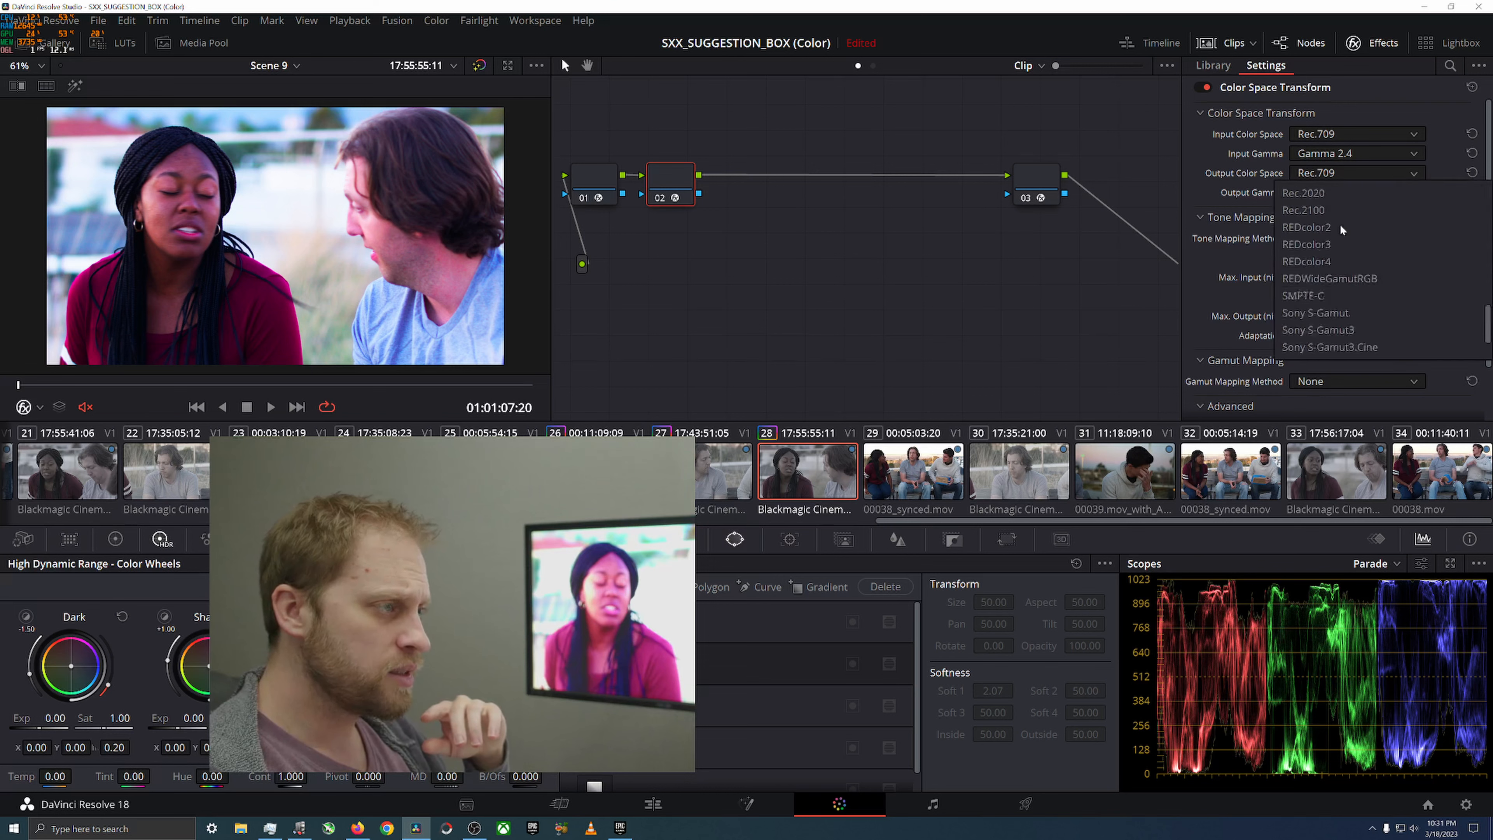
pyautogui.scroll(-2, 1343, 223)
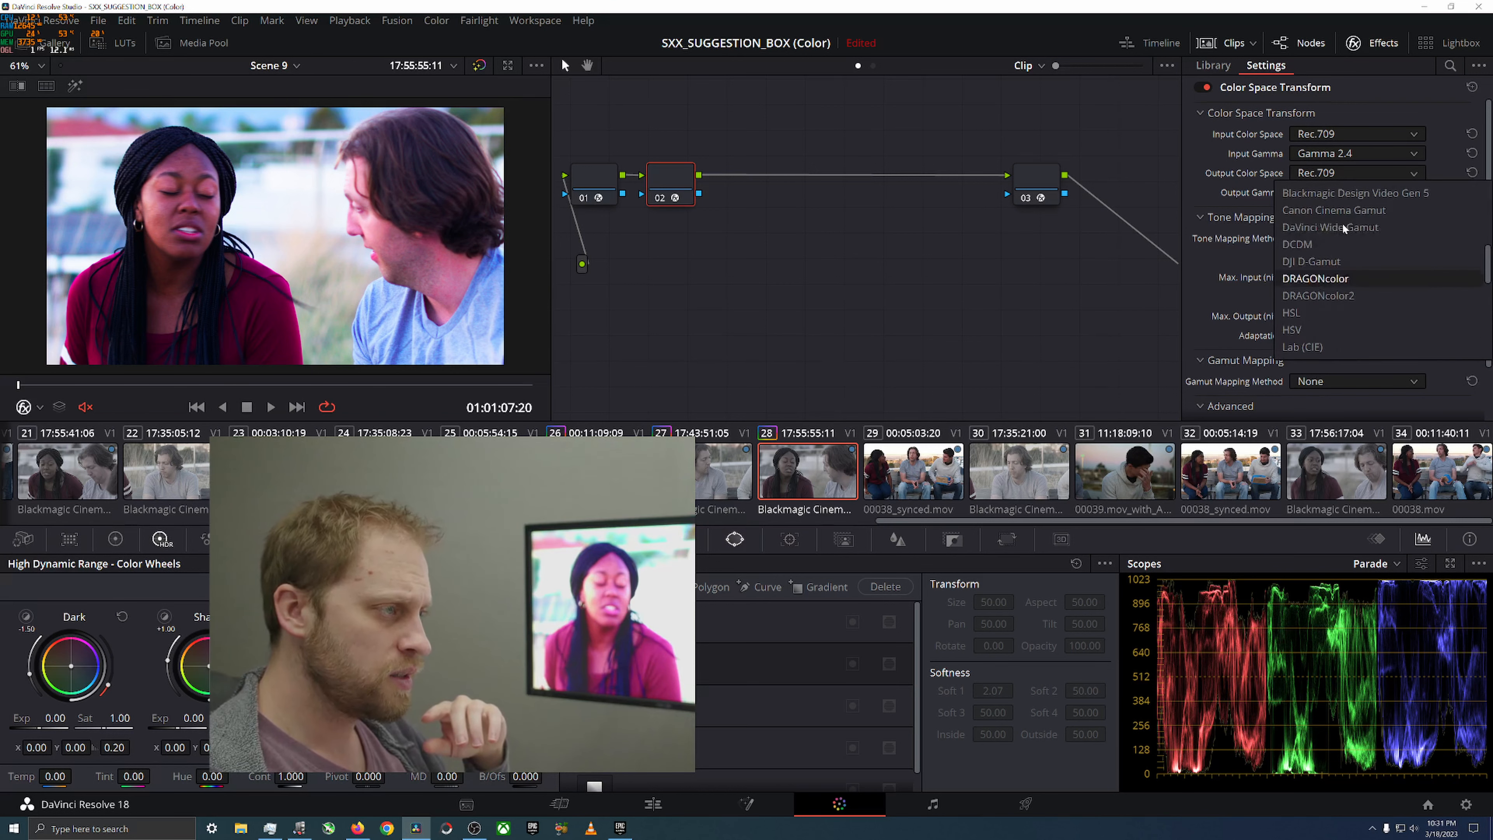
pyautogui.click(1349, 226)
pyautogui.click(1343, 191)
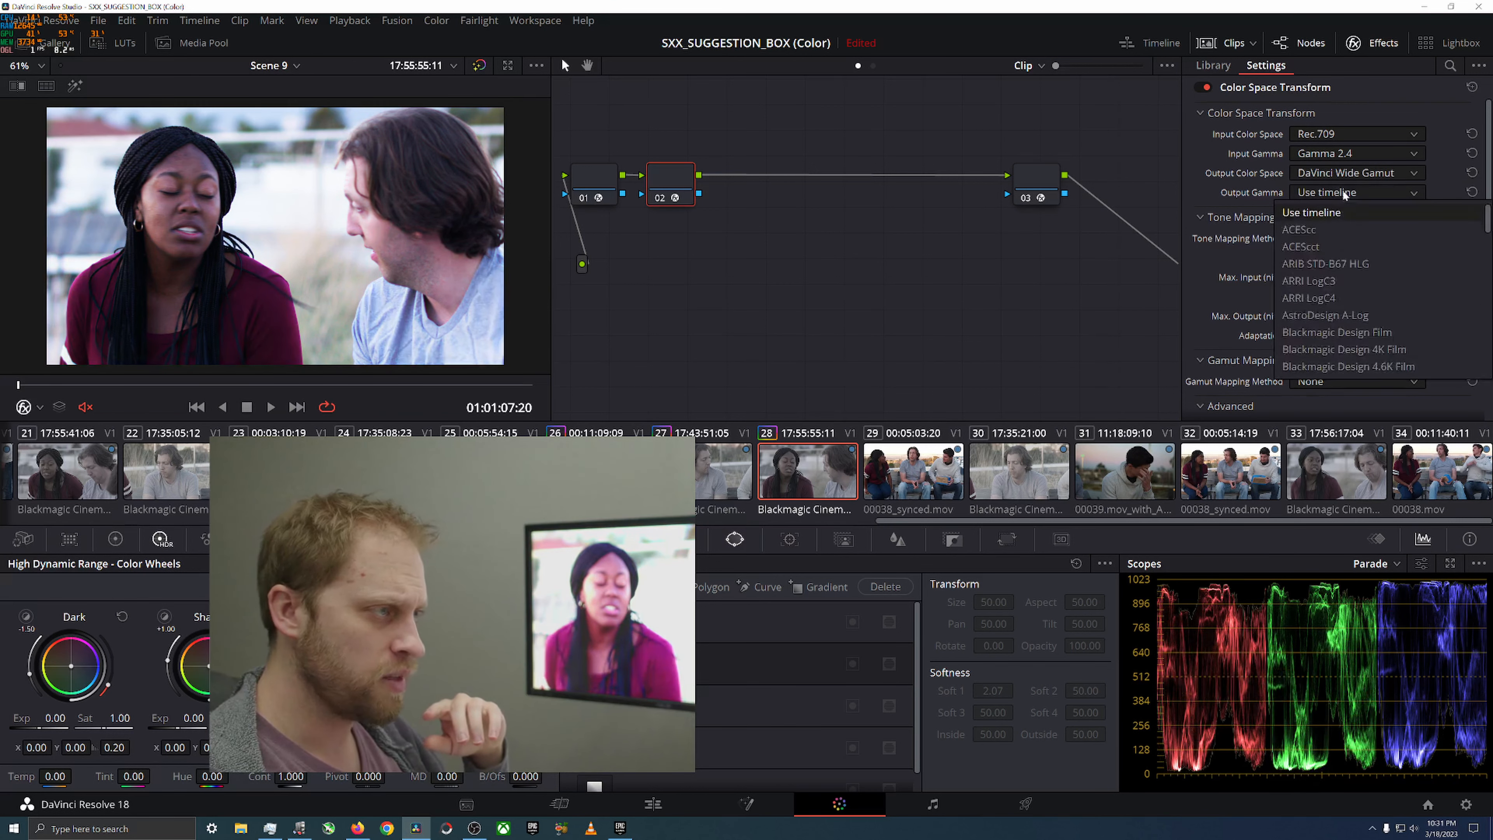
pyautogui.scroll(-5, 1345, 248)
pyautogui.scroll(3, 1346, 241)
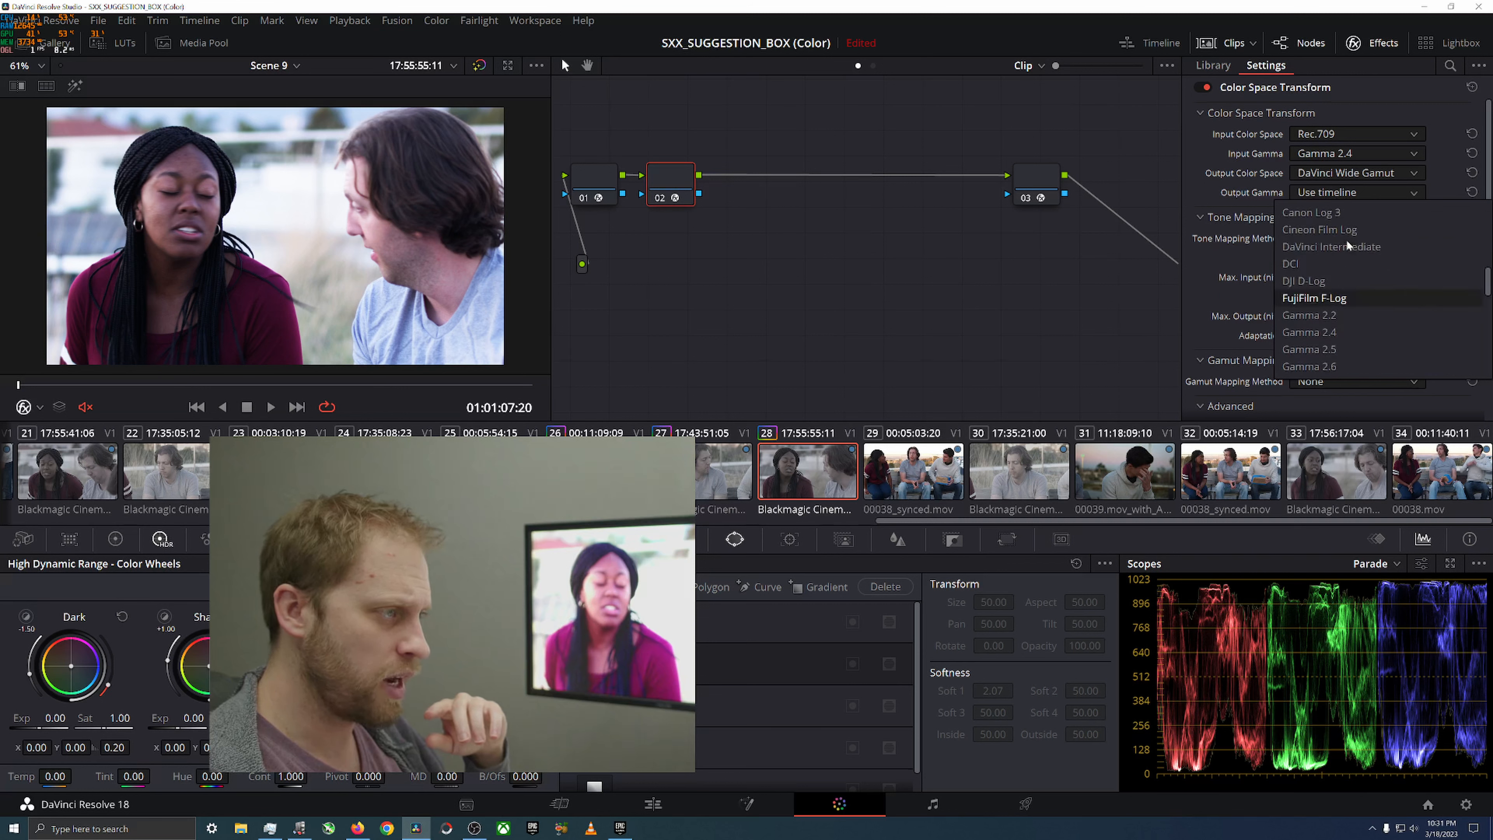
pyautogui.click(1345, 246)
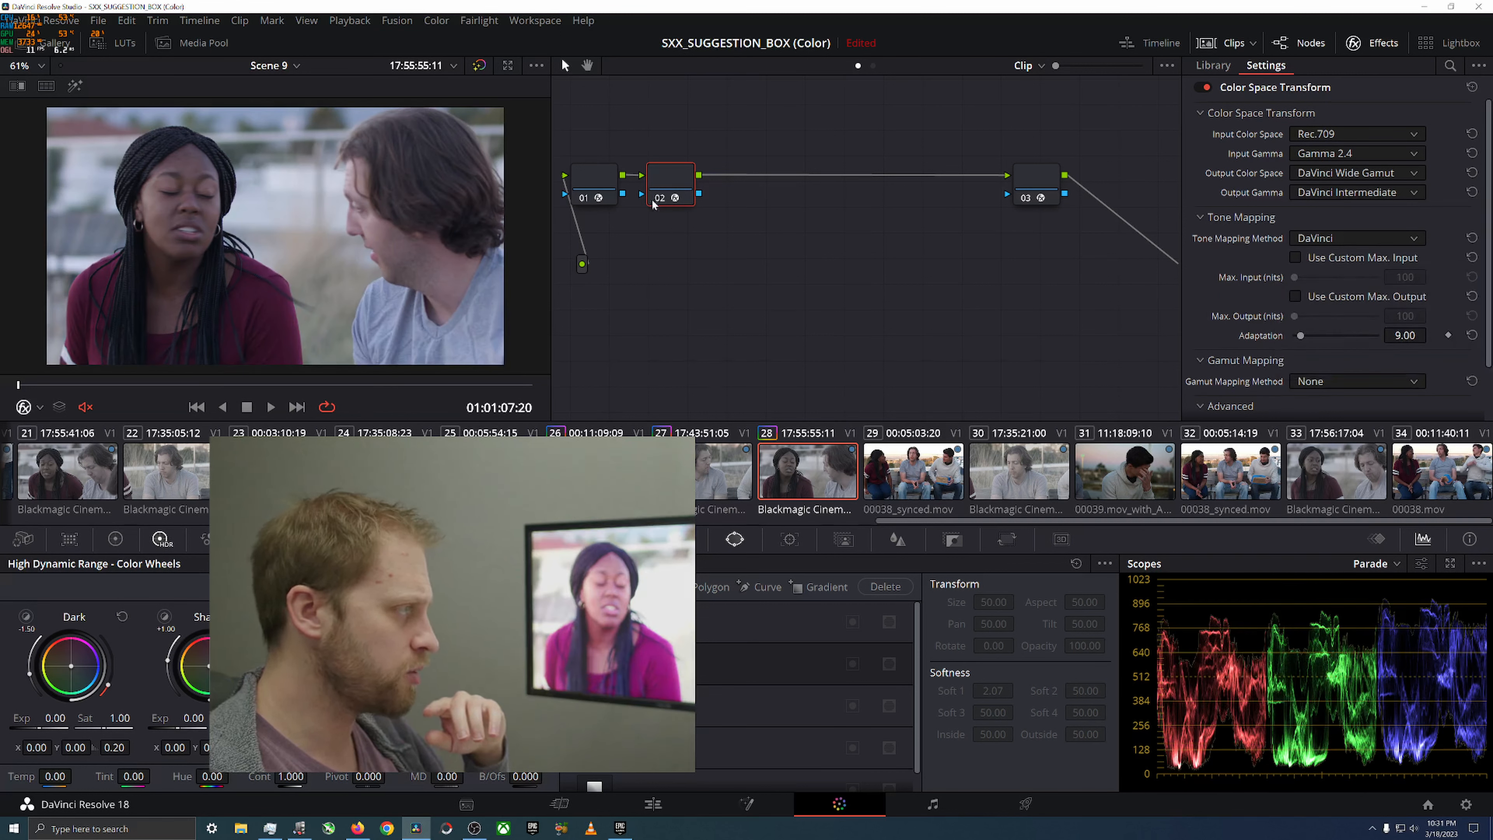
# Compare clip 28's three-node Color Space Transform chain with clip 26's two-node chain
pyautogui.moveTo(598, 134); pyautogui.dragTo(1150, 237)
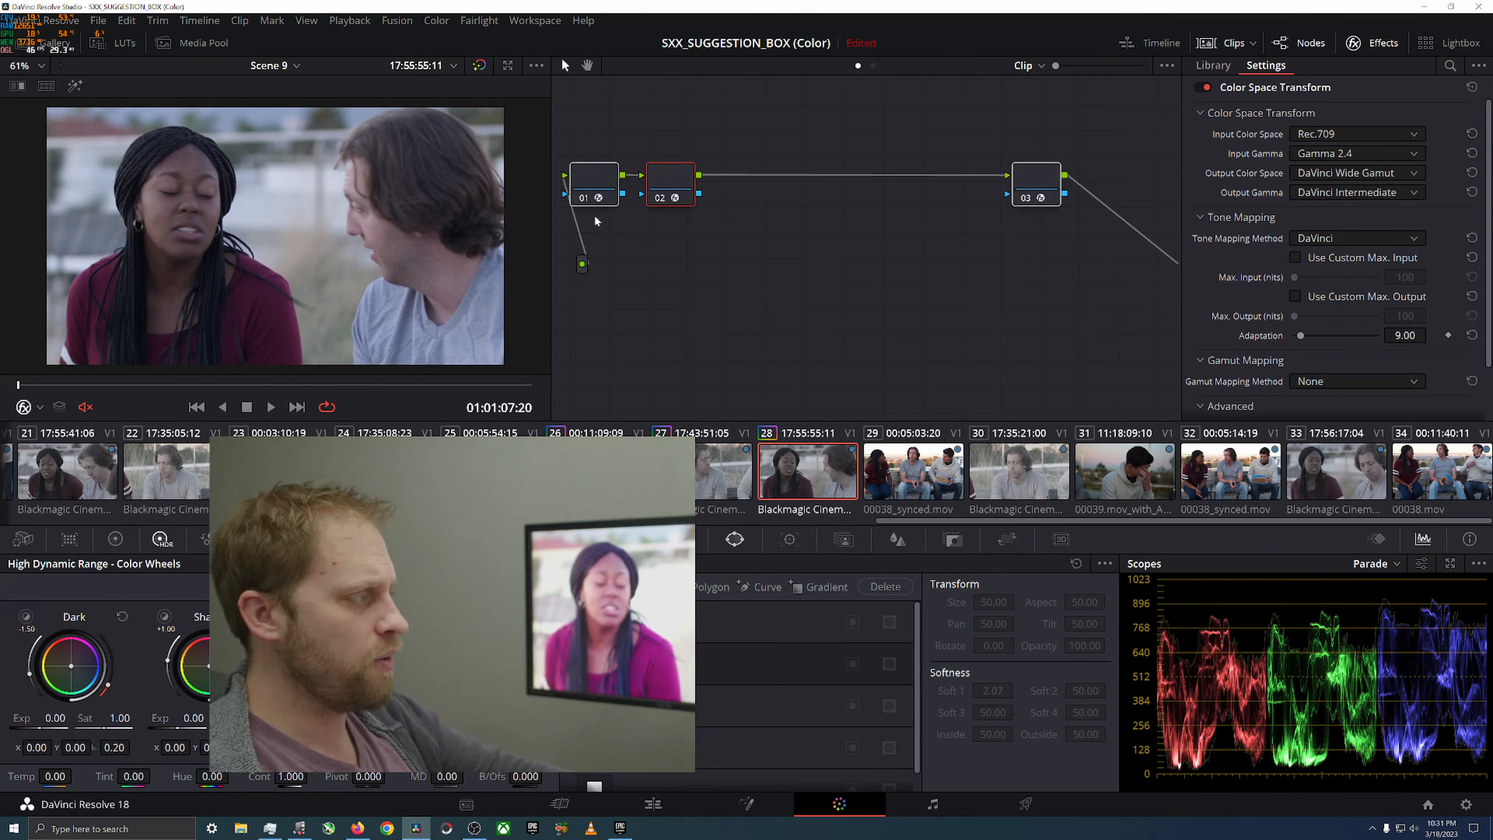
pyautogui.click(789, 142)
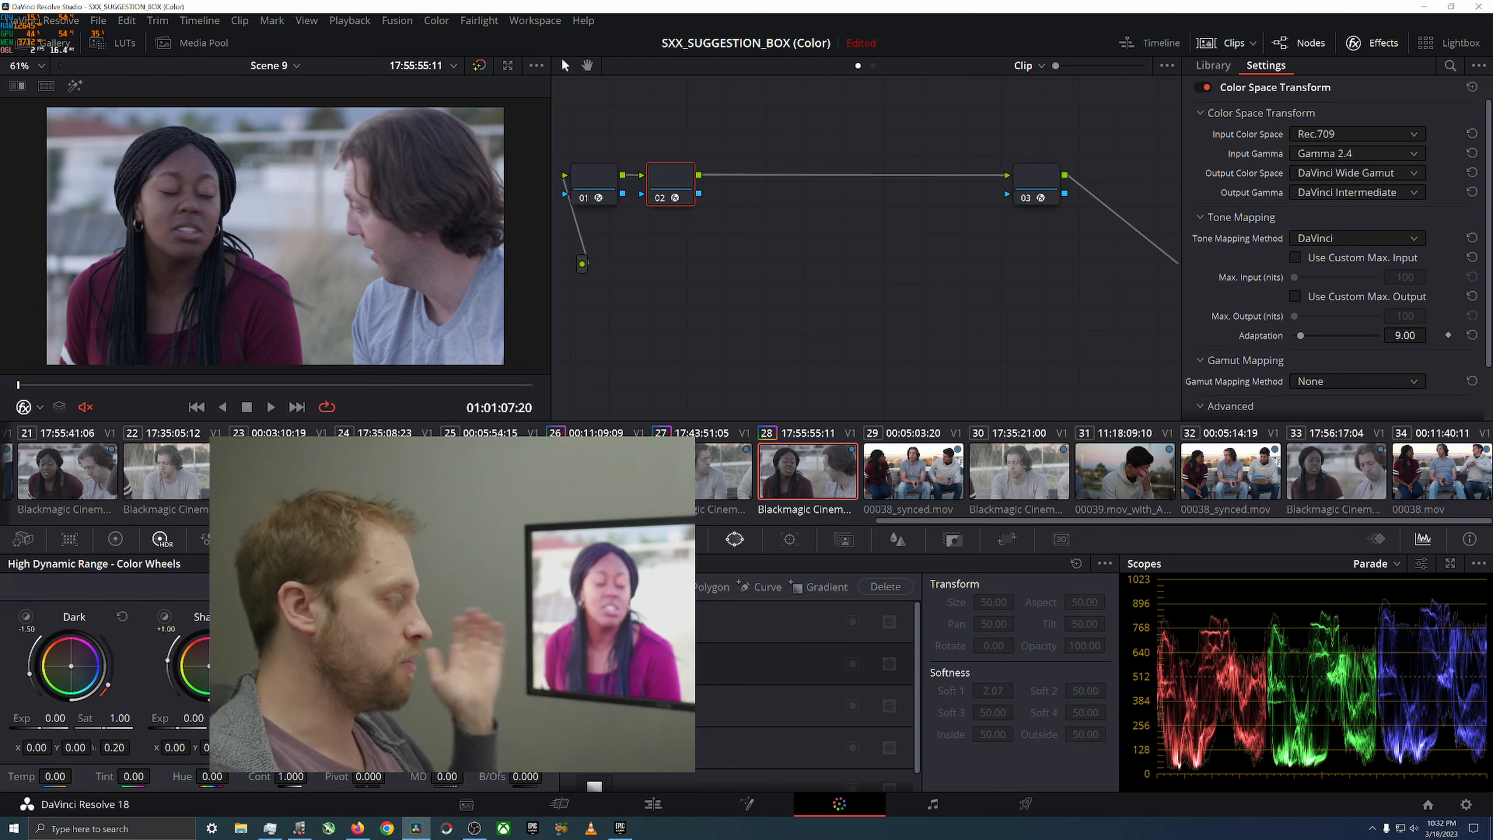
pyautogui.click(596, 471)
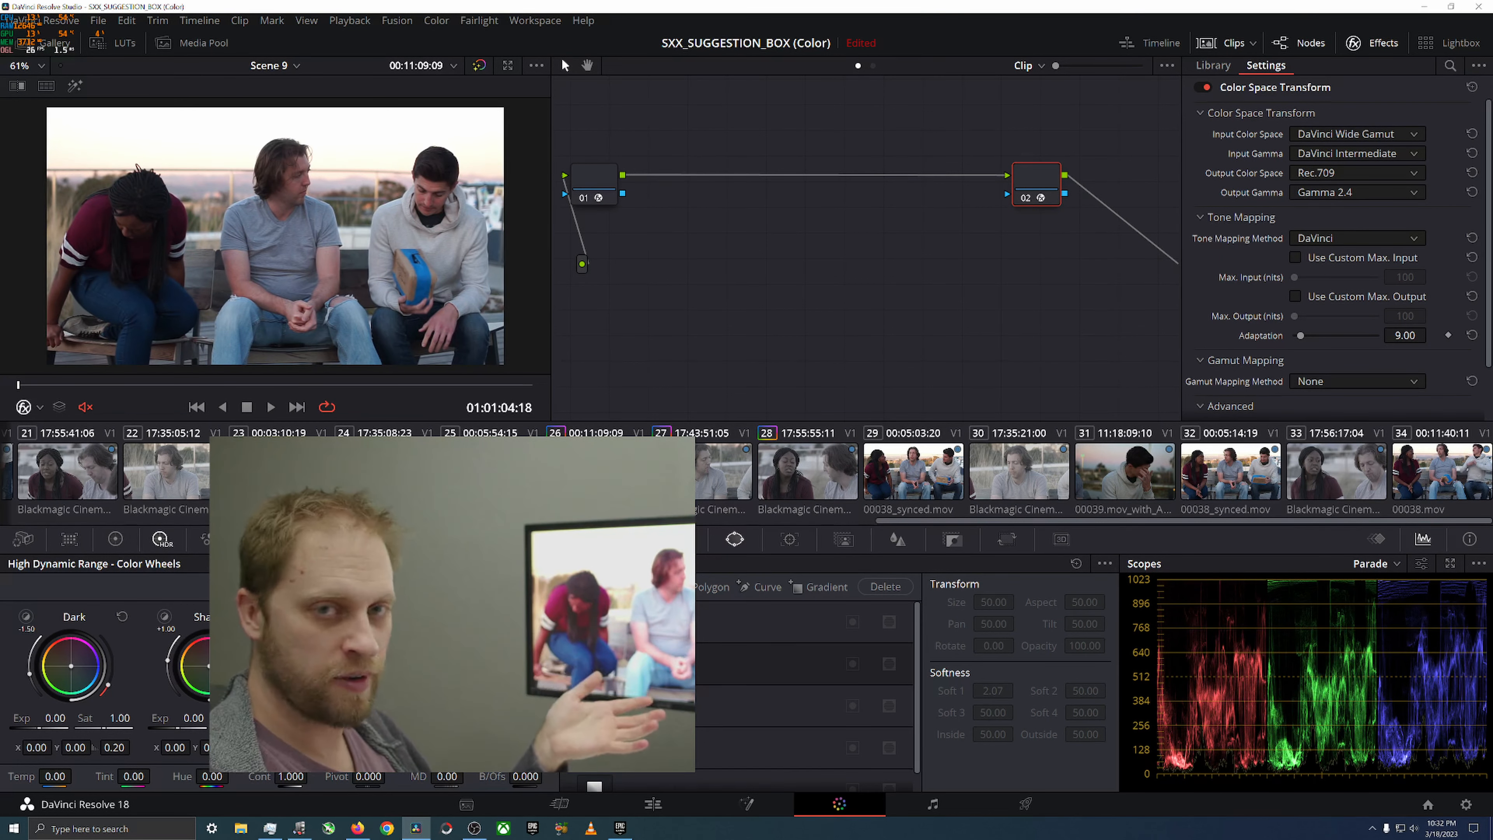
pyautogui.click(805, 479)
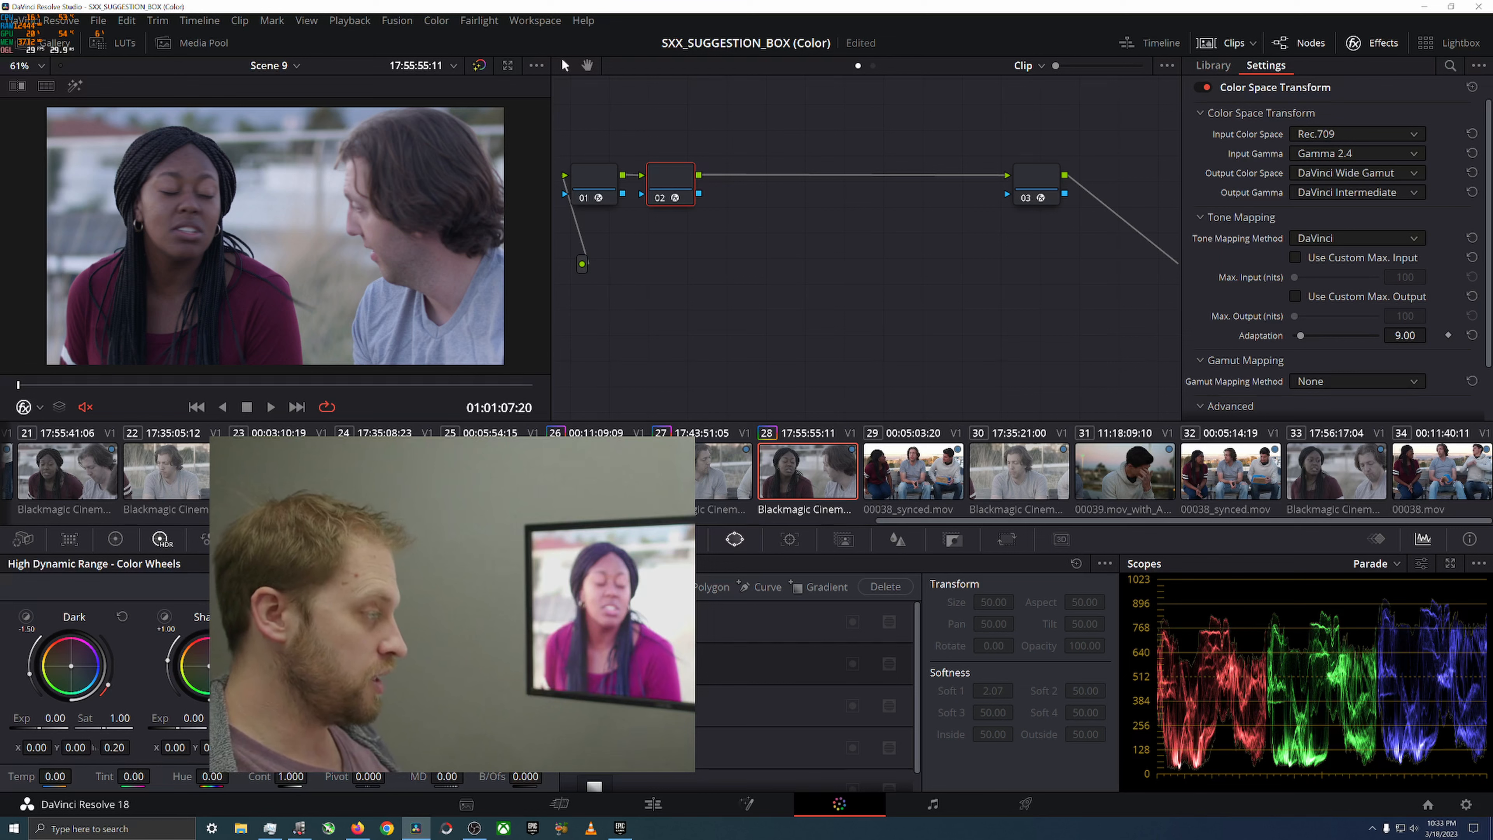
# On clip 26, show node 01's Color Space Transform settings and move node 02 farther away from node 01
pyautogui.click(596, 472)
pyautogui.click(595, 183)
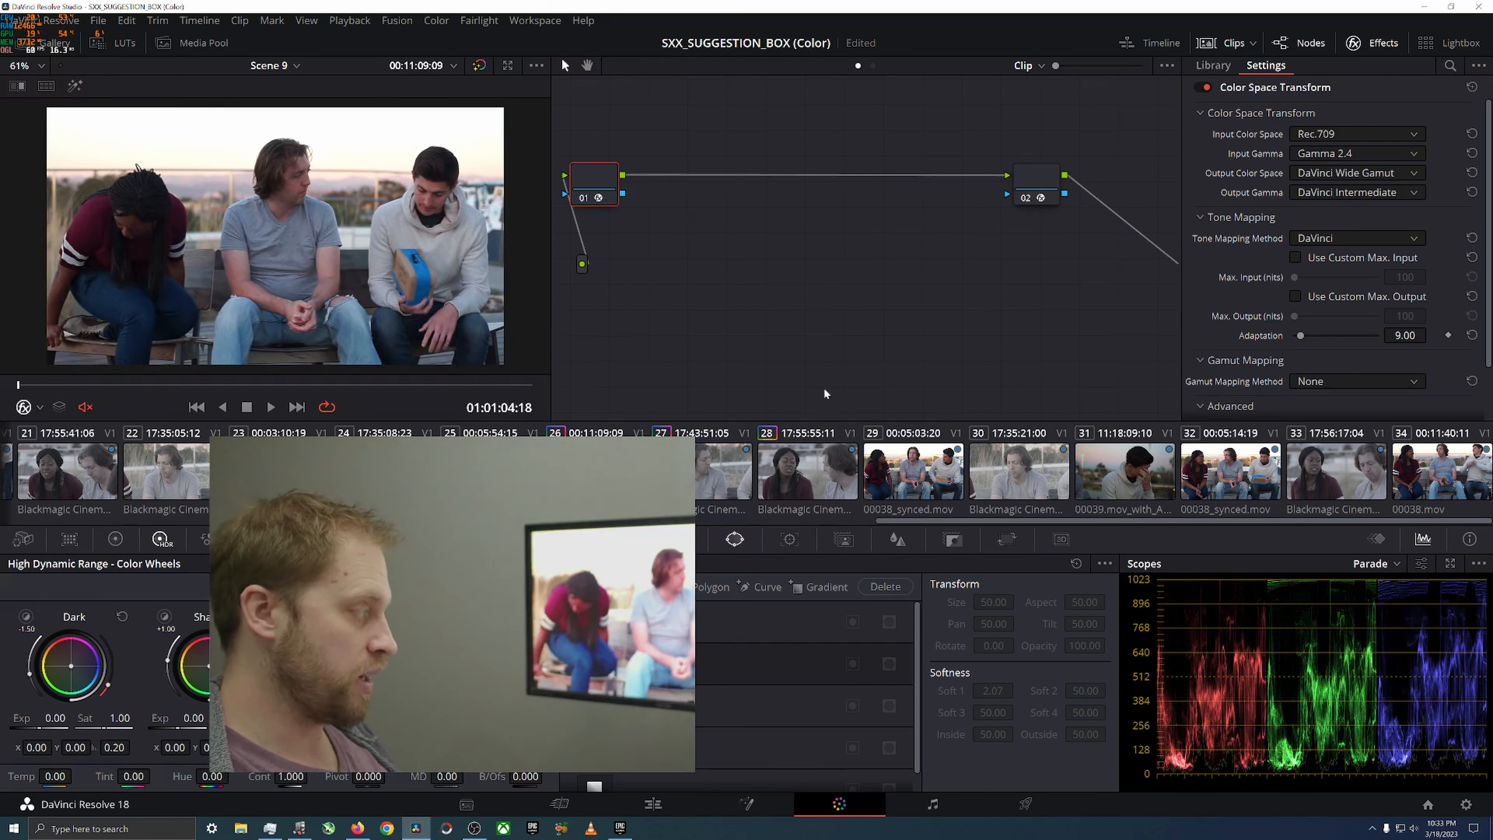
pyautogui.moveTo(1055, 186); pyautogui.dragTo(1175, 186)
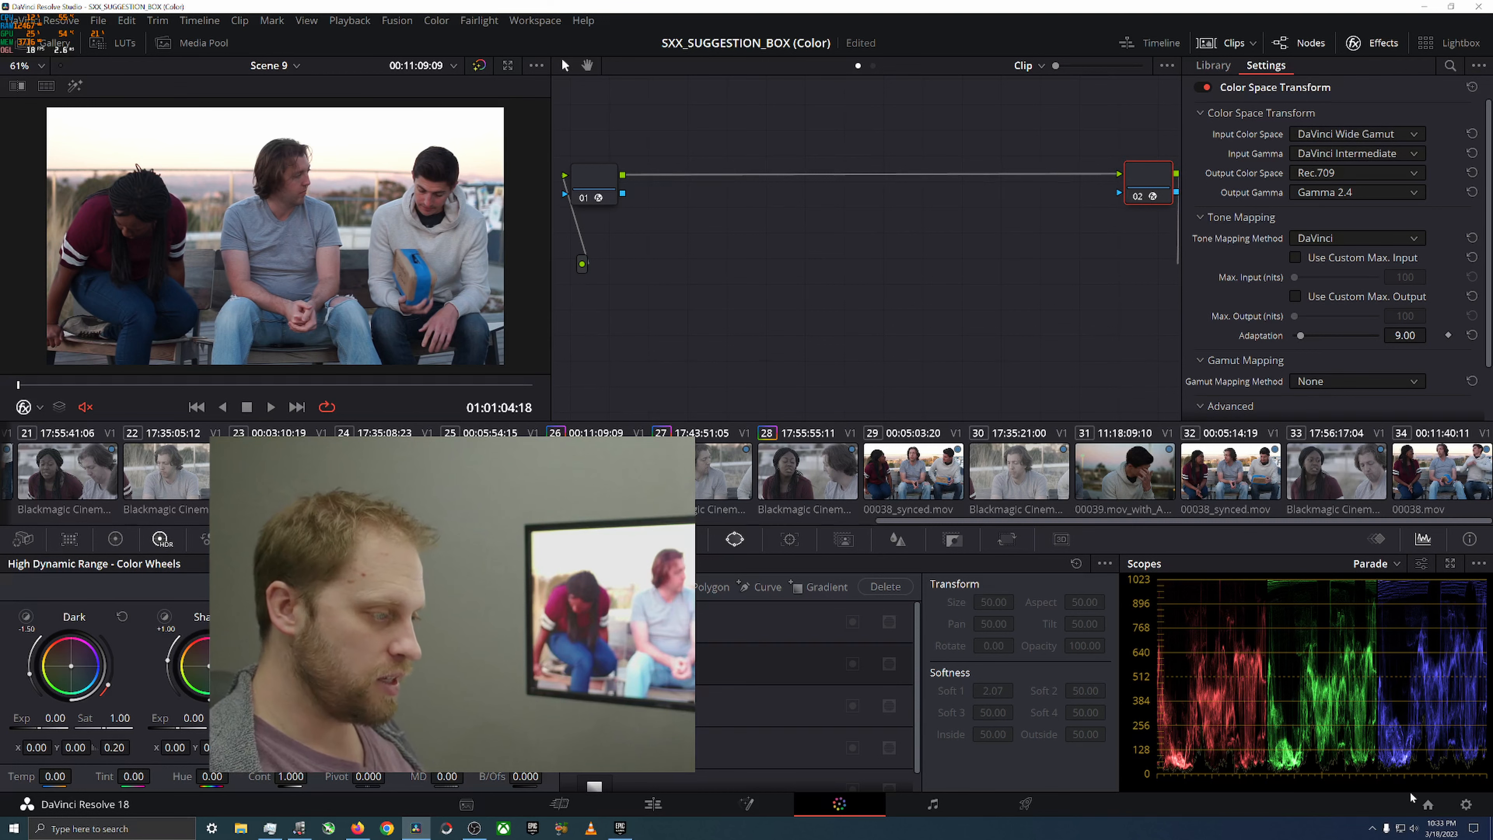
# Review the project's Color Management settings and the available color science options, closing the project settings without saving
pyautogui.click(1466, 805)
pyautogui.click(442, 213)
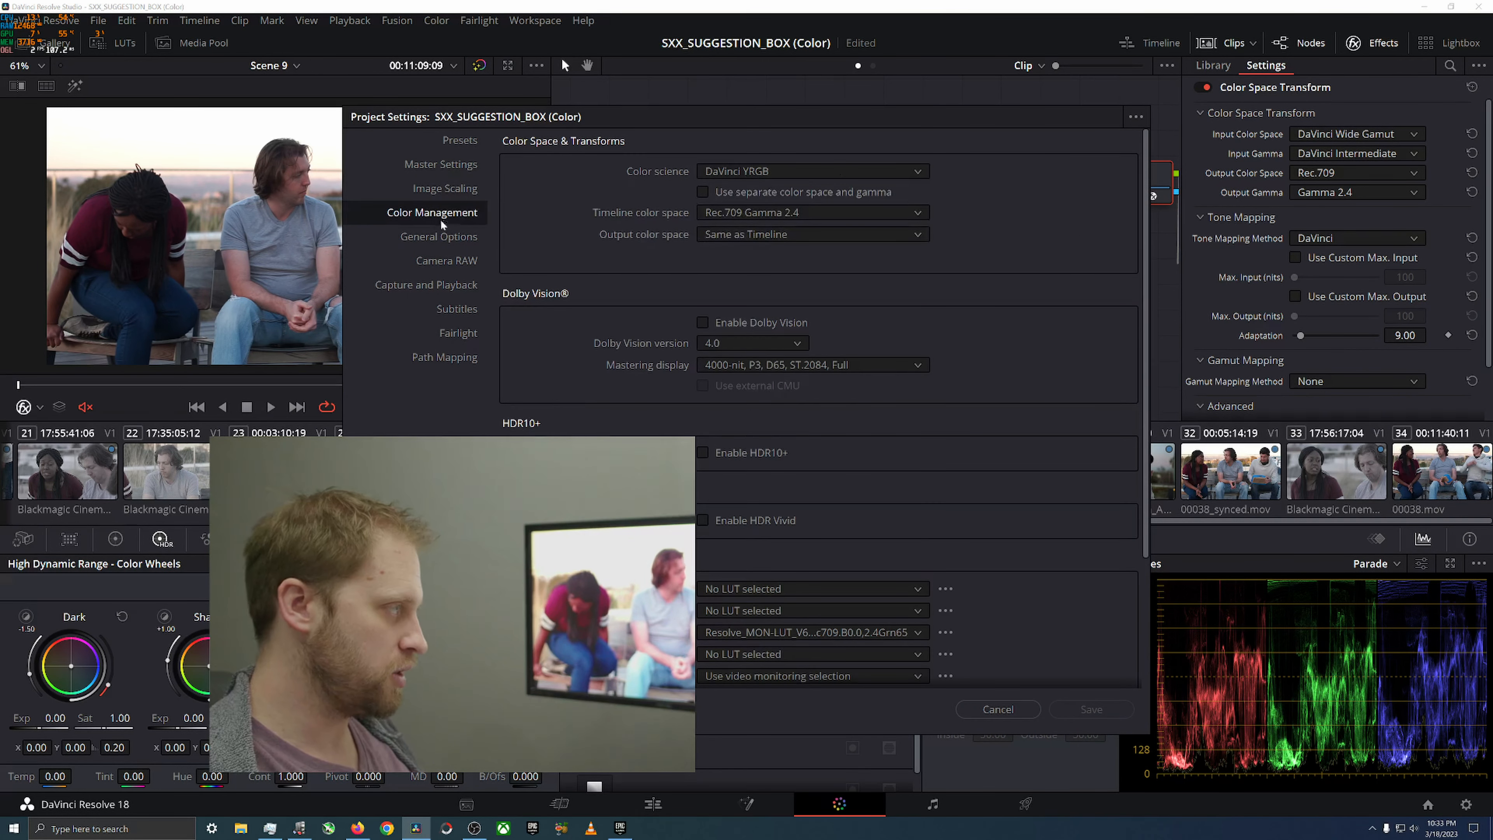
pyautogui.click(788, 171)
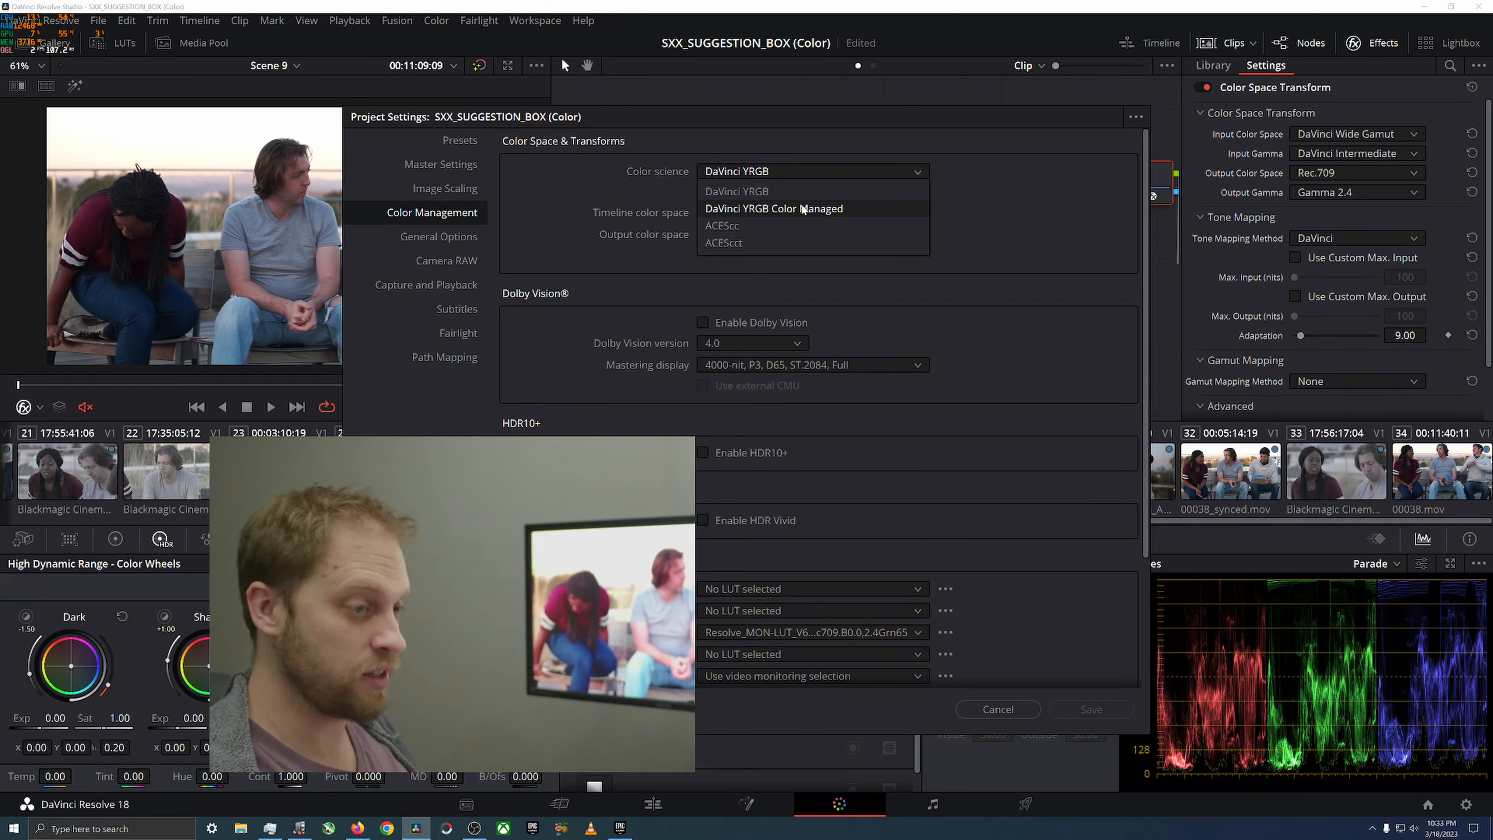
pyautogui.click(537, 218)
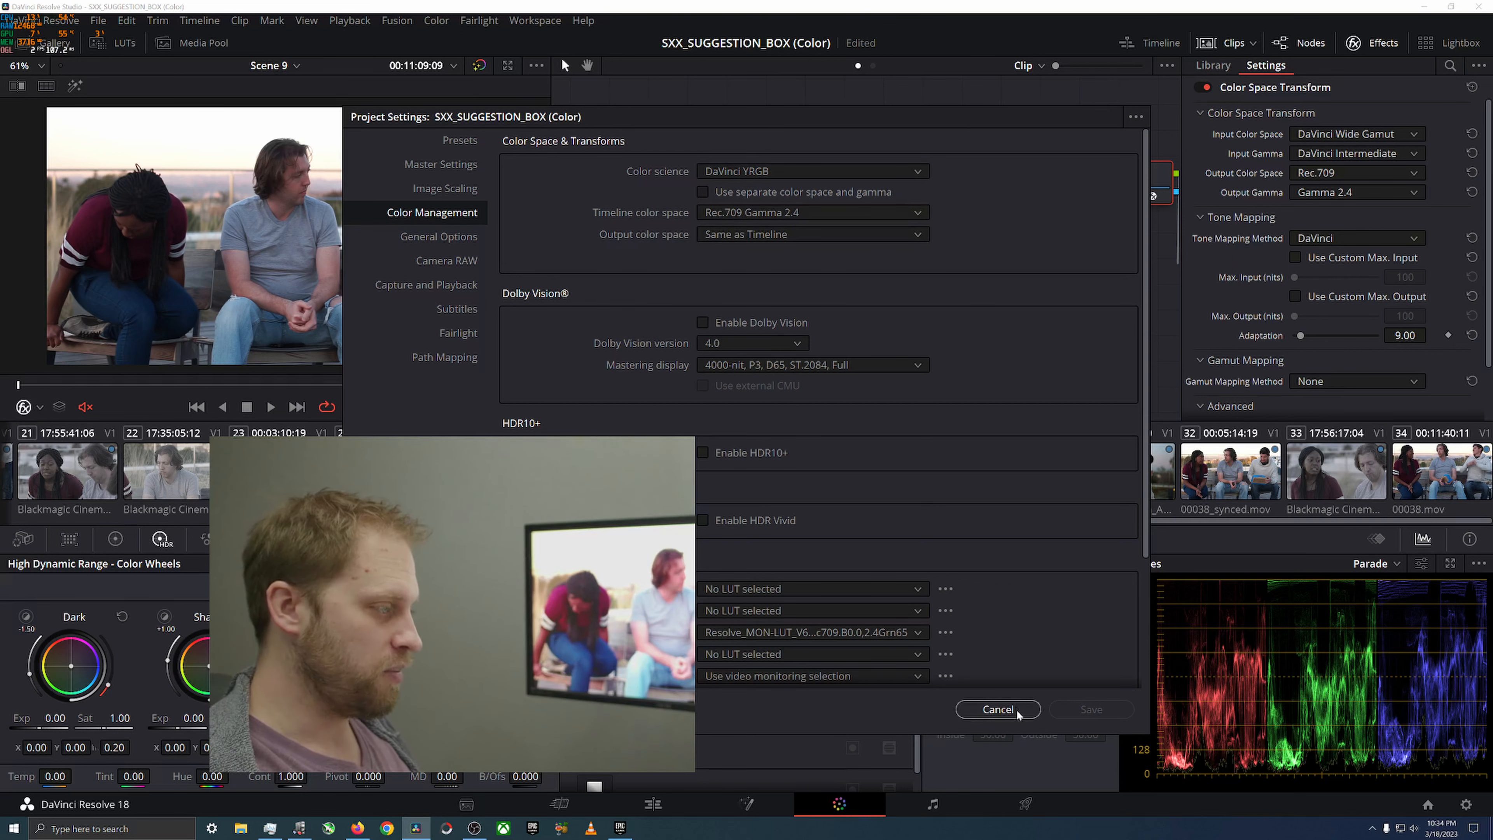
pyautogui.click(998, 709)
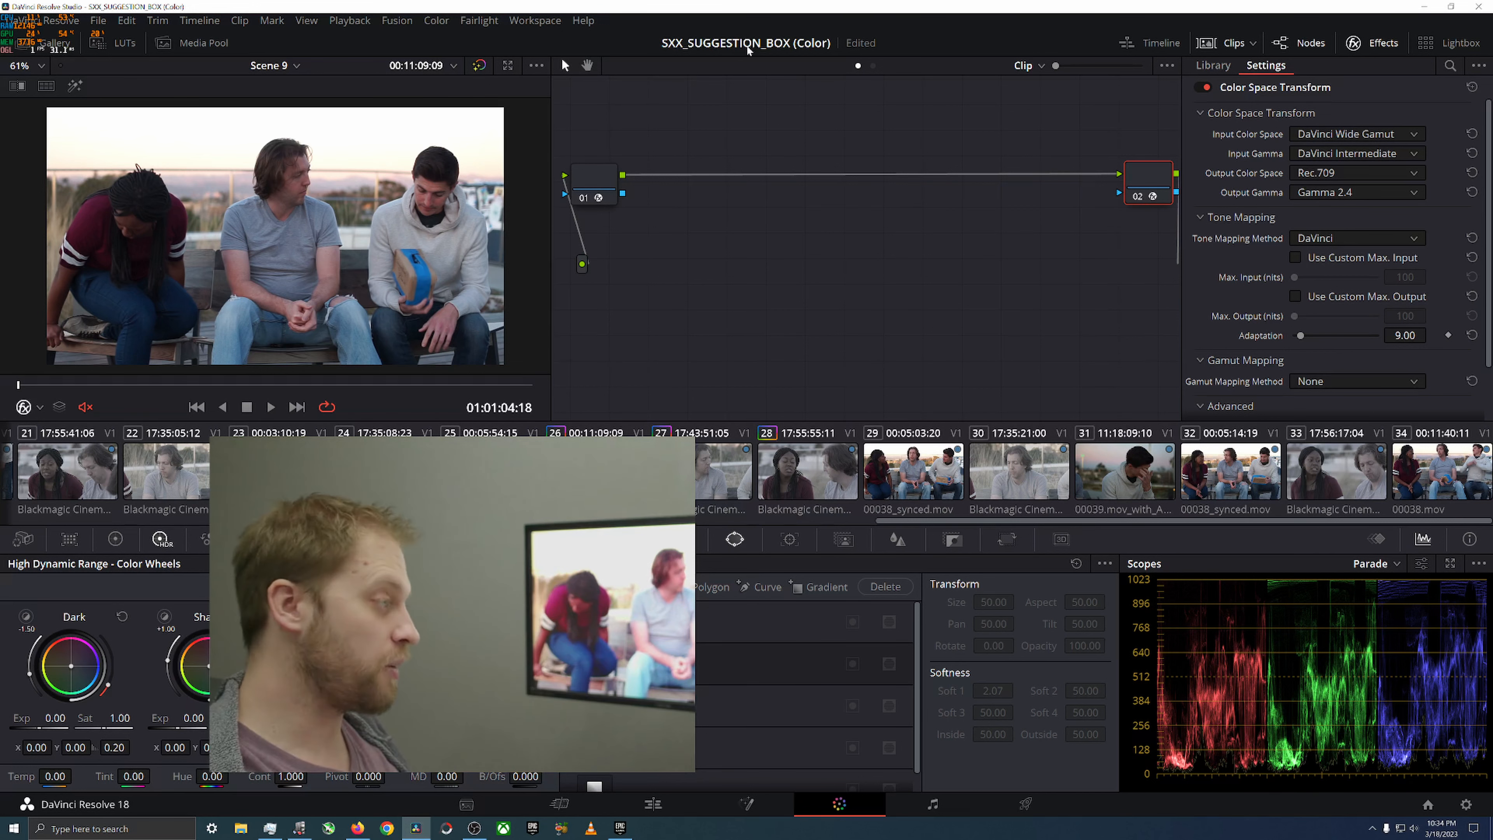
pyautogui.click(1467, 804)
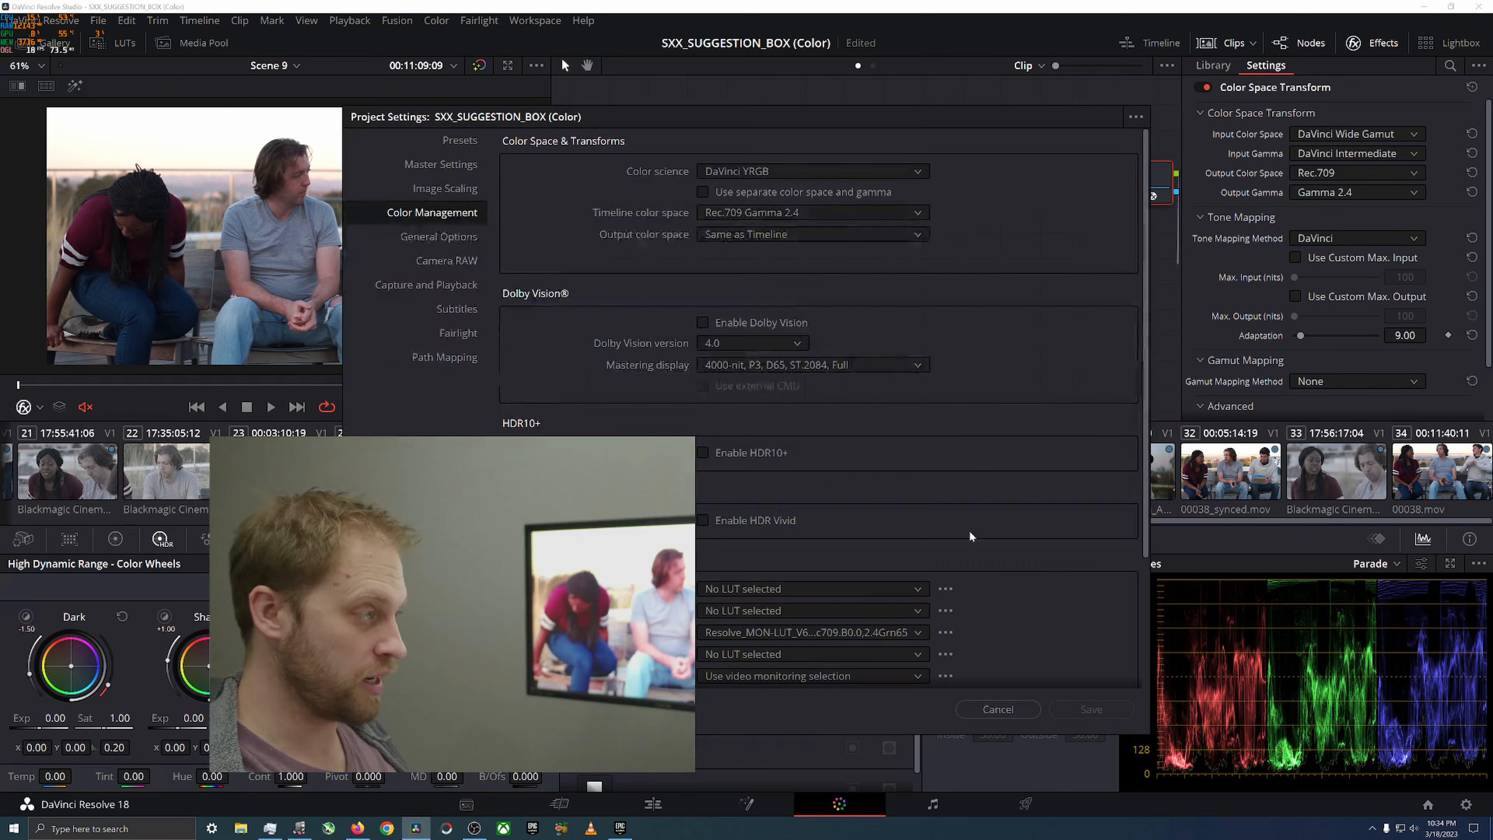
pyautogui.click(998, 709)
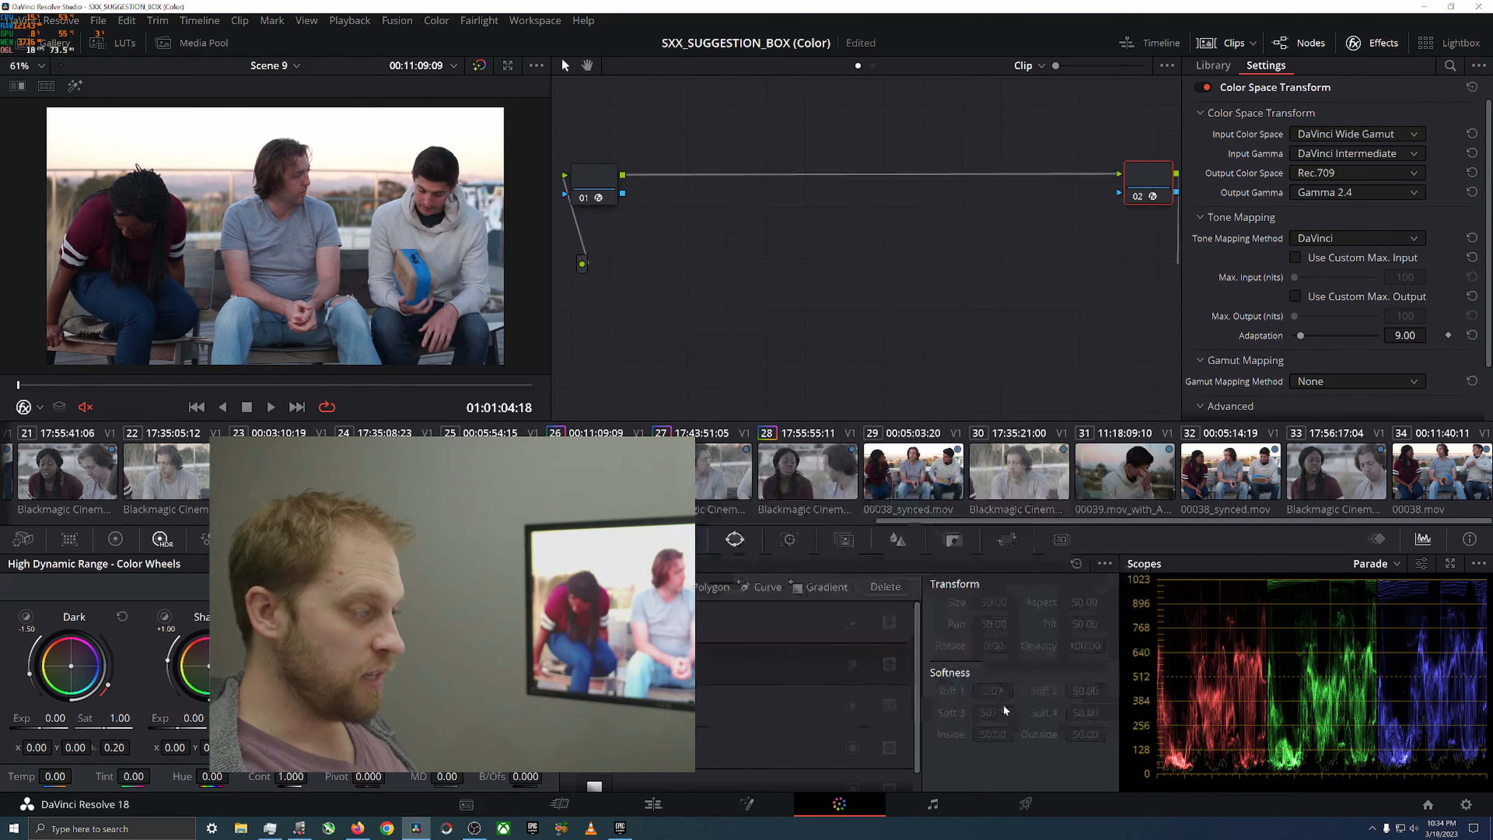